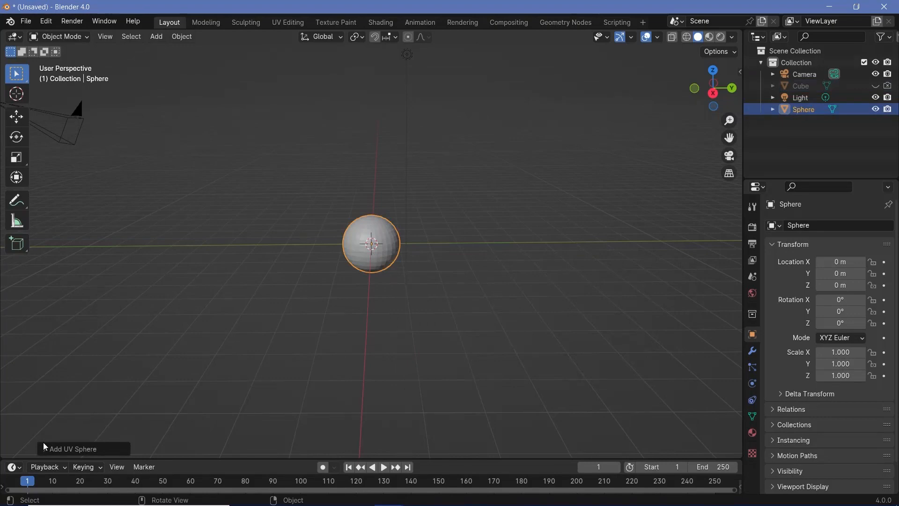
- Add a Subdivision Surface modifier to the sphere with viewport and render levels set to 1
left_click(44, 447)
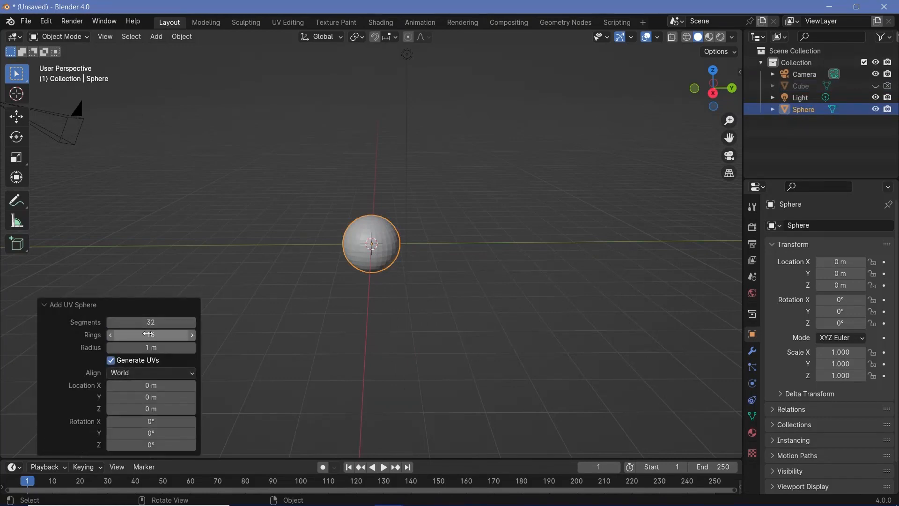
left_click(79, 308)
left_click(748, 351)
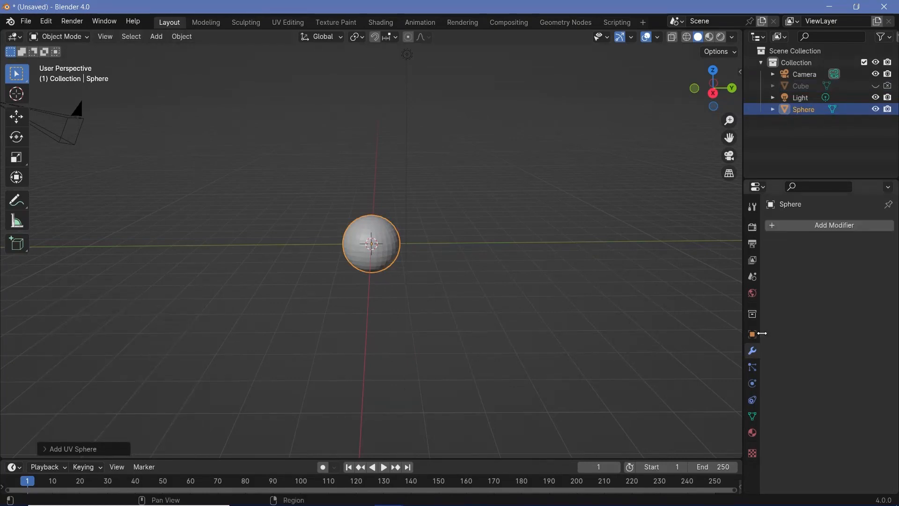
left_click(799, 225)
type("subvi")
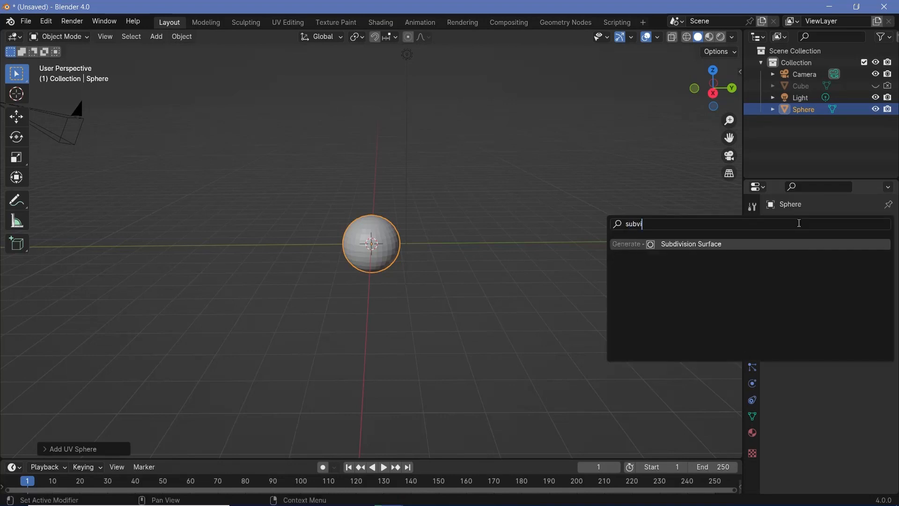
left_click(700, 246)
scroll(542, 271, "up", 8)
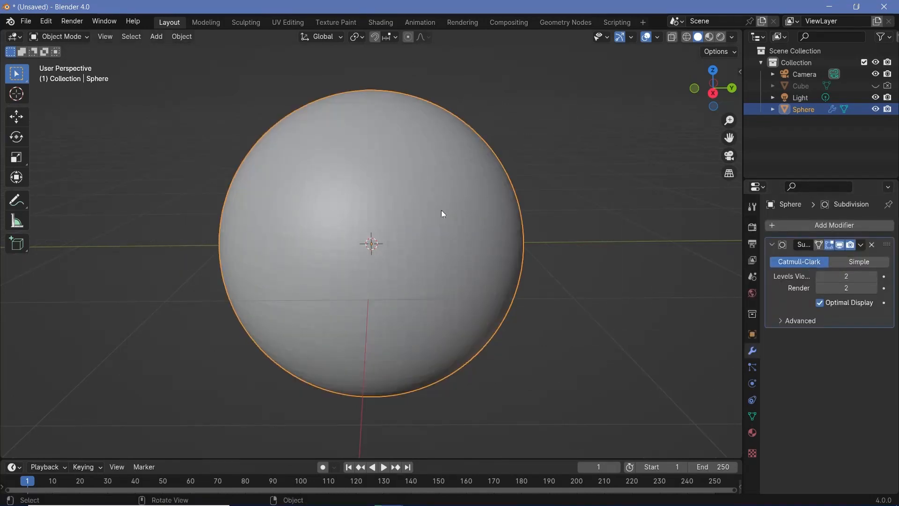
scroll(441, 210, "down", 3)
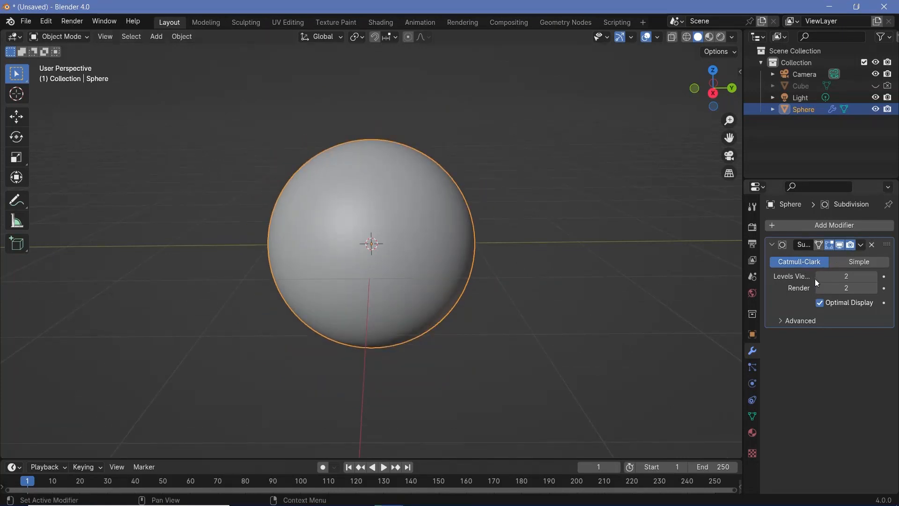
left_click_drag(816, 280, 817, 286)
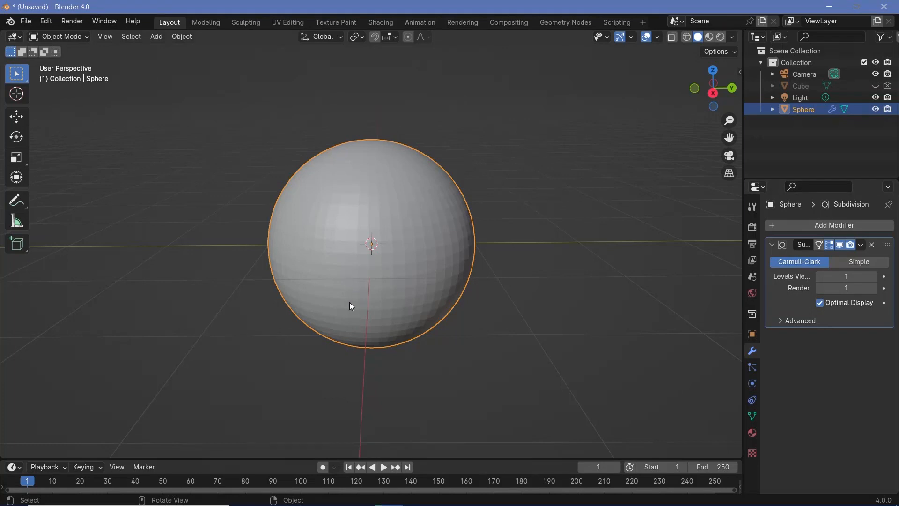
- Apply smooth shading to the sphere
left_click(183, 37)
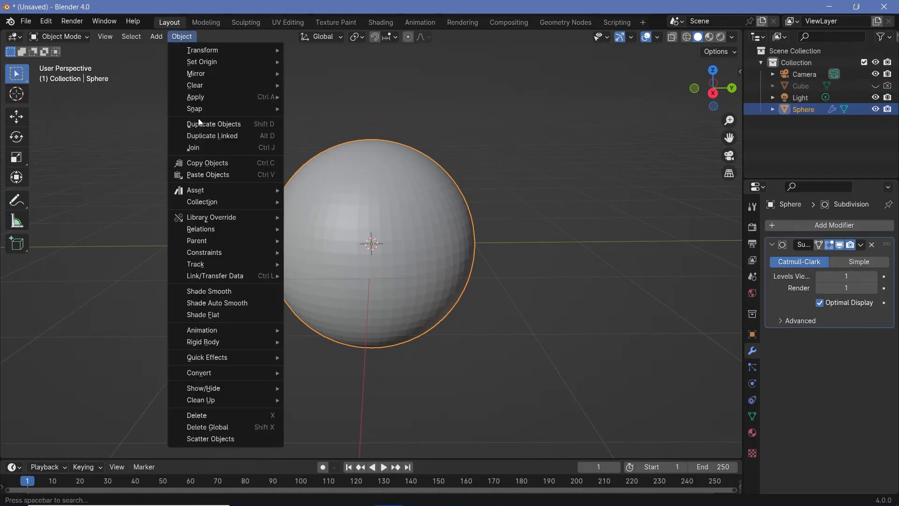
left_click(215, 291)
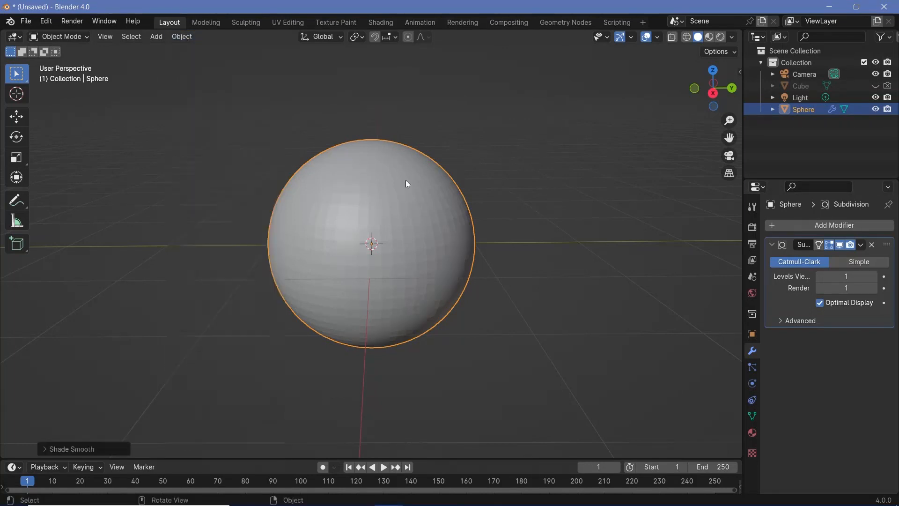
right_click(405, 179)
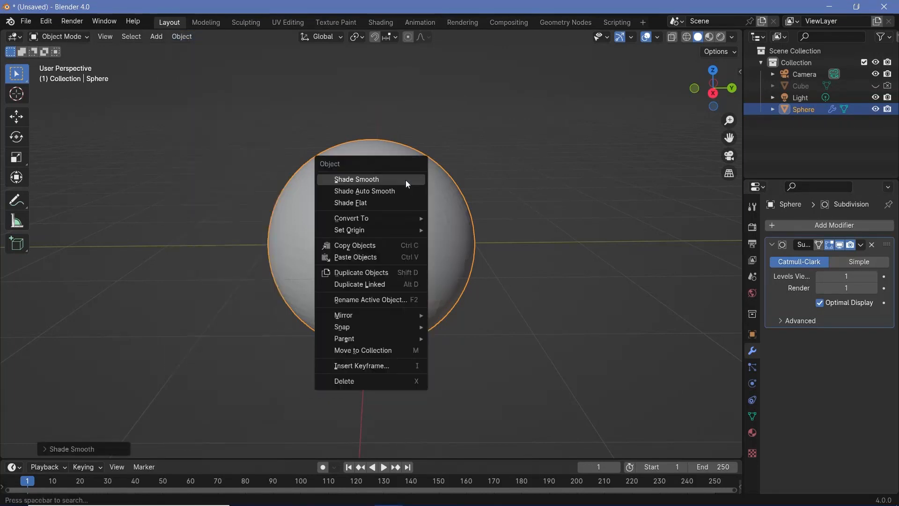
left_click(353, 180)
- Pull the sphere's top mesh vertex up about 0.59 m along Z with smooth proportional editing about 1.46 m wide, and return to Object Mode
key("ctrl+Tab")
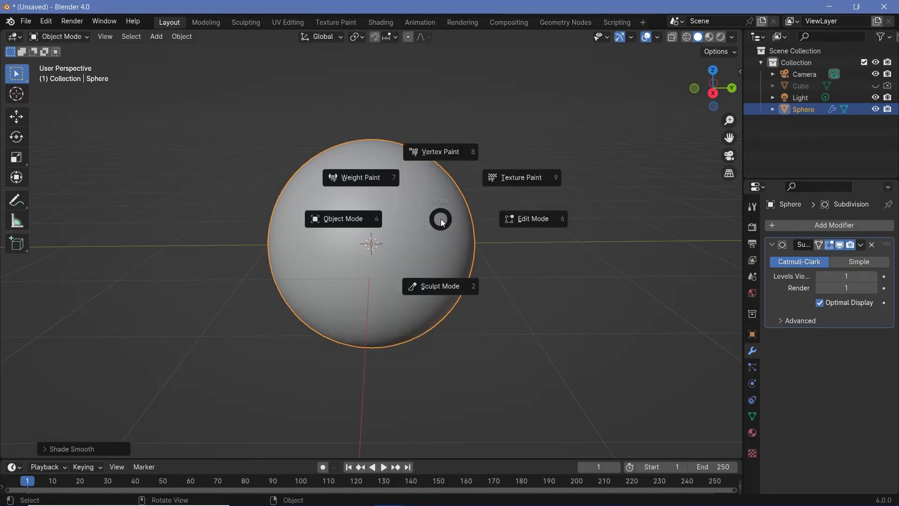
left_click(464, 220)
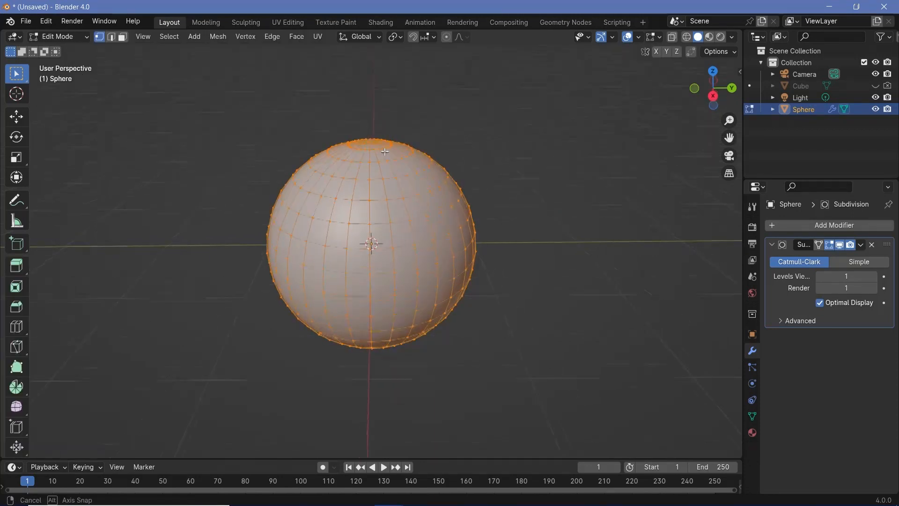
middle_click_drag(384, 152, 365, 177)
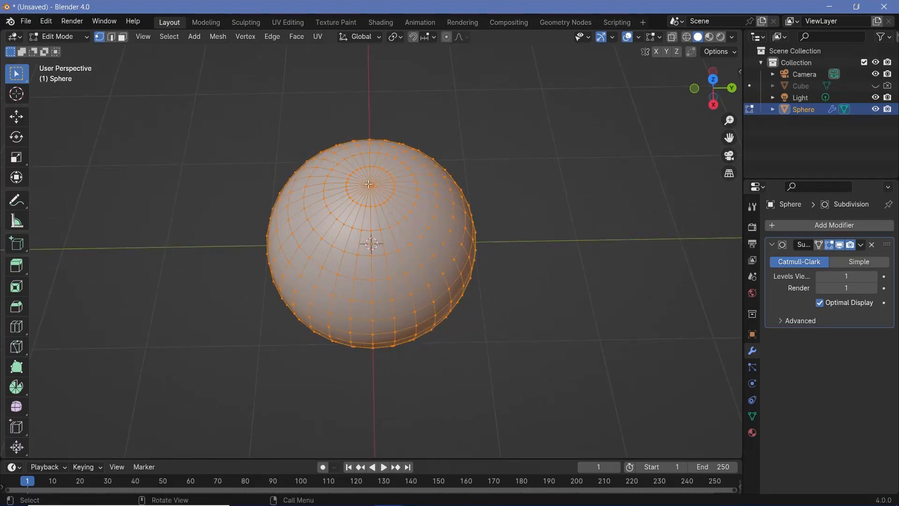
left_click(369, 184)
key("KP_1")
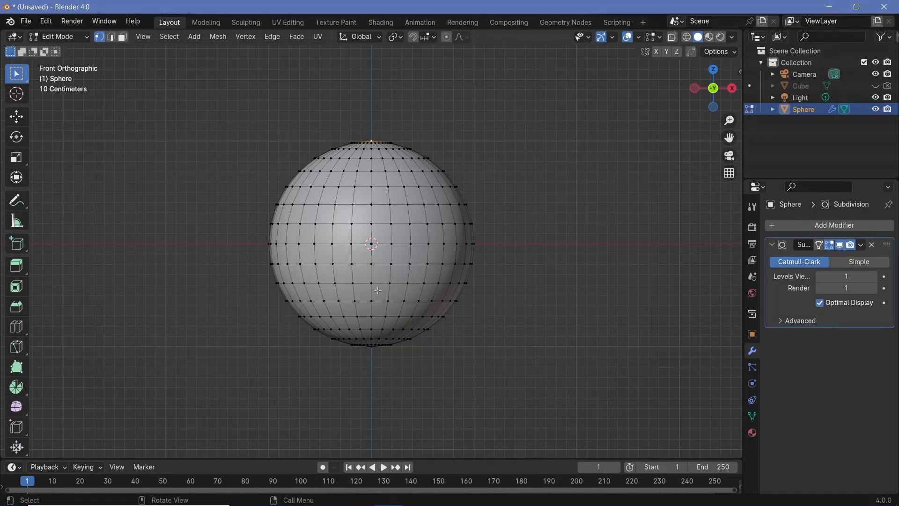
key("o")
key("g")
key("z")
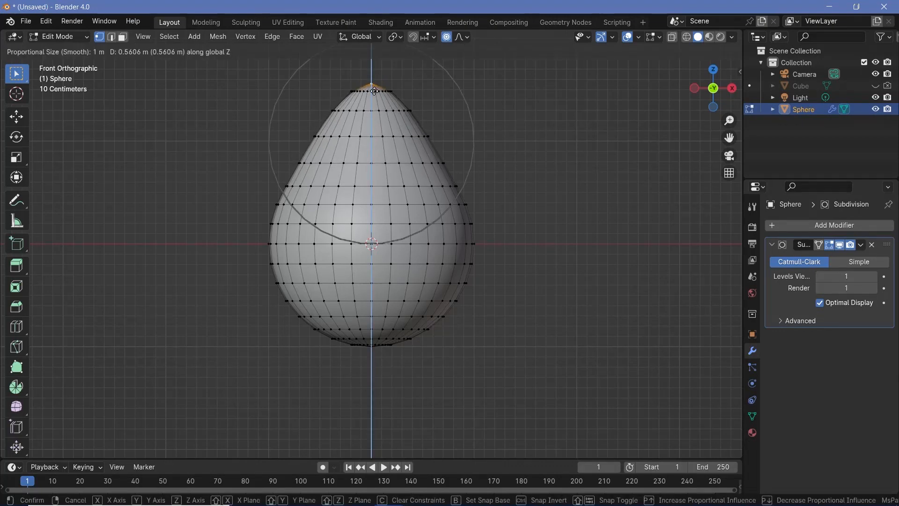
scroll(374, 111, "down", 4)
scroll(373, 111, "up", 4)
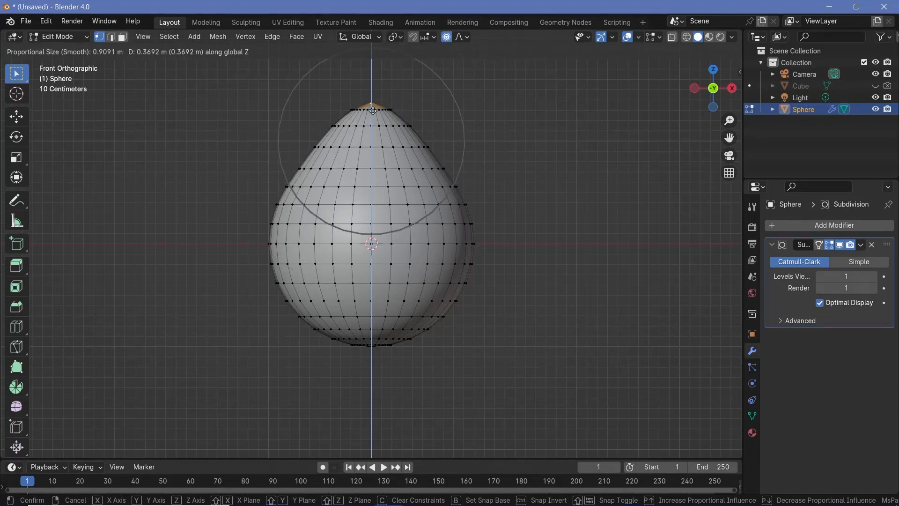
scroll(373, 111, "down", 5)
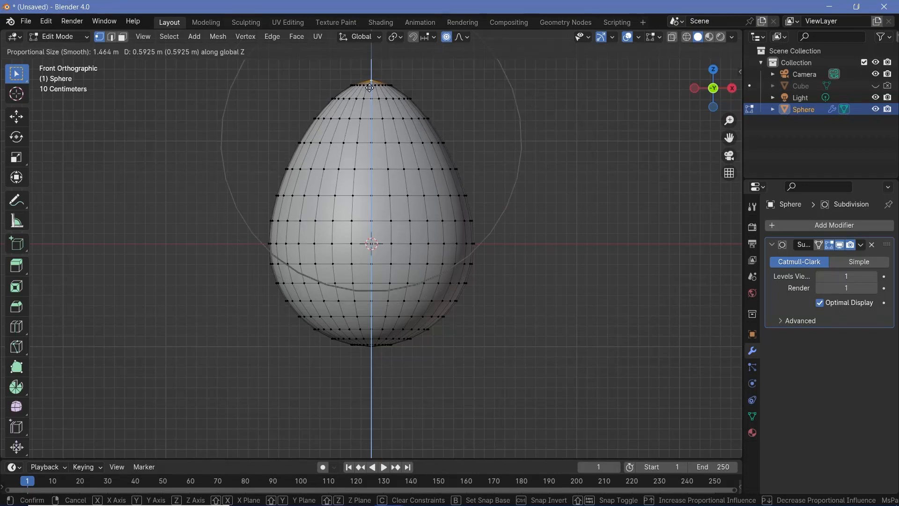
scroll(370, 91, "up", 1)
left_click(370, 87)
key("ctrl+Tab")
left_click(356, 249)
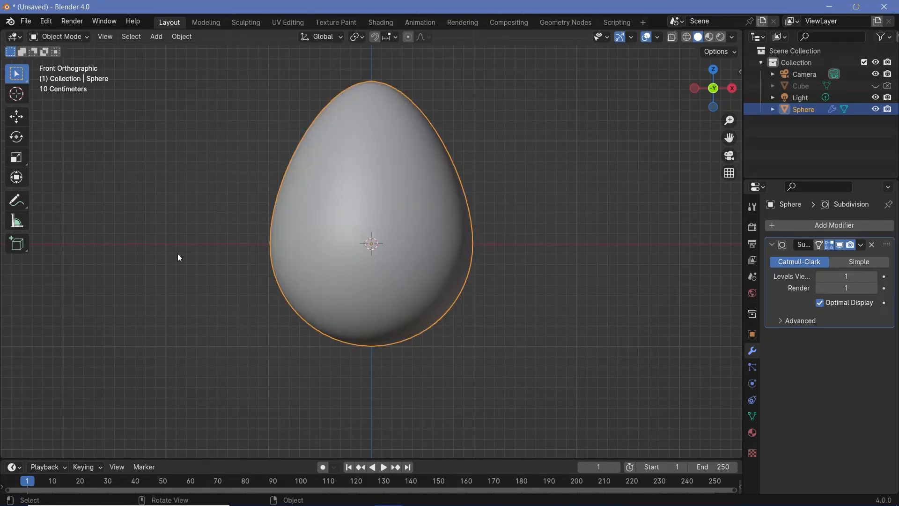
- Set the egg's Subdivision Surface viewport and render levels to 2
middle_click_drag(387, 316, 558, 212)
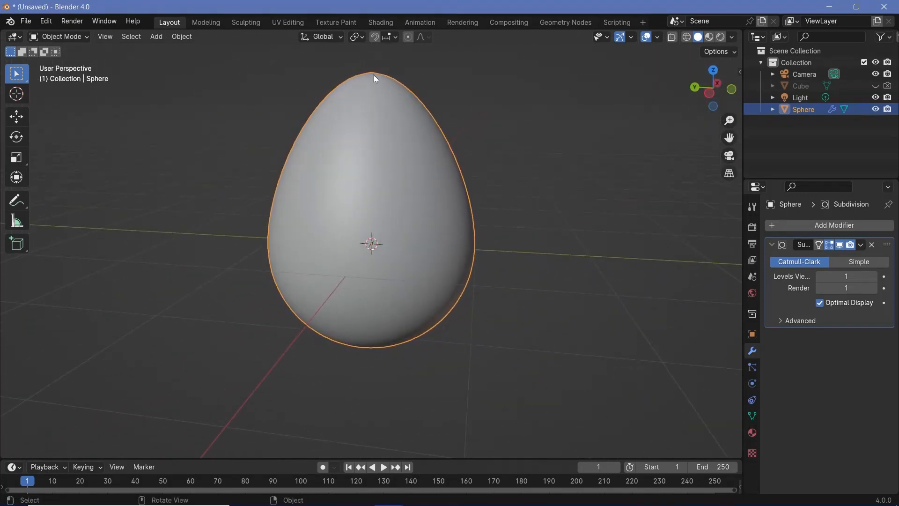
left_click(872, 276)
left_click(871, 288)
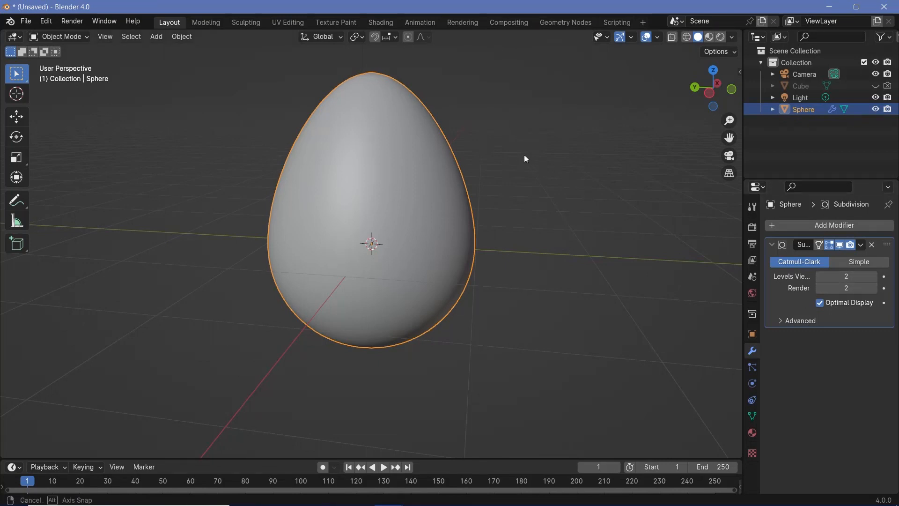
middle_click_drag(524, 154, 431, 178)
scroll(429, 174, "down", 1)
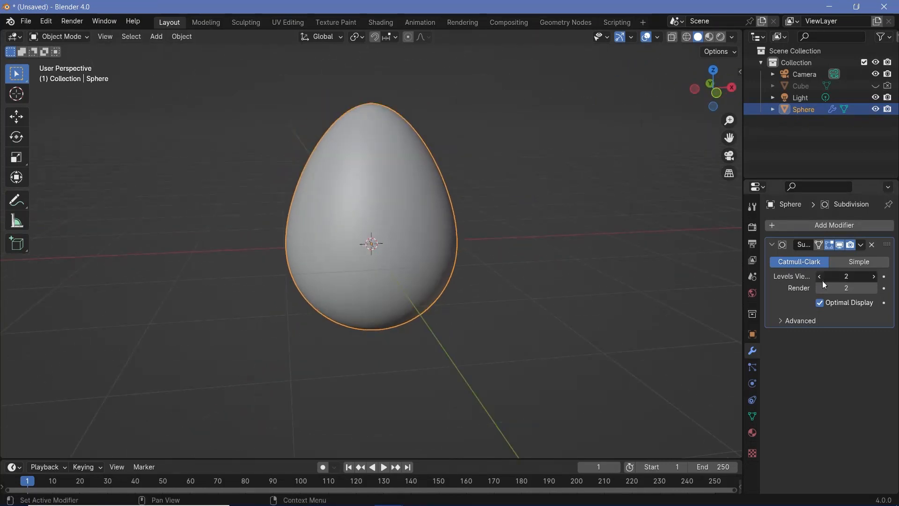
middle_click_drag(284, 284, 271, 274)
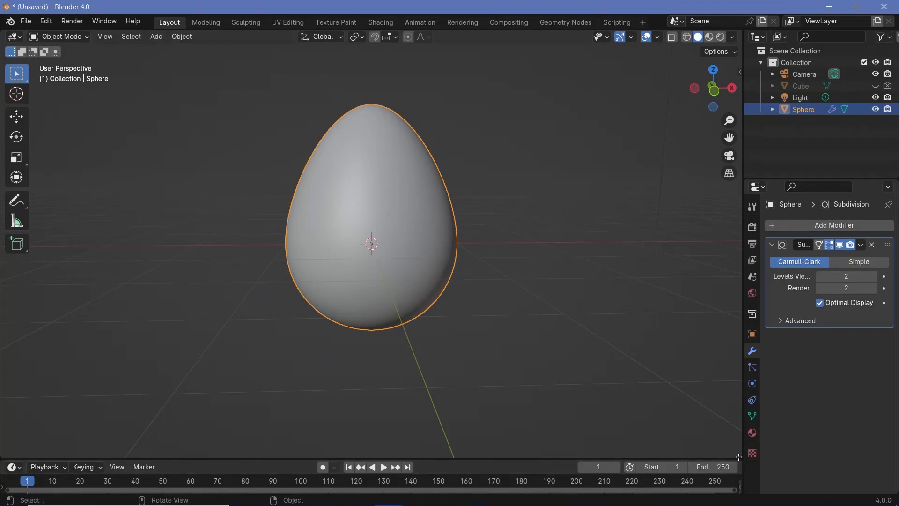
- Split the 3D viewport vertically into two areas and turn the new one into a Shader Editor
left_click_drag(718, 453, 391, 398)
left_click(400, 36)
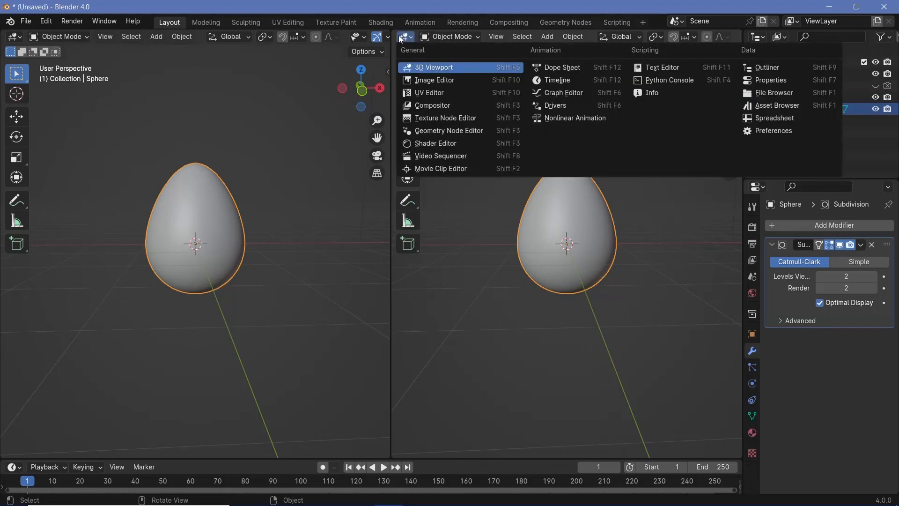
left_click(428, 143)
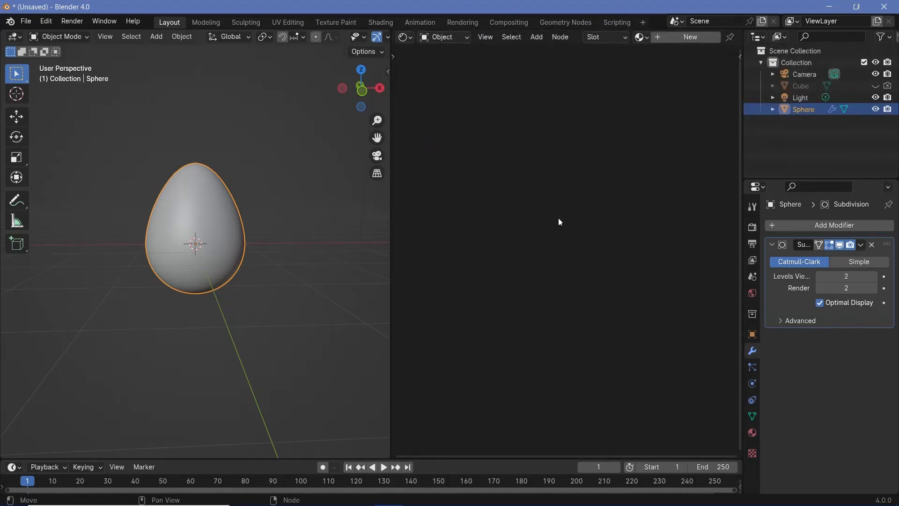
- Create a new material for the egg object and name it Egg
left_click(677, 36)
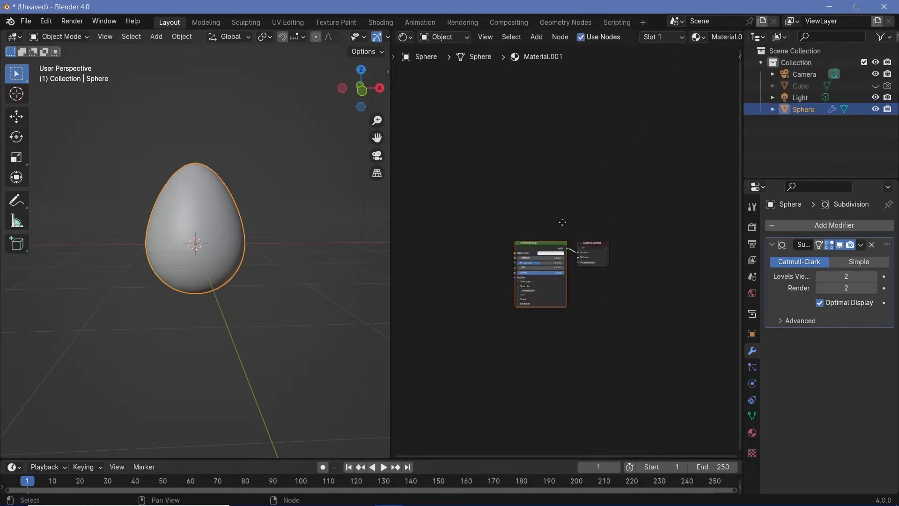
scroll(574, 175, "up", 3)
left_click(753, 431)
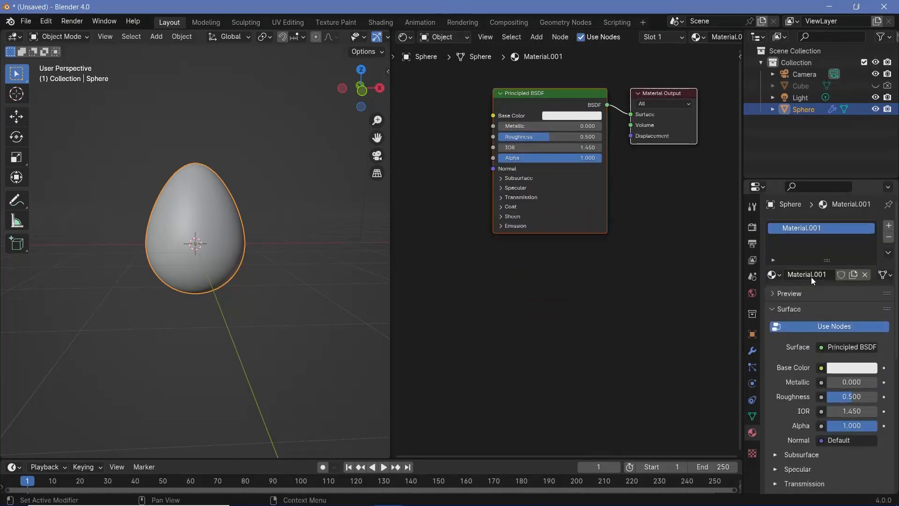
left_click(812, 275)
type("Egg")
key("Return")
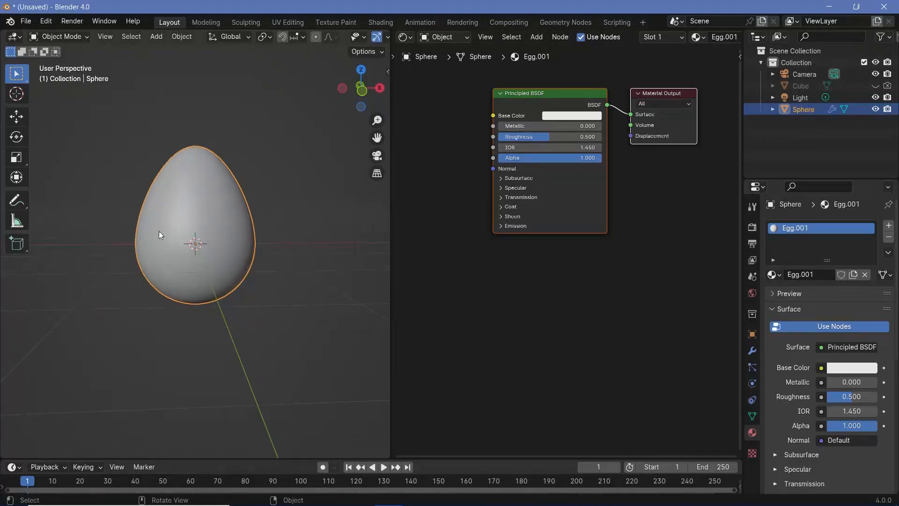
- Add a Wave Texture node and connect its Color output to the Principled BSDF's Base Color
scroll(150, 213, "up", 3)
scroll(151, 212, "up", 1)
scroll(128, 163, "up", 2)
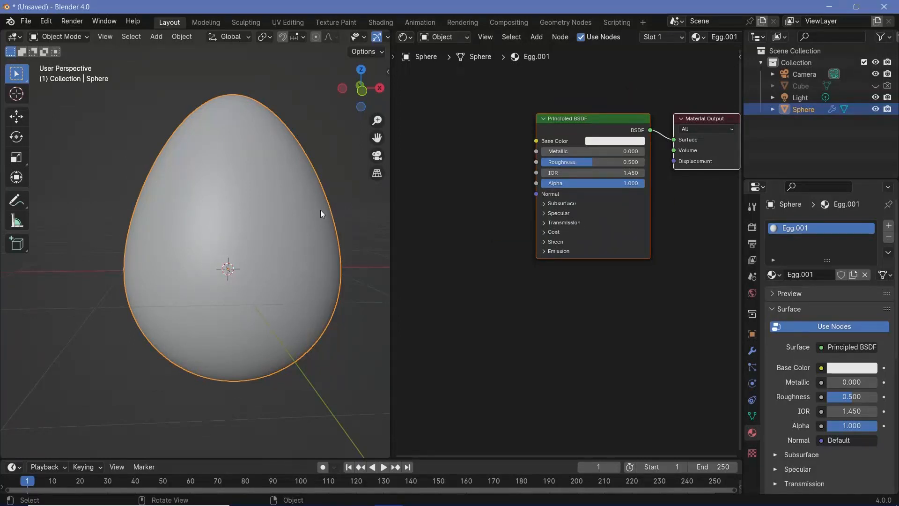
middle_click_drag(483, 173, 556, 169)
key("shift+a")
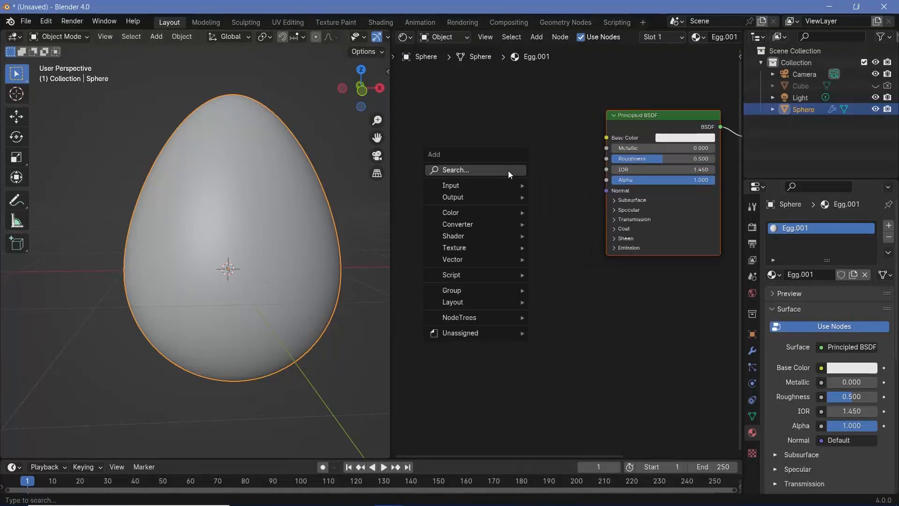
type("wave")
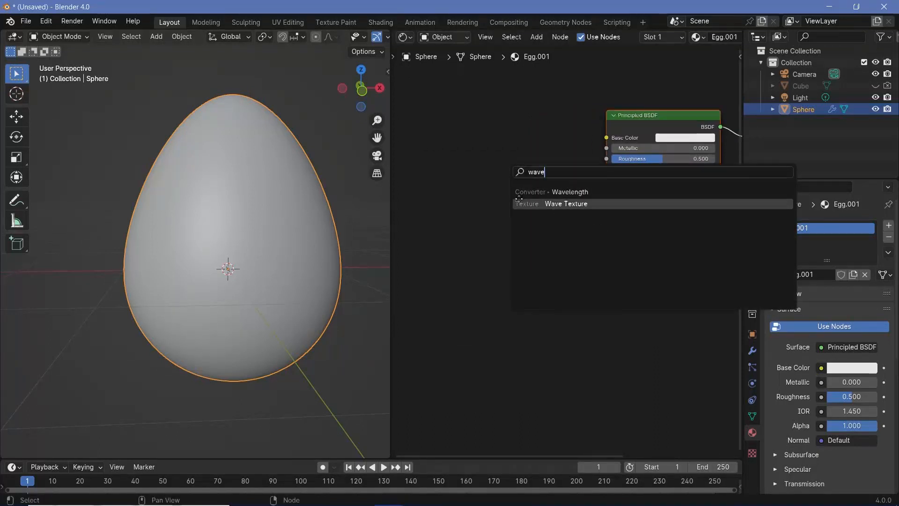
left_click(519, 203)
left_click(499, 164)
left_click_drag(490, 164, 605, 137)
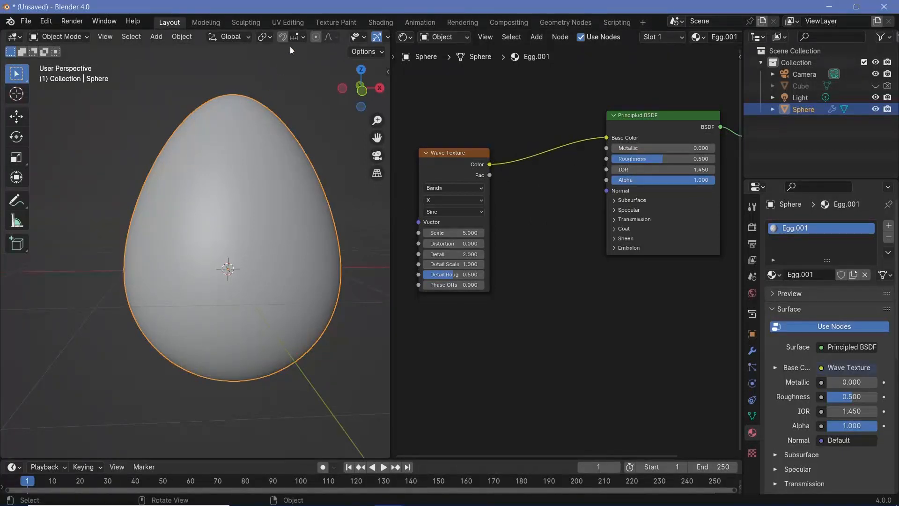
- Switch the 3D viewport to Rendered shading to preview the material on the egg
scroll(295, 37, "down", 5)
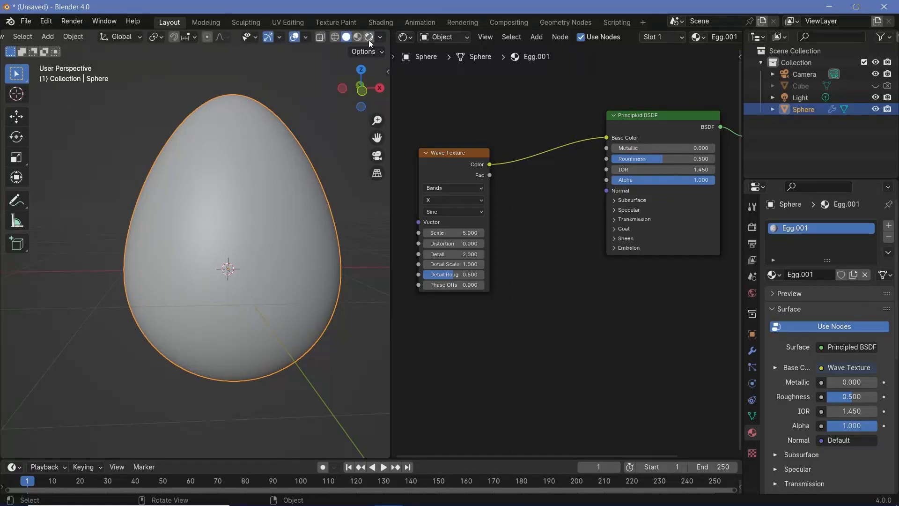
left_click(369, 41)
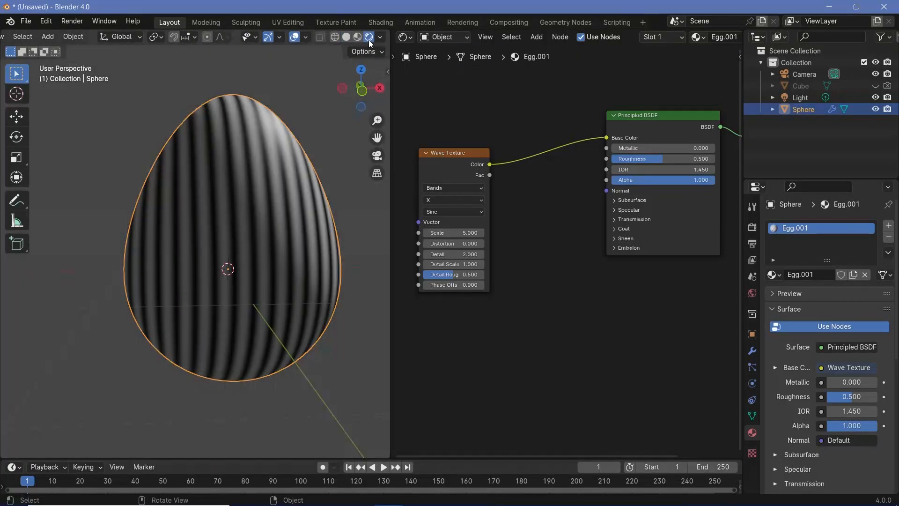
mouse_move(291, 191)
middle_mouse_down()
mouse_move(198, 190)
mouse_move(275, 190)
middle_mouse_up()
scroll(500, 189, "up", 1)
- Add Texture Coordinate and Mapping nodes ahead of the Wave Texture, and feed the Mapping vector from the Object output
middle_click_drag(500, 190, 574, 184)
left_click(525, 155)
key("ctrl+t")
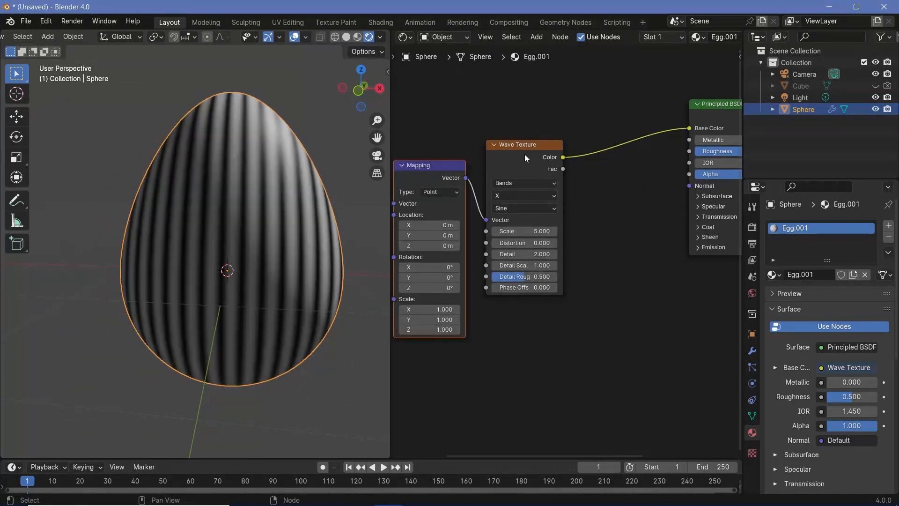
scroll(465, 160, "down", 2)
middle_click_drag(451, 164, 595, 157)
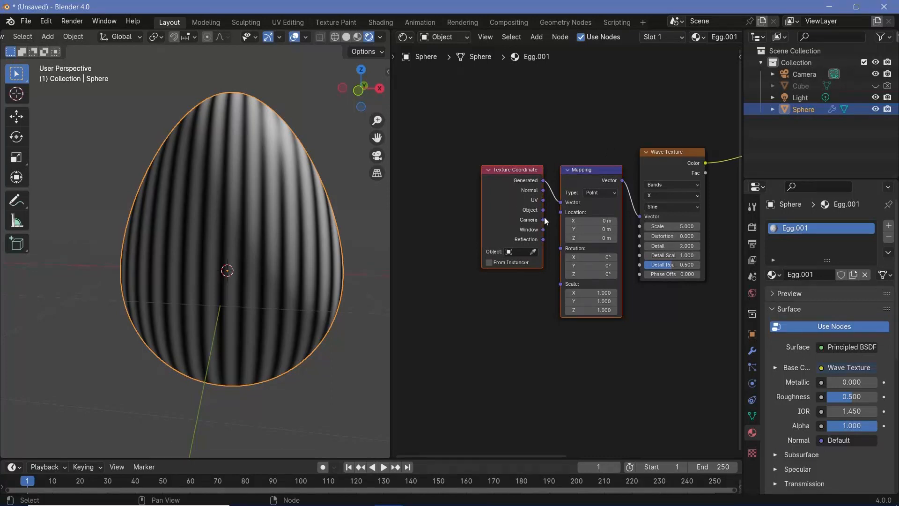
left_click_drag(542, 211, 563, 203)
left_click_drag(458, 141, 481, 146)
middle_click_drag(634, 202, 481, 189)
scroll(481, 197, "up", 4)
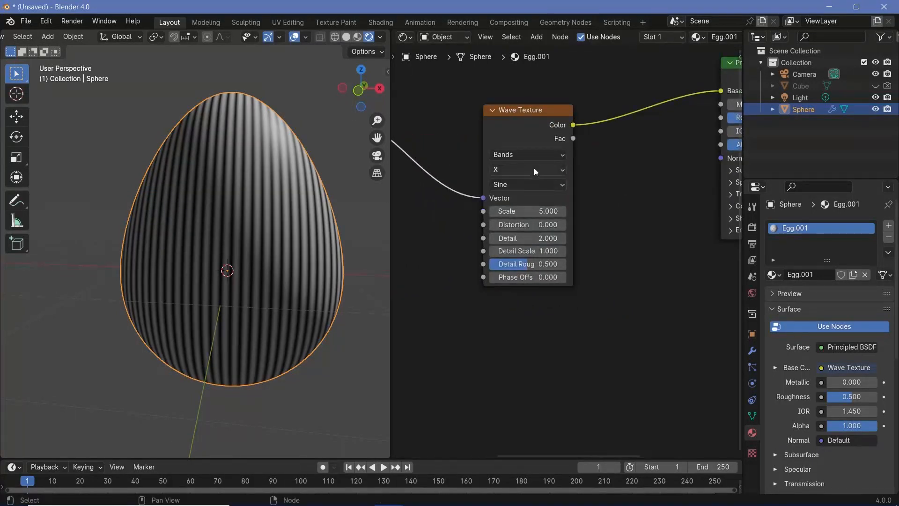
- Set the Wave Texture's bands direction to Z so the stripes run horizontally around the egg
middle_click_drag(535, 170, 549, 221)
scroll(550, 224, "up", 1)
left_click(526, 220)
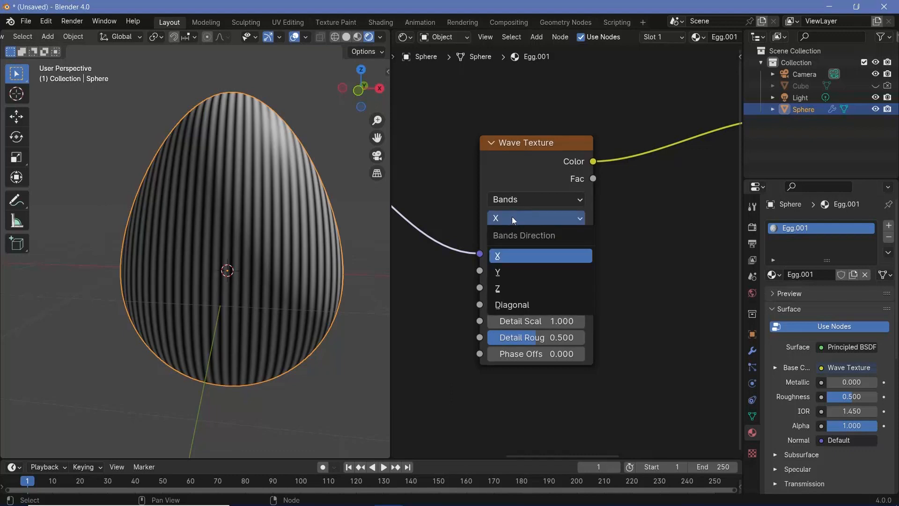
left_click(527, 286)
middle_click_drag(197, 262, 134, 266)
scroll(134, 265, "down", 4)
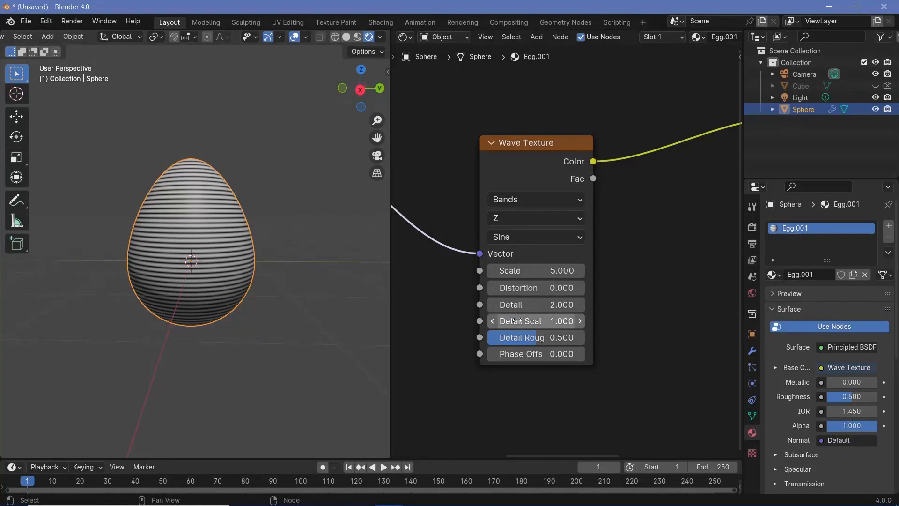
scroll(196, 256, "up", 2)
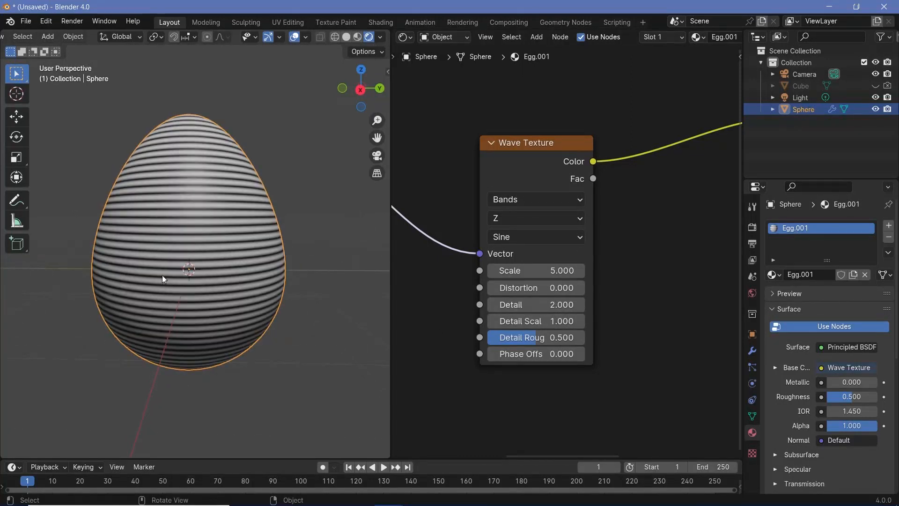
- Set the Wave Texture's Scale to 0.6
left_click_drag(534, 270, 496, 270)
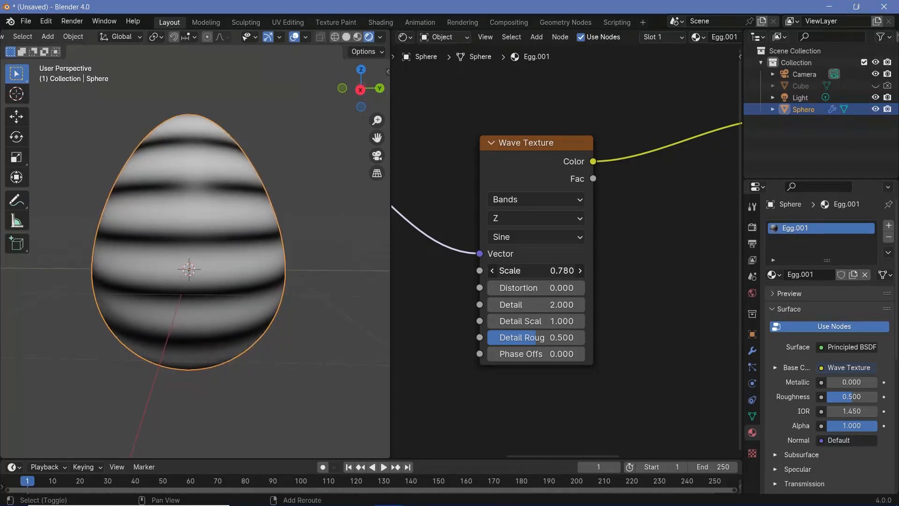
left_click(547, 272)
type("0.6")
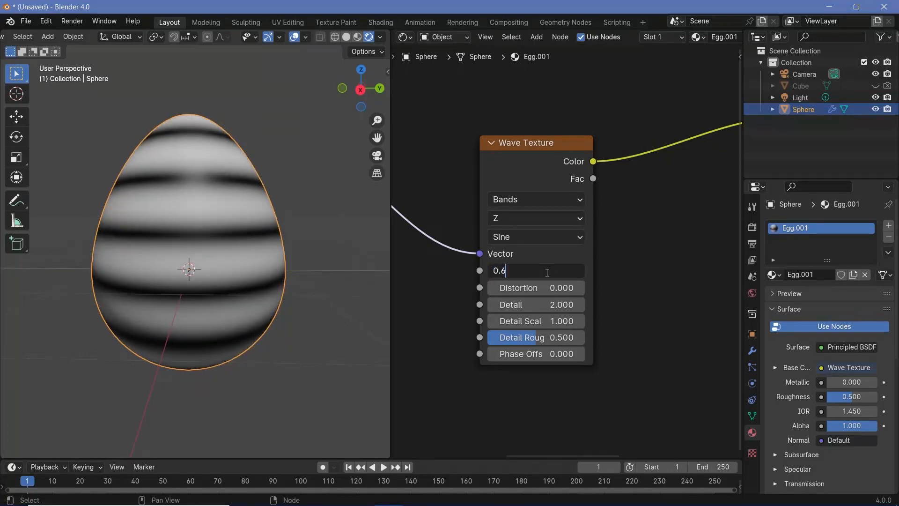
key("Return")
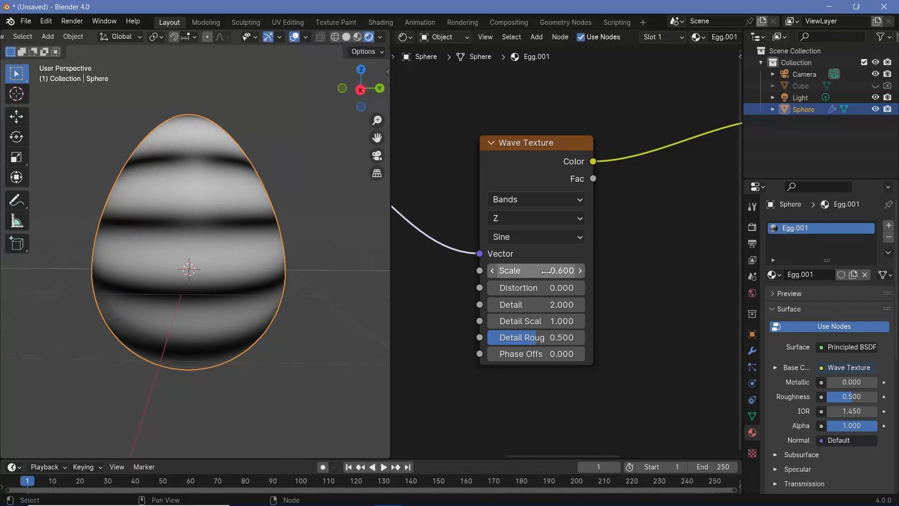
- Add a Color Ramp node on the link between the Wave Texture and the Principled BSDF
scroll(574, 195, "down", 2)
middle_click_drag(529, 197, 432, 195)
key("shift+a")
type("co")
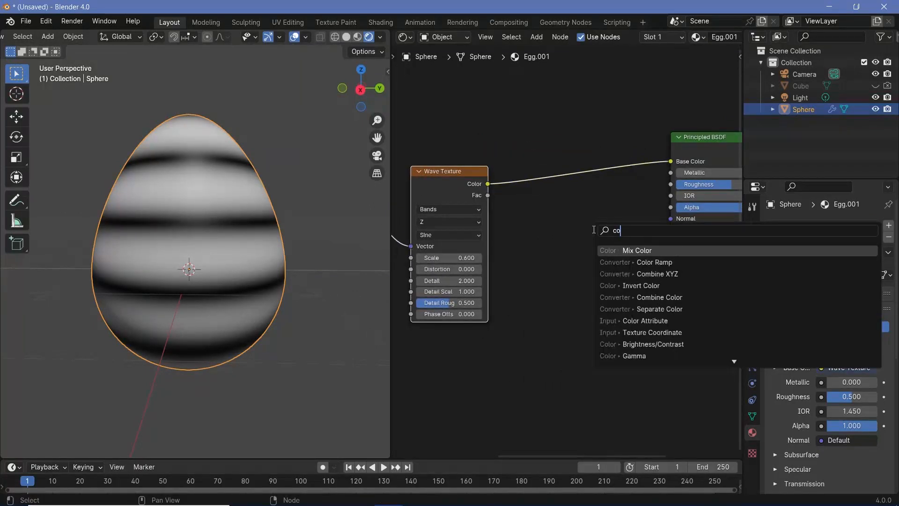
type("lo")
left_click(654, 262)
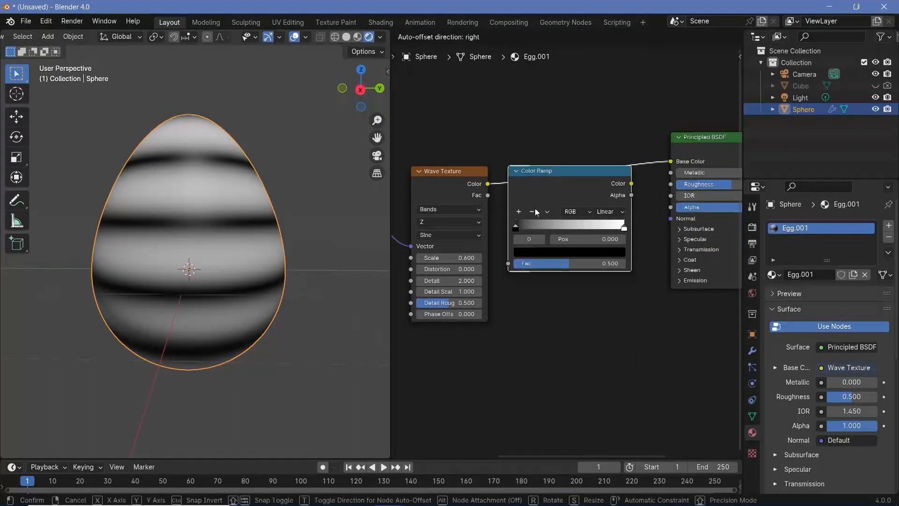
left_click(557, 212)
- Set the Color Ramp's interpolation to Constant and move its white stop to about 0.236
left_click(634, 211)
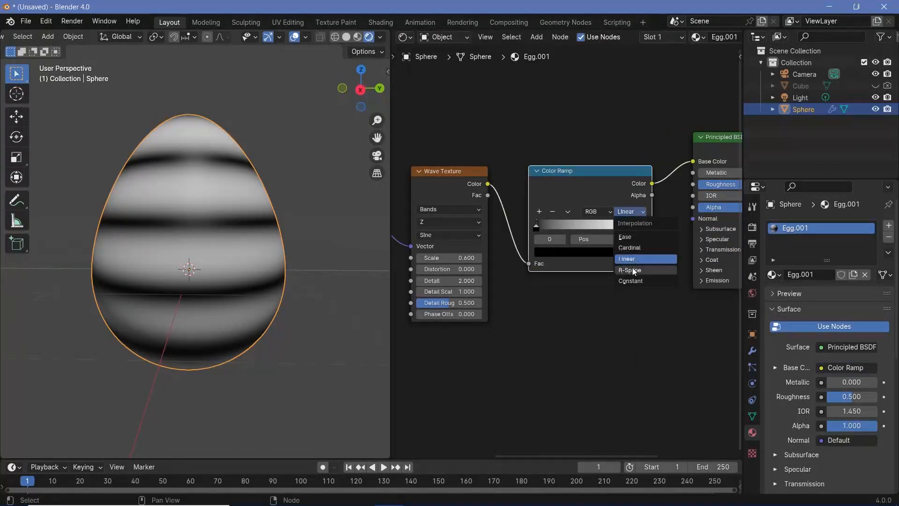
left_click(632, 280)
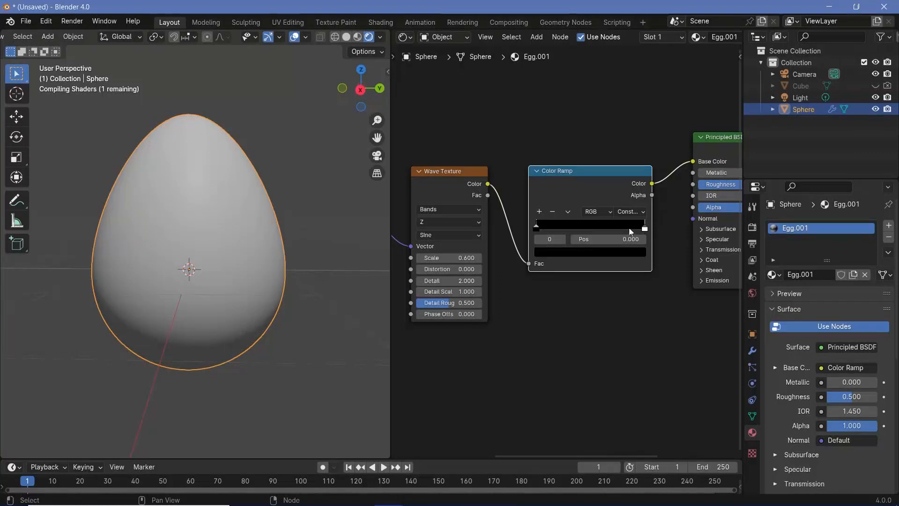
left_click_drag(630, 230, 558, 237)
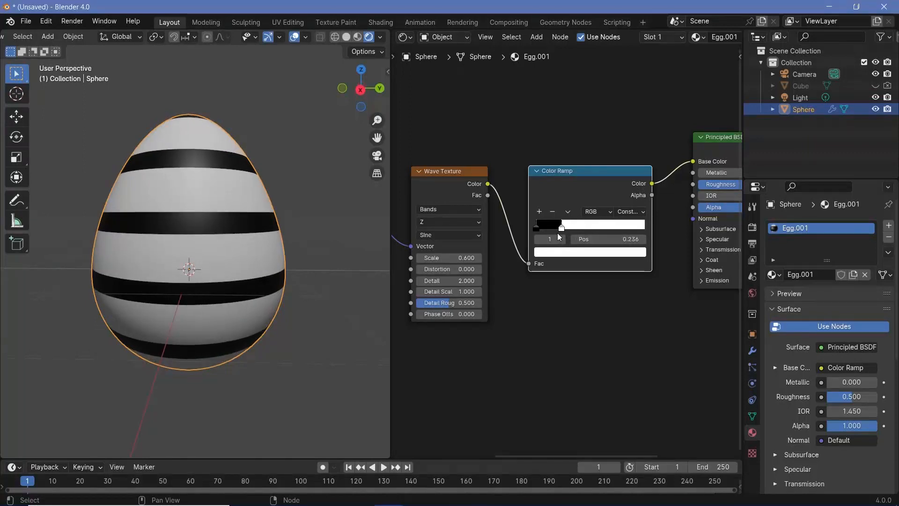
- Change the Color Ramp's black stop to a bright cyan
left_click(537, 230)
left_click(551, 253)
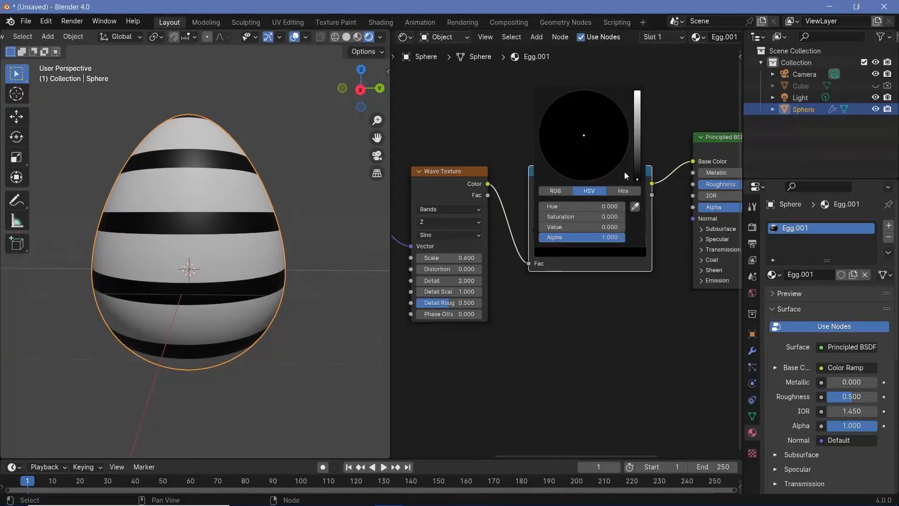
mouse_move(638, 177)
left_mouse_down()
mouse_move(637, 91)
mouse_move(584, 90)
left_mouse_up()
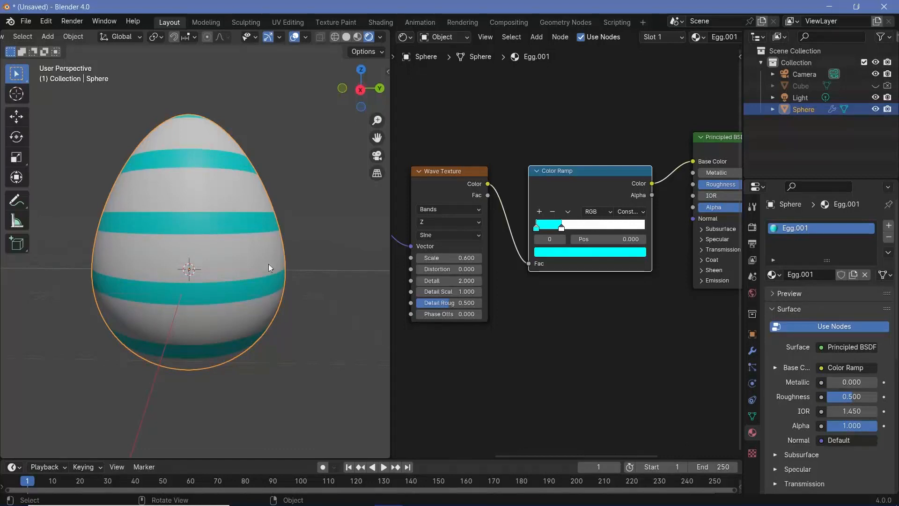
- Move the Principled BSDF and Material Output nodes away from the Color Ramp to make room between them
scroll(567, 276, "down", 2)
middle_click_drag(566, 276, 438, 294)
left_click_drag(585, 153, 721, 264)
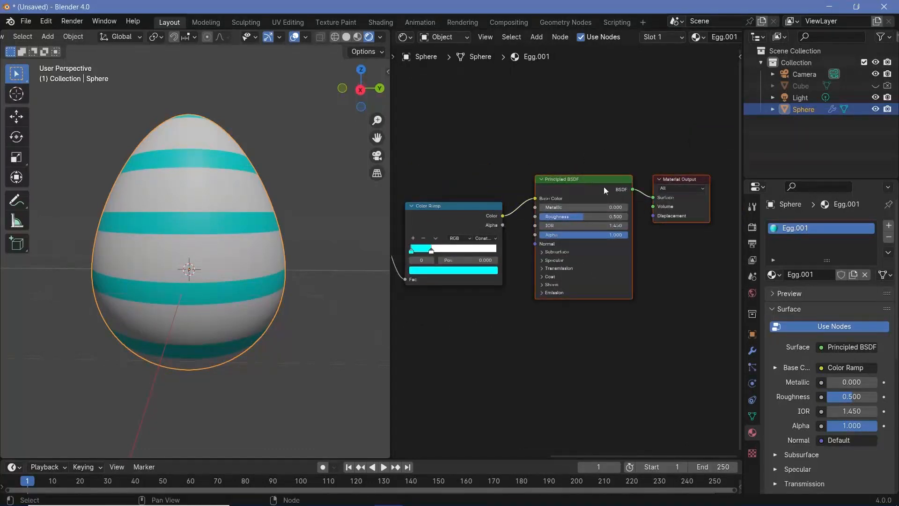
left_click_drag(624, 183, 721, 195)
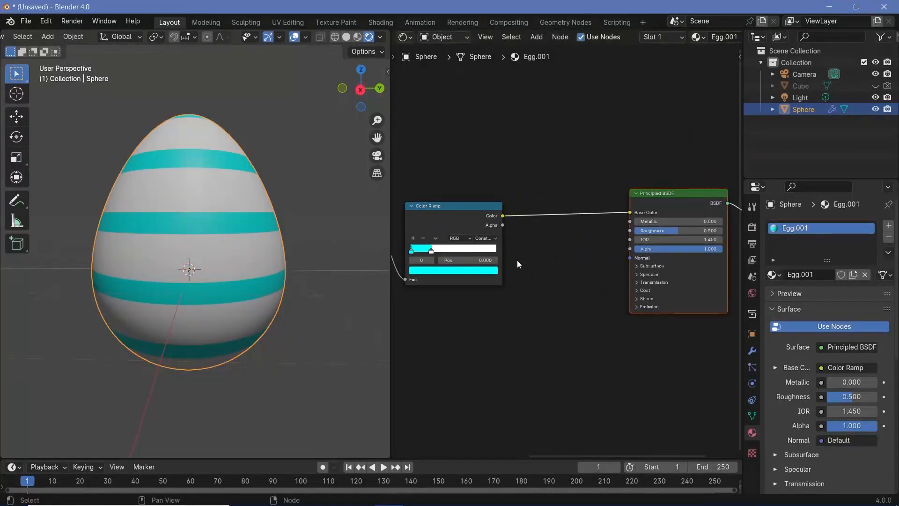
- Add a Hue/Saturation/Value node on the link between the Color Ramp and the Principled BSDF
middle_click_drag(517, 260, 486, 256)
key("shift+a")
type("hue sat")
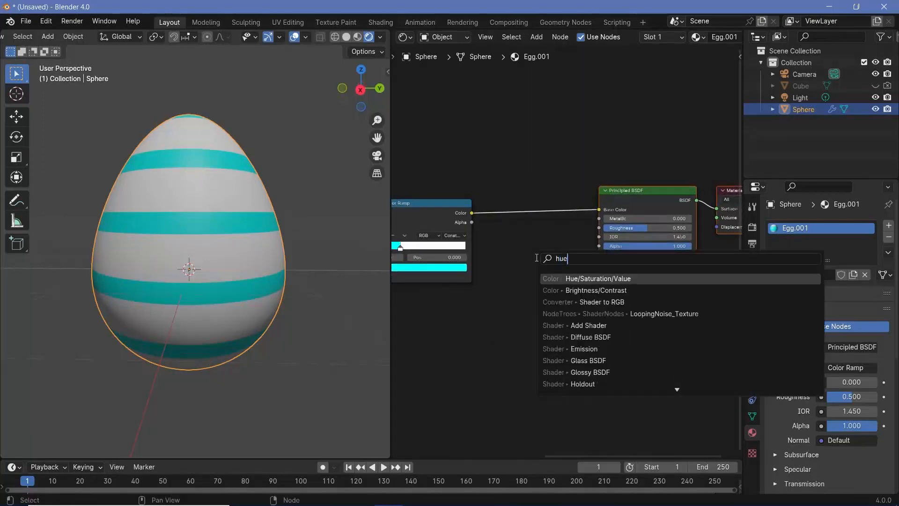
key("Return")
left_click(510, 202)
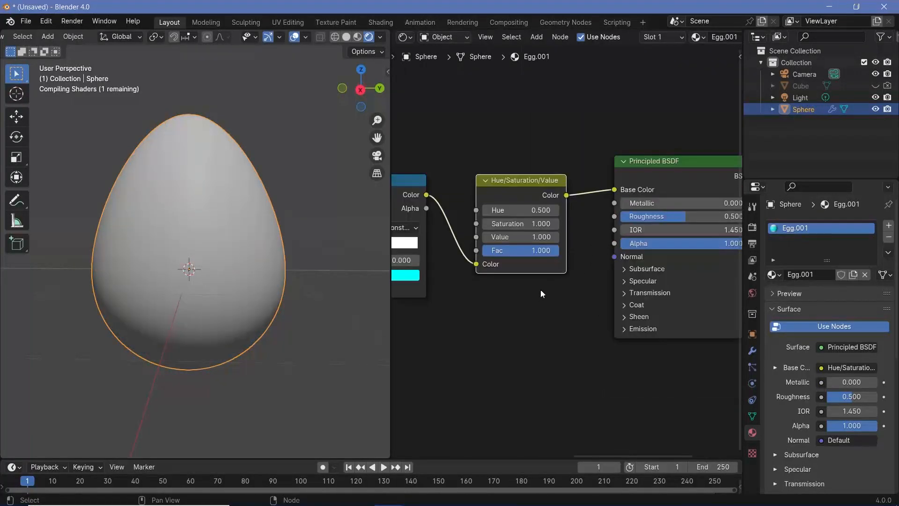
- Set the Hue/Saturation/Value node's Value to 2 and its Hue to 1
scroll(540, 289, "up", 4)
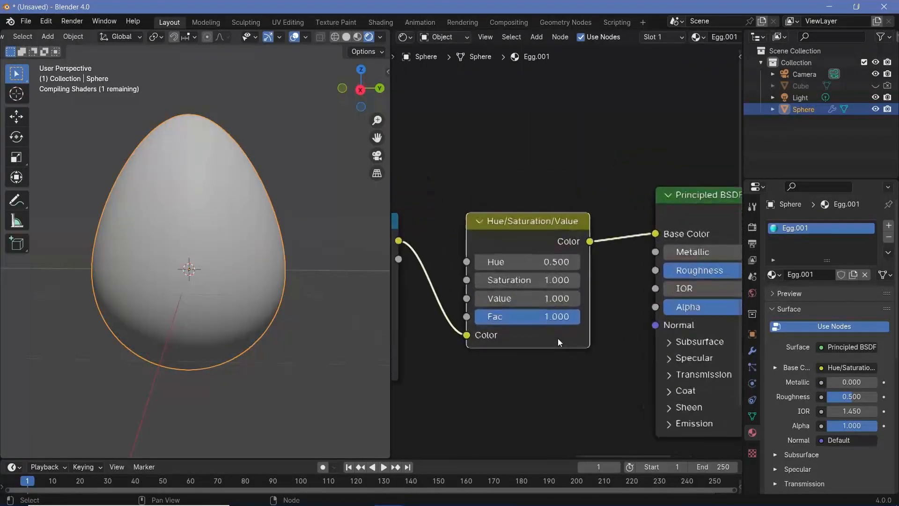
double_click(509, 304)
type("2")
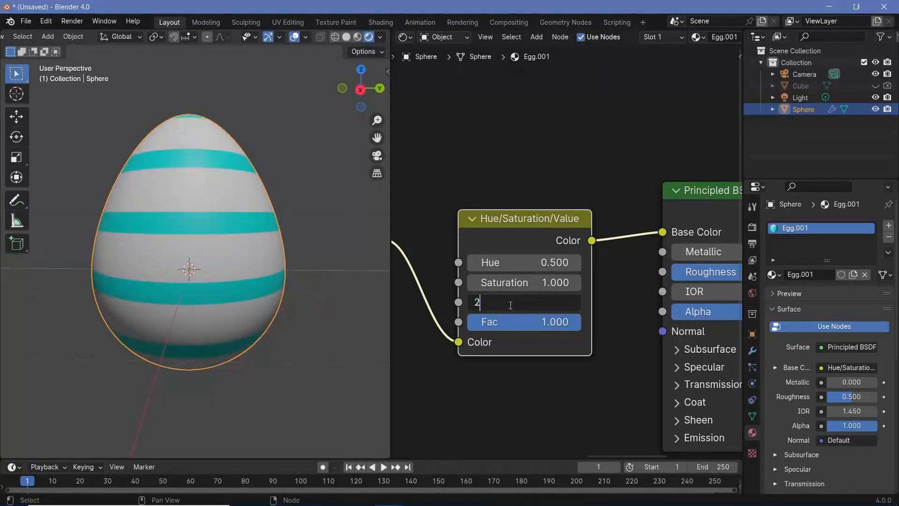
key("Return")
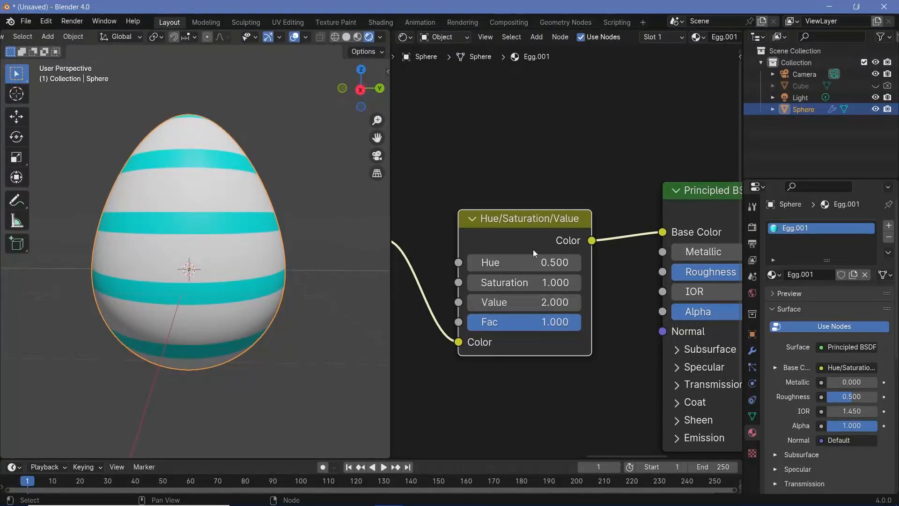
left_click_drag(535, 261, 618, 261)
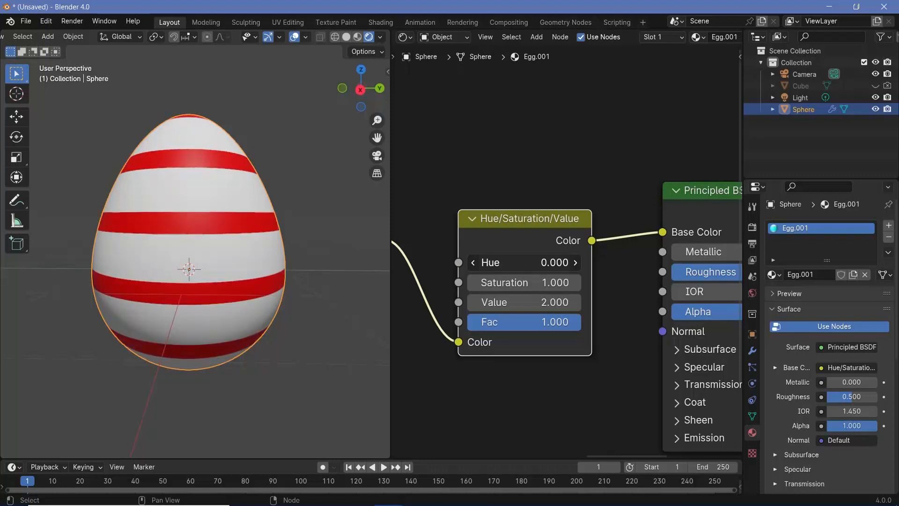
left_click_drag(418, 262, 532, 257)
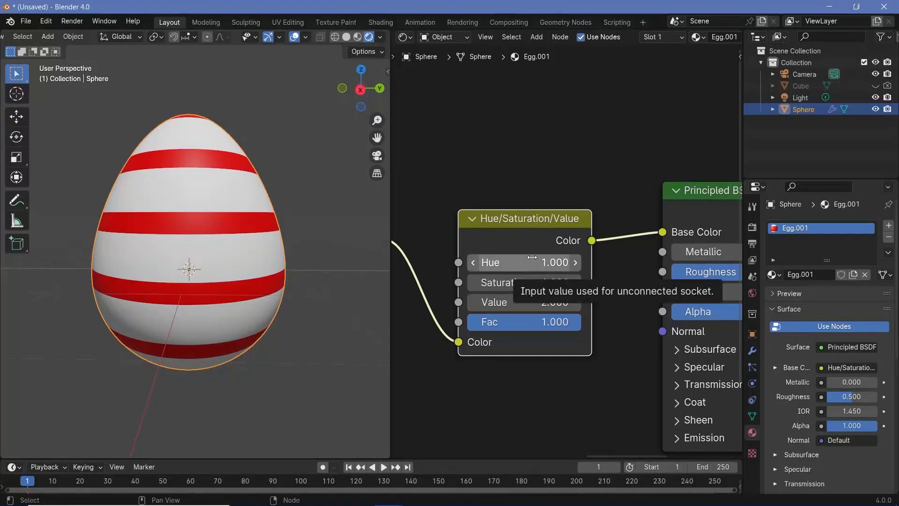
- Examine the stripes on the egg from several angles and review the Texture Coordinate, Mapping and Wave Texture nodes
scroll(531, 257, "down", 6)
middle_click_drag(457, 217, 540, 283)
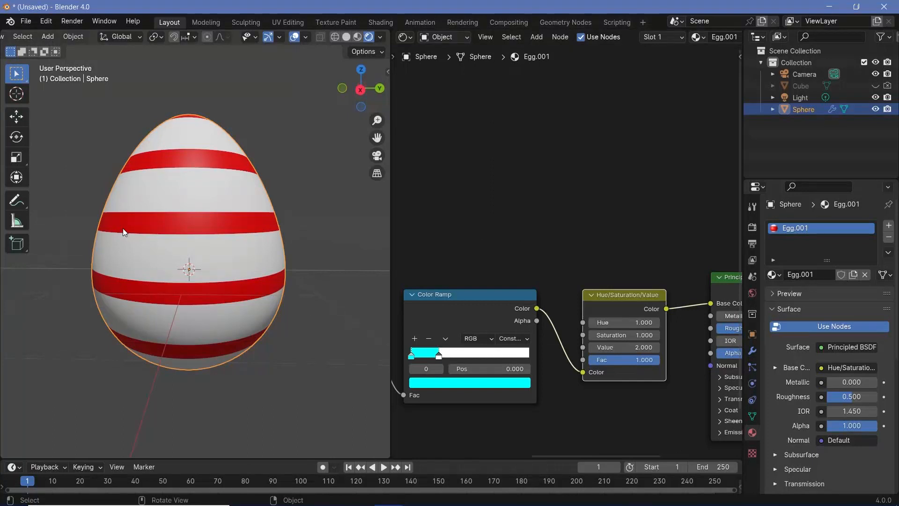
scroll(196, 233, "down", 4)
middle_click_drag(196, 233, 287, 231)
scroll(285, 232, "up", 5)
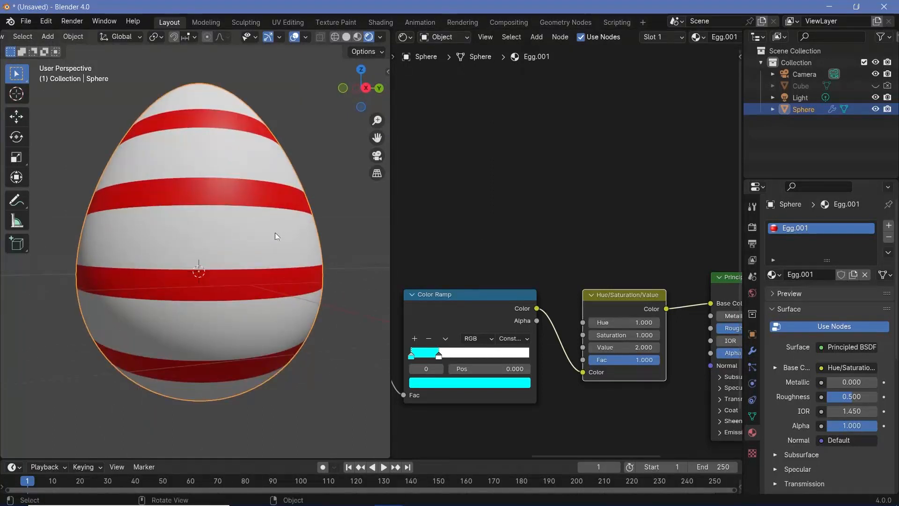
scroll(196, 211, "down", 4)
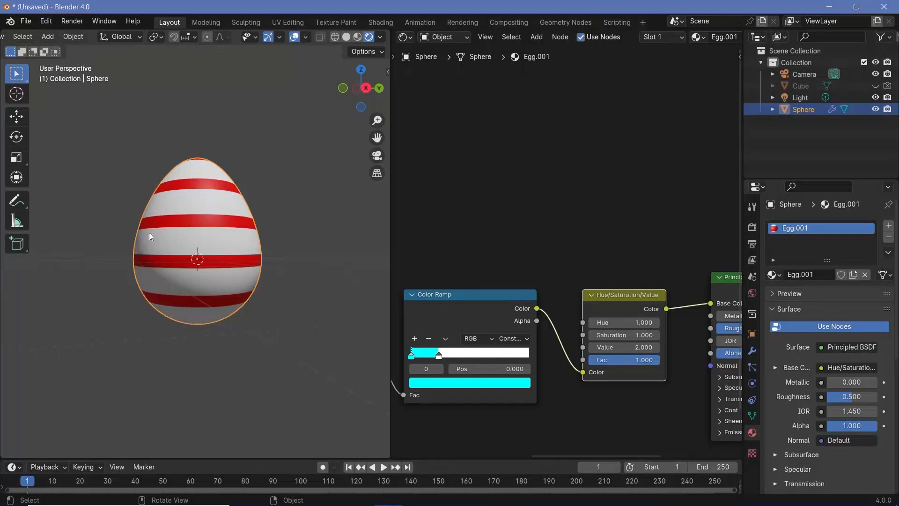
middle_click_drag(708, 236, 708, 236)
scroll(707, 237, "up", 4)
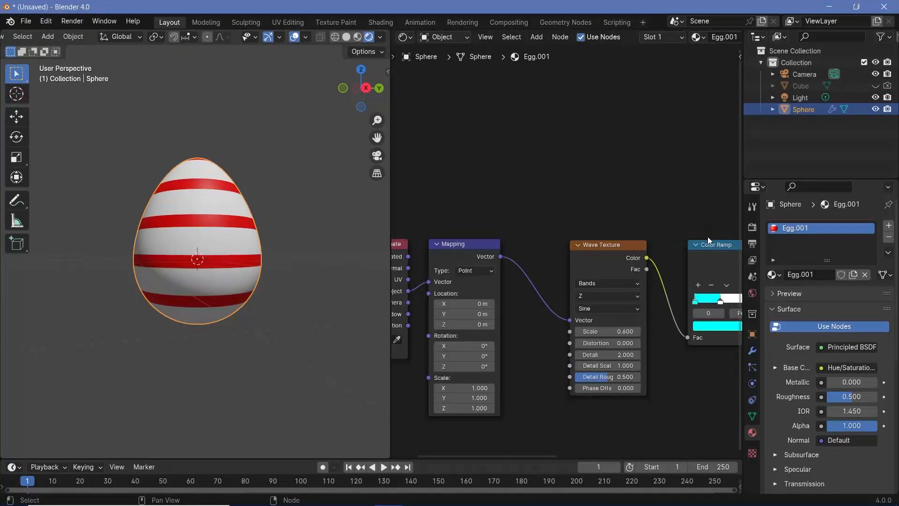
middle_click_drag(497, 269, 561, 256)
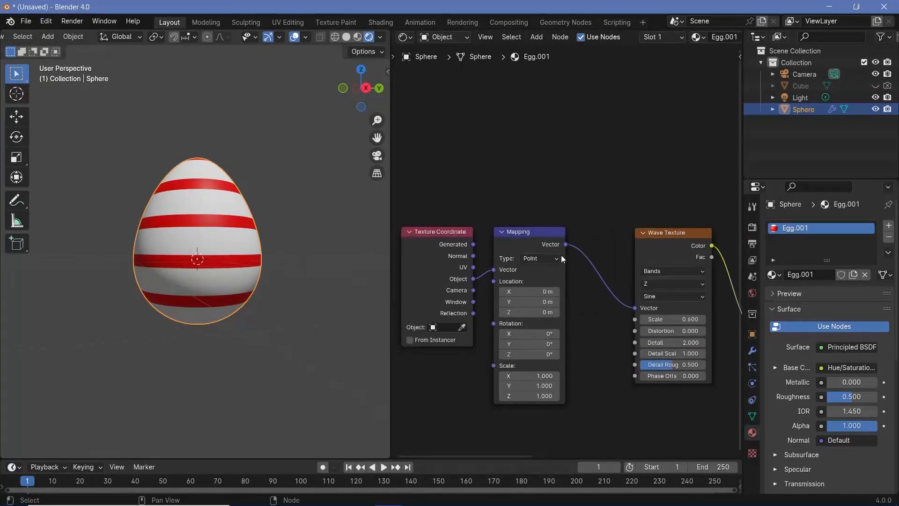
left_click(666, 242)
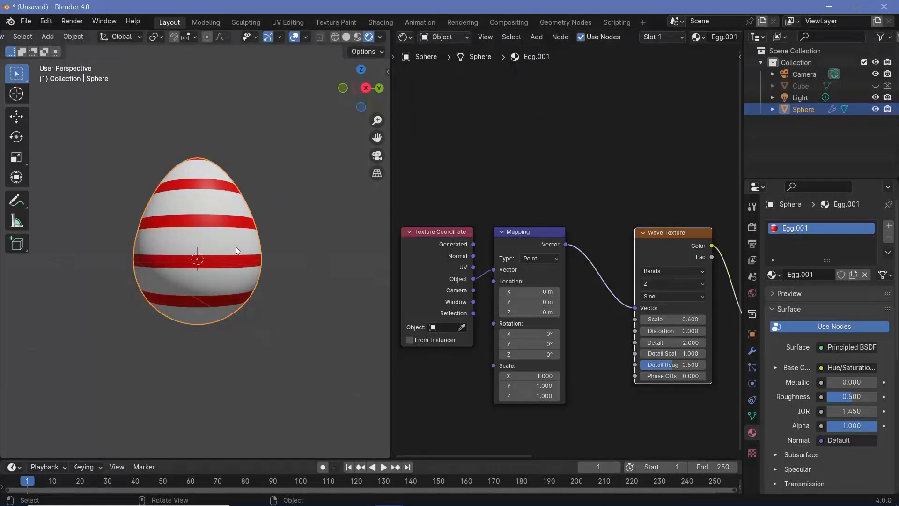
middle_click_drag(235, 246, 201, 258)
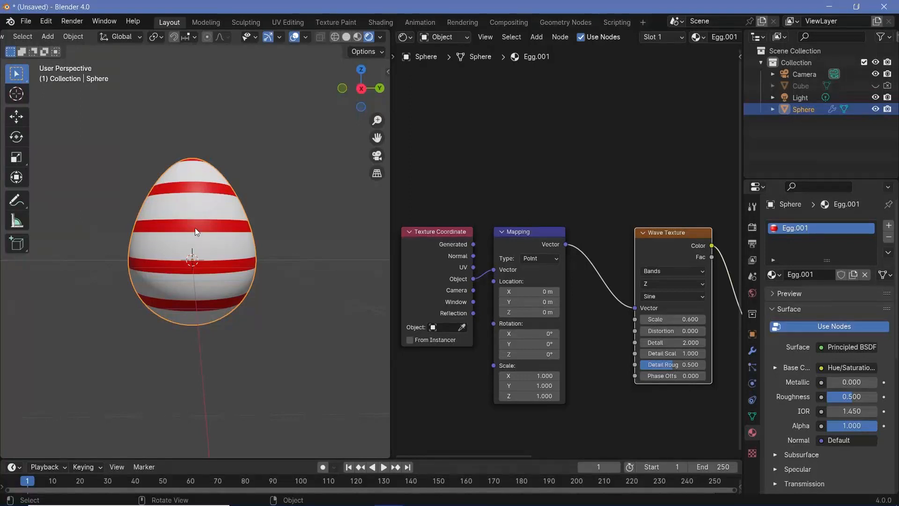
- Move the Texture Coordinate and Mapping nodes together away from the Wave Texture to open a gap
left_click_drag(454, 206, 514, 251)
key("g")
left_click(299, 243)
middle_click_drag(519, 295, 577, 275)
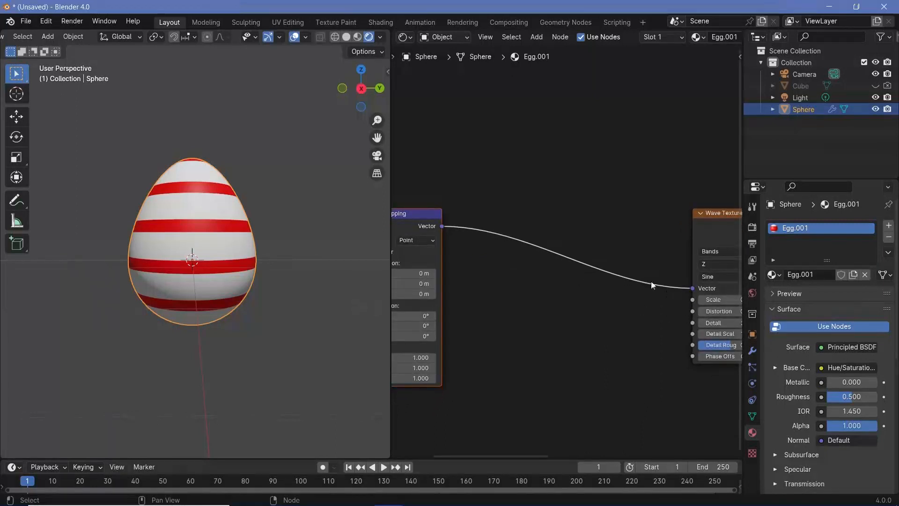
- Add a Combine XYZ node and place it unconnected below the link between the Mapping and Wave Texture nodes
middle_click_drag(652, 284, 607, 274)
key("shift+a")
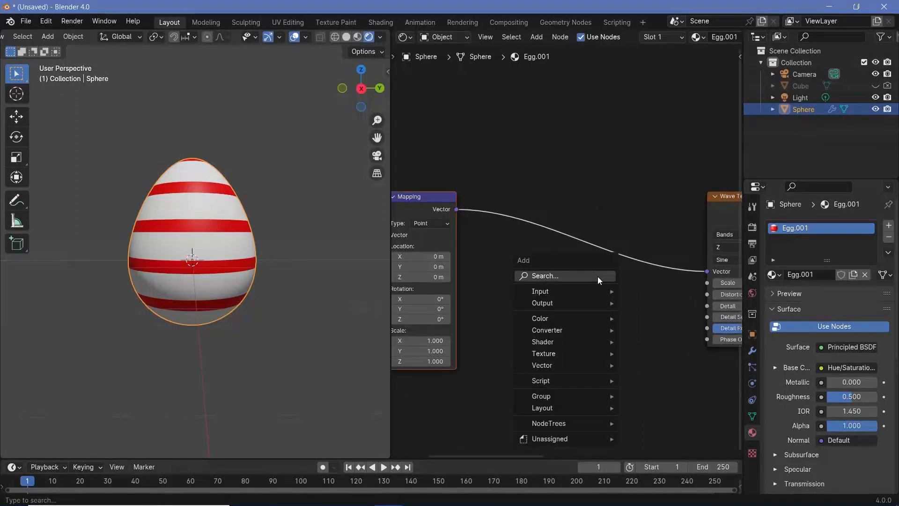
type("combin")
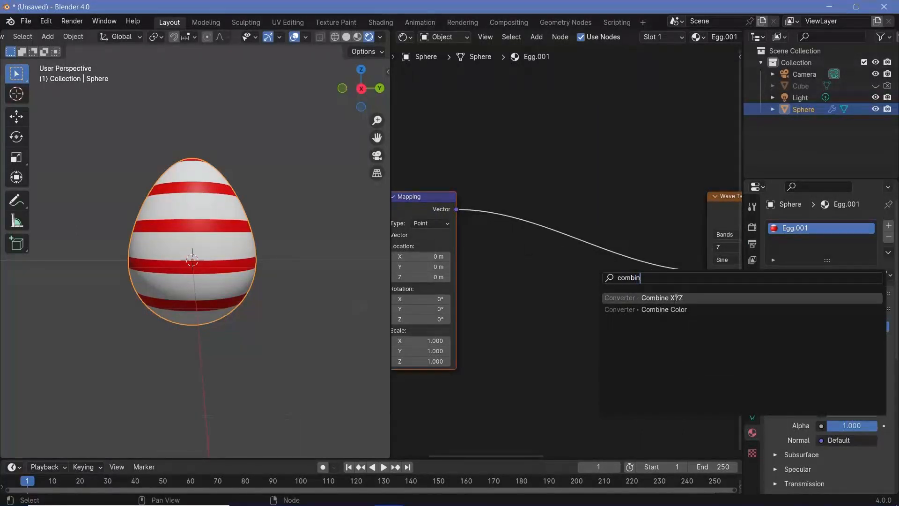
left_click(676, 297)
left_click(667, 314)
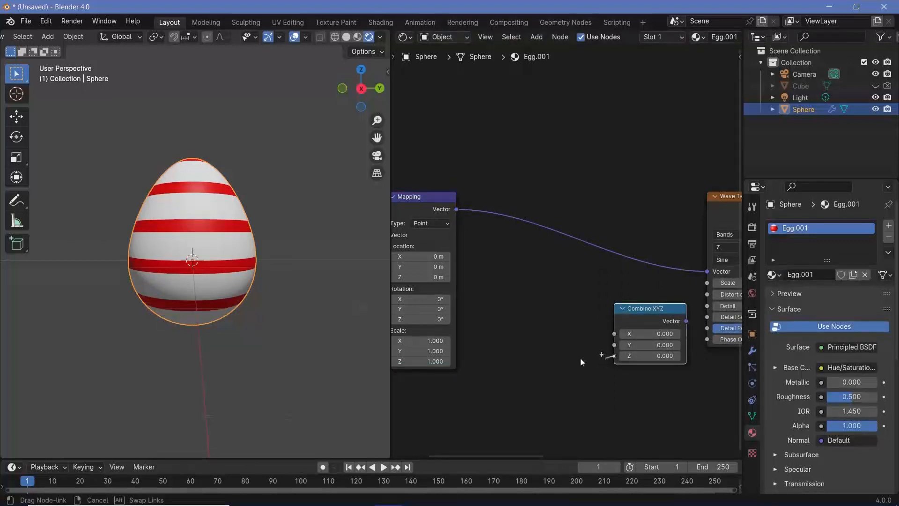
- Move the Texture Coordinate and Mapping nodes farther from Combine XYZ to widen the gap before it
left_click_drag(434, 187, 535, 240)
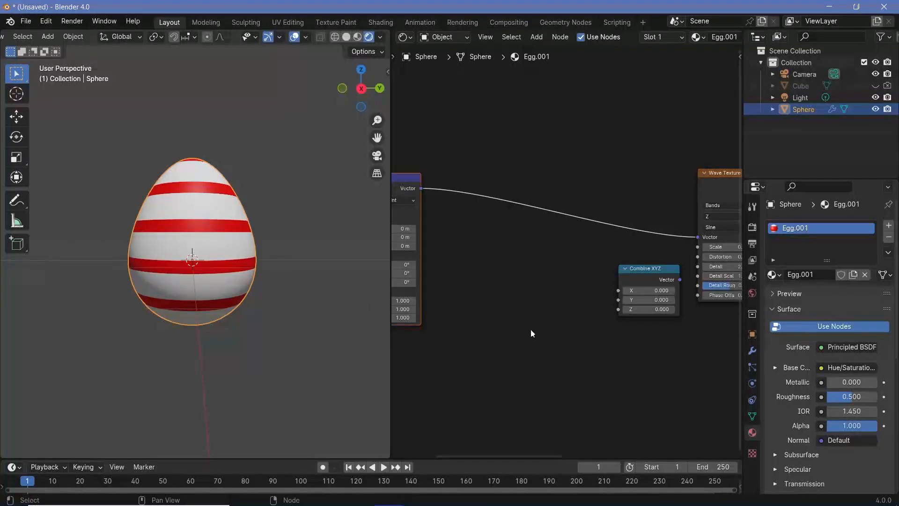
middle_click_drag(145, 195, 145, 225)
middle_click_drag(496, 256, 513, 235)
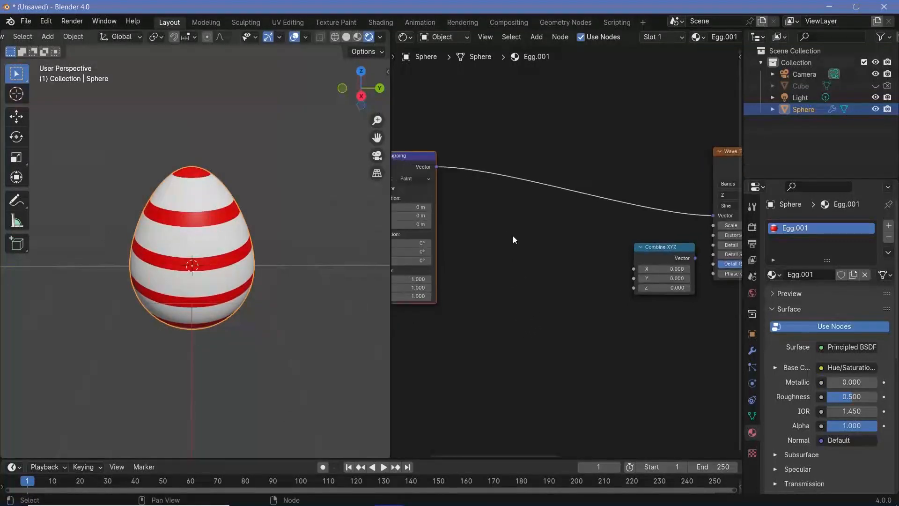
- Add a Gradient Texture node below the Mapping link and preview its output on the egg
key("shift+a")
type("gradie")
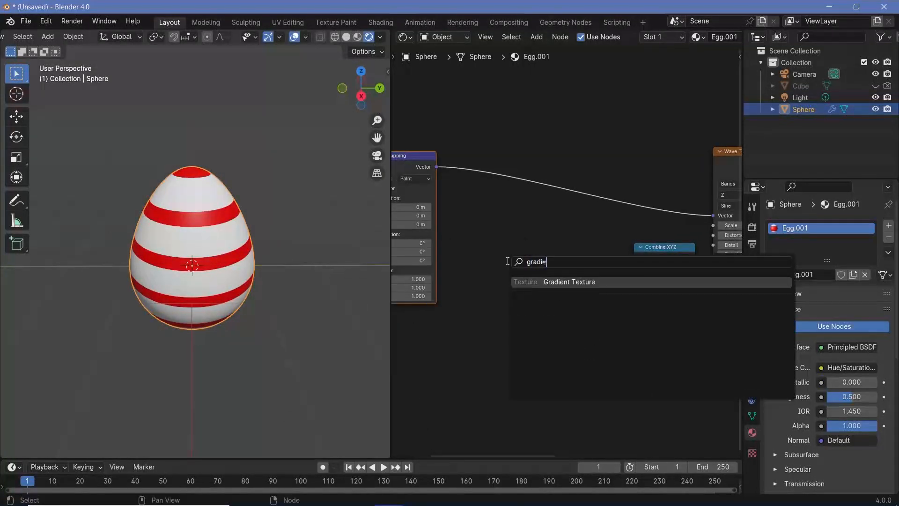
key("Return")
left_click(497, 273)
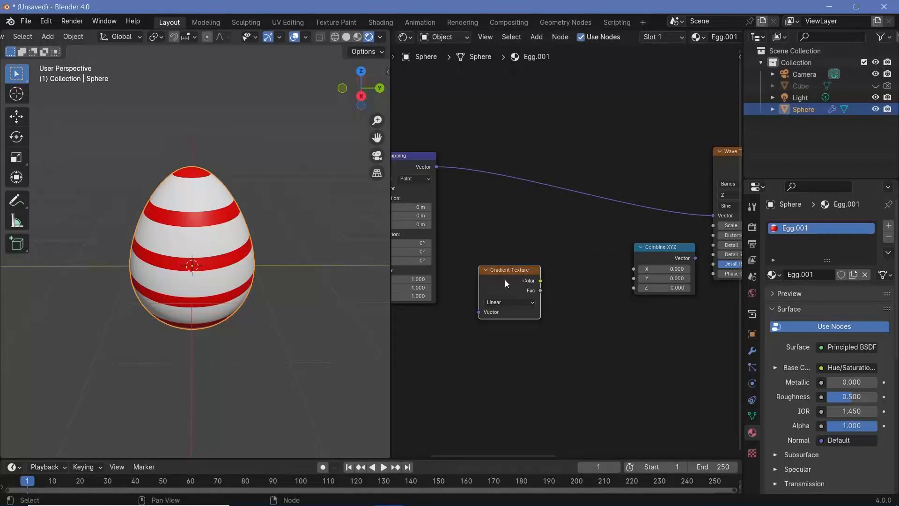
left_click(495, 280, "ctrl+shift")
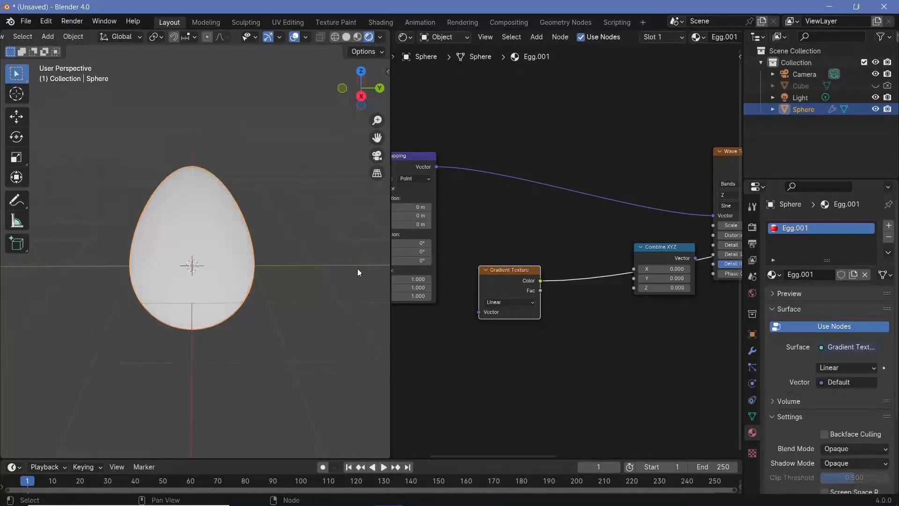
middle_click_drag(196, 192, 223, 255)
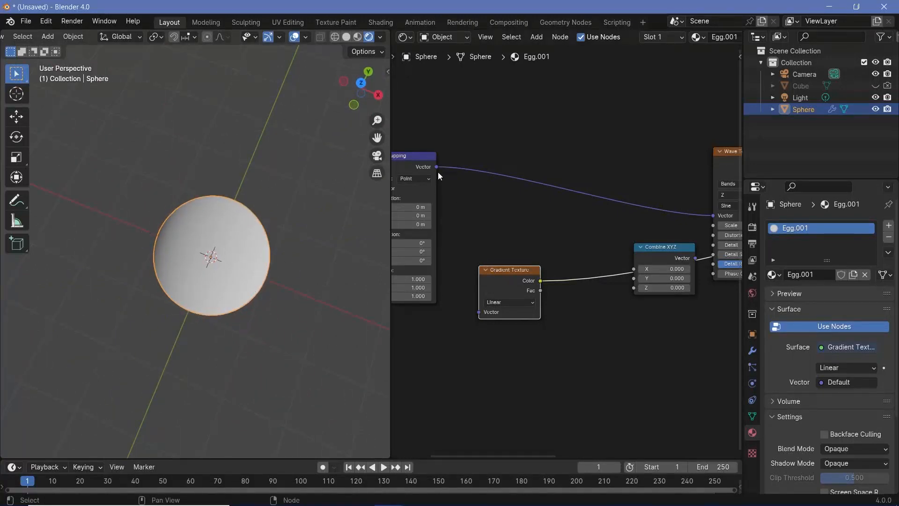
- Connect the Mapping vector to the Gradient Texture, set the gradient type to Radial, and inspect the egg from above
left_click_drag(435, 167, 478, 311)
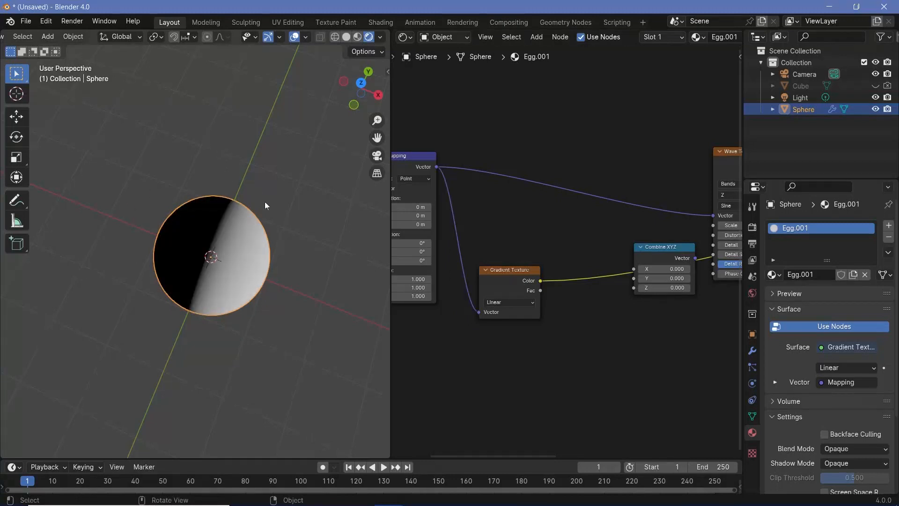
mouse_move(265, 202)
middle_mouse_down()
mouse_move(324, 224)
mouse_move(218, 234)
middle_mouse_up()
scroll(567, 250, "up", 3)
left_click(461, 338)
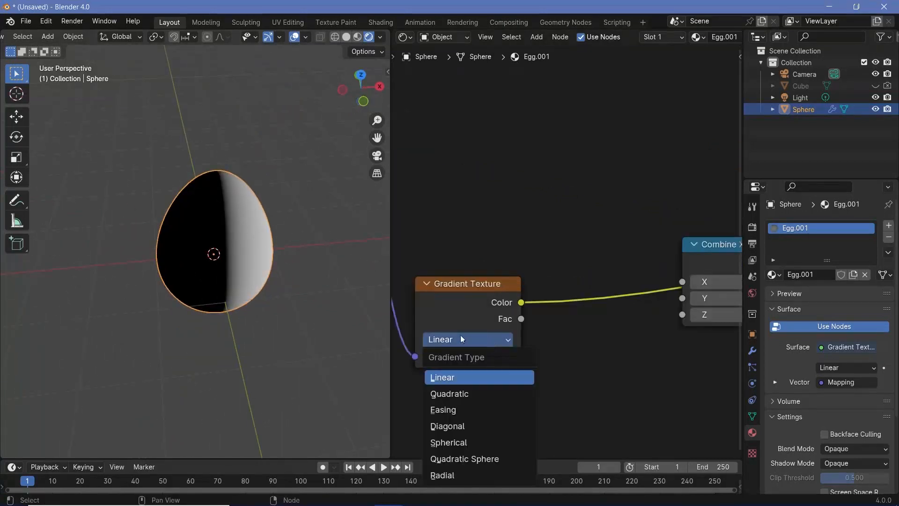
left_click(465, 474)
middle_click_drag(288, 229, 272, 308)
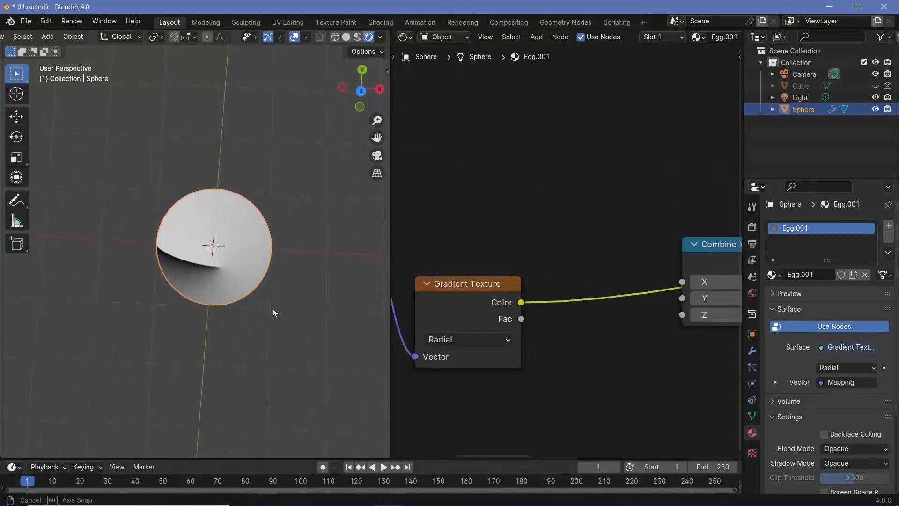
middle_click_drag(197, 270, 197, 259)
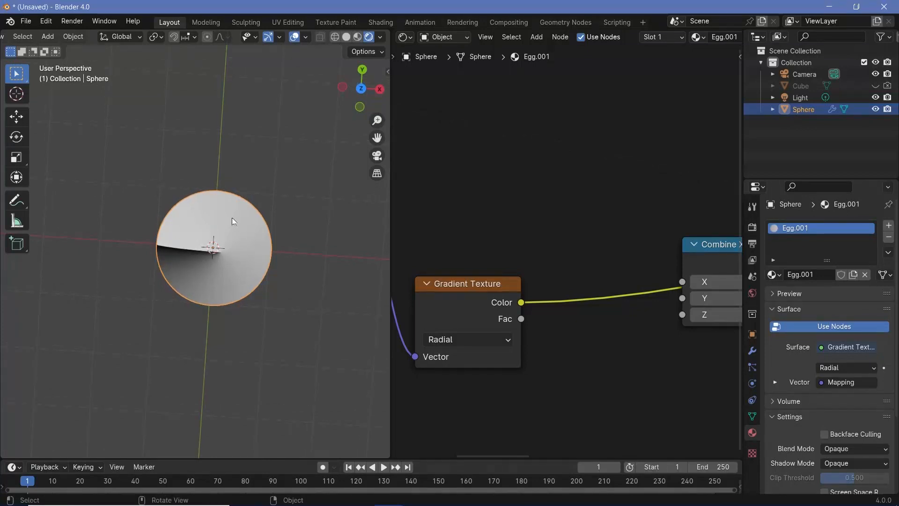
- Insert a Math node on the Gradient Texture's color output, set it to Ping-Pong, and place it before Combine XYZ
scroll(562, 253, "down", 3)
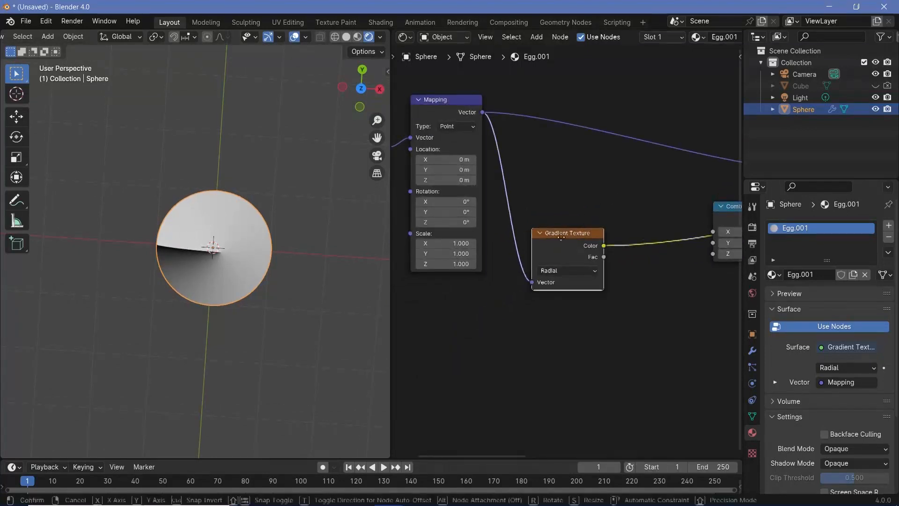
key("shift+a")
type("math")
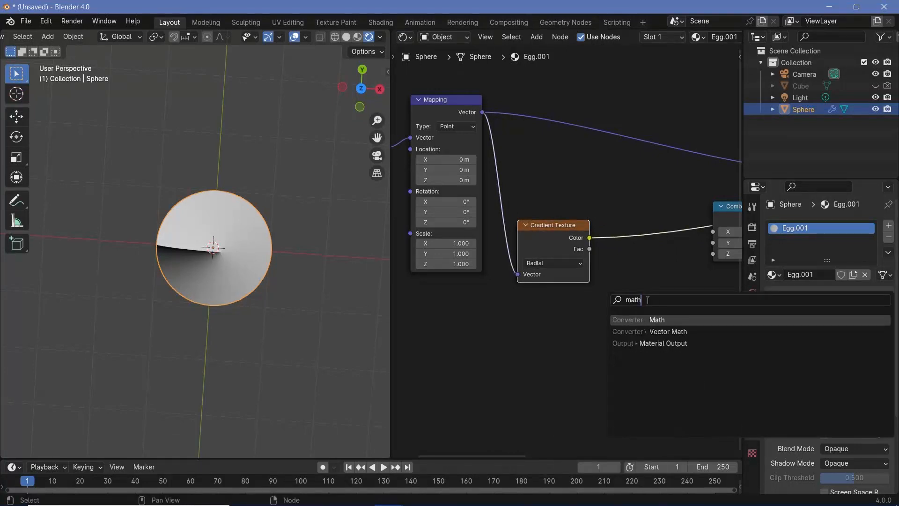
key("Return")
left_click(637, 252)
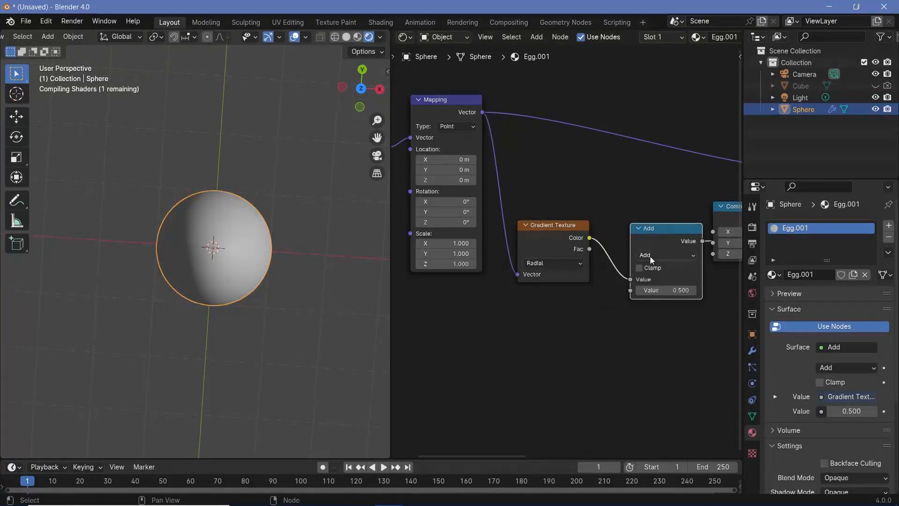
left_click(650, 257)
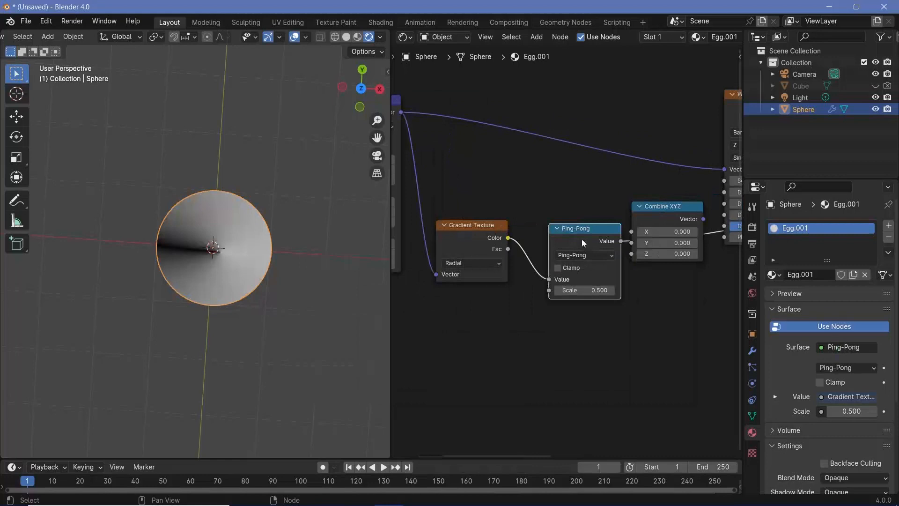
left_click_drag(581, 240, 564, 237)
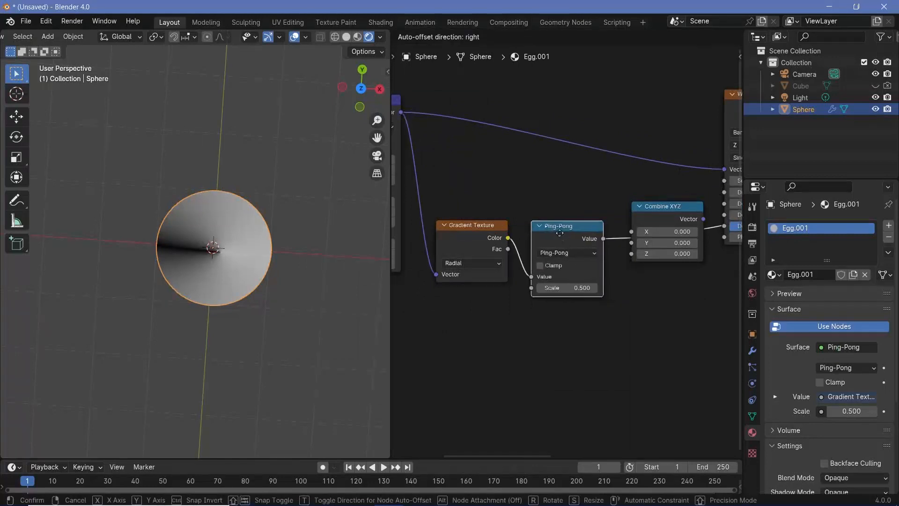
- Set the Ping-Pong scale to 0.02 and connect its value to the Z input of Combine XYZ
scroll(151, 263, "up", 3)
left_click_drag(581, 287, 539, 287)
left_click(566, 289)
type("0.0")
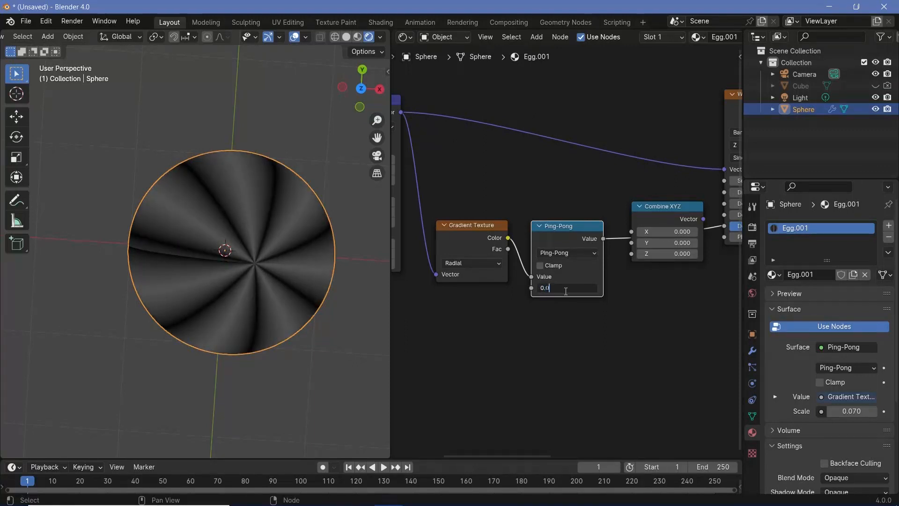
type("2")
key("Return")
mouse_move(220, 305)
middle_mouse_down()
mouse_move(203, 302)
mouse_move(290, 291)
mouse_move(248, 279)
mouse_move(209, 292)
middle_mouse_up()
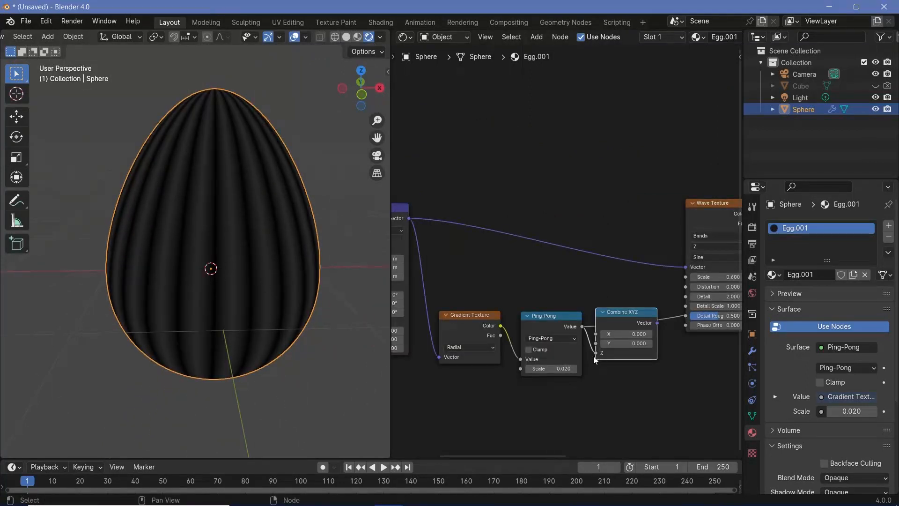
- Try to connect the Combine XYZ vector directly to the Wave Texture's vector input
middle_click_drag(252, 229, 274, 230)
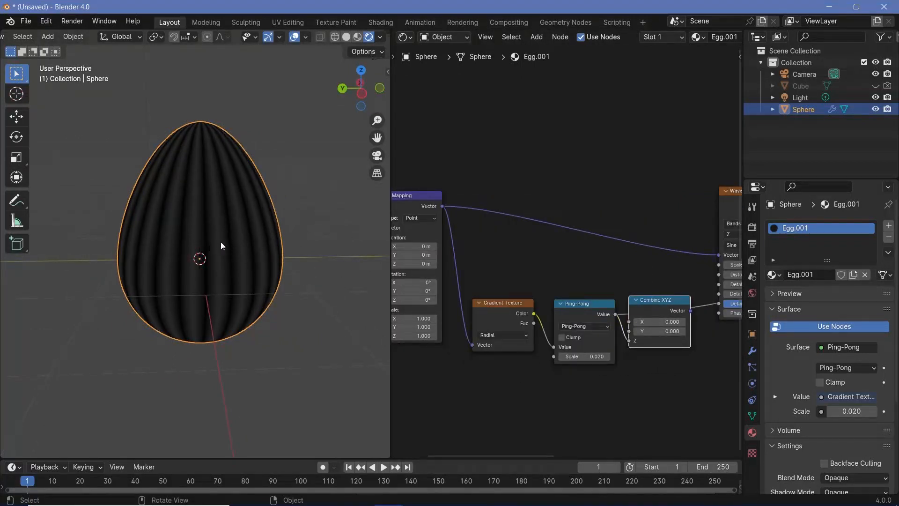
scroll(554, 241, "down", 4)
middle_click_drag(655, 283, 510, 288)
scroll(510, 288, "up", 5)
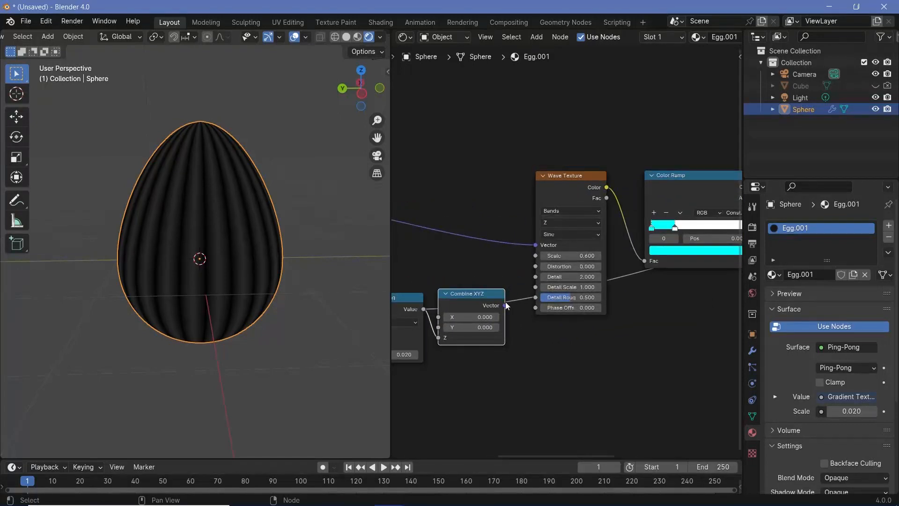
left_click_drag(506, 302, 538, 245)
left_click_drag(515, 280, 514, 280)
middle_click_drag(491, 277, 571, 244)
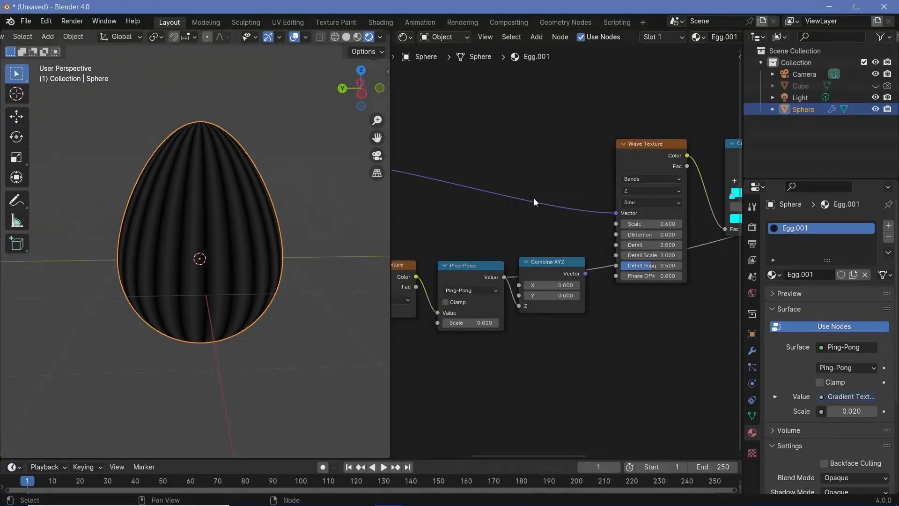
- Trace the link from Texture Coordinate and Mapping into the Wave Texture and compare it with the Combine XYZ output
middle_click_drag(536, 201, 755, 247)
left_click(511, 195)
middle_click_drag(604, 212, 358, 215)
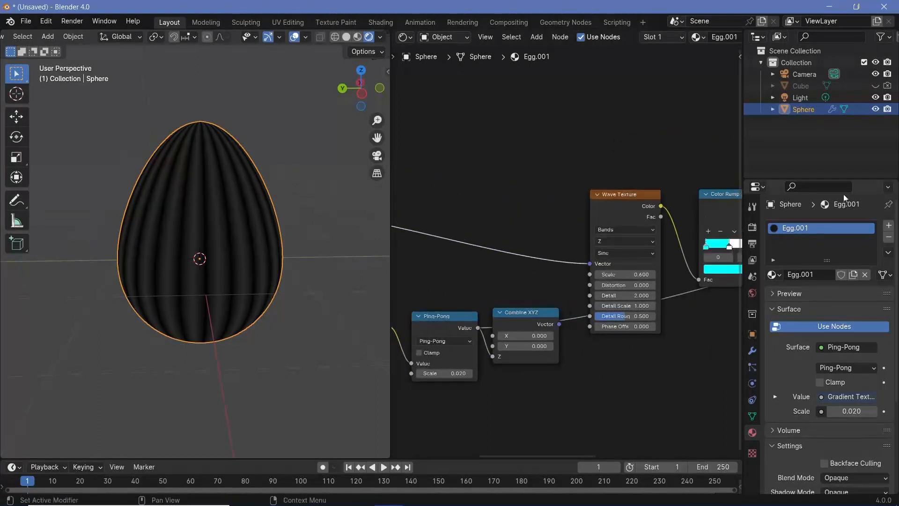
left_click(627, 194)
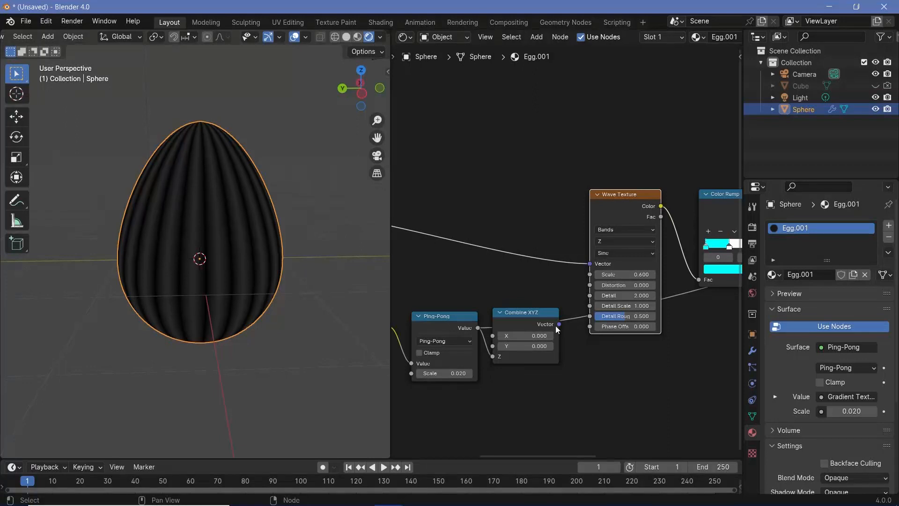
left_click_drag(559, 324, 588, 350)
middle_click_drag(481, 248, 772, 306)
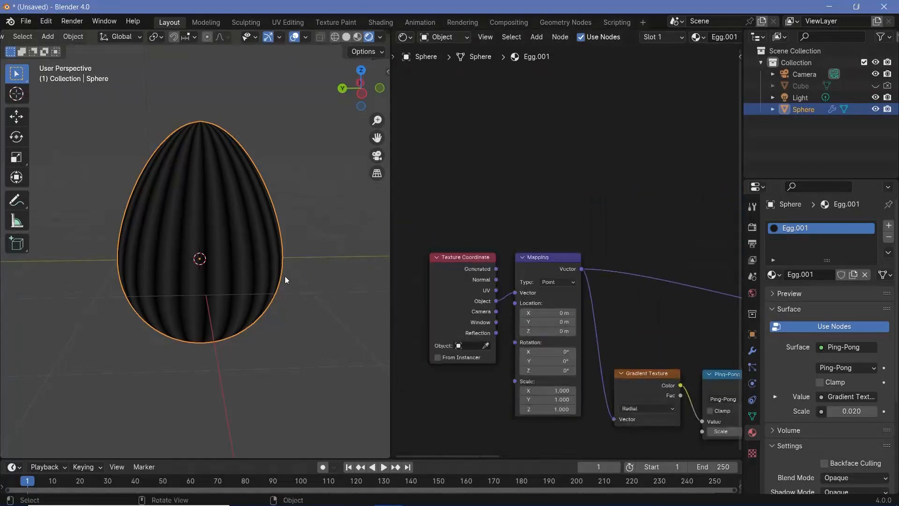
left_click(536, 270)
- Move the nodes from Texture Coordinate through Combine XYZ together away from the Wave Texture to open a gap
scroll(536, 271, "down", 6)
middle_click_drag(619, 275, 580, 250)
left_click_drag(429, 210, 704, 345)
left_click_drag(684, 302, 575, 301)
scroll(656, 320, "up", 4)
middle_click_drag(657, 321, 611, 322)
- Insert a Vector Math Add node between Mapping and Wave Texture and connect Combine XYZ to its second vector input
key("shift+a")
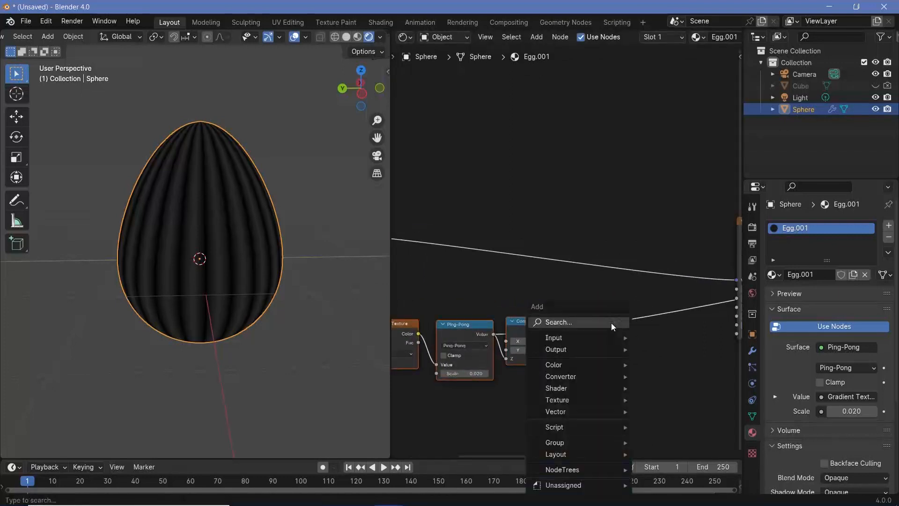
type("vector ma")
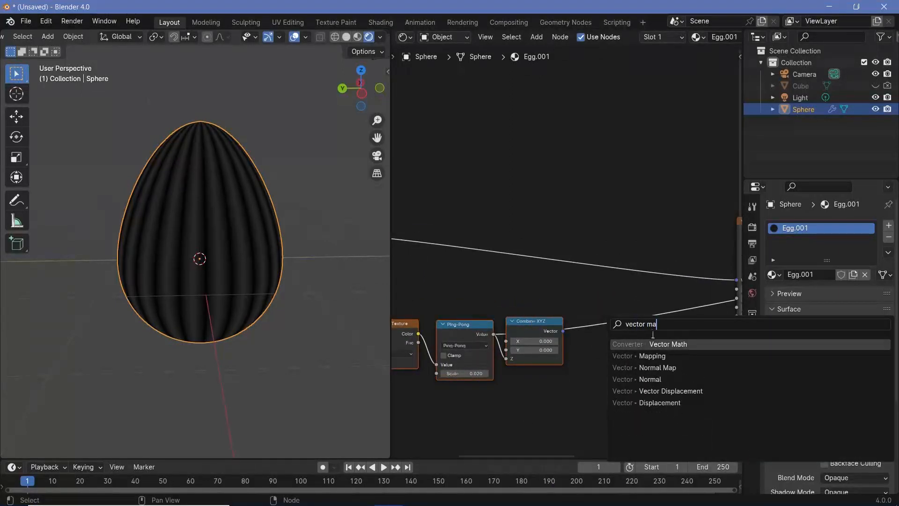
key("Return")
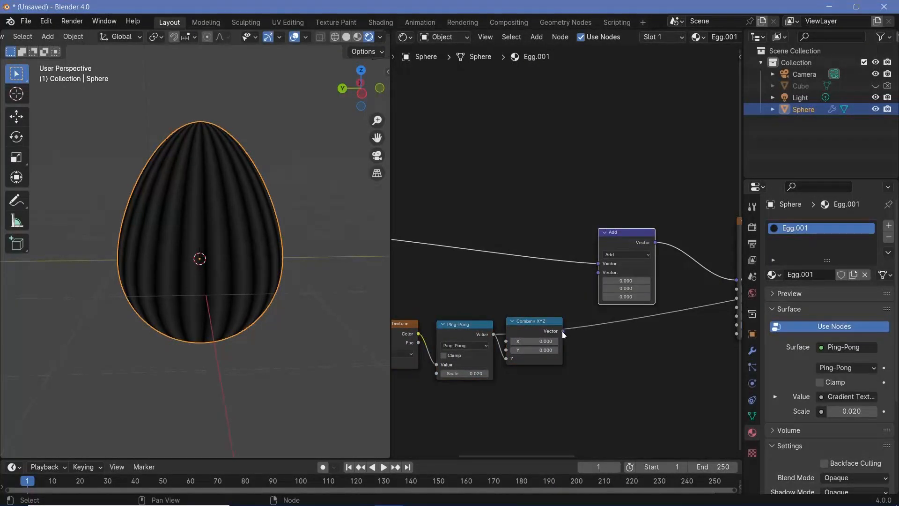
left_click_drag(562, 330, 598, 272)
- Restore the Principled BSDF as the material output and inspect the zigzag stripes on the egg up close
middle_click_drag(556, 355, 681, 363)
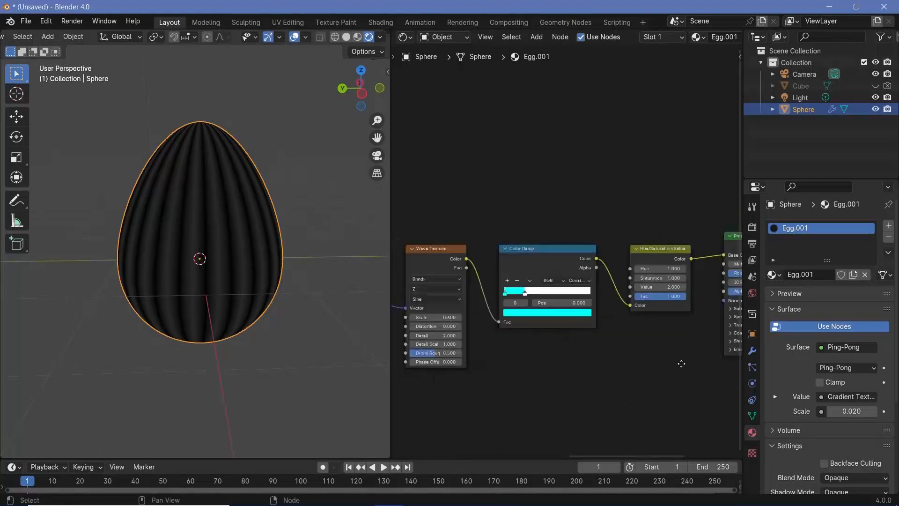
middle_click_drag(698, 244, 572, 239)
left_click(648, 242, "ctrl+shift")
middle_click_drag(496, 346, 858, 348)
scroll(136, 270, "up", 3)
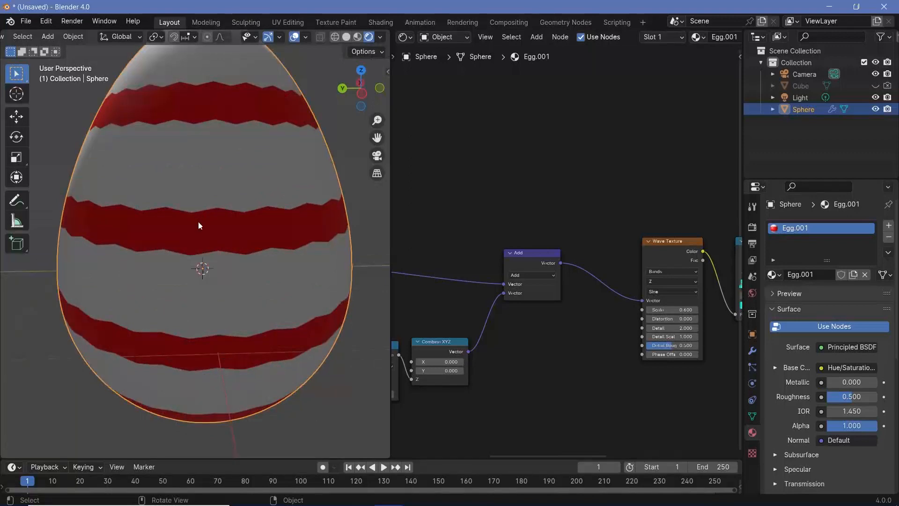
- Duplicate the Ping-Pong node, insert the copy between Ping-Pong and Combine XYZ, and change its operation to Multiply
middle_click_drag(482, 312, 611, 287)
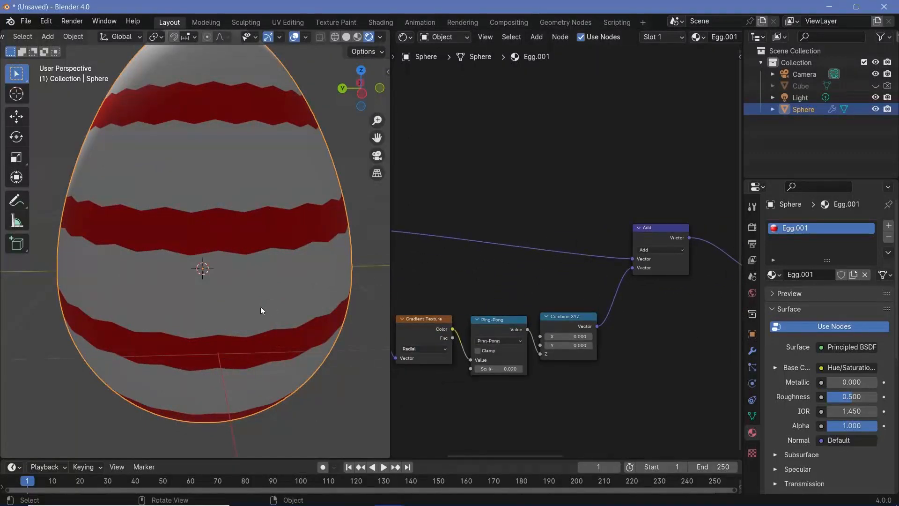
left_click_drag(566, 319, 610, 317)
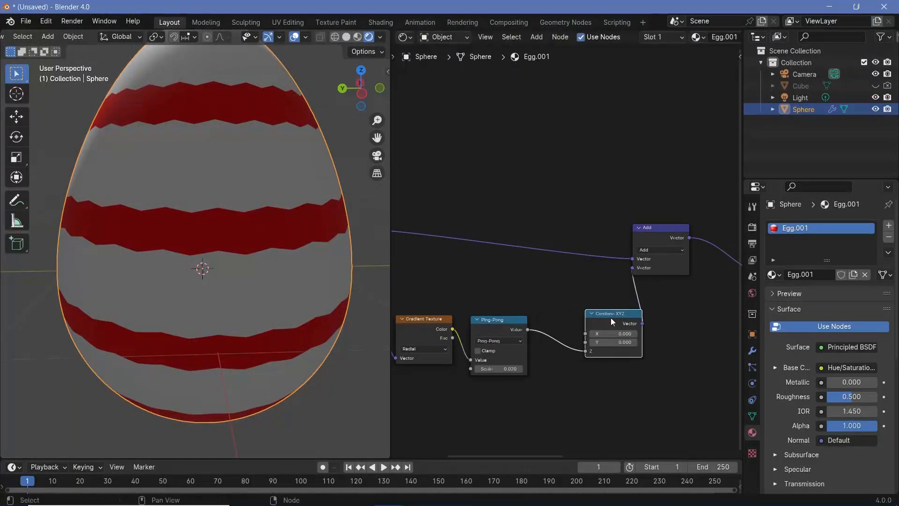
left_click_drag(504, 326, 482, 324)
key("shift+d")
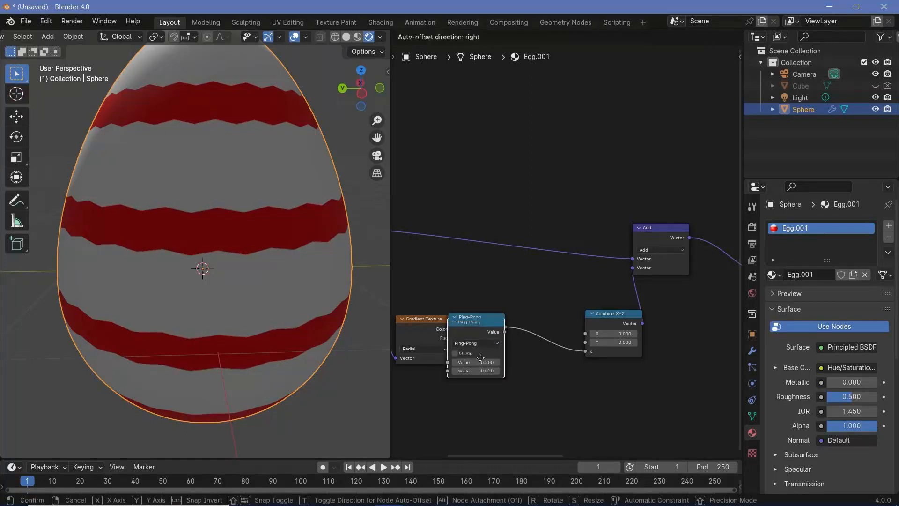
left_click(562, 335)
left_click(563, 335)
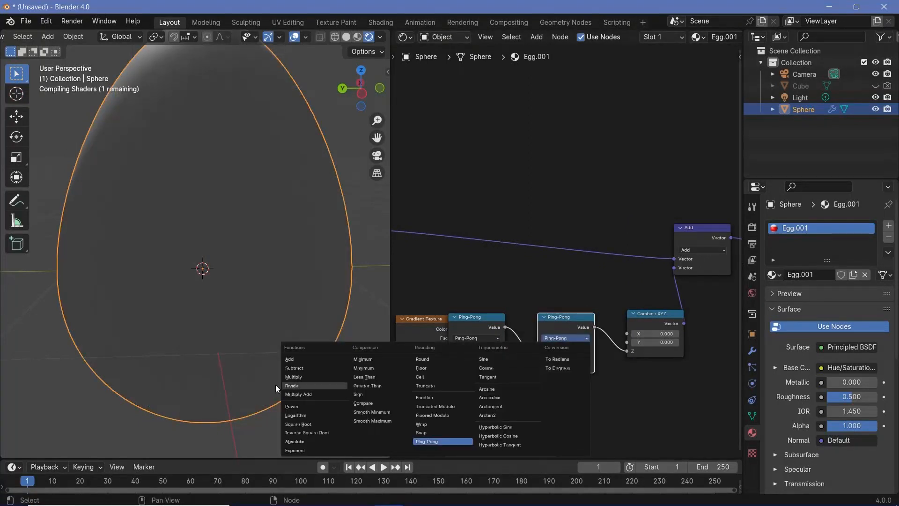
left_click(292, 375)
- Raise the Multiply value to 10.420 and check the zigzag stripes over the whole egg
left_click_drag(565, 366, 639, 366)
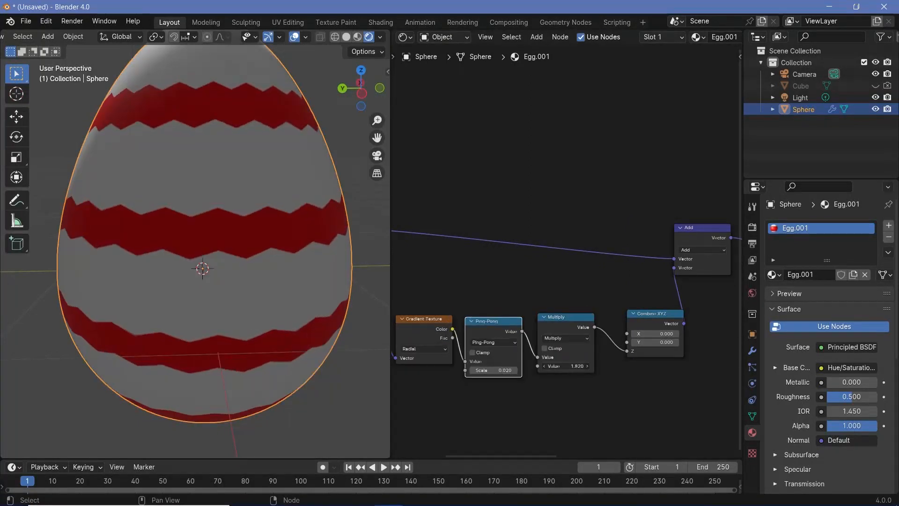
scroll(201, 295, "down", 4)
middle_click_drag(201, 295, 192, 259)
middle_click_drag(412, 307, 416, 370)
scroll(592, 392, "up", 4)
middle_click_drag(592, 392, 586, 347)
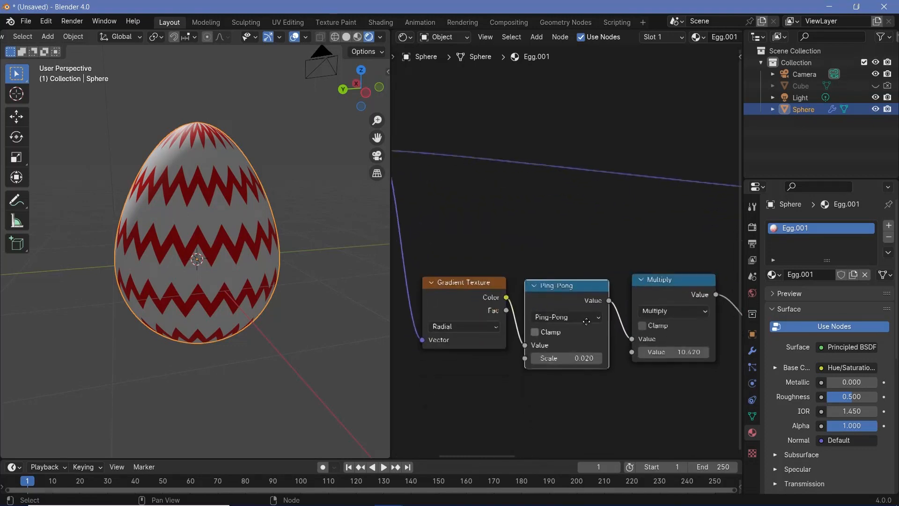
- Set the Ping-Pong scale to 0.025 and check the zigzag pattern around the egg
scroll(586, 321, "up", 4)
left_click(577, 371)
left_click(577, 371)
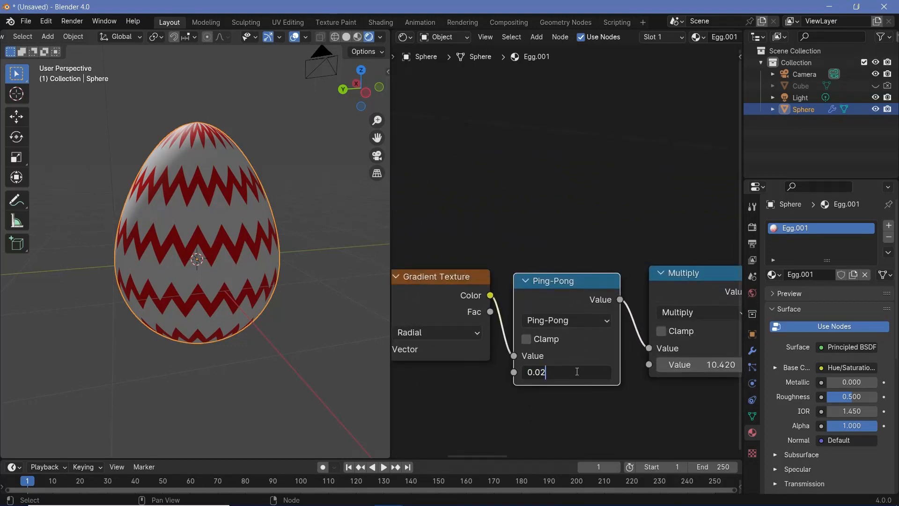
type("5")
key("Return")
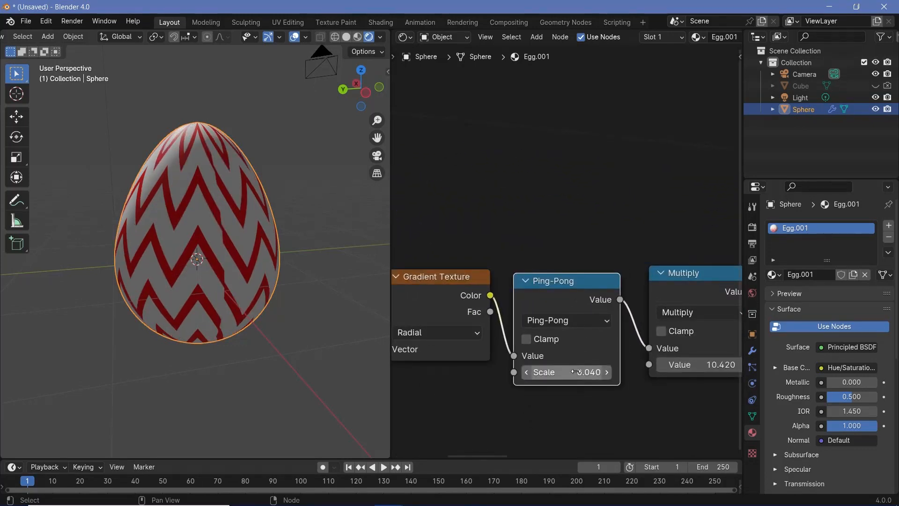
middle_click_drag(177, 192, 106, 232)
scroll(655, 374, "down", 3)
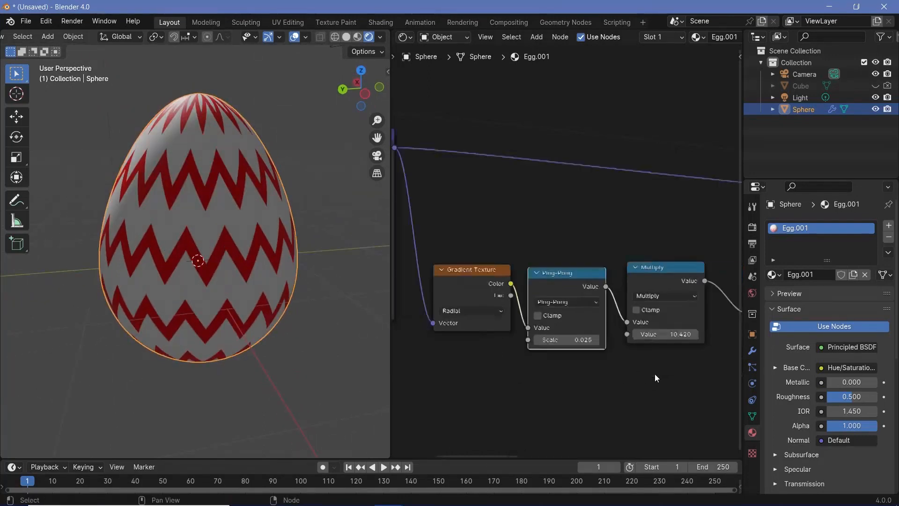
- Move the Add node closer to the Wave Texture node
middle_click_drag(654, 374, 417, 365)
left_click_drag(565, 172, 604, 178)
scroll(220, 272, "up", 2)
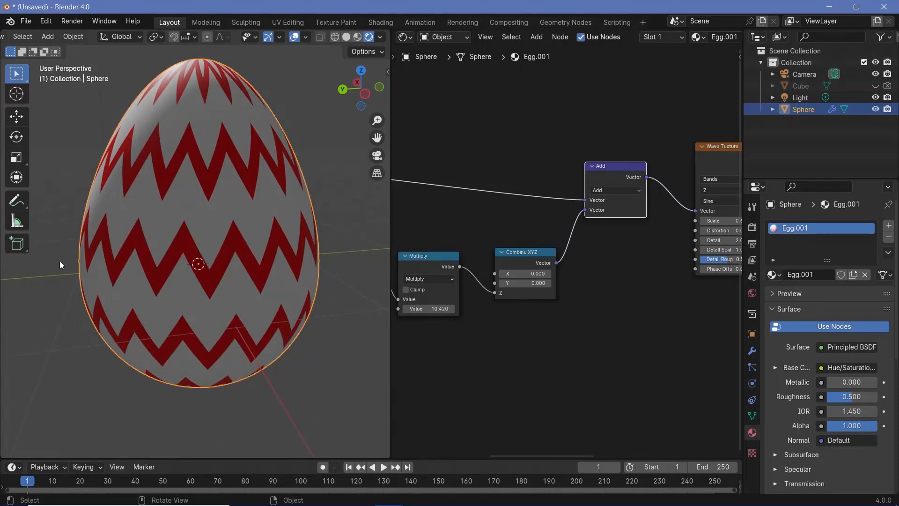
- Duplicate the striped egg and place the copy beside the original along the Y axis
scroll(498, 308, "down", 6)
scroll(247, 254, "down", 6)
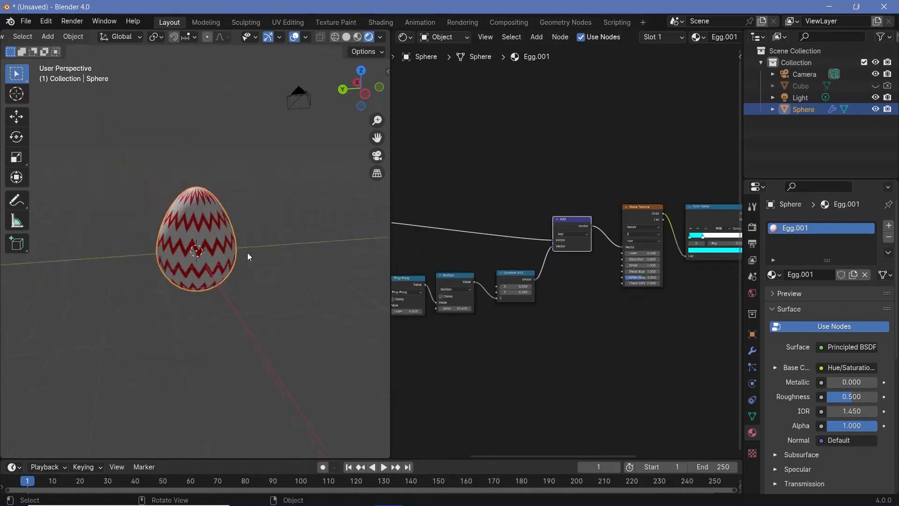
middle_click_drag(247, 253, 235, 253)
key("shift+d")
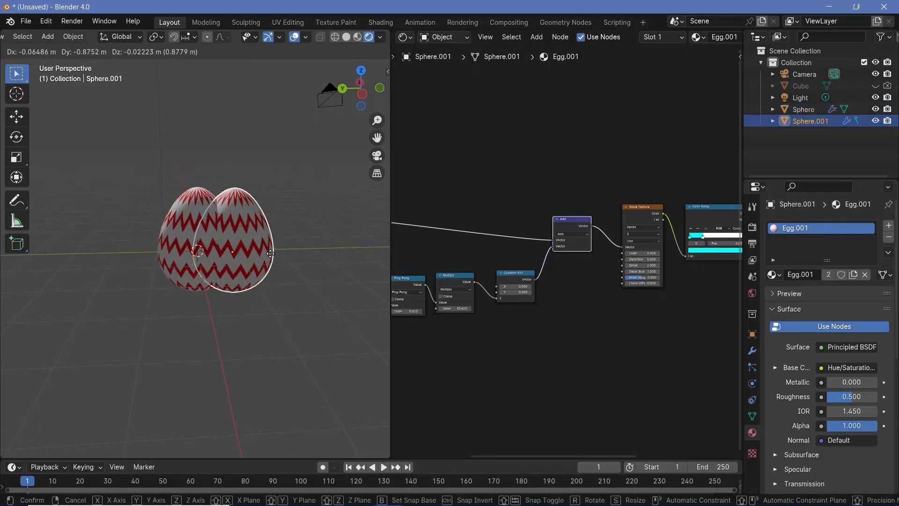
key("y")
left_click(326, 253)
middle_click_drag(288, 290, 162, 297, "shift")
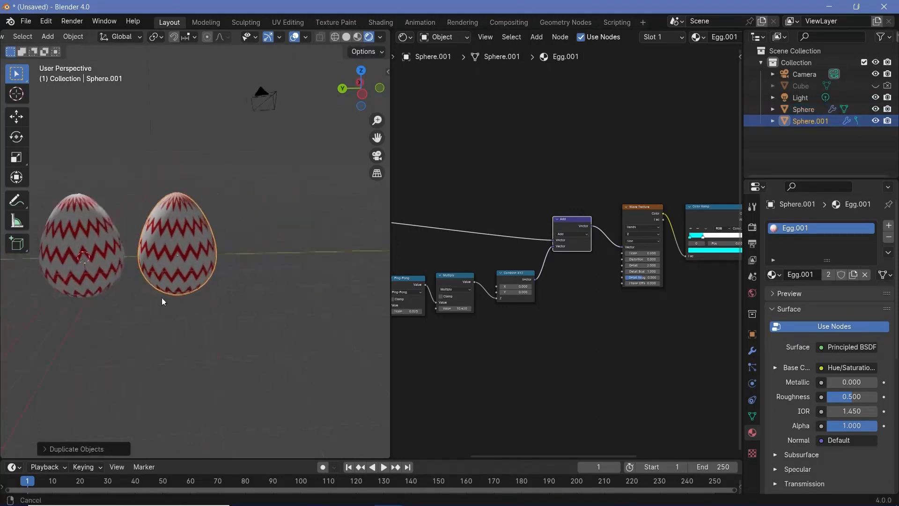
scroll(150, 212, "up", 4)
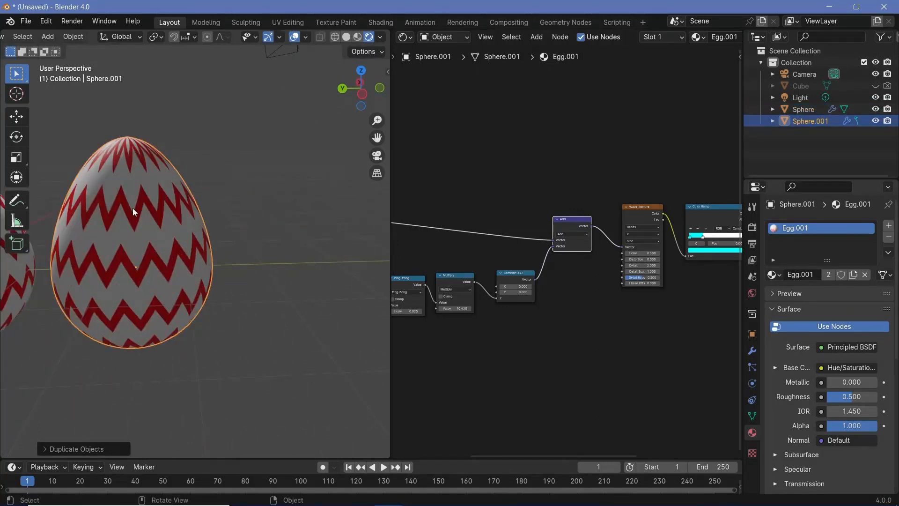
- Make the copied egg's material a single-user copy, independent of the original egg's material
left_click(853, 276)
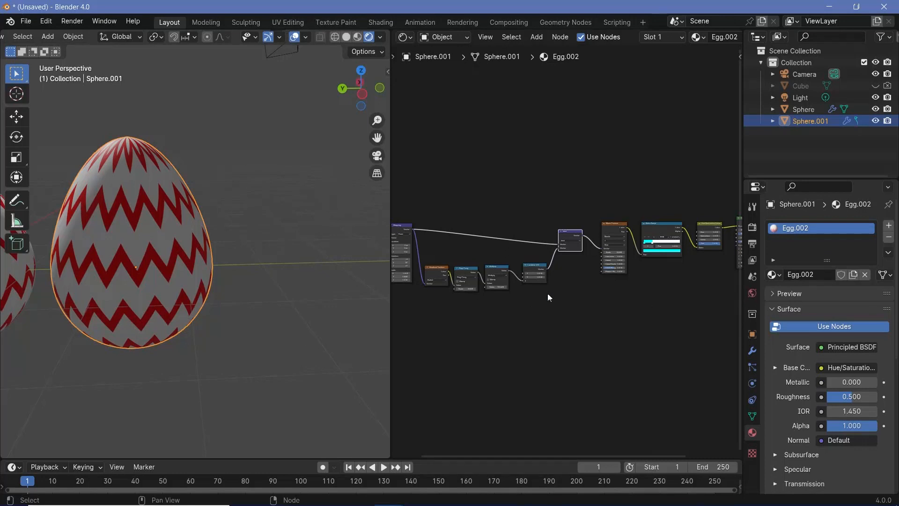
scroll(547, 293, "up", 2)
middle_click_drag(174, 325, 291, 232, "shift")
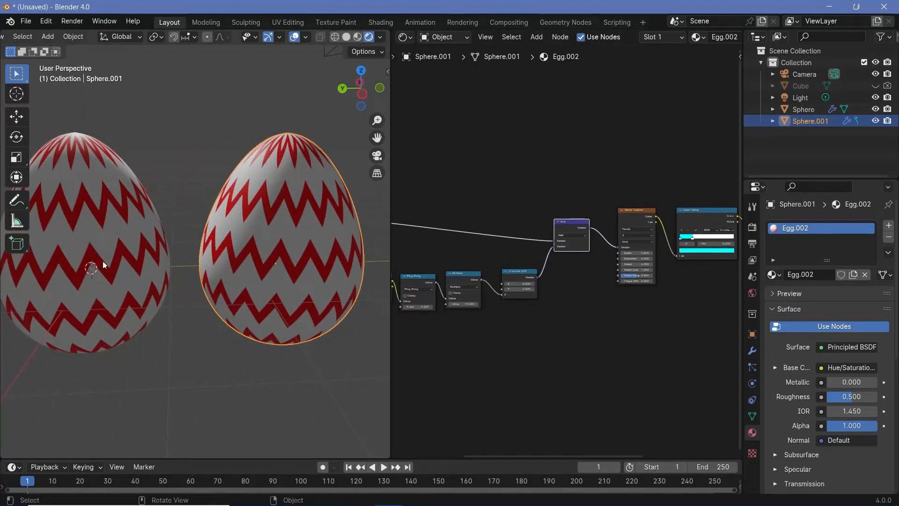
scroll(507, 322, "up", 3)
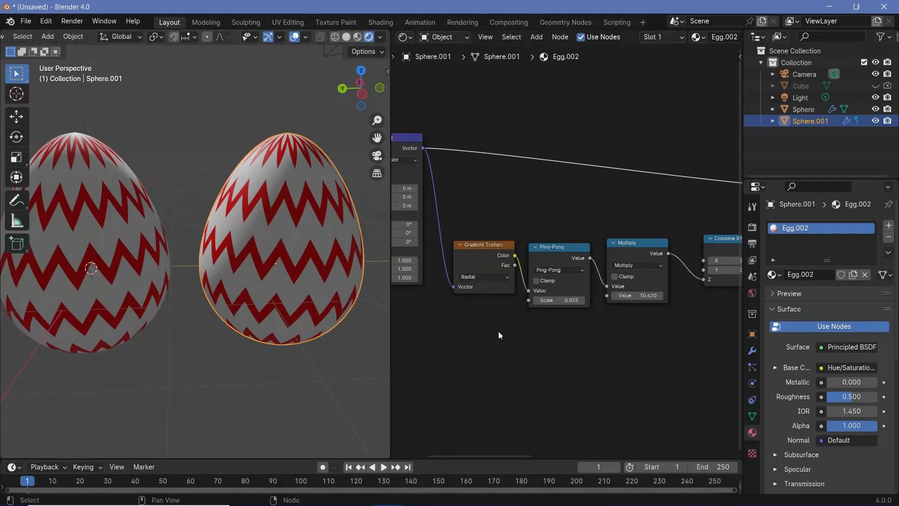
- Delete the Ping-Pong node from the copied egg's material
middle_click_drag(511, 319, 471, 318)
scroll(532, 252, "up", 1)
left_click(532, 255)
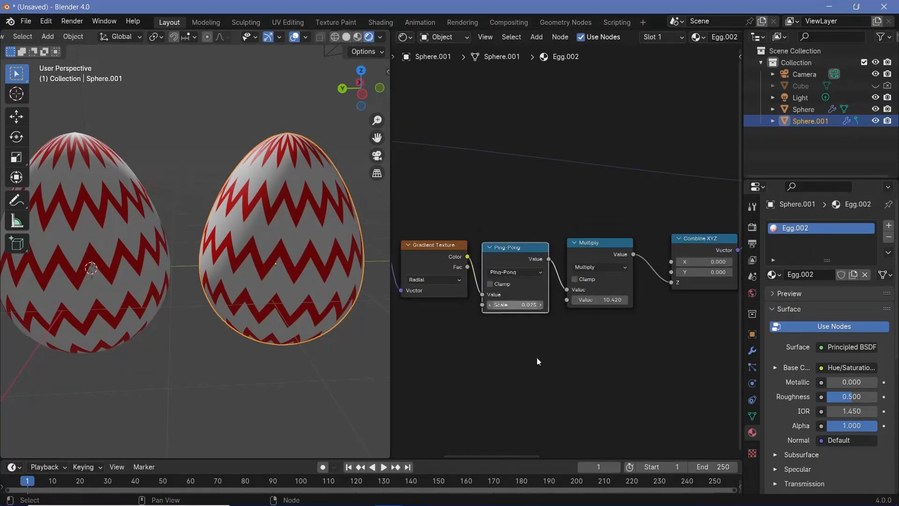
key("x")
- Add a Math node set to Sine and place it between the Gradient Texture and Multiply nodes
key("shift+a")
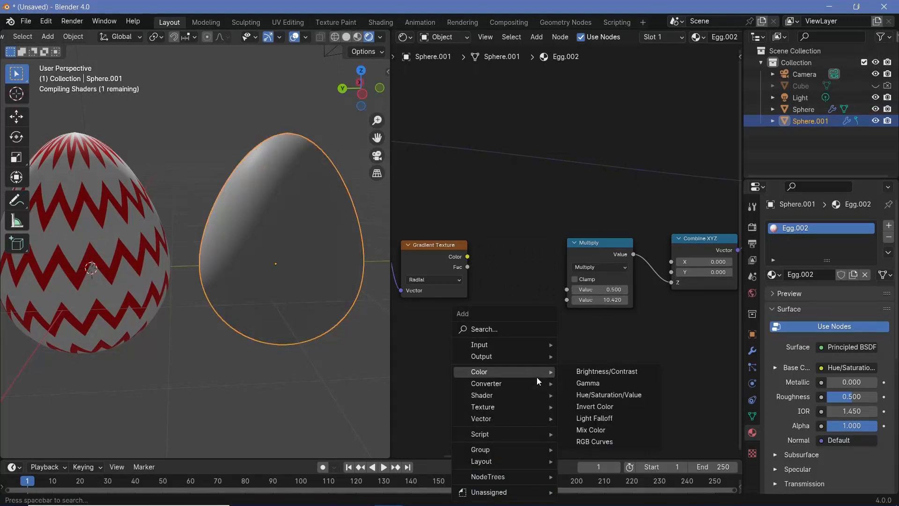
type("s")
key("BackSpace")
type("math")
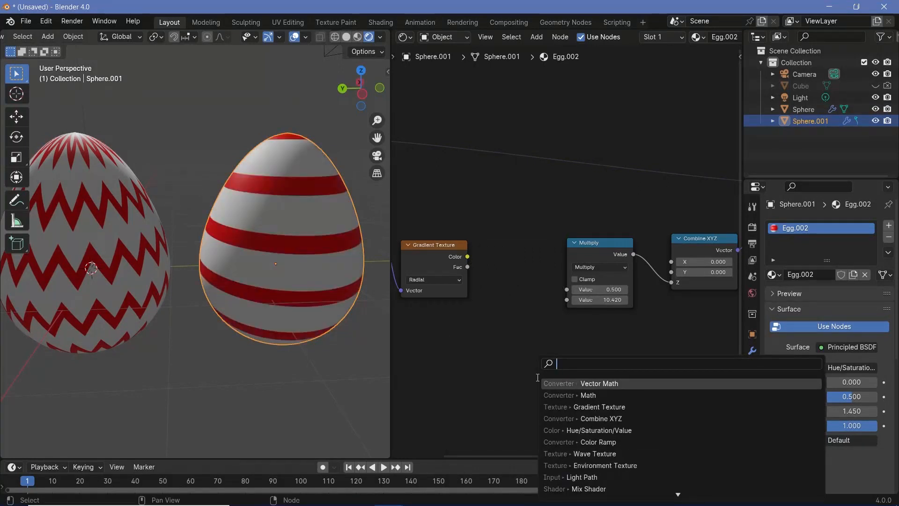
key("Return")
left_click(509, 331)
left_click(526, 356)
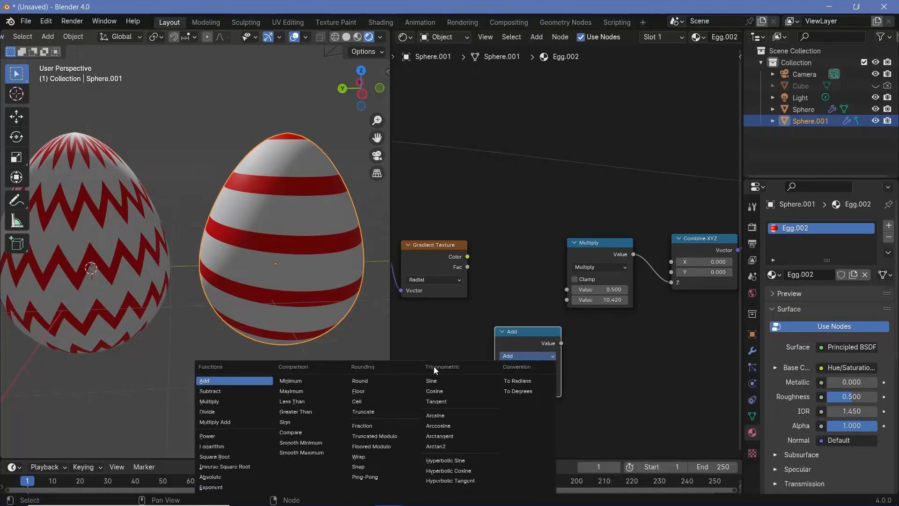
left_click(434, 385)
left_click_drag(528, 334, 515, 267)
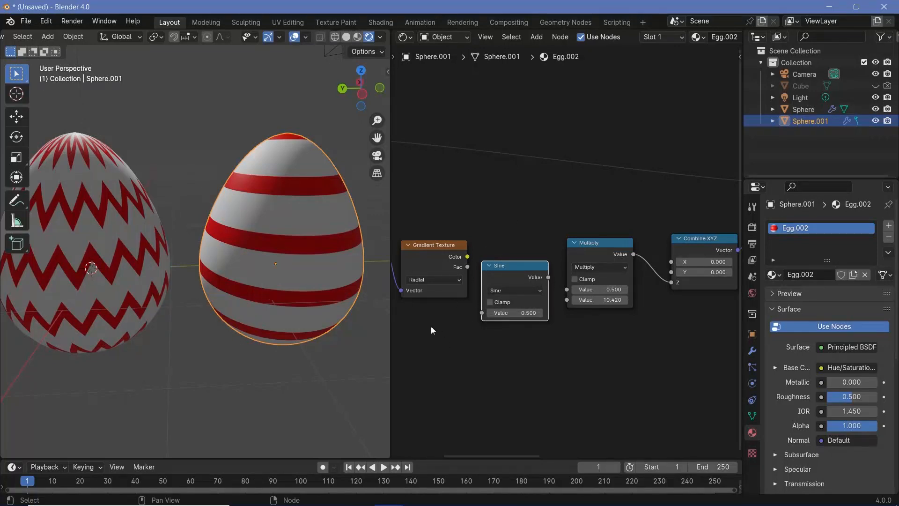
- Connect the Gradient Texture's Color to the Sine input and the Sine output to the Multiply node
middle_click_drag(448, 266, 491, 277)
left_click(488, 267)
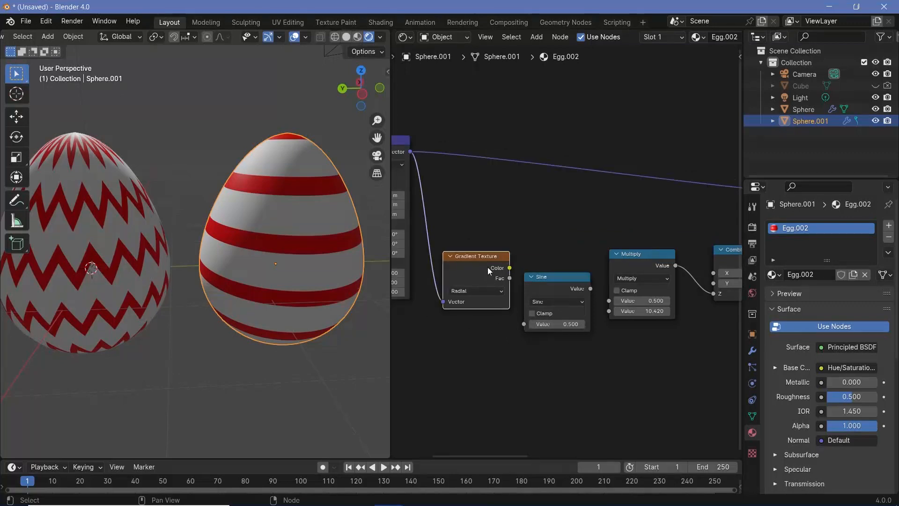
left_click_drag(510, 268, 525, 323)
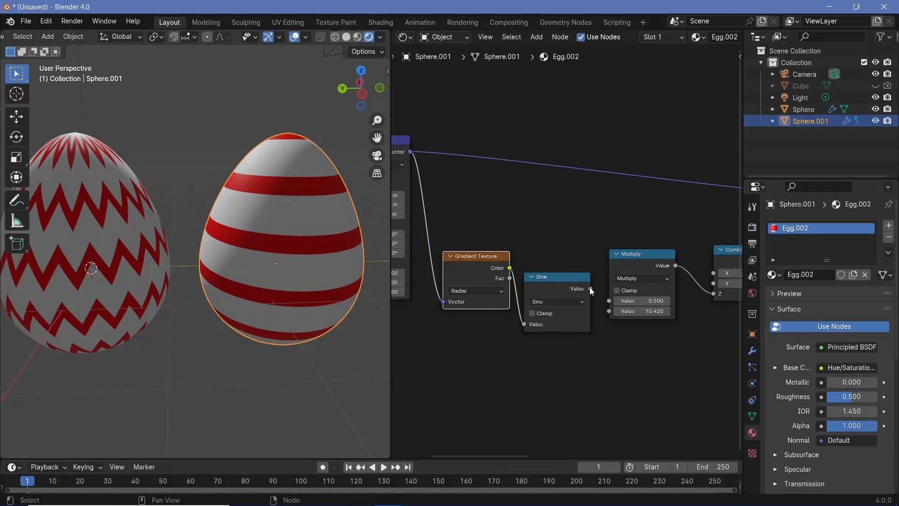
left_click_drag(590, 288, 608, 301)
middle_click_drag(265, 262, 300, 267)
- Spread out the nodes between Gradient Texture and Wave Texture to make room before the Sine node
left_click_drag(485, 265, 458, 252)
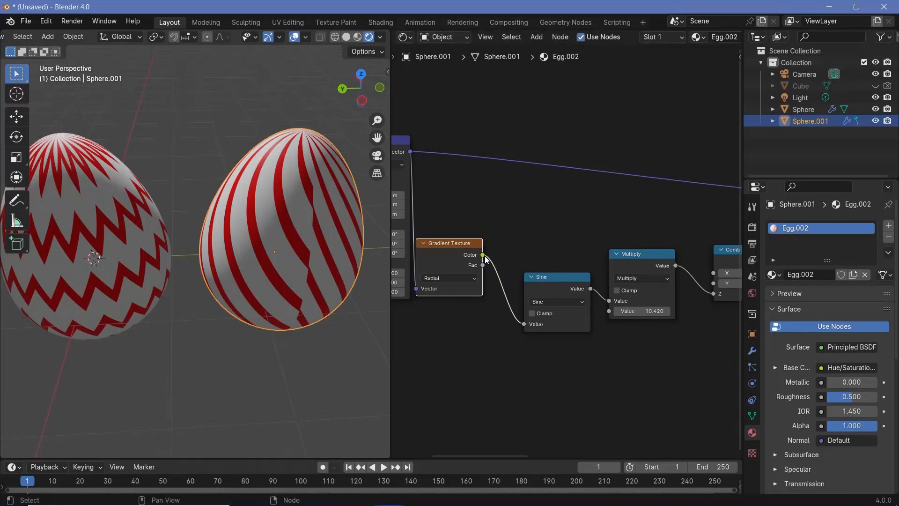
scroll(492, 261, "down", 2)
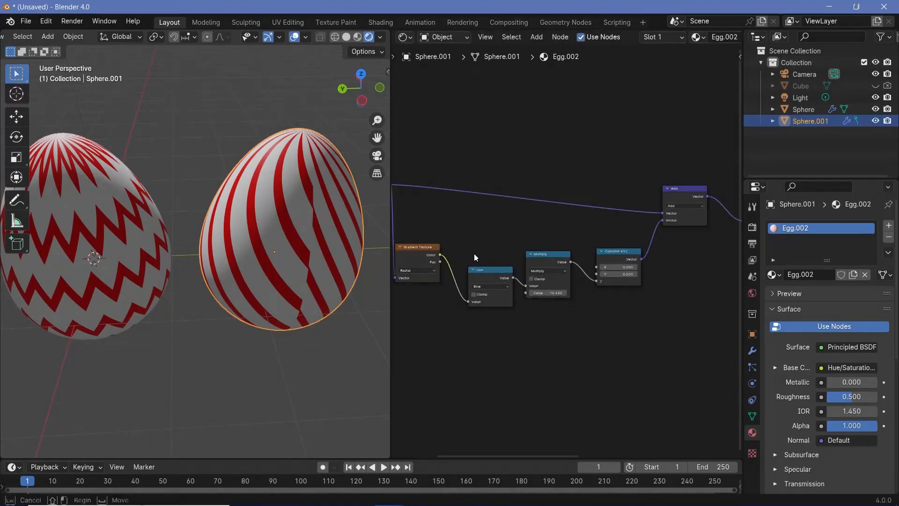
left_click_drag(468, 253, 607, 297)
left_click_drag(610, 253, 644, 248)
middle_click_drag(660, 206, 538, 225)
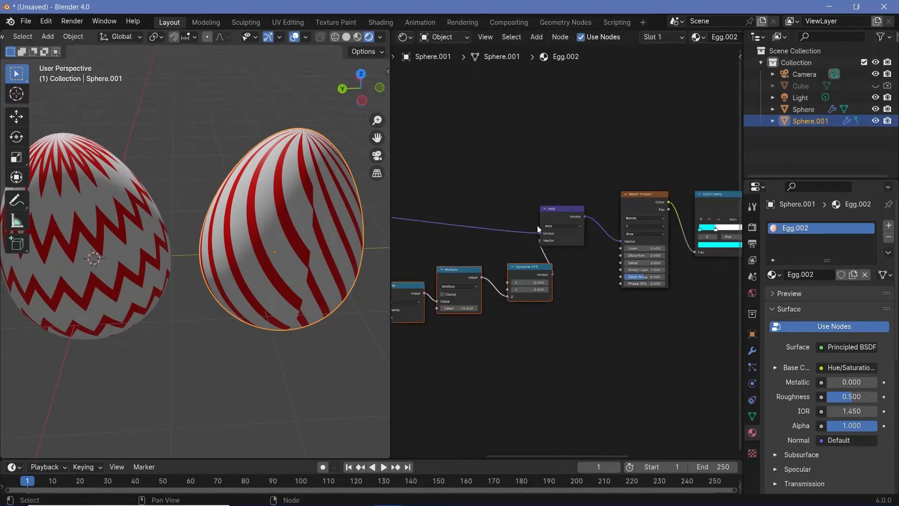
left_click_drag(556, 204, 598, 222)
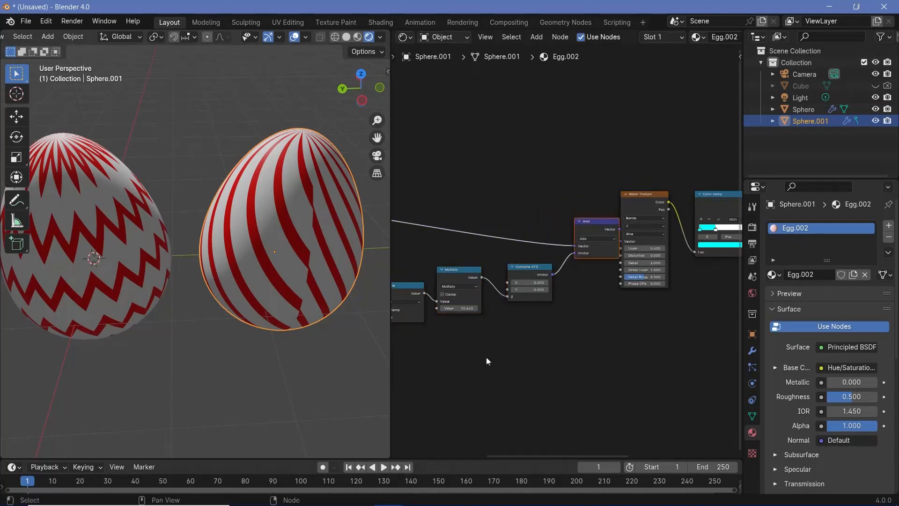
- Duplicate the Multiply node and insert the copy between Gradient Texture and Sine
scroll(412, 325, "up", 6)
middle_click_drag(410, 325, 569, 333)
left_click(630, 257)
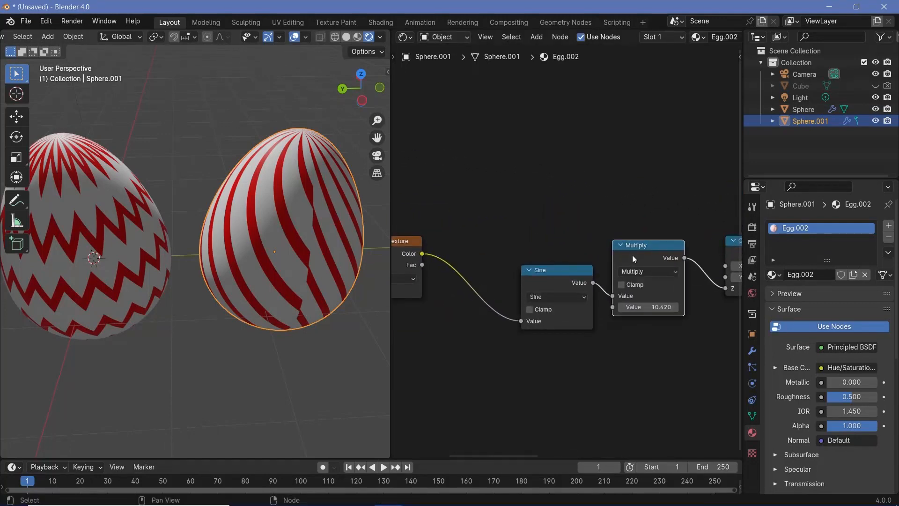
key("shift+d")
left_click_drag(441, 269, 482, 262)
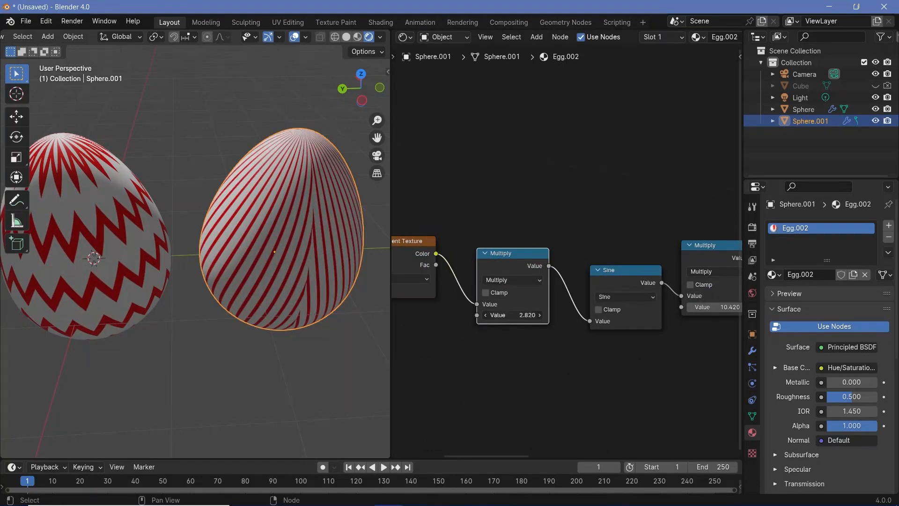
- Set the Multiply value before the Sine node to 5 and inspect the stripes around the egg
left_click(509, 315)
type("5")
key("Return")
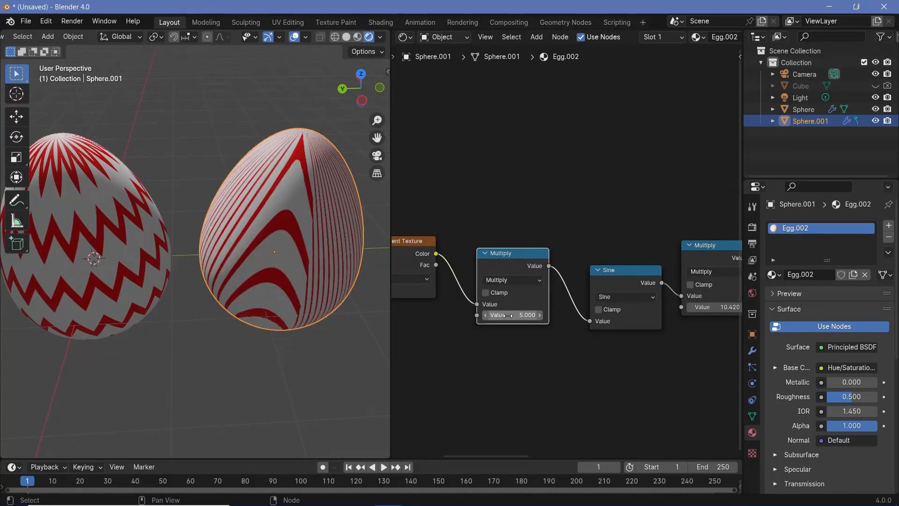
middle_click_drag(262, 304, 269, 187)
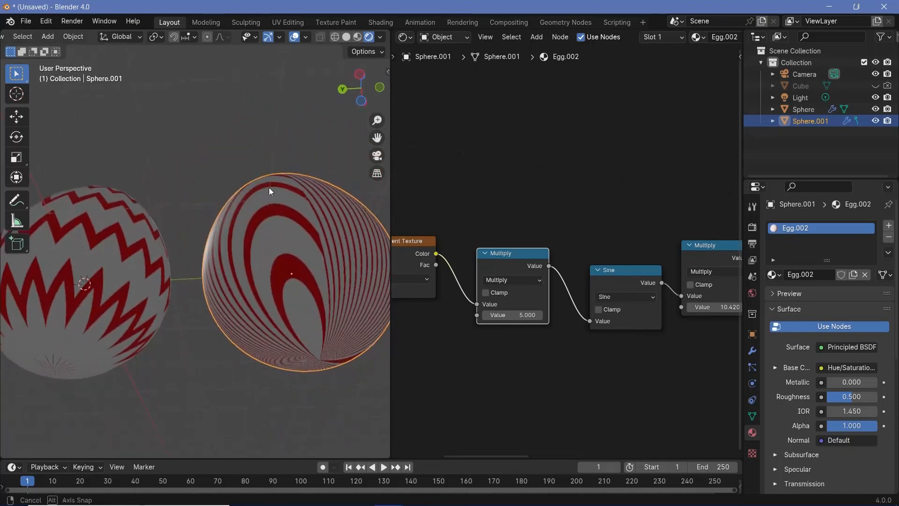
middle_click_drag(306, 220, 318, 283)
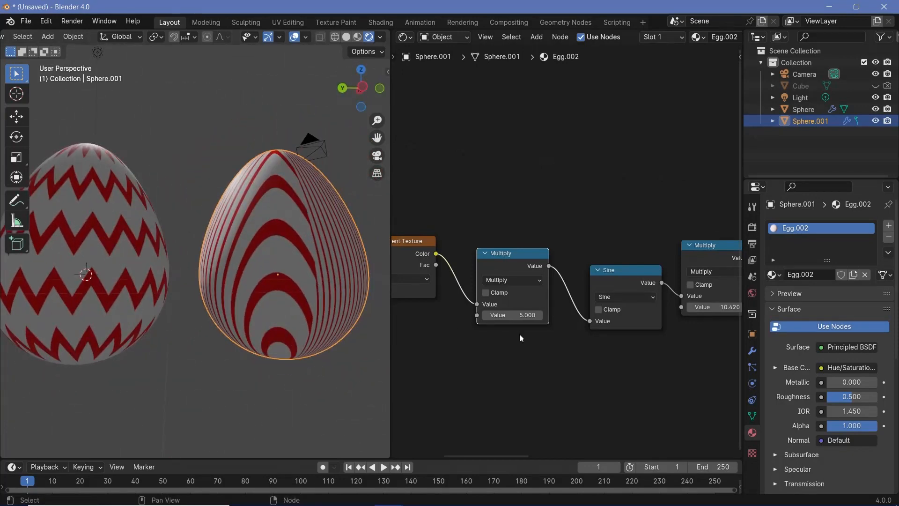
- Set the Multiply value after the Sine node to 0.5 and raise the one before it to 23.7
middle_click_drag(533, 335, 715, 367)
left_click_drag(460, 314, 448, 302)
left_click_drag(544, 338, 399, 338)
left_click(547, 341)
type(".5")
key("Return")
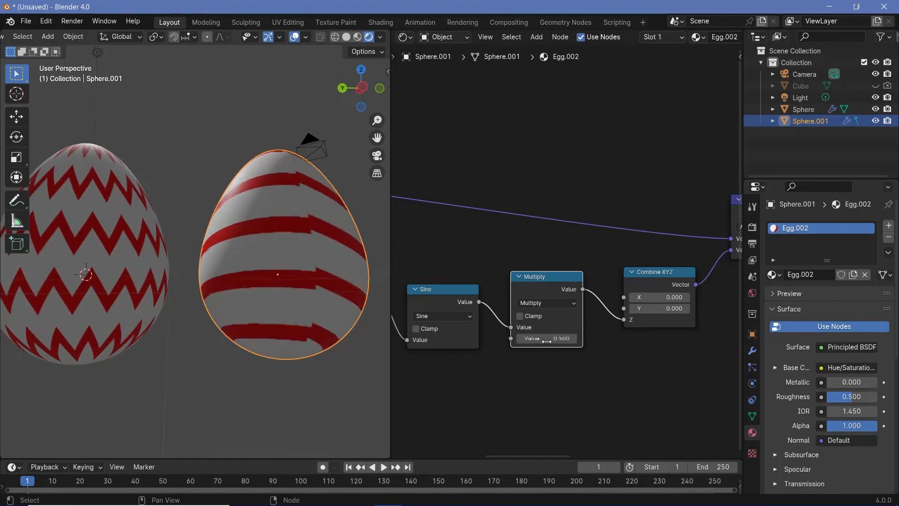
middle_click_drag(421, 348, 567, 348)
left_click_drag(492, 346, 562, 346)
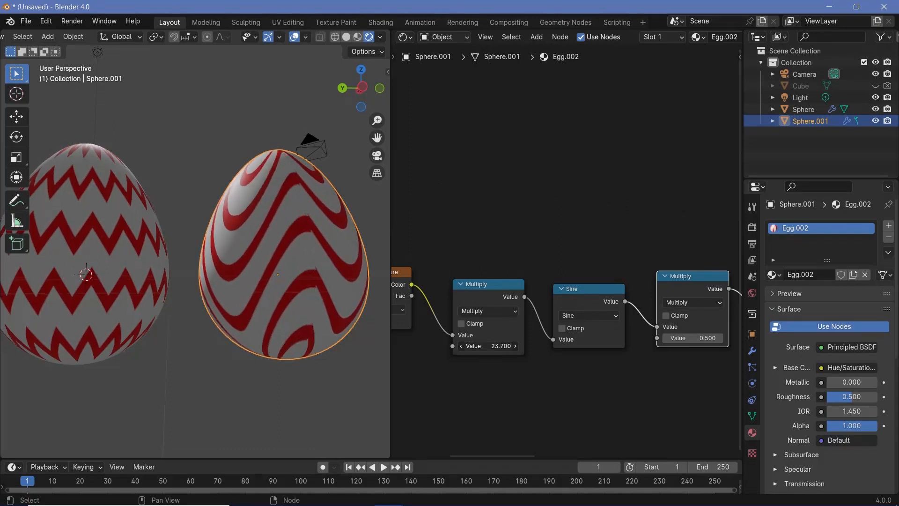
- Lower the Multiply value after the Sine node to 0.15 for flatter waves
middle_click_drag(657, 380, 507, 380)
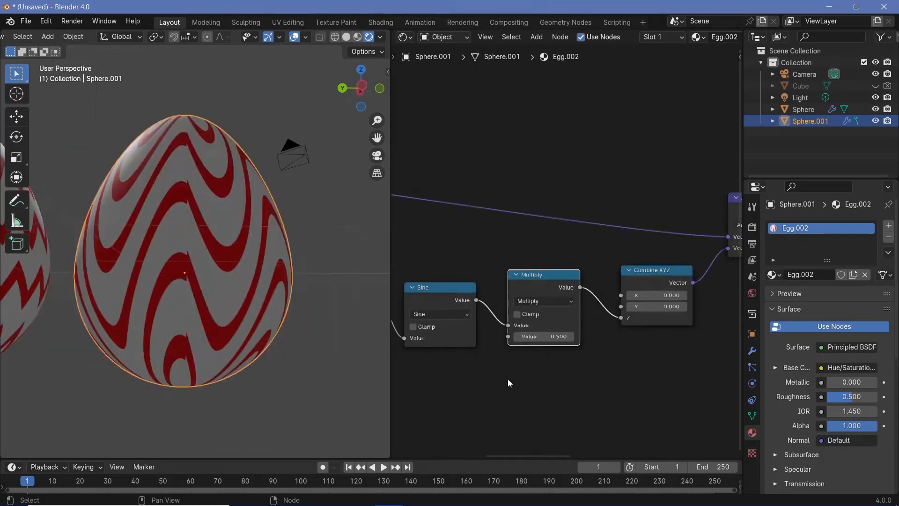
scroll(506, 380, "up", 4)
left_click_drag(508, 368, 473, 368)
middle_click_drag(491, 390, 601, 399)
scroll(602, 399, "up", 1)
left_click(641, 381)
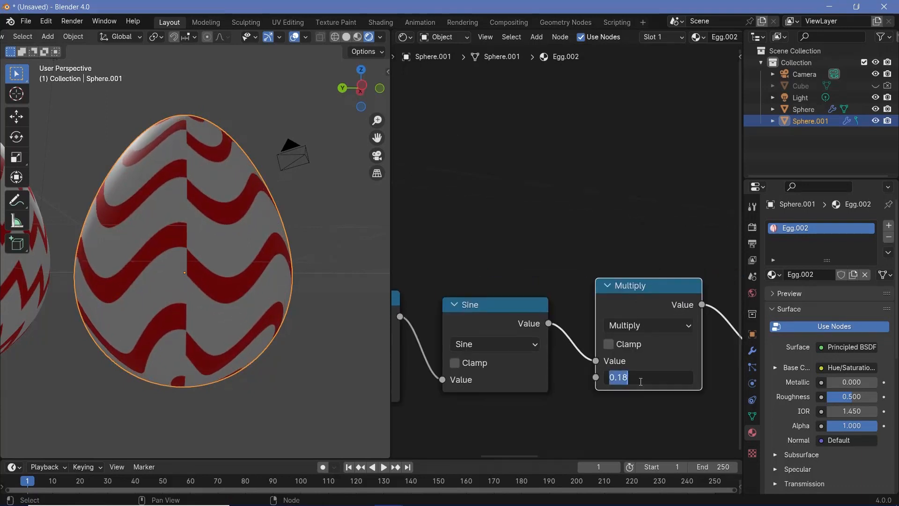
type("0.1")
key("Return")
left_click(661, 379)
type("0.1")
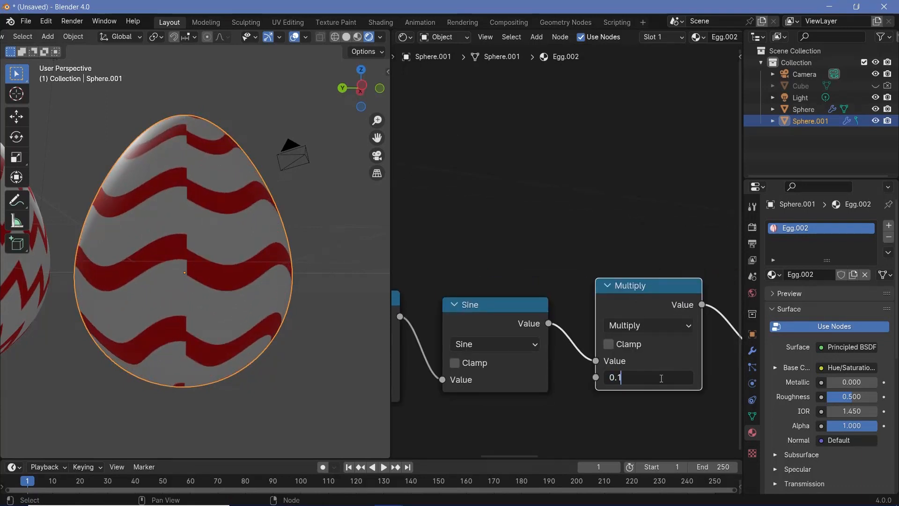
key("Return")
- Set the Multiply value before the Sine node to 37.7 and check how the waves meet at the seam
middle_click_drag(498, 320, 689, 305)
mouse_move(555, 377)
left_mouse_down()
mouse_move(538, 376)
mouse_move(569, 377)
left_mouse_up()
middle_click_drag(281, 318, 295, 237)
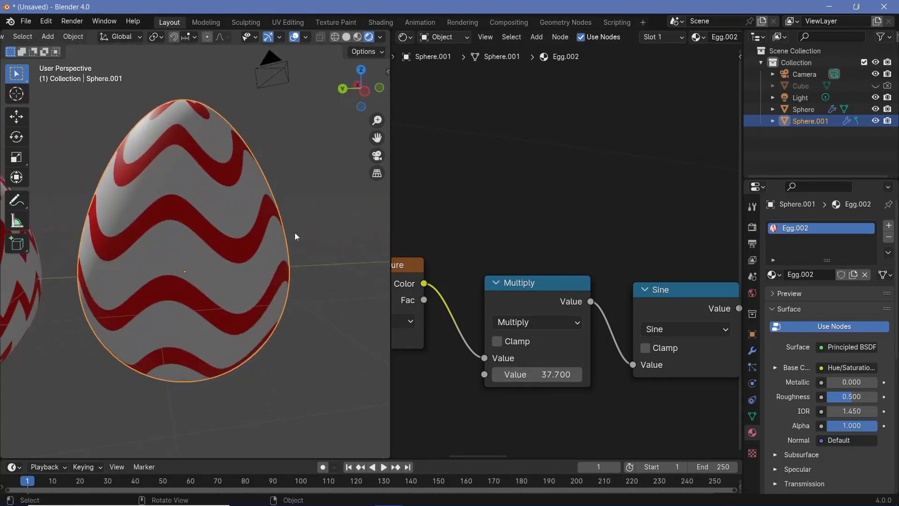
- Line up the Multiply node after Sine with its neighbors and compare both eggs side by side
scroll(235, 251, "down", 5)
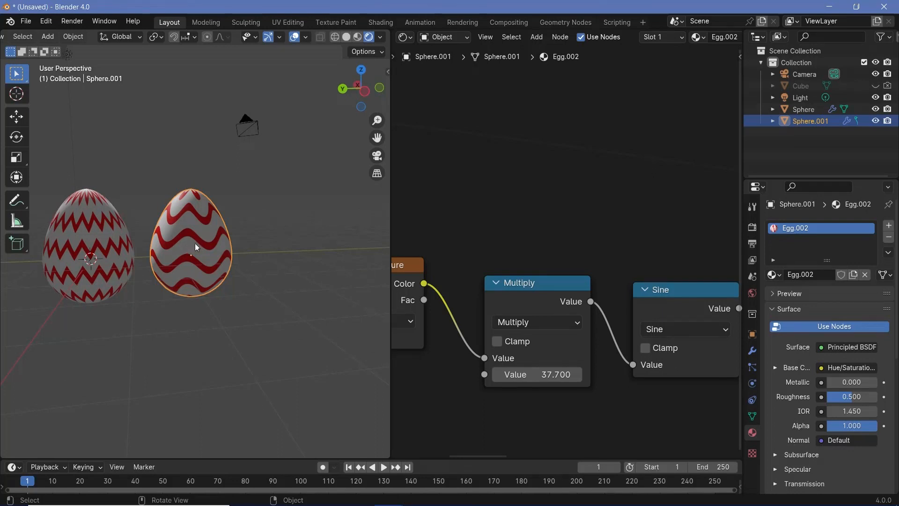
middle_click_drag(228, 249, 187, 228, "shift")
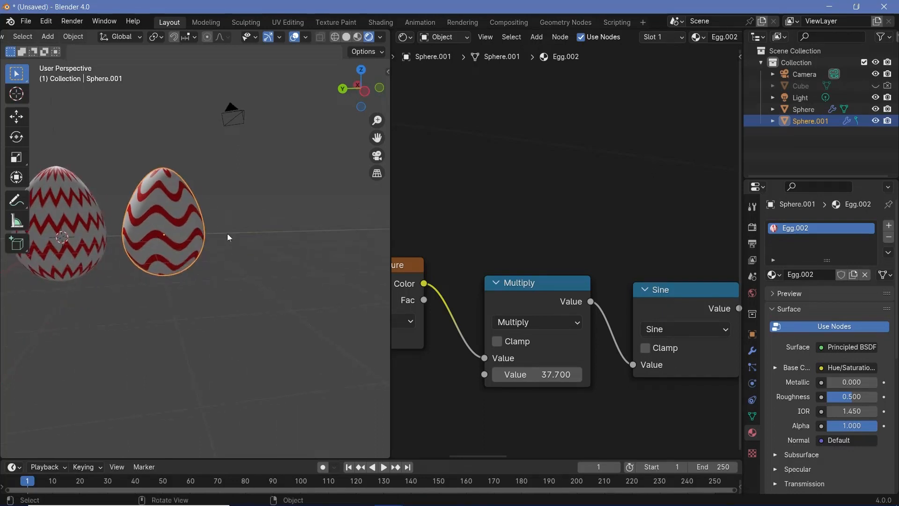
scroll(572, 304, "down", 4)
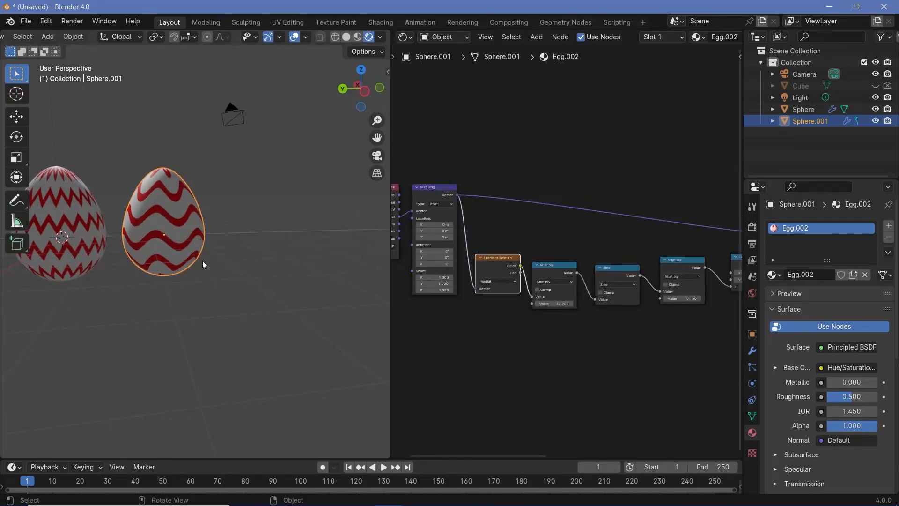
middle_click_drag(229, 257, 189, 248, "shift")
left_click_drag(677, 267, 674, 274)
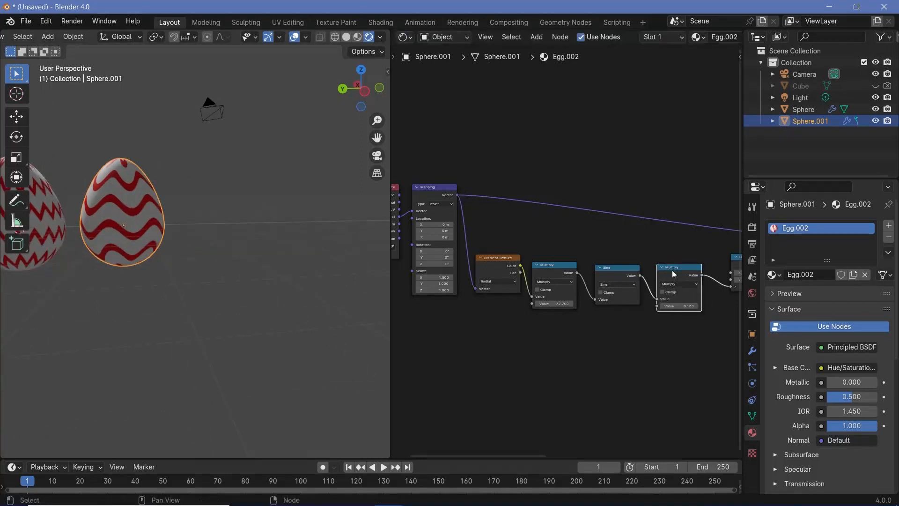
middle_click_drag(169, 284, 249, 304, "shift")
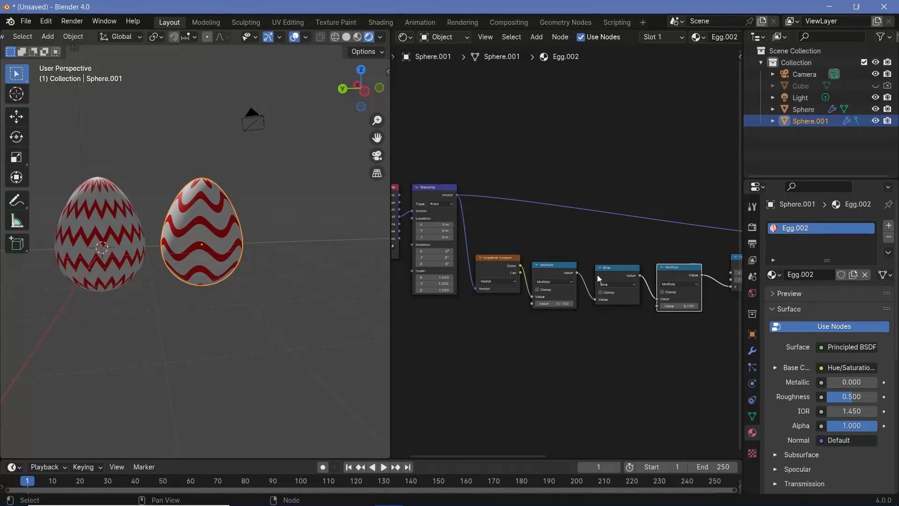
- Move both eggs into a new collection named Eggs
middle_click_drag(201, 266, 170, 236)
left_click(170, 236, "shift")
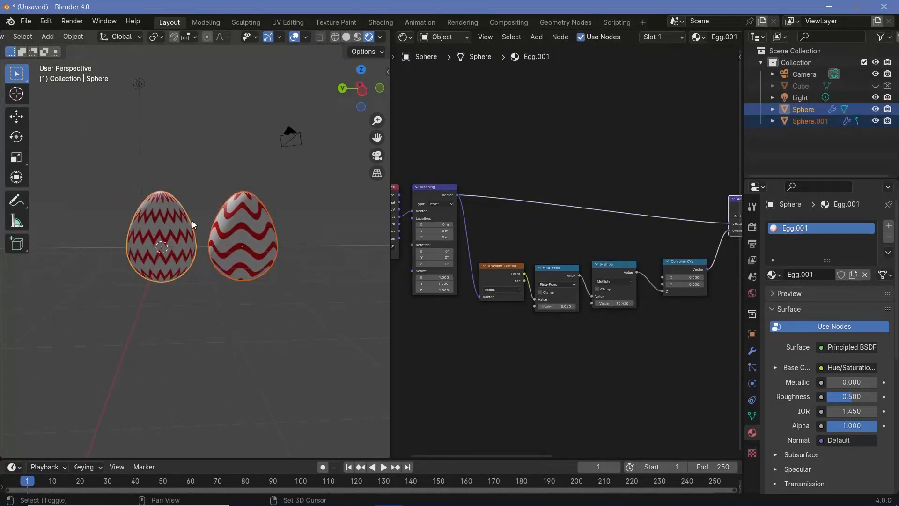
key("m")
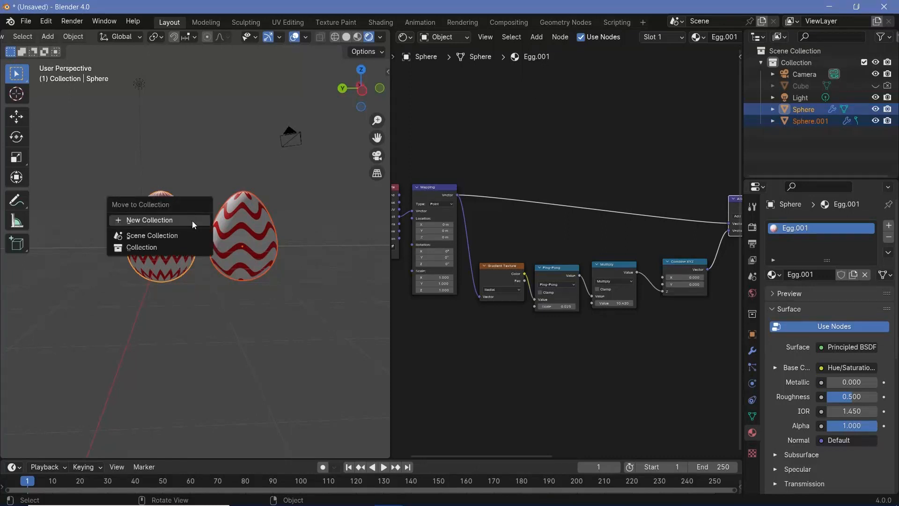
left_click(193, 221)
type("Eggs")
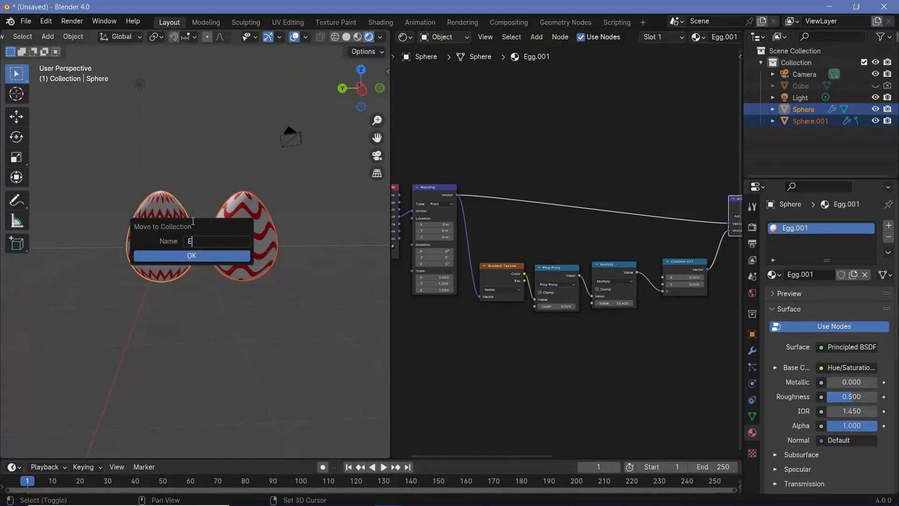
left_click(195, 257)
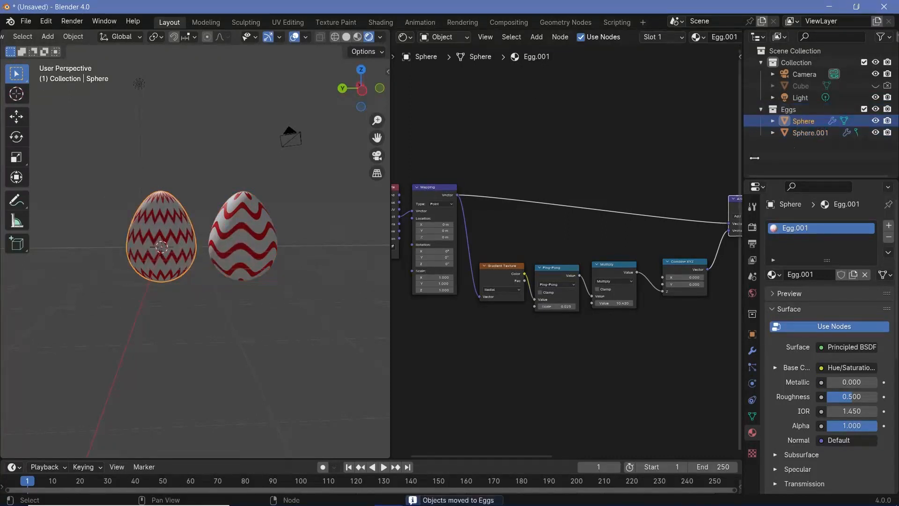
- Exclude the Eggs collection from the view layer and re-enable the Cube in viewport and renders
left_click(864, 110)
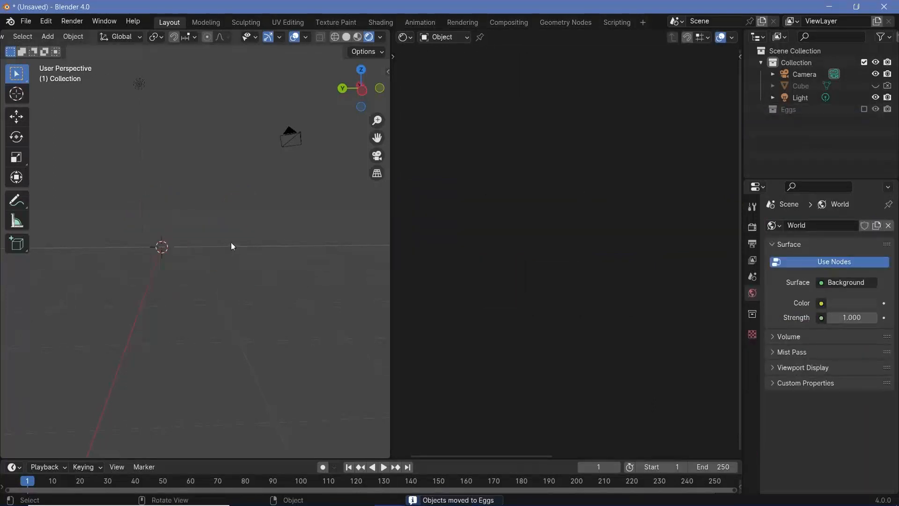
left_click(875, 85)
left_click(887, 86)
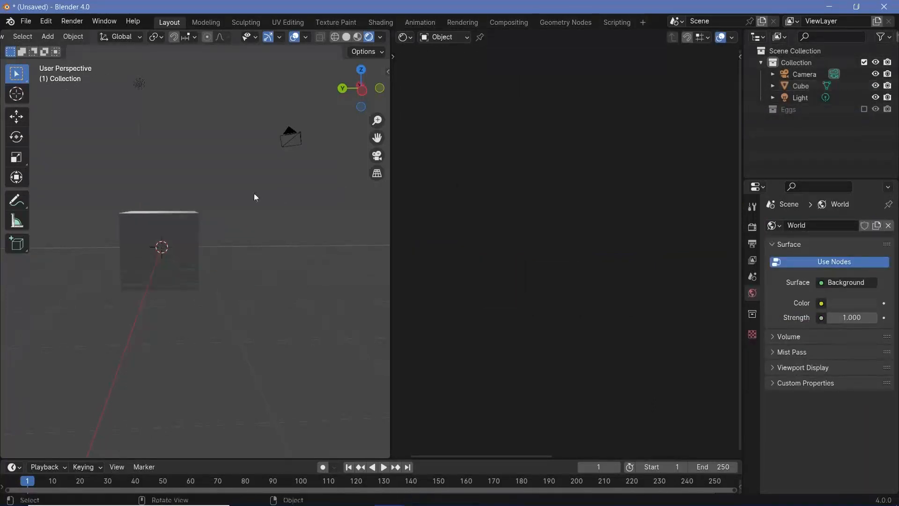
- Switch the shader node area to the Geometry Node Editor and create a new geometry node tree on the cube
left_click(165, 228)
left_click(406, 37)
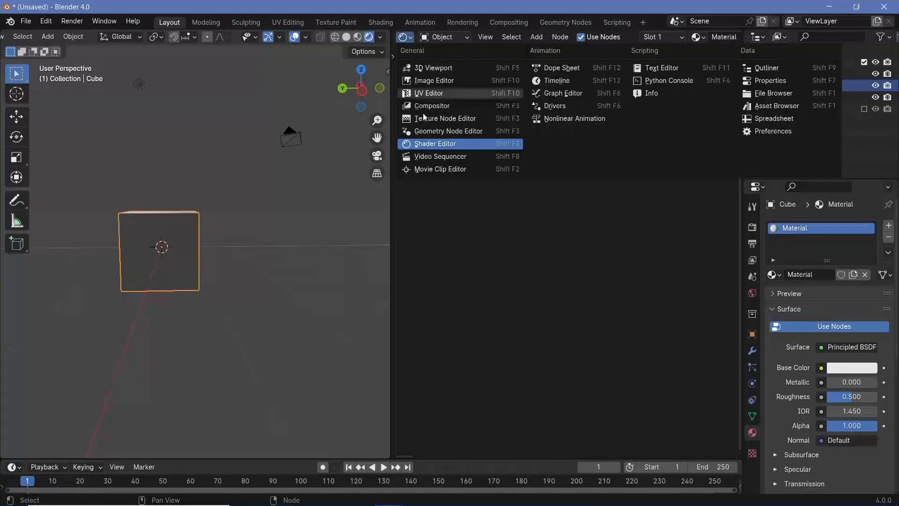
left_click(434, 132)
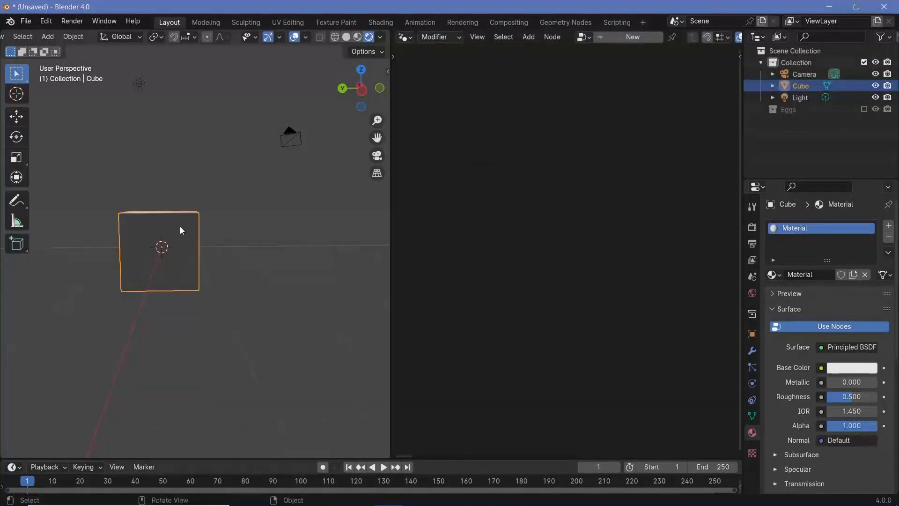
left_click(605, 37)
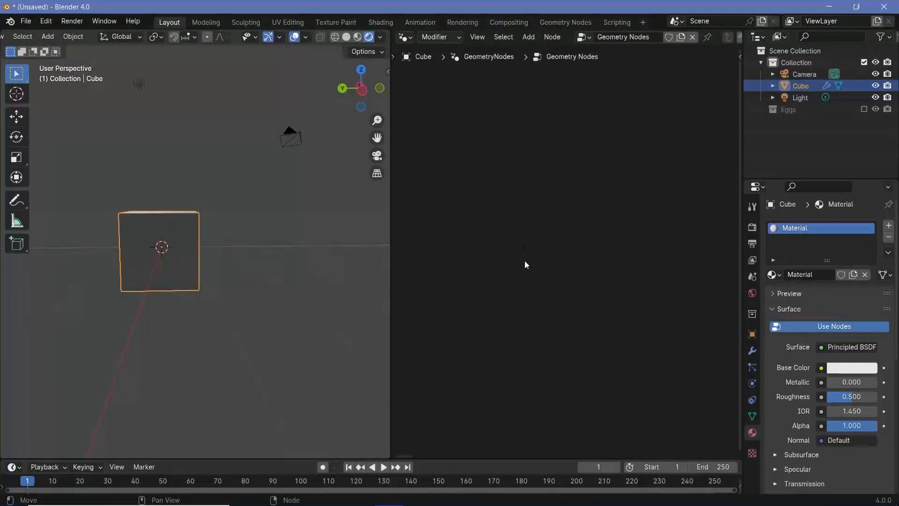
middle_click_drag(490, 306, 738, 178)
scroll(354, 249, "down", 3)
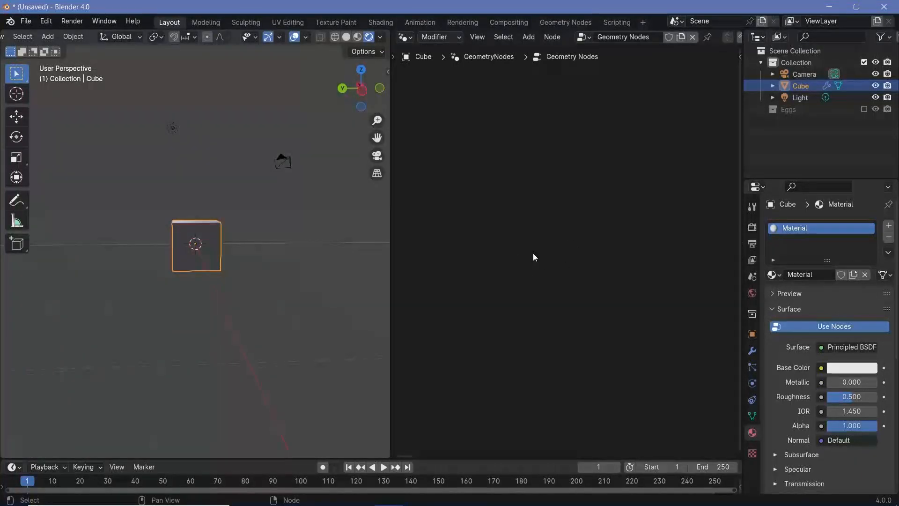
key("Home")
scroll(536, 299, "up", 1)
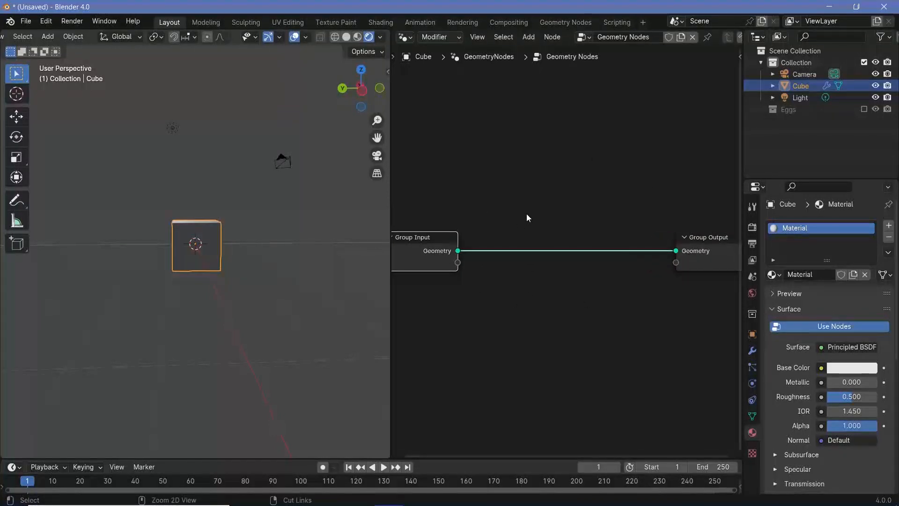
- Cut the link between Group Input and Group Output and move the Group Input node aside
right_click_drag(526, 213, 535, 290, "ctrl")
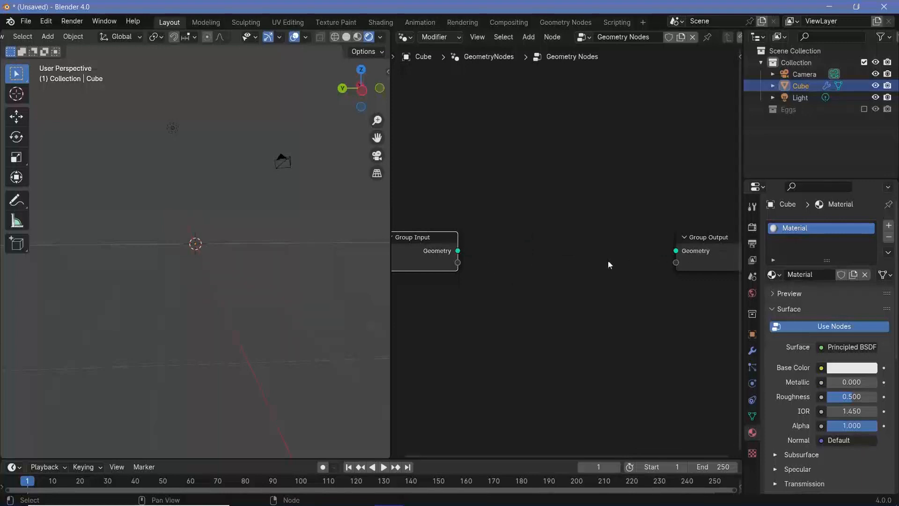
left_click_drag(428, 251, 448, 322)
scroll(525, 293, "down", 8)
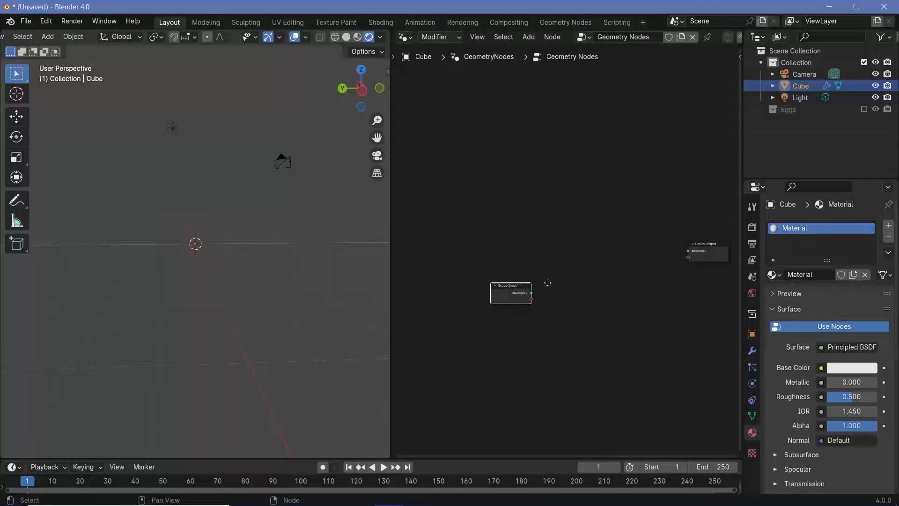
scroll(465, 301, "up", 7)
mouse_move(547, 282)
middle_mouse_down()
mouse_move(465, 302)
mouse_move(535, 290)
middle_mouse_up()
- Add a Grid node and connect its Mesh output to the Group Output's Geometry input
key("shift+a")
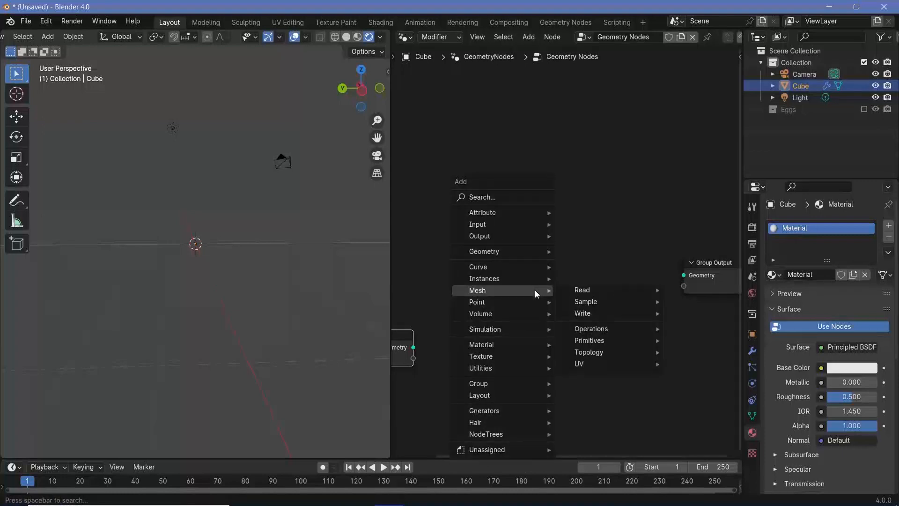
type("grid")
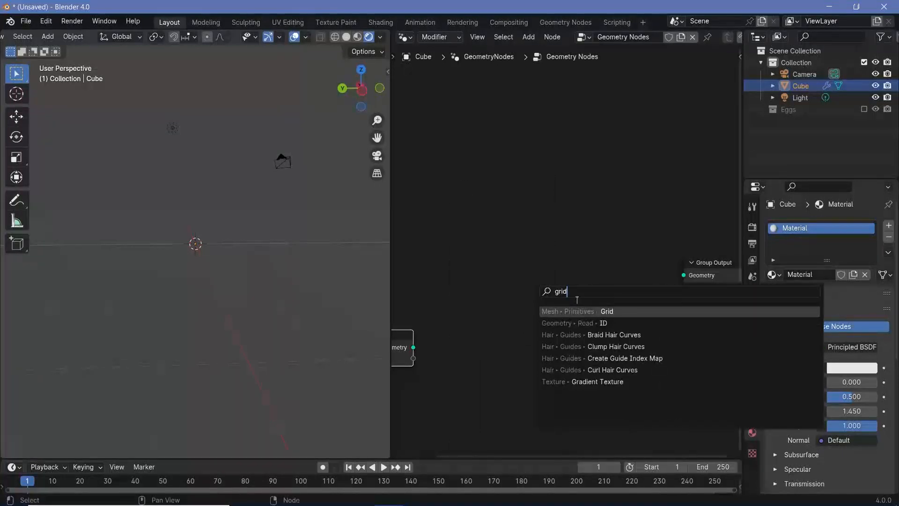
key("Return")
left_click(580, 283)
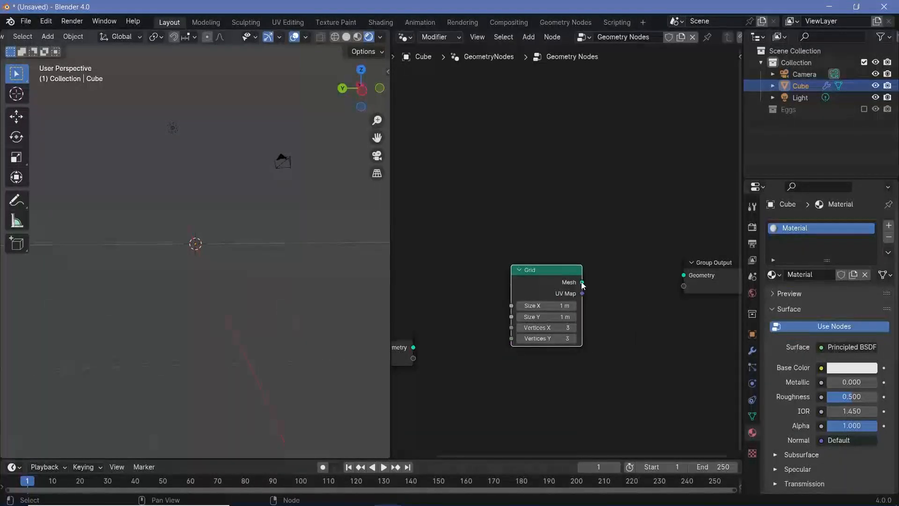
left_click_drag(582, 282, 683, 275)
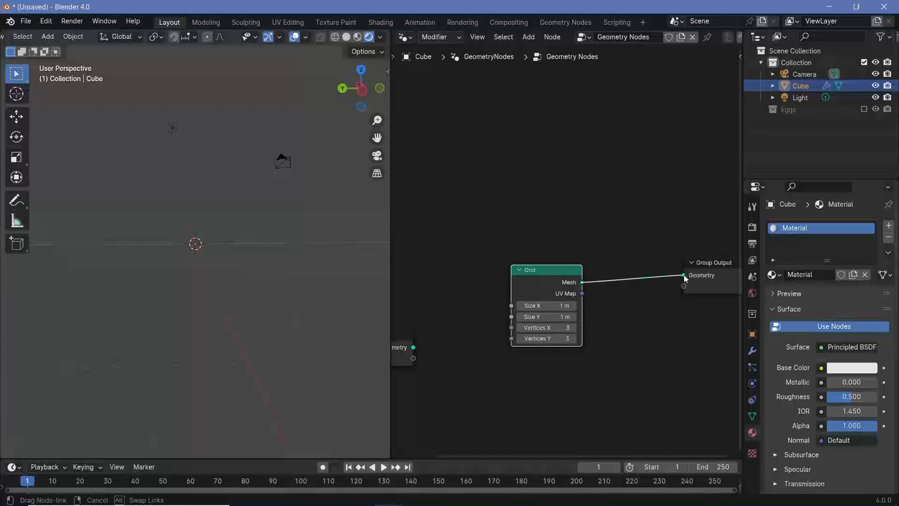
- Set the Grid node's Size X to 5 m and Size Y to 10 m
left_click(544, 305)
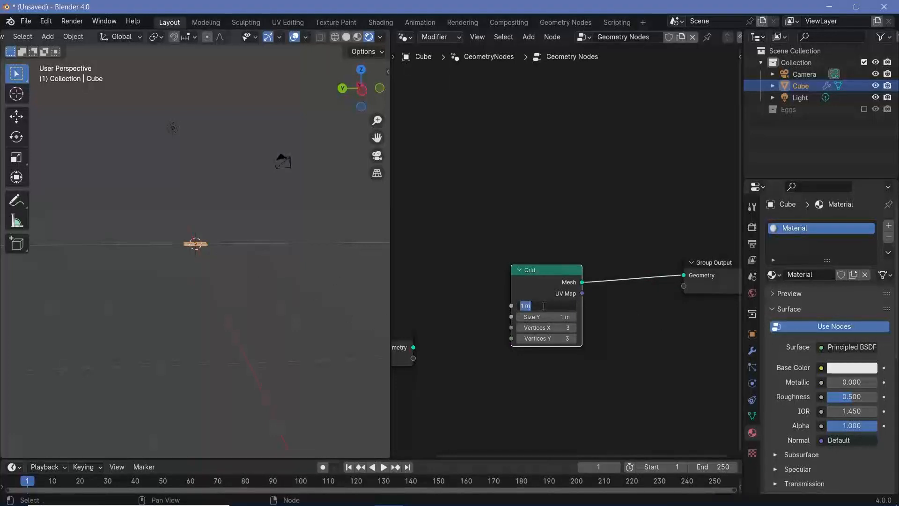
type("5")
left_click(546, 316)
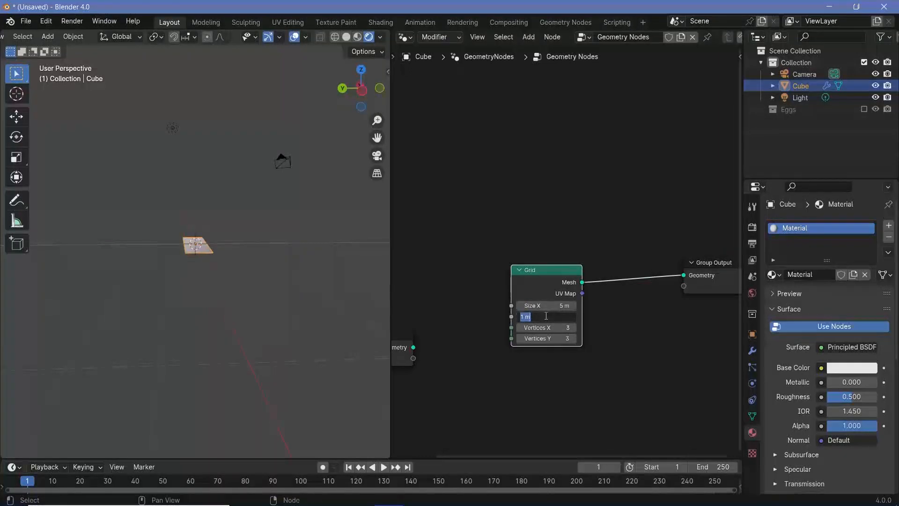
type("10")
key("Return")
- Move the Grid and Group Input nodes away from Group Output to make room for more nodes
scroll(586, 239, "down", 2)
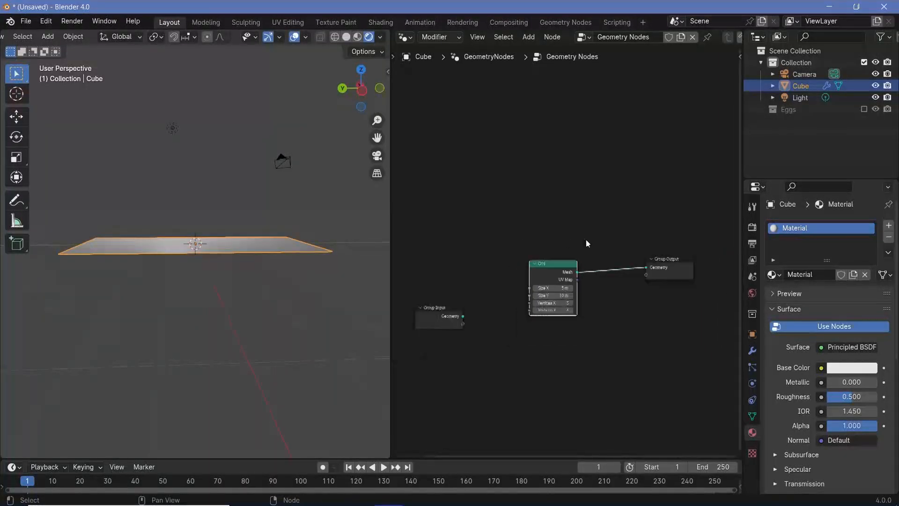
left_click_drag(538, 277, 378, 241)
scroll(582, 283, "up", 5, "ctrl")
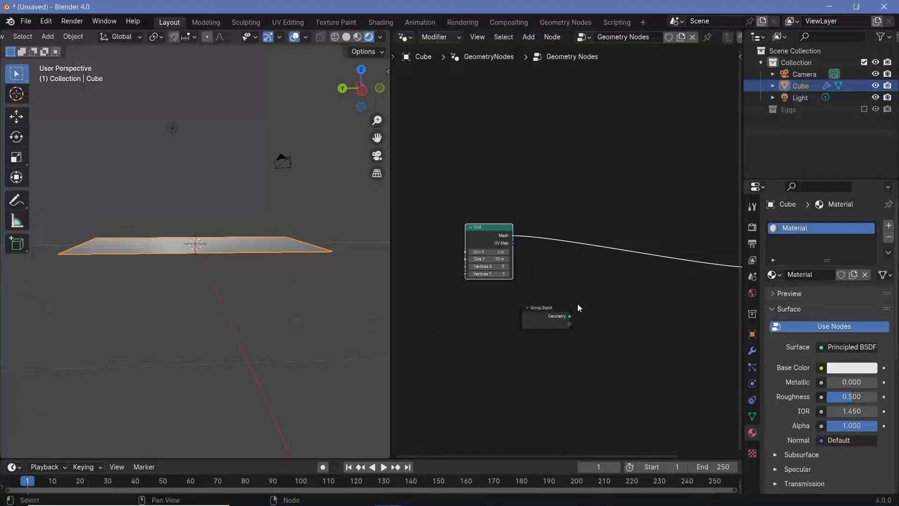
left_click_drag(549, 309, 330, 324)
left_click_drag(488, 228, 432, 248)
mouse_move(567, 284)
middle_mouse_down()
mouse_move(461, 281)
mouse_move(566, 283)
middle_mouse_up()
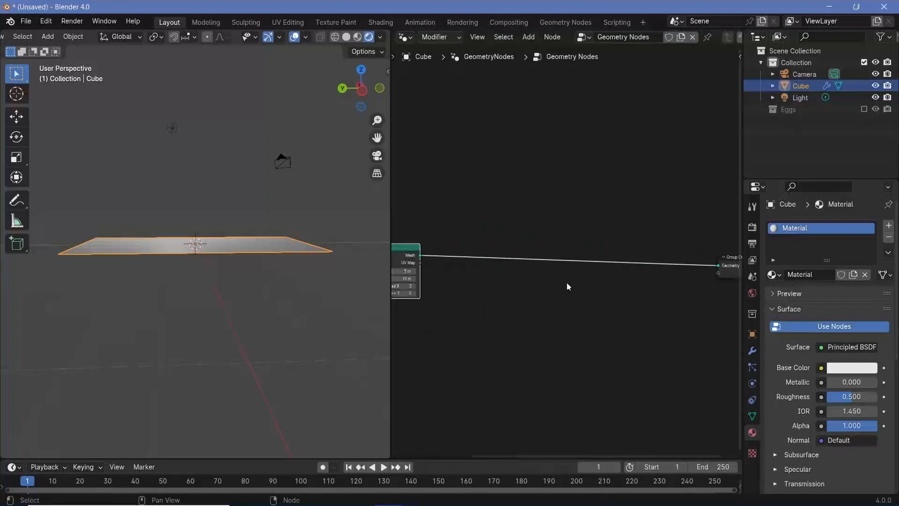
- Insert a Distribute Points on Faces node between Grid and Group Output
key("shift+a")
mouse_move(560, 284)
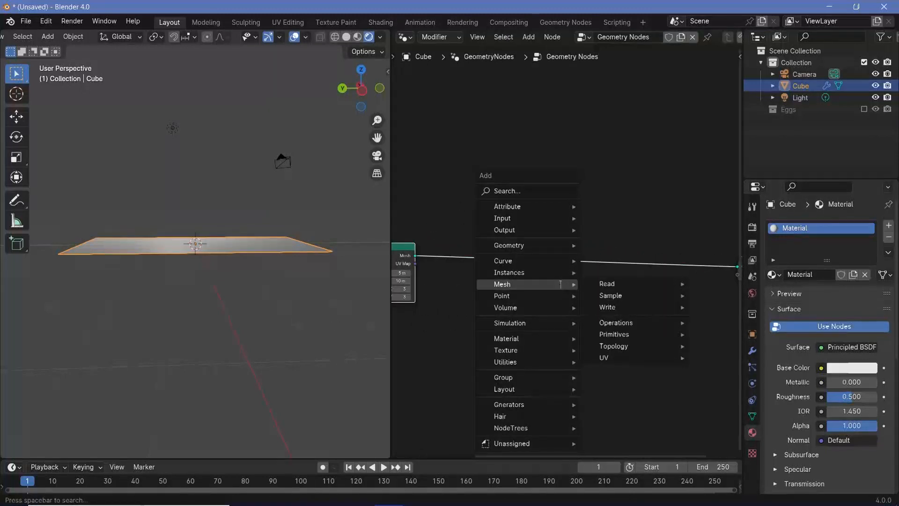
type("distr")
key("Return")
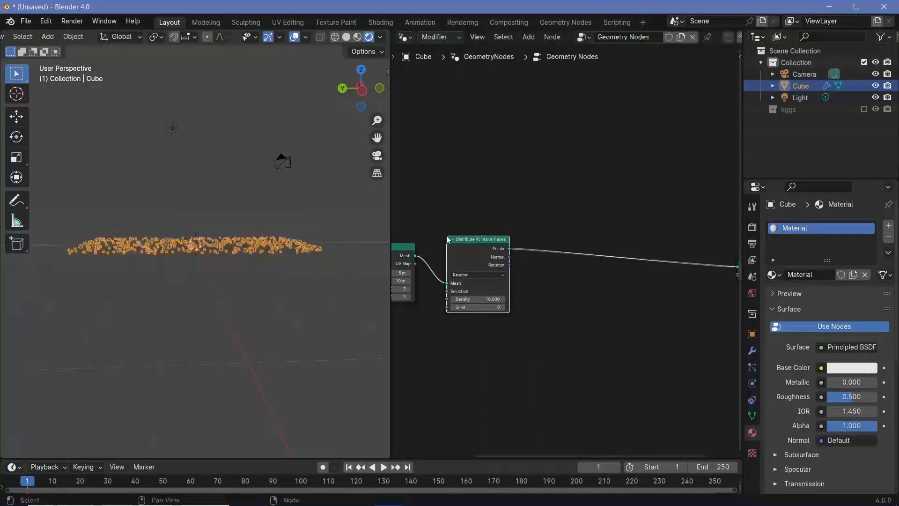
left_click(529, 285)
- Set the Distribute Points on Faces density to 5 and check the thinner point spread
left_click(532, 321)
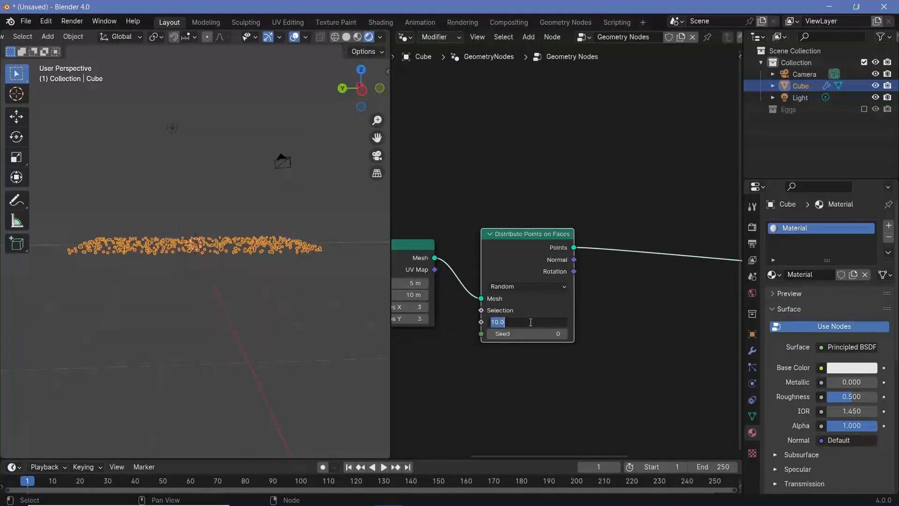
type("5")
key("Return")
scroll(286, 257, "down", 2)
middle_click_drag(278, 264, 190, 261)
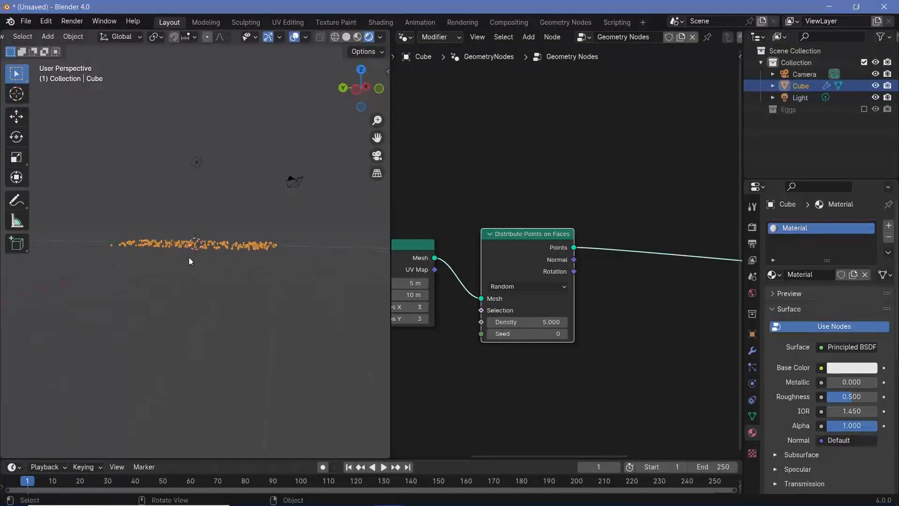
- Insert a Set Position node between Distribute Points on Faces and Group Output
scroll(550, 309, "down", 2)
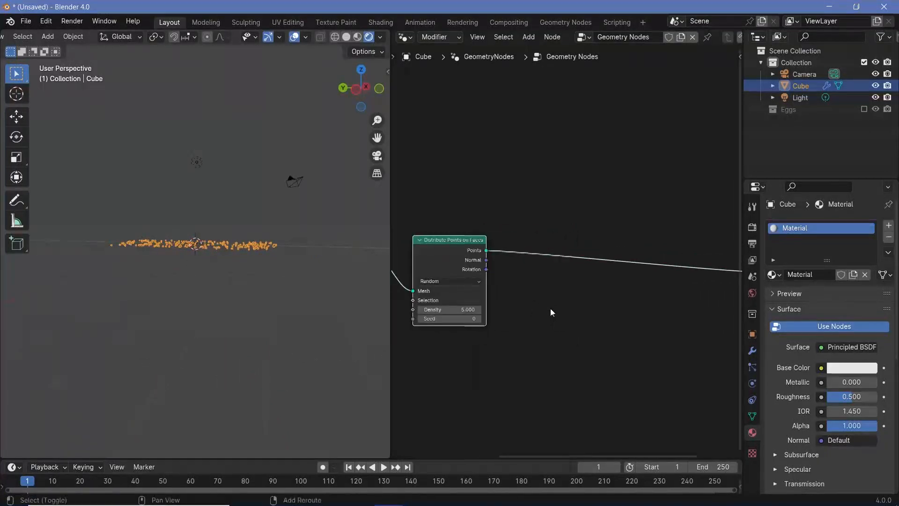
key("shift+a")
mouse_move(550, 308)
type("set pos")
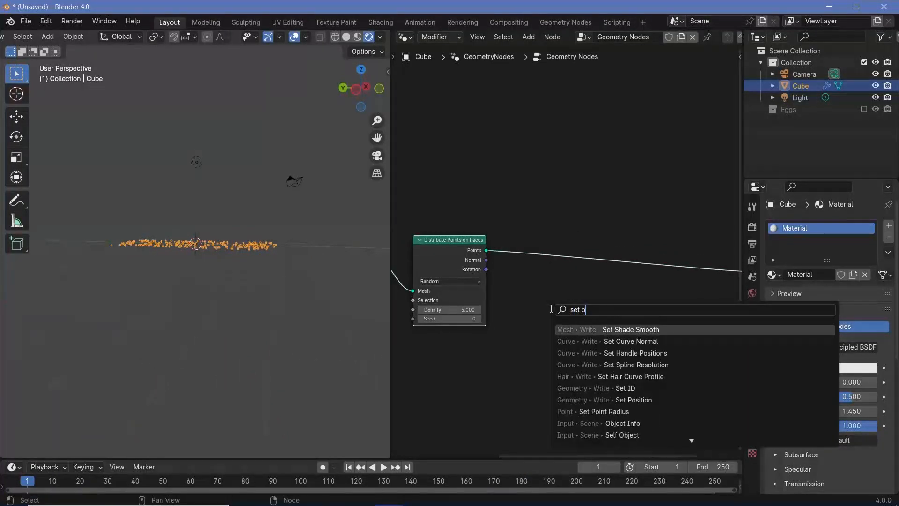
left_click(594, 328)
left_click(543, 287)
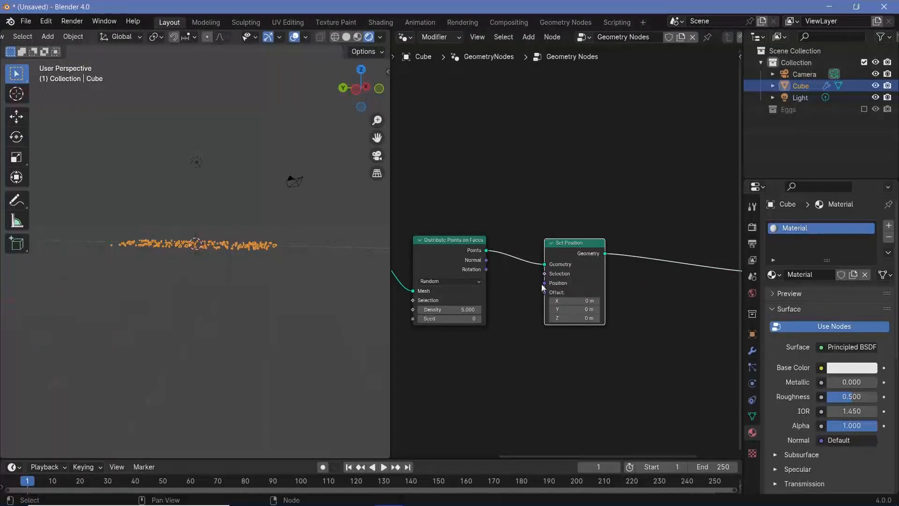
left_click(519, 331)
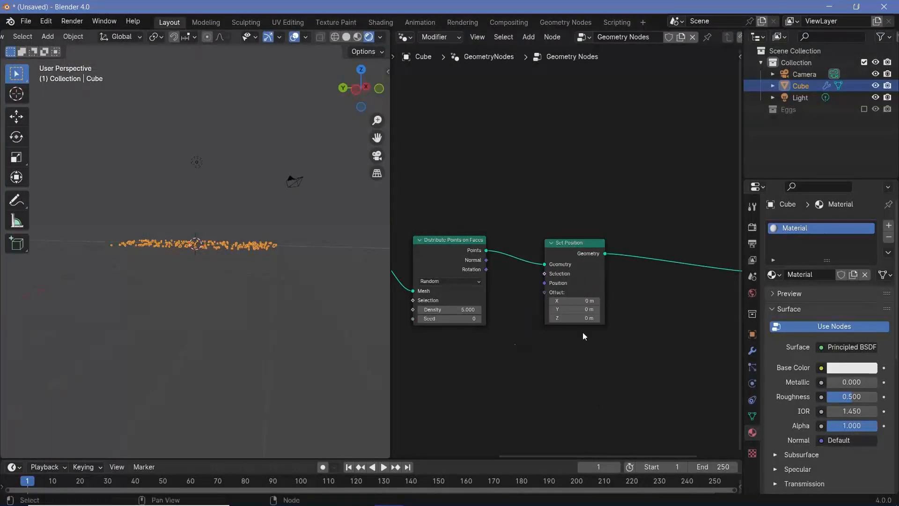
- Add a Combine XYZ node below the link between Distribute Points on Faces and Set Position
middle_click_drag(504, 348, 561, 329)
key("shift+a")
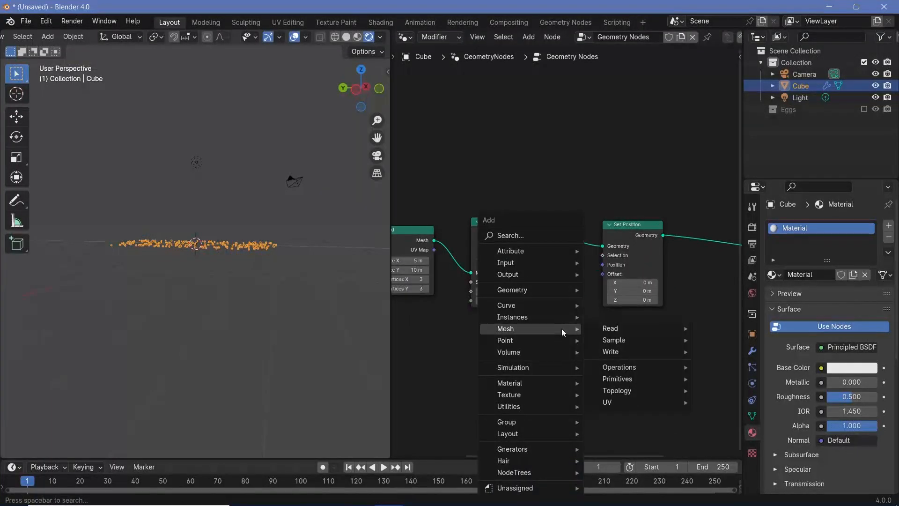
type("combine")
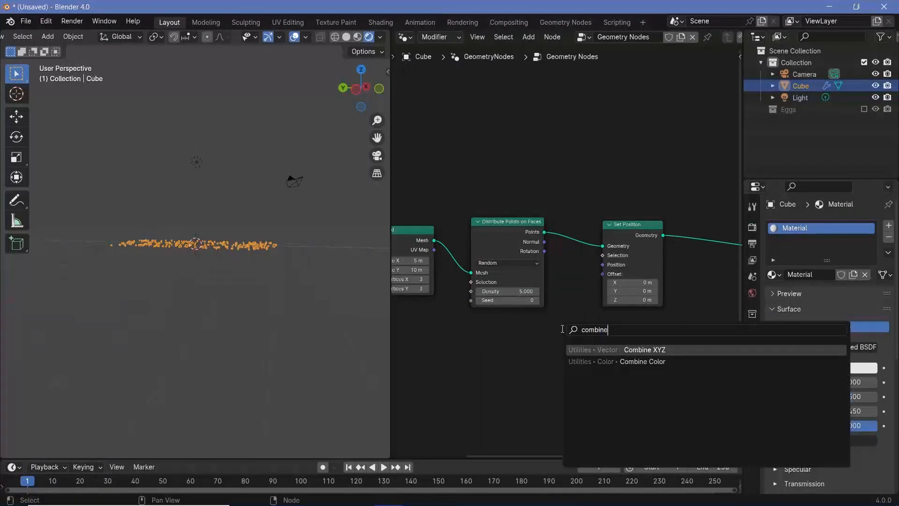
key("Return")
left_click(536, 328)
- Add a float Random Value node and connect its Value to the Z input of Combine XYZ
middle_click_drag(489, 369, 537, 352)
key("shift+a")
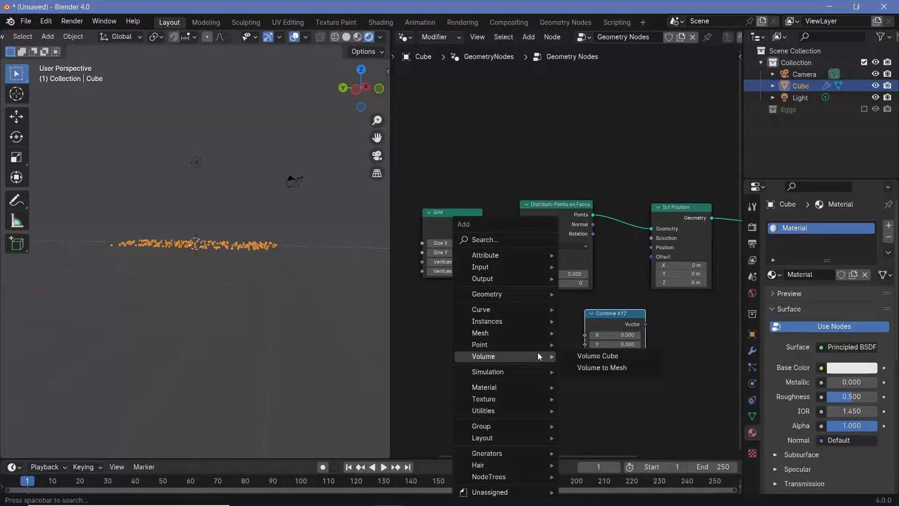
type("random")
key("Return")
left_click(484, 330)
scroll(537, 378, "up", 6)
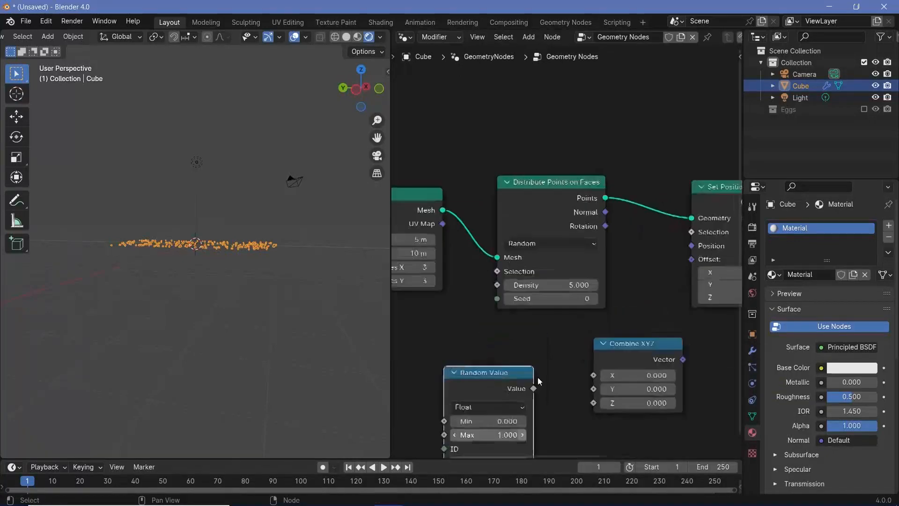
left_click_drag(531, 399, 595, 415)
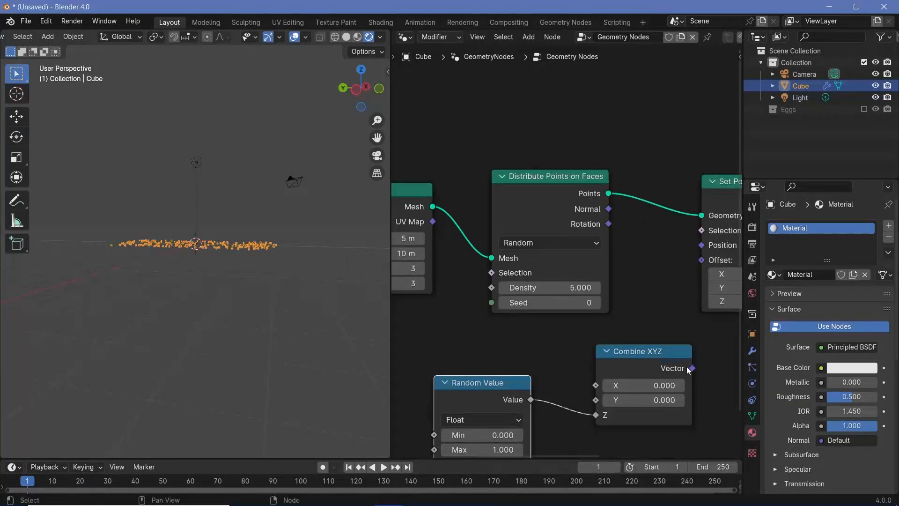
- Connect the Combine XYZ Vector output to Set Position's Offset and move the Combine XYZ node clear of it
left_click_drag(692, 368, 701, 262)
left_click_drag(642, 355, 594, 336)
- Try a wide random range on the Random Value node, with Min about -7.7 and Max about 8.8
middle_click_drag(593, 349, 688, 277)
scroll(687, 283, "up", 3)
left_click_drag(572, 396, 538, 396)
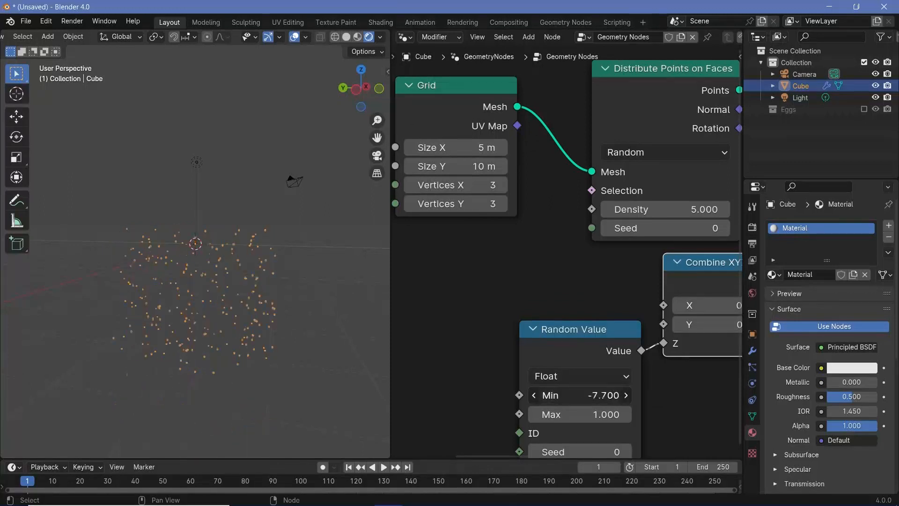
left_click_drag(592, 414, 627, 414)
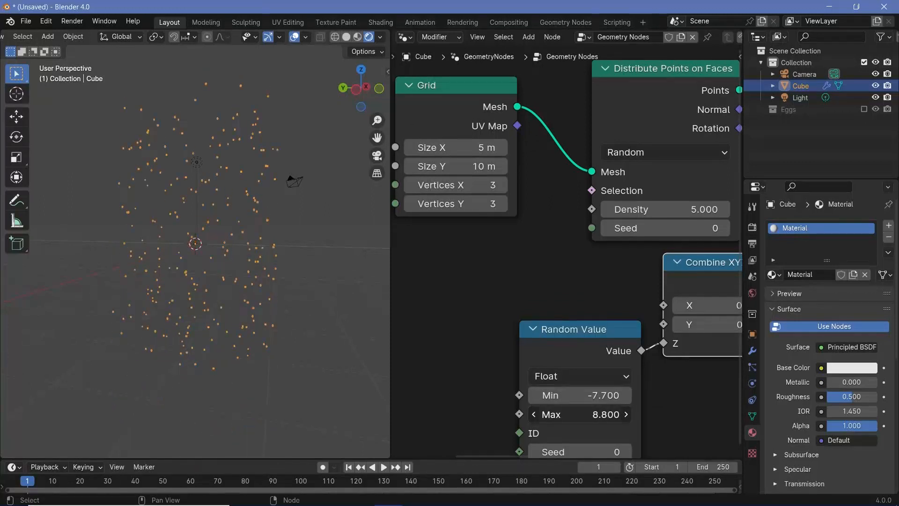
- Set the Random Value node's Min to -5 and Max to 5, and inspect the resulting point volume
left_click(593, 395)
type("-")
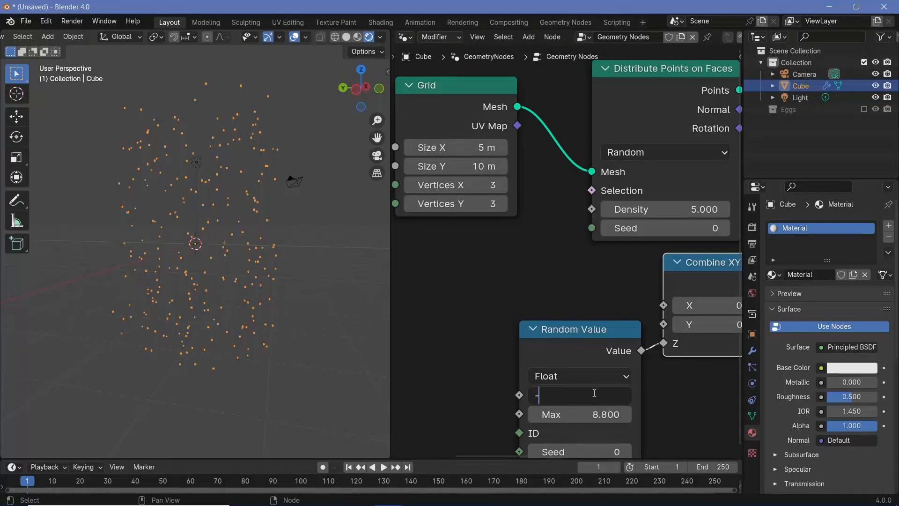
type("5")
key("Return")
double_click(594, 414)
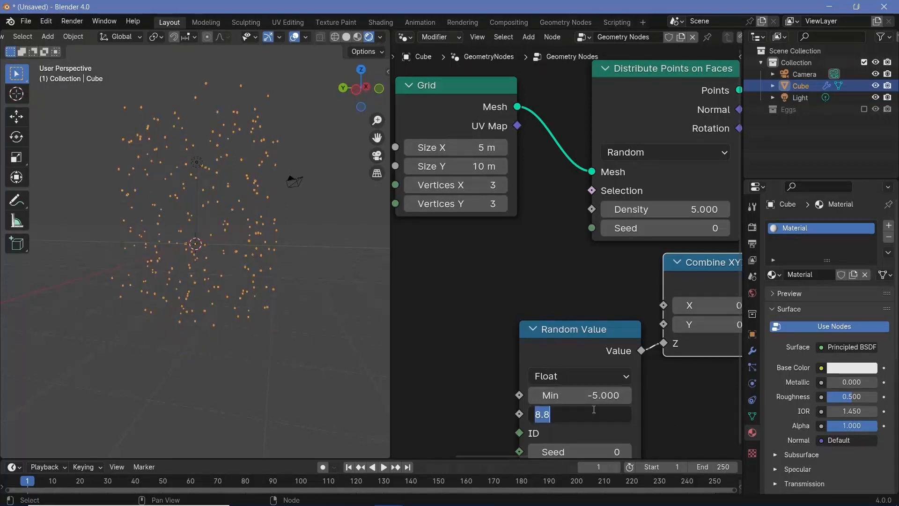
type("5")
key("Return")
scroll(164, 253, "down", 1)
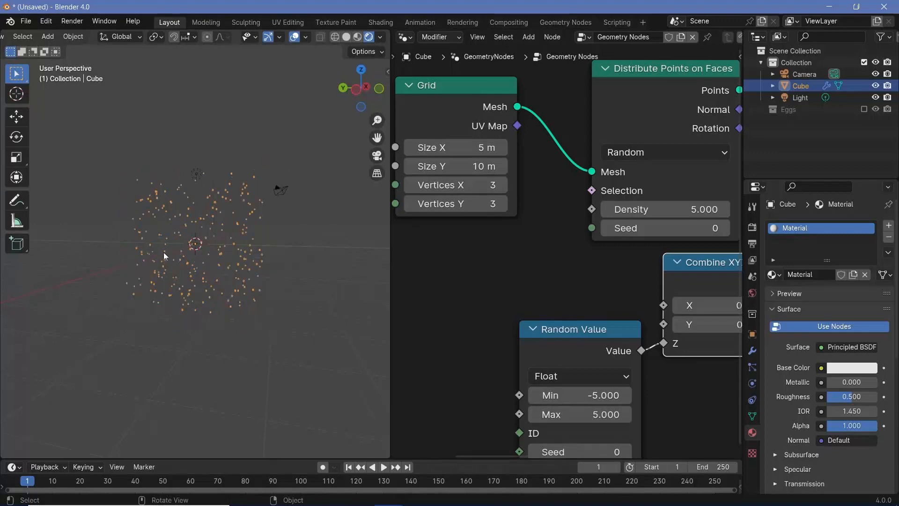
middle_click_drag(164, 252, 178, 246)
- Move the Group Output node much farther from Set Position to make room for more nodes
scroll(566, 249, "down", 8)
middle_click_drag(685, 263, 551, 289)
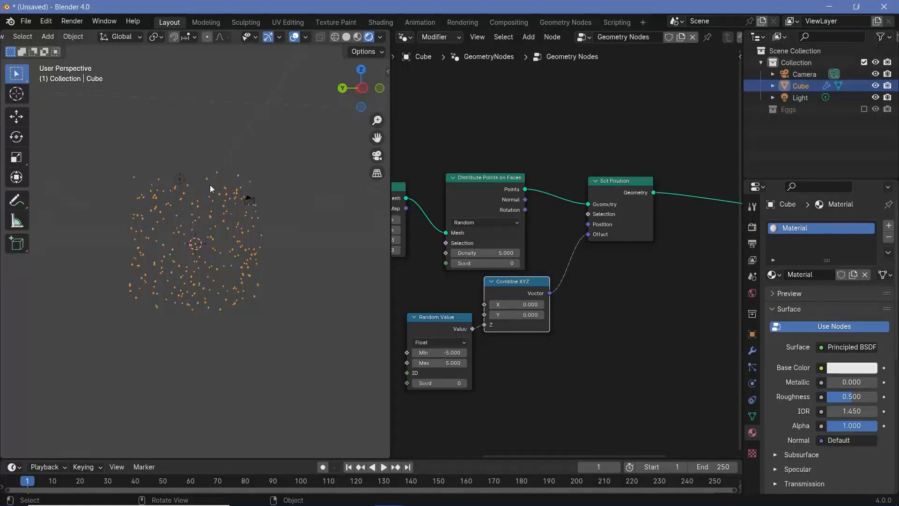
scroll(640, 277, "down", 5)
middle_click_drag(641, 277, 468, 283)
scroll(562, 242, "up", 3)
left_click_drag(585, 228, 743, 219)
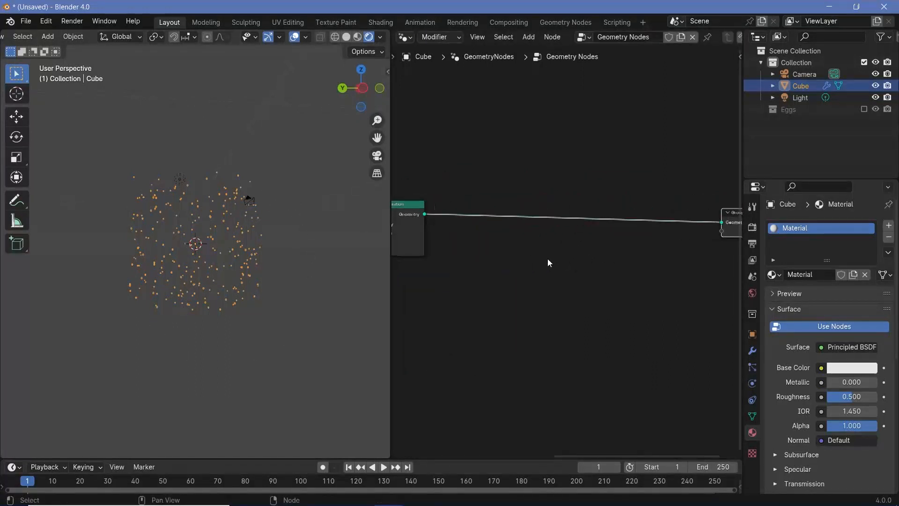
- Add a Simulation Zone in the gap below the link between Set Position and Group Output
scroll(549, 263, "down", 1)
middle_click_drag(549, 263, 574, 252)
key("shift+a")
type("sm")
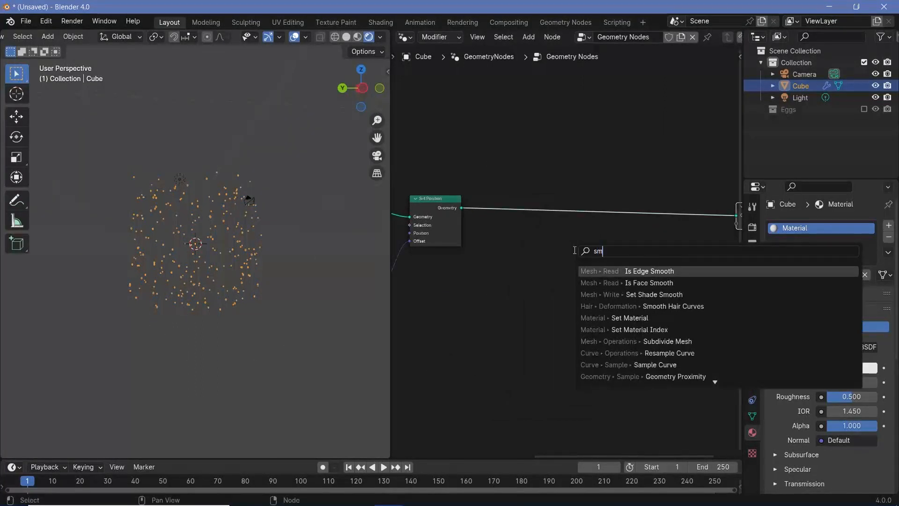
key("BackSpace")
type("imulaoin")
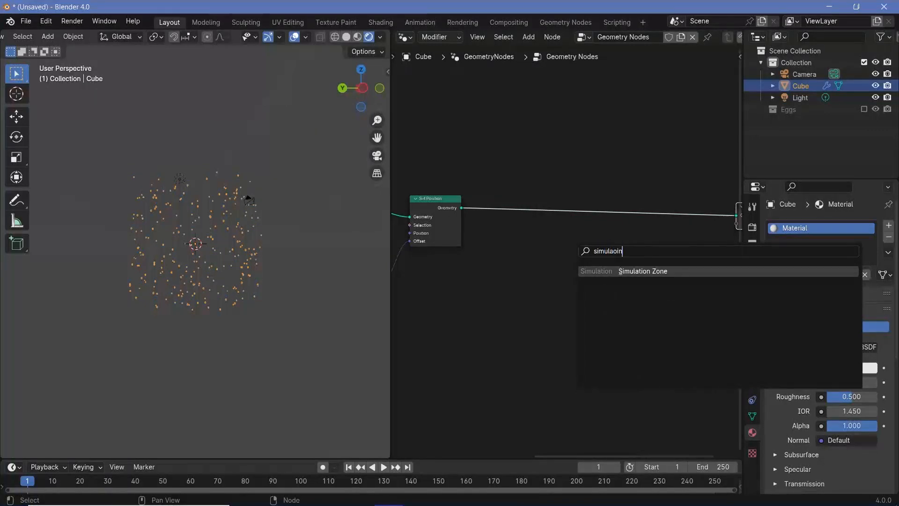
key("Return")
left_click(523, 227)
- Route Set Position's Geometry into Simulation Input and Simulation Output's Geometry into Group Output, spacing out the two simulation nodes
left_click_drag(463, 212, 468, 266)
left_click_drag(487, 256, 518, 255)
left_click_drag(605, 251, 652, 251)
middle_click_drag(652, 251, 534, 257)
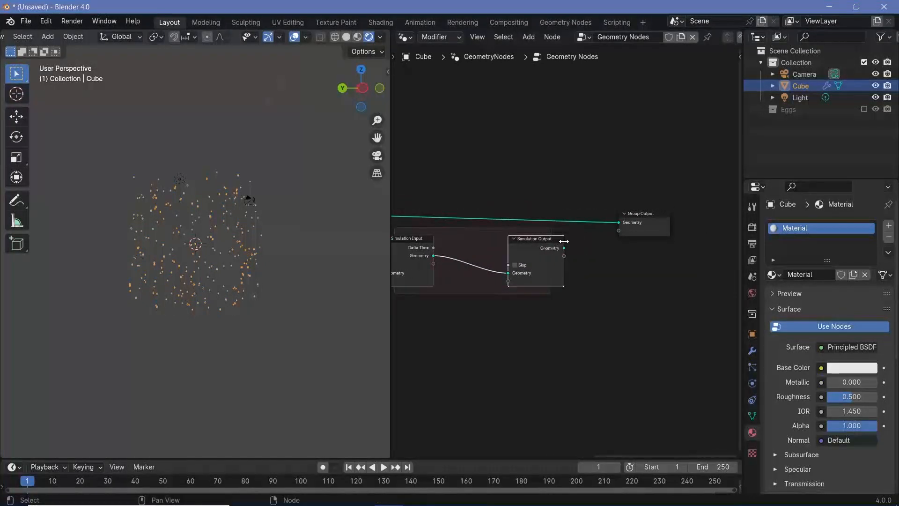
left_click_drag(564, 248, 586, 220)
- Widen the simulation zone by moving Simulation Input away from Simulation Output and shifting Simulation Output with Group Output farther along
middle_click_drag(525, 241, 596, 233)
left_click_drag(469, 253, 451, 232)
scroll(510, 247, "up", 2)
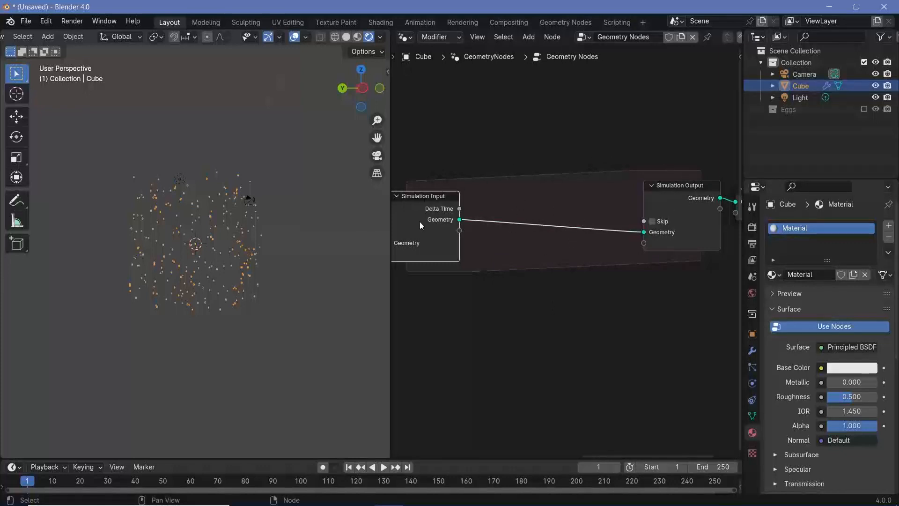
mouse_move(432, 222)
scroll(600, 295, "down", 2)
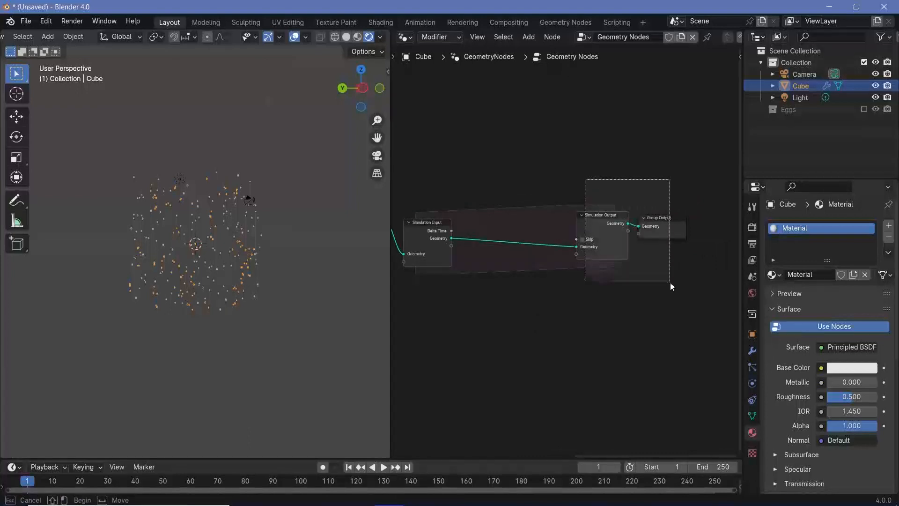
left_click_drag(592, 233, 659, 239)
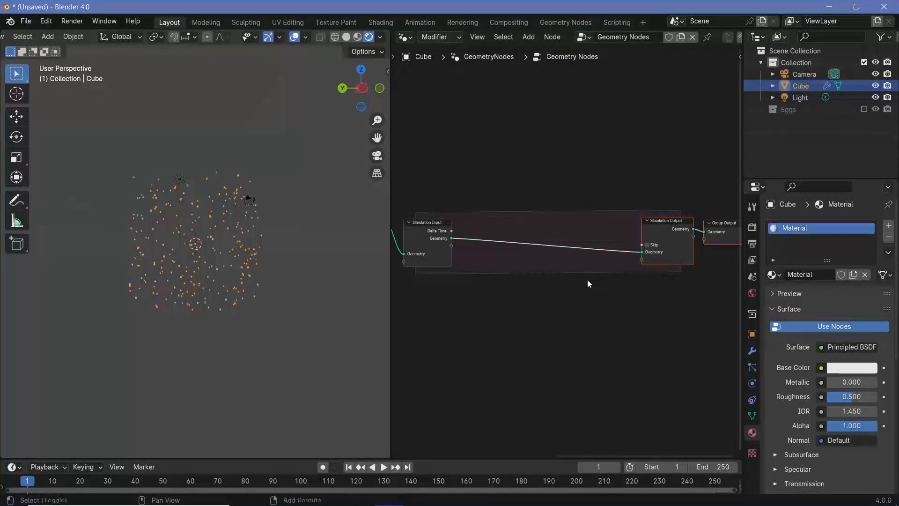
- Insert a Set Position node between Simulation Input and Simulation Output inside the zone
key("shift+a")
type("set o")
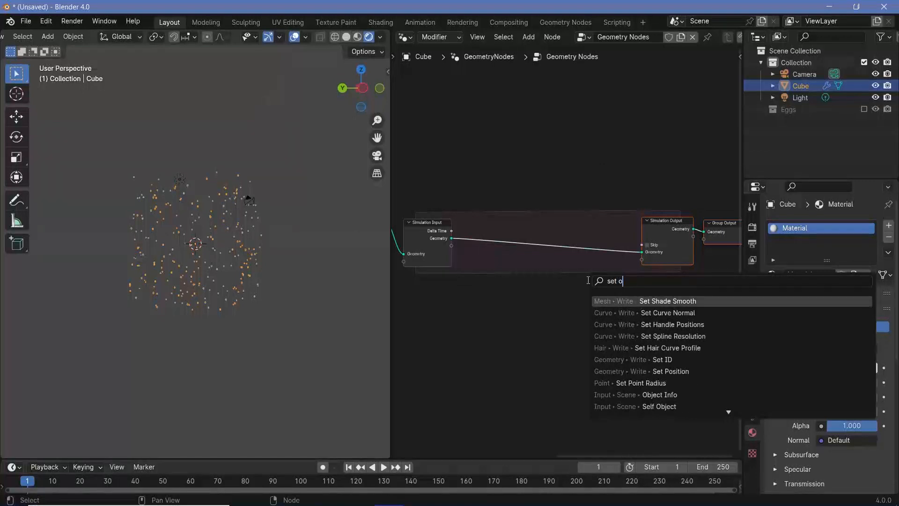
key("BackSpace")
type("pos")
key("Return")
- Set the Z offset of the simulation zone's Set Position node to -0.1 m
scroll(562, 320, "up", 1)
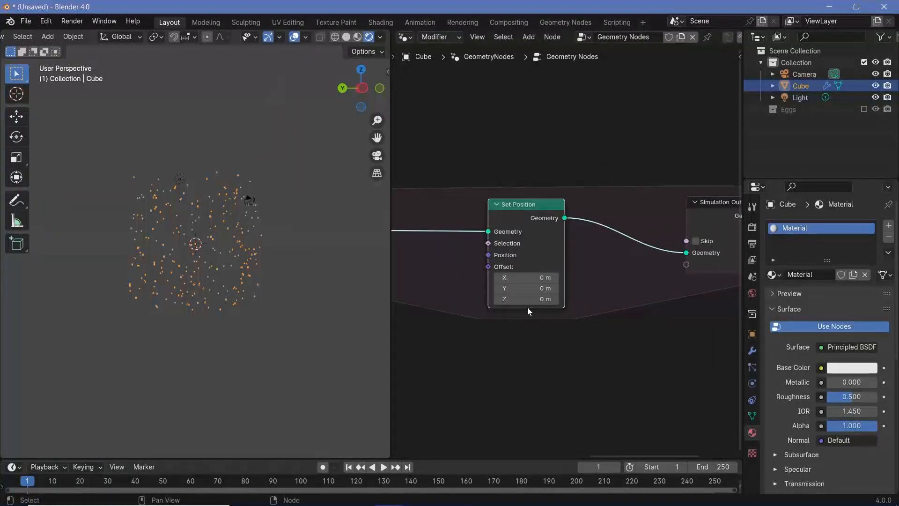
left_click(526, 289)
left_click(525, 299)
left_click(525, 299)
type("-0.")
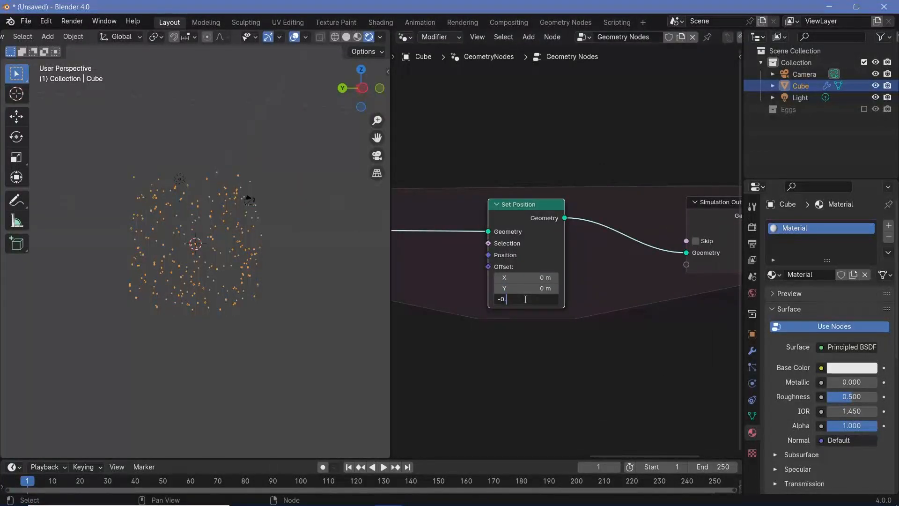
type("1")
key("Return")
- Play the animation in two stretches to check how the simulation moves the points
key("space")
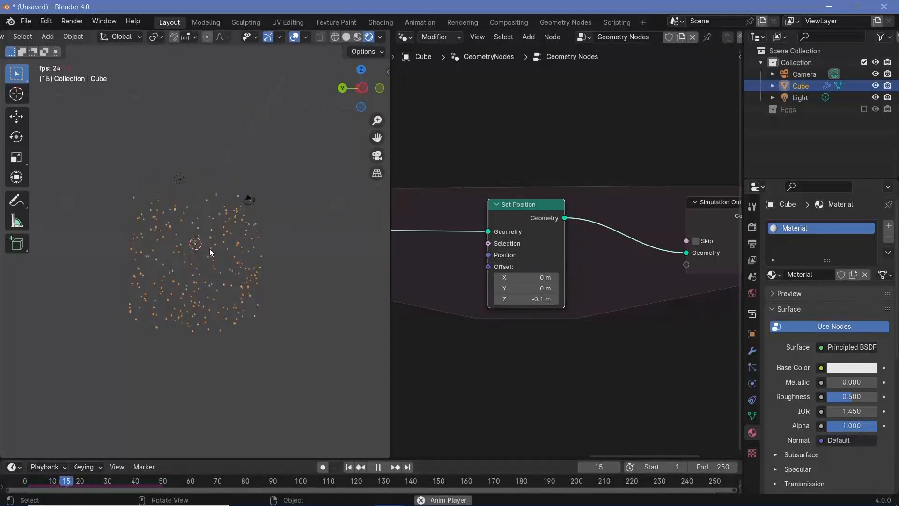
key("space")
scroll(583, 237, "down", 2)
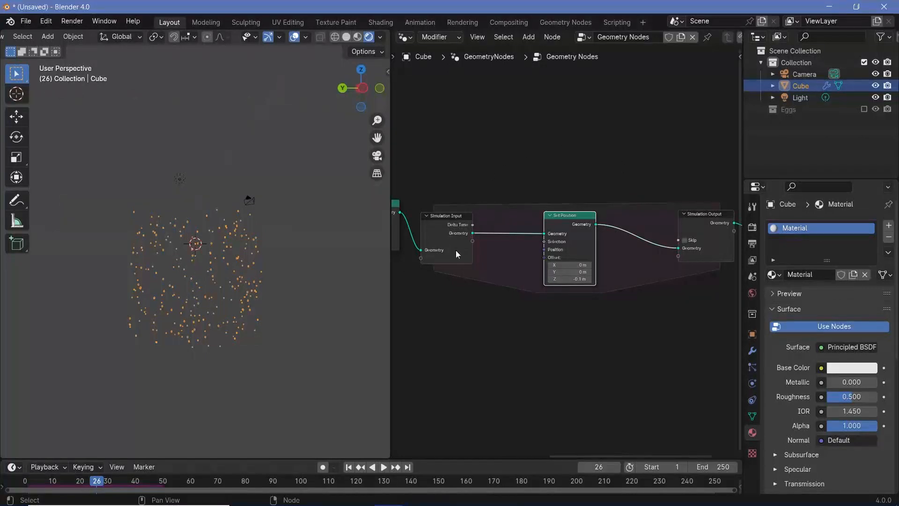
key("space")
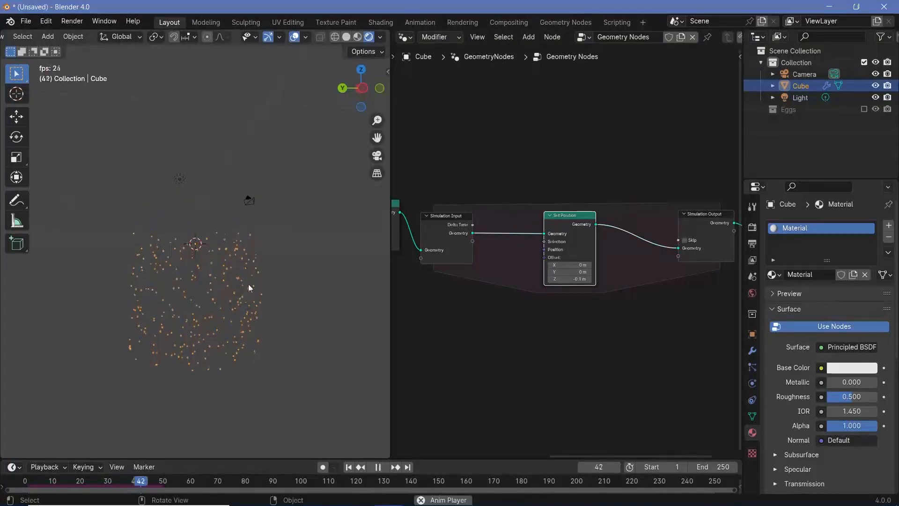
key("space")
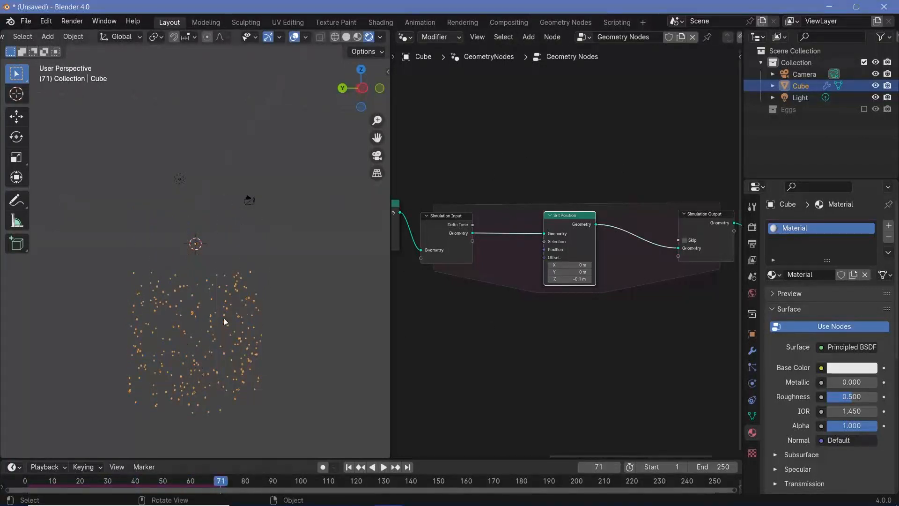
- Move the zone's Set Position next to Simulation Input, and shift Simulation Output and Group Output farther along for space
middle_click_drag(561, 305, 448, 303)
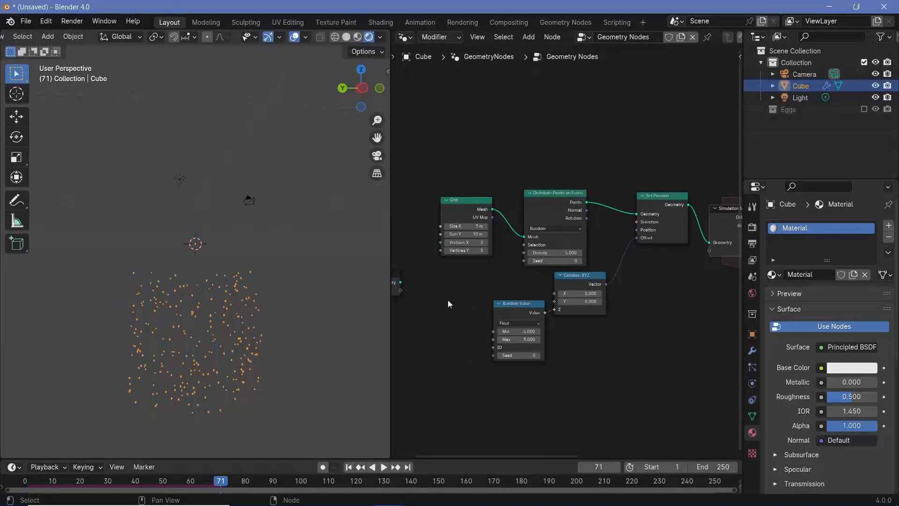
middle_click_drag(546, 323, 538, 368)
scroll(537, 368, "up", 5)
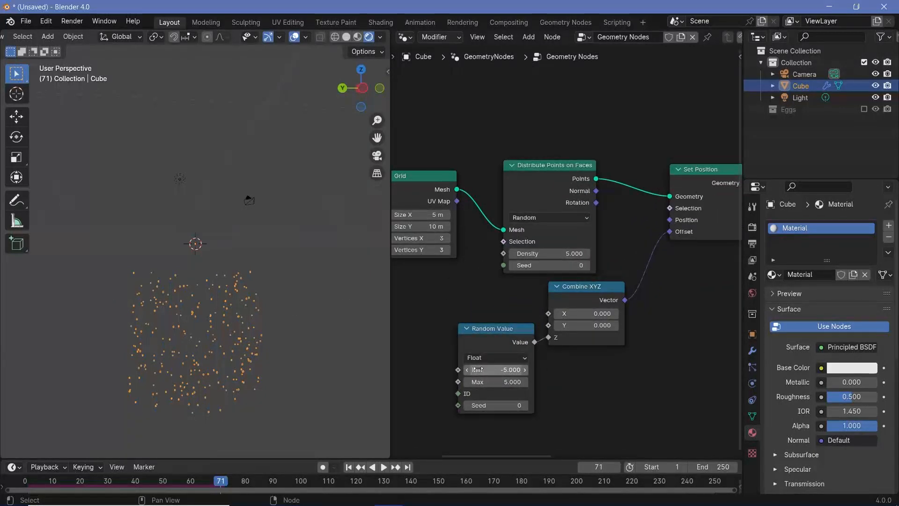
scroll(679, 249, "down", 7)
middle_click_drag(679, 249, 415, 249)
left_click_drag(604, 234, 554, 237)
middle_click_drag(566, 244, 424, 249)
scroll(424, 249, "up", 4)
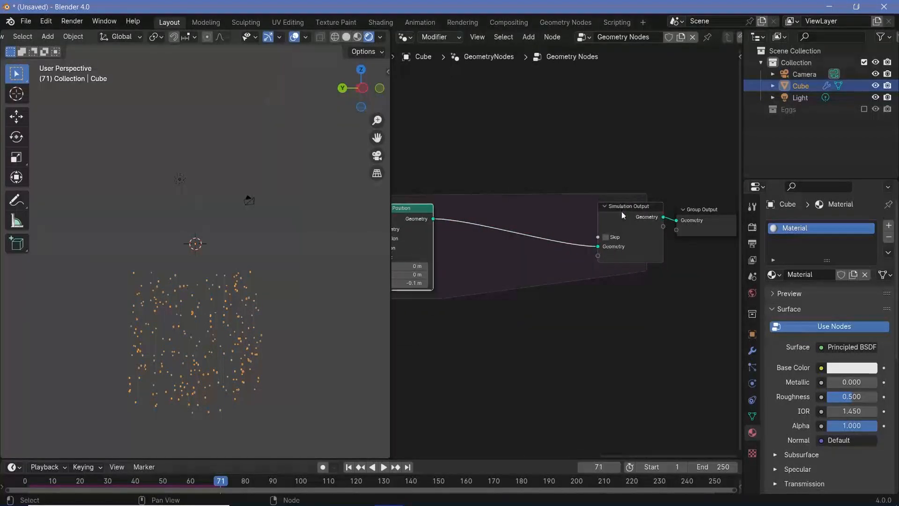
left_click_drag(697, 192, 656, 240)
key("g")
- Duplicate the zone's Set Position onto the link before Simulation Output and set the copy's Z offset to 10 m
left_click(426, 206)
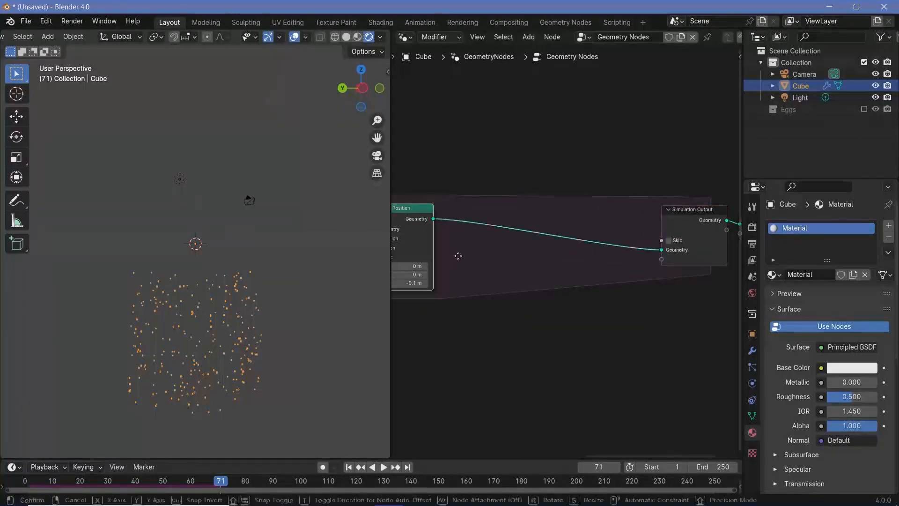
key("shift+d")
left_click(577, 220)
left_click(524, 248)
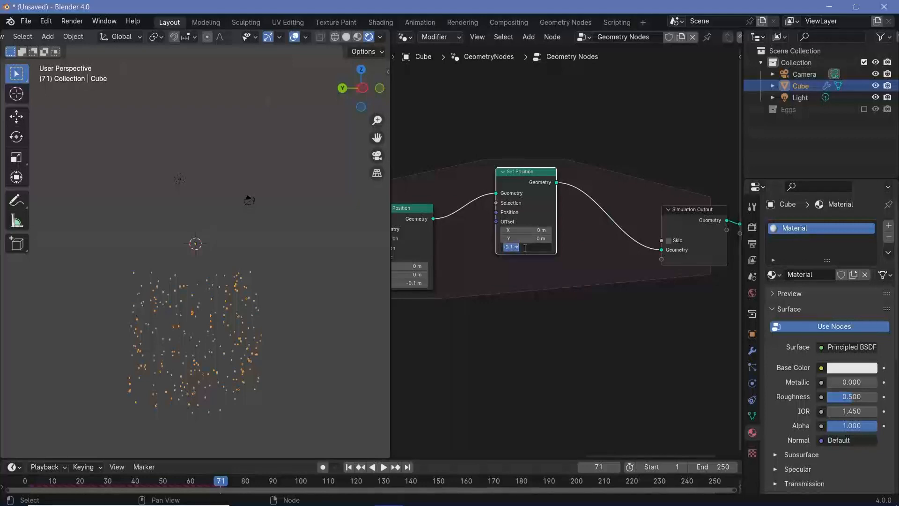
type("10")
key("Return")
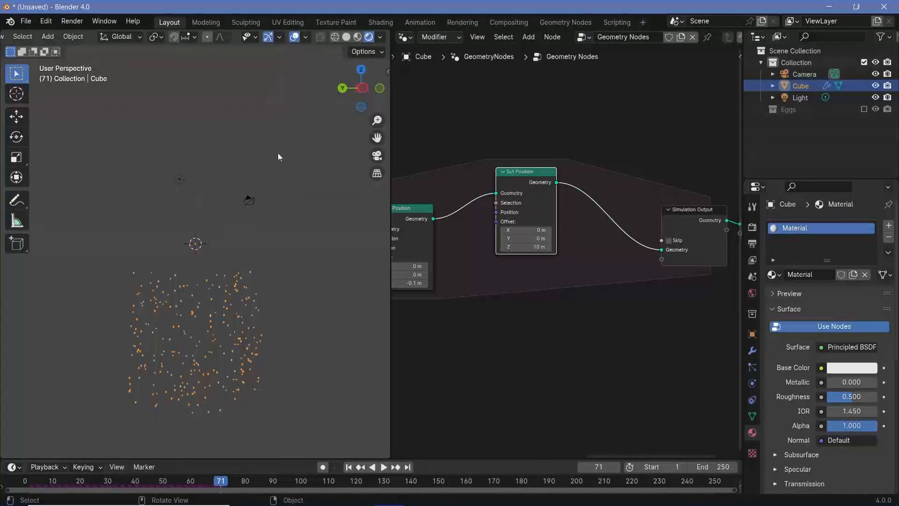
left_click_drag(510, 206, 533, 228)
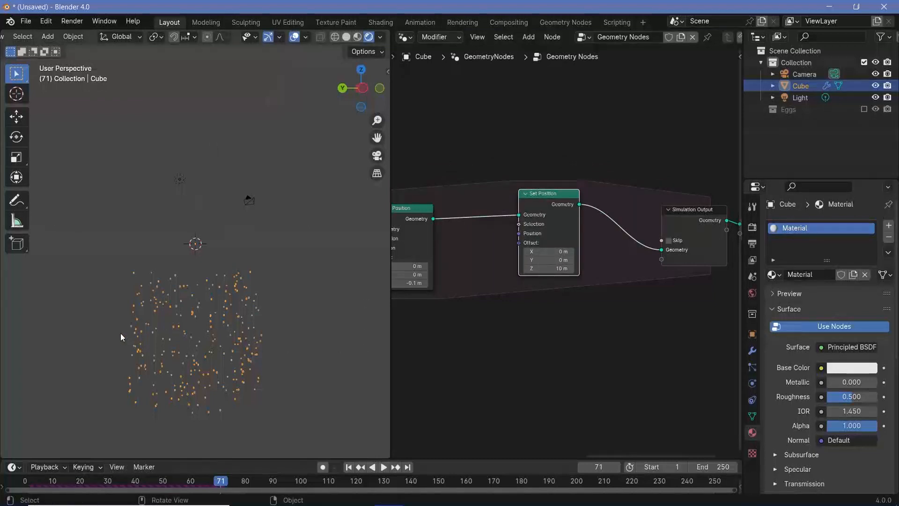
- Add a Position input node in the empty space above the simulation zone
scroll(549, 260, "down", 2)
middle_click_drag(549, 260, 599, 292)
scroll(528, 217, "up", 3)
middle_click_drag(529, 216, 572, 266)
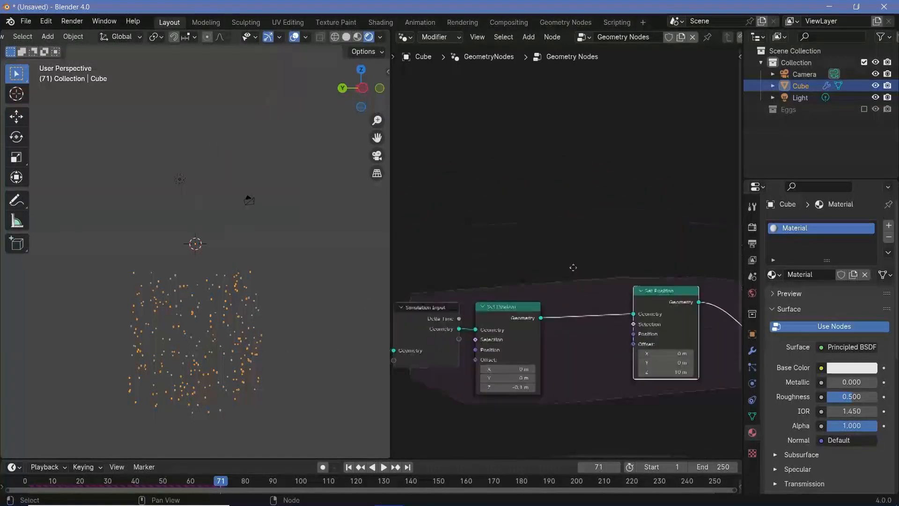
key("shift+a")
type("positoin")
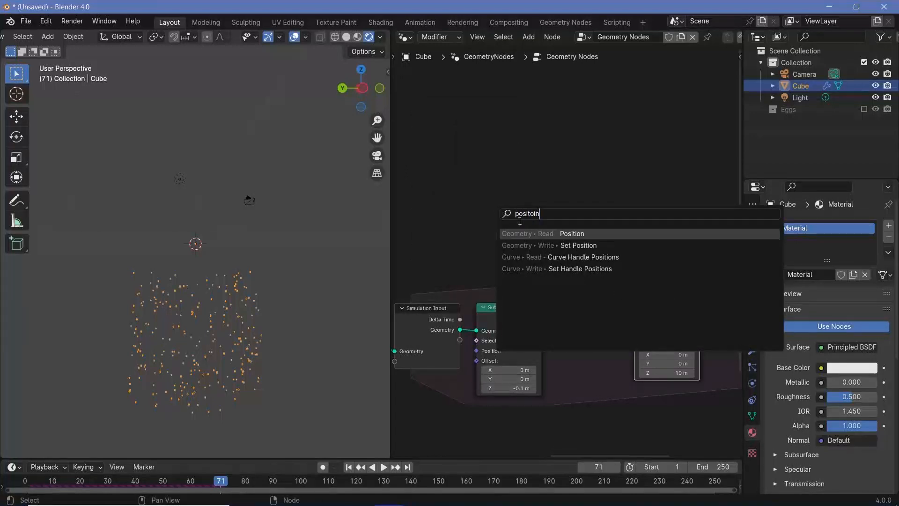
key("Return")
left_click(398, 130)
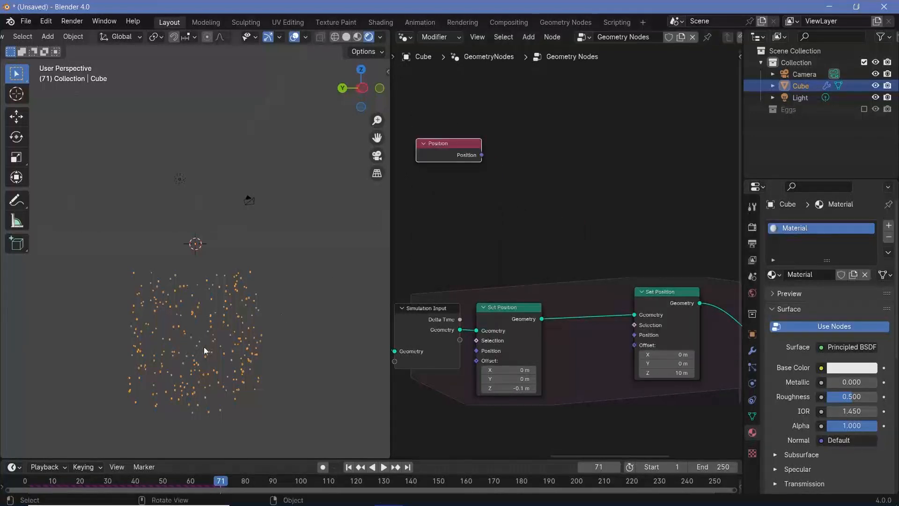
- Add a Compare node beside the Position node, leaving a gap between them
key("shift+a")
type("compare")
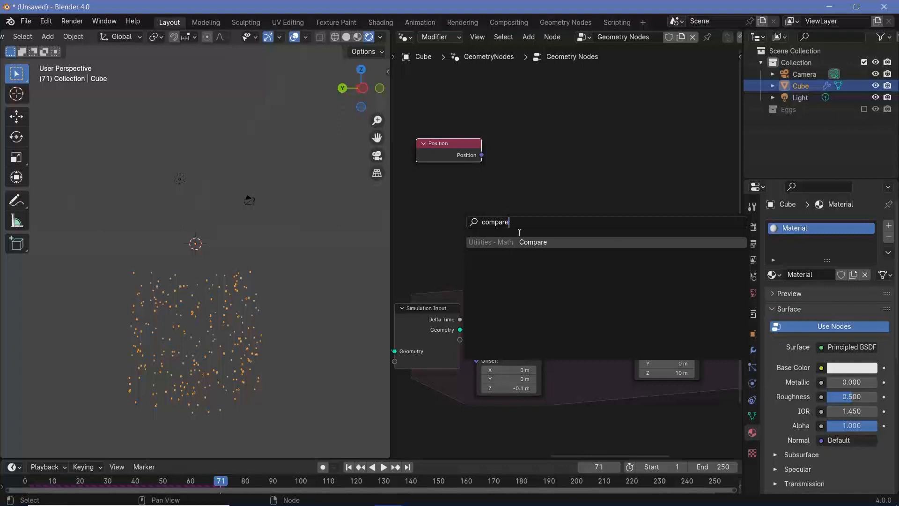
key("Return")
left_click(613, 136)
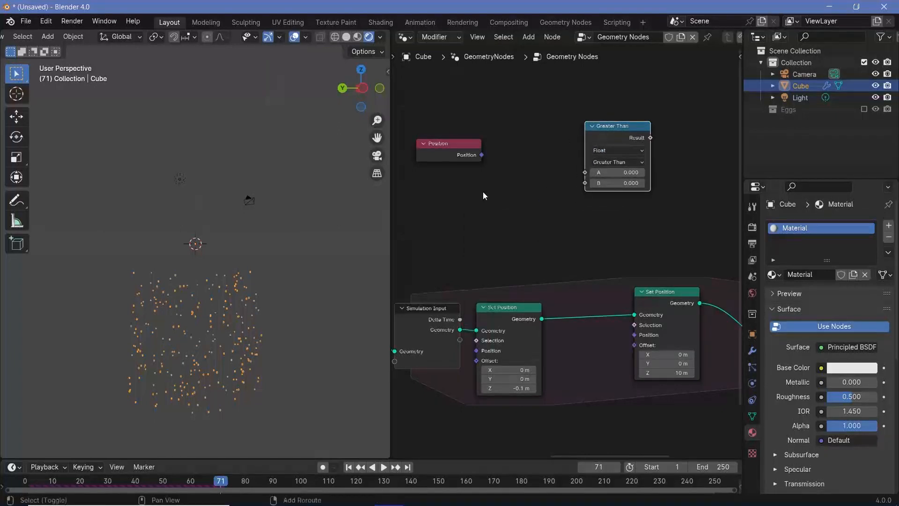
- Add a Separate XYZ node between Position and Compare, linking Position to its Vector and its Z to Compare's A input
key("shift+a")
type("separa")
key("Return")
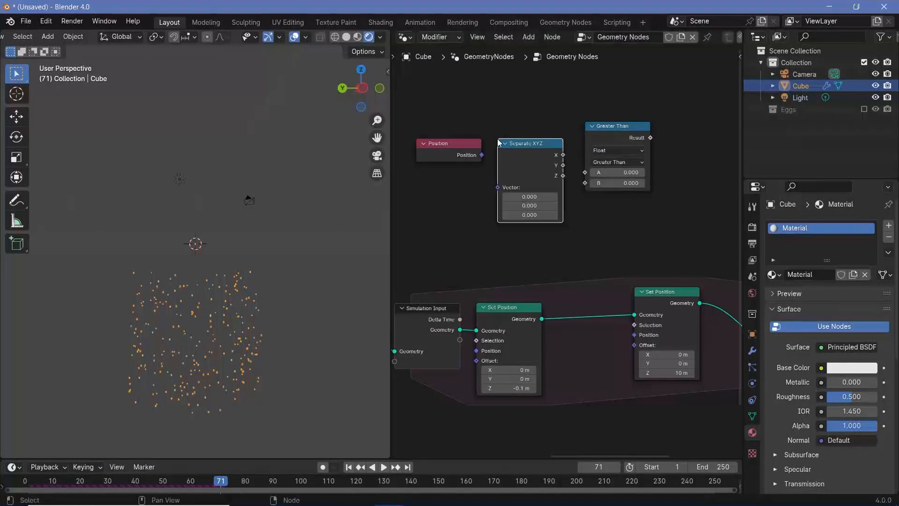
left_click(499, 142)
left_click_drag(482, 155, 505, 195)
left_click_drag(482, 154, 499, 195)
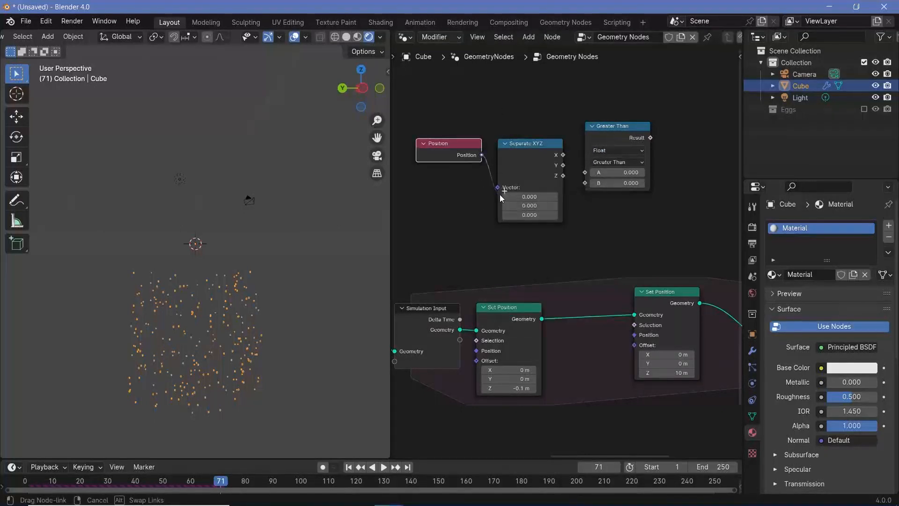
left_click_drag(564, 177, 585, 172)
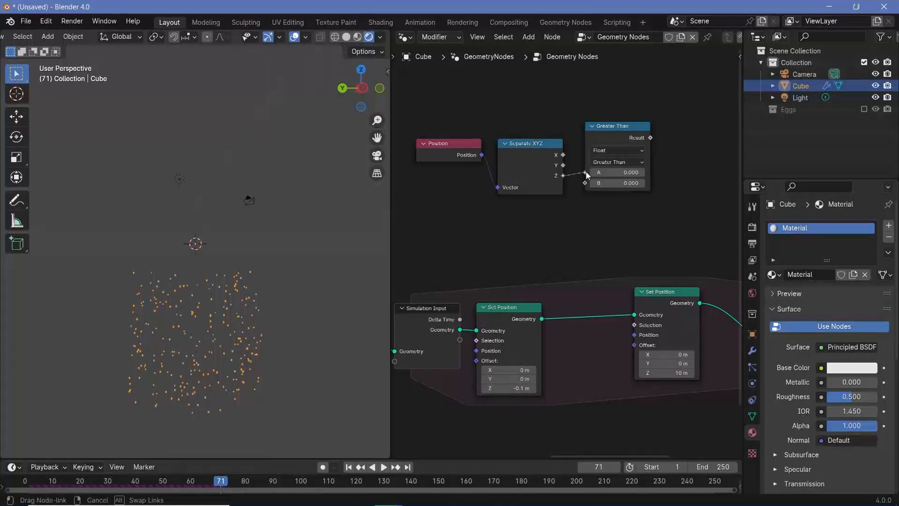
- Set the Compare node to Less Than with B at -5 and link its Result to the second Set Position's Selection
left_click(600, 163)
left_click(600, 184)
left_click(619, 185)
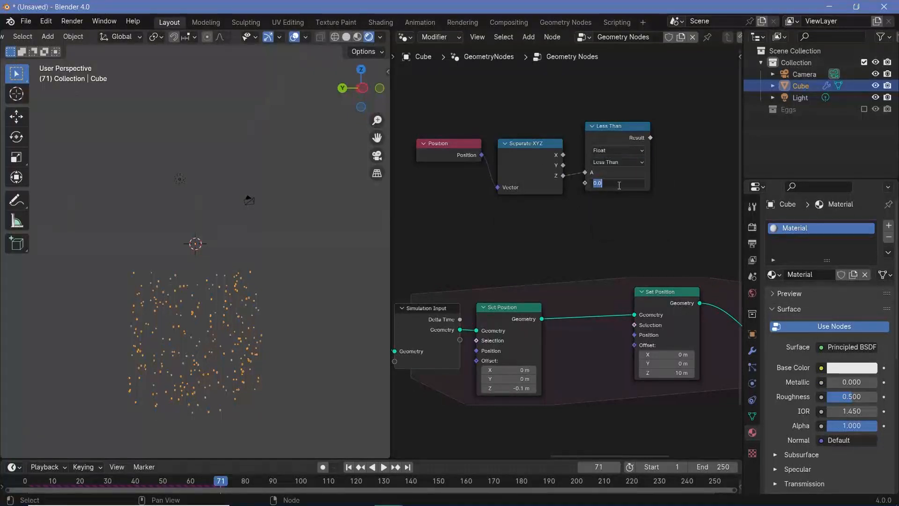
type("-5")
key("Return")
left_click_drag(651, 137, 634, 324)
left_click(669, 373)
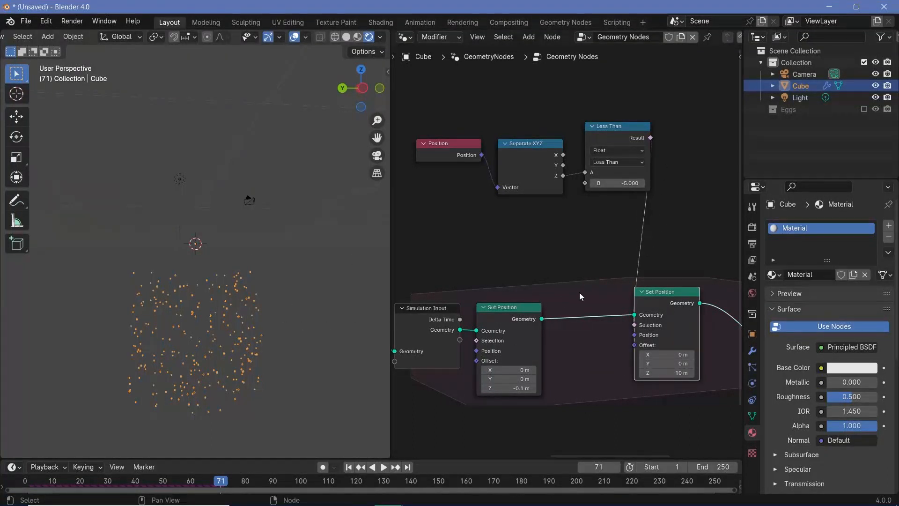
- Play the simulation from the start, then move the Position, Separate XYZ and Less Than nodes closer to the simulation zone
scroll(579, 296, "down", 1)
key("shift+Left")
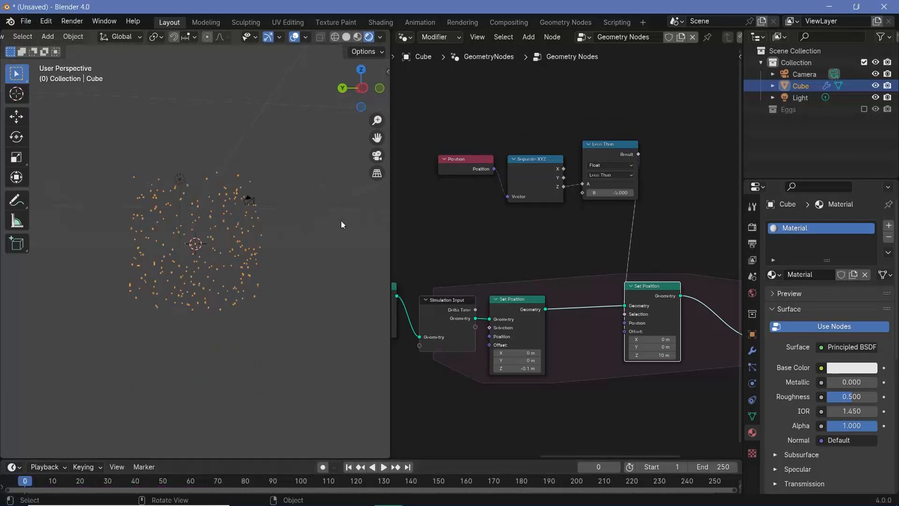
key("space")
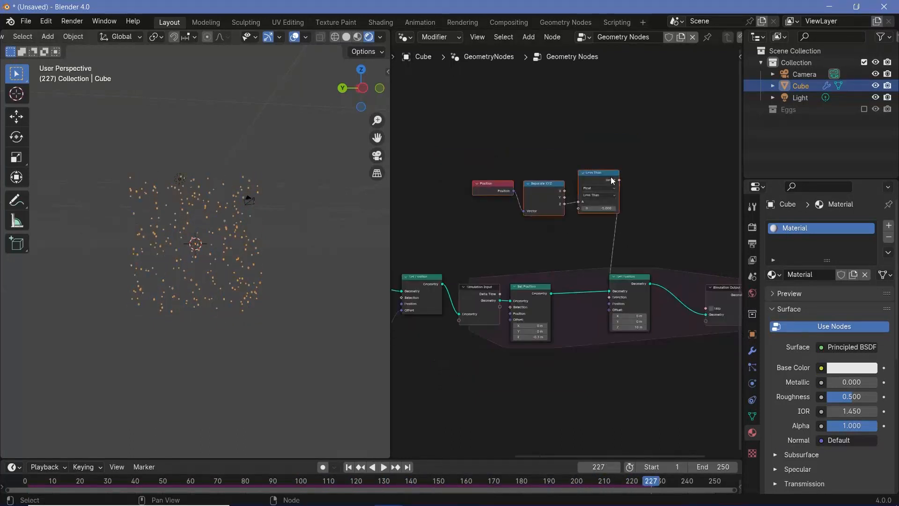
left_click_drag(611, 179, 540, 225)
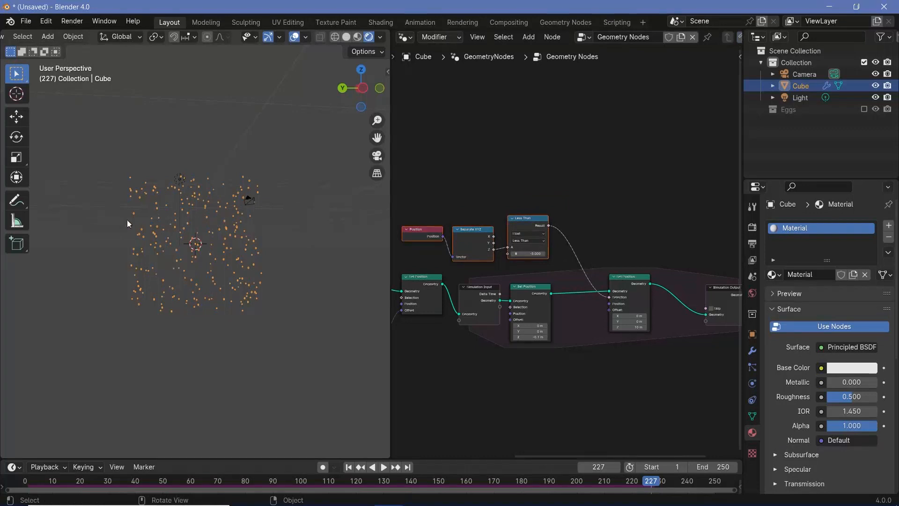
- Widen the gap after Simulation Output and insert an Instance on Points node on its outgoing Geometry link
middle_click_drag(689, 267, 392, 267)
left_click_drag(473, 288, 728, 291)
scroll(656, 291, "up", 2)
middle_click_drag(623, 294, 658, 289)
scroll(658, 288, "up", 2)
key("shift+a")
type("Instance on pon")
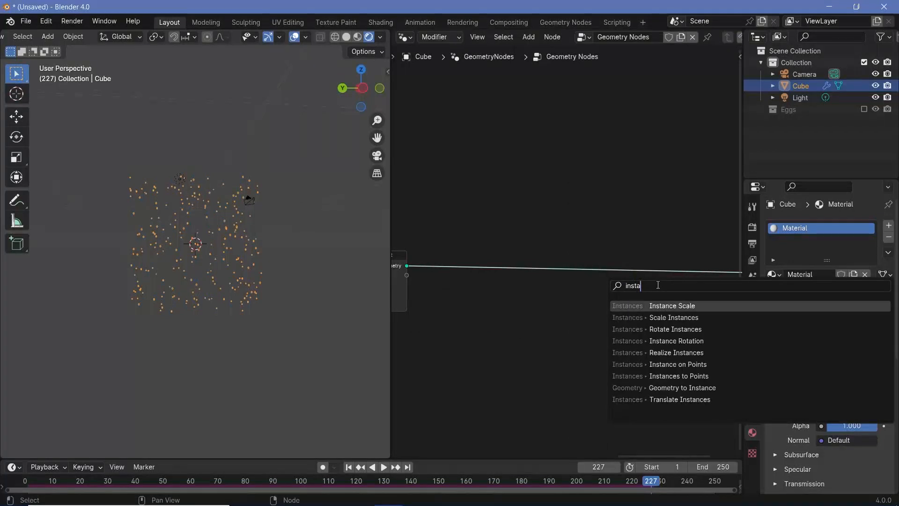
key("Return")
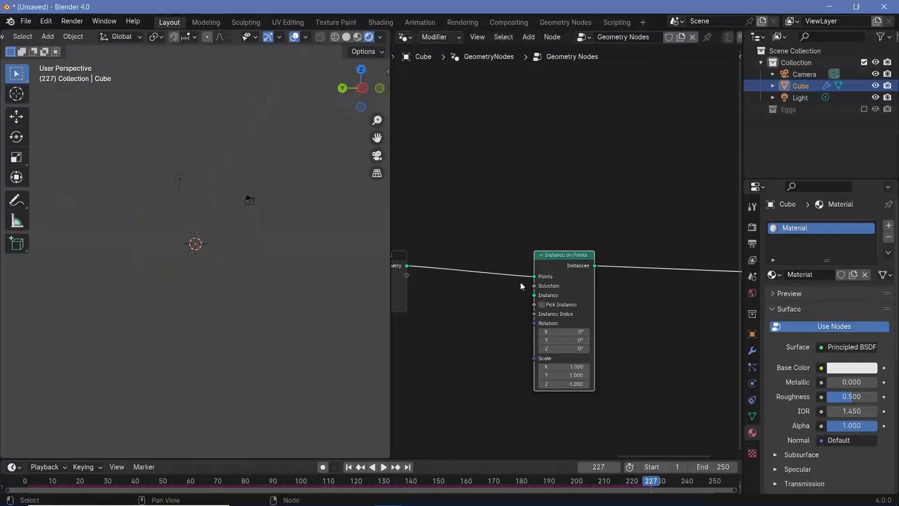
- Start adding a node between Simulation Output and Instance on Points
left_click(585, 302)
key("shift+a")
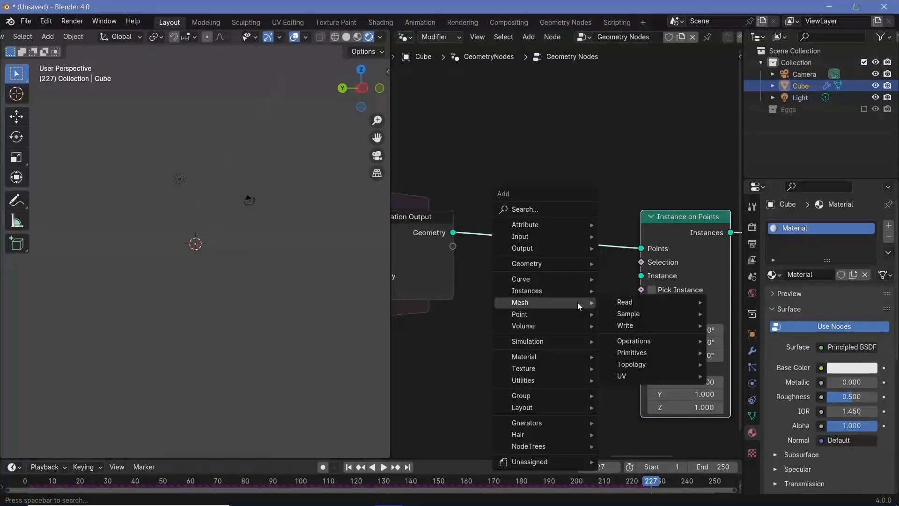
- Add a Collection Info node for the Eggs collection with Separate Children and Reset Children enabled
type("colel")
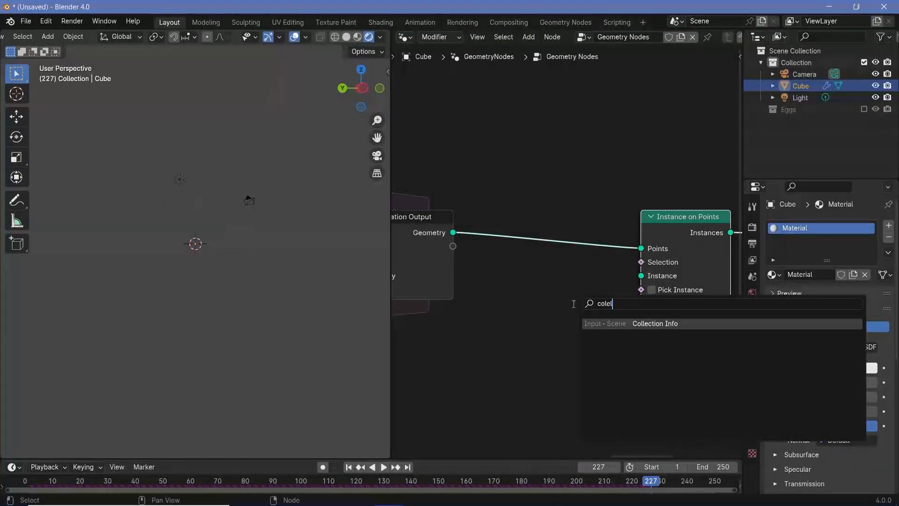
key("Return")
left_click(420, 416)
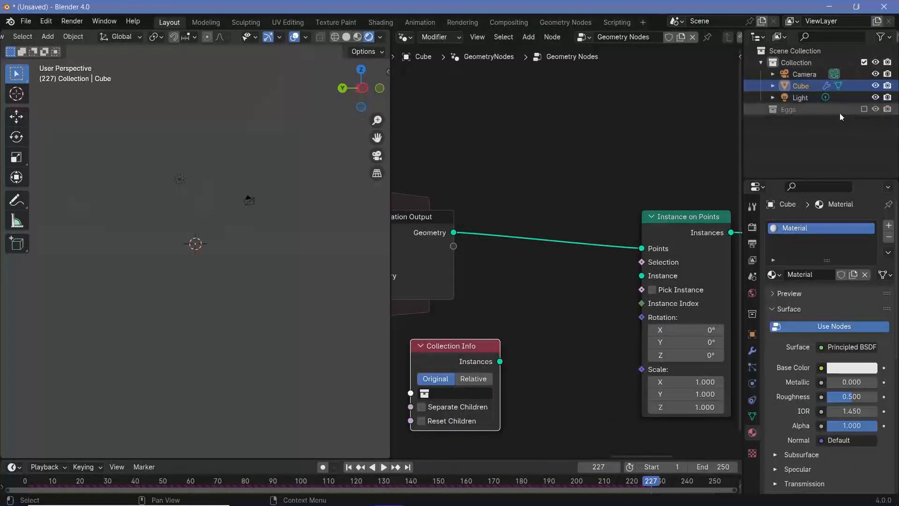
left_click(422, 421)
left_click(453, 393)
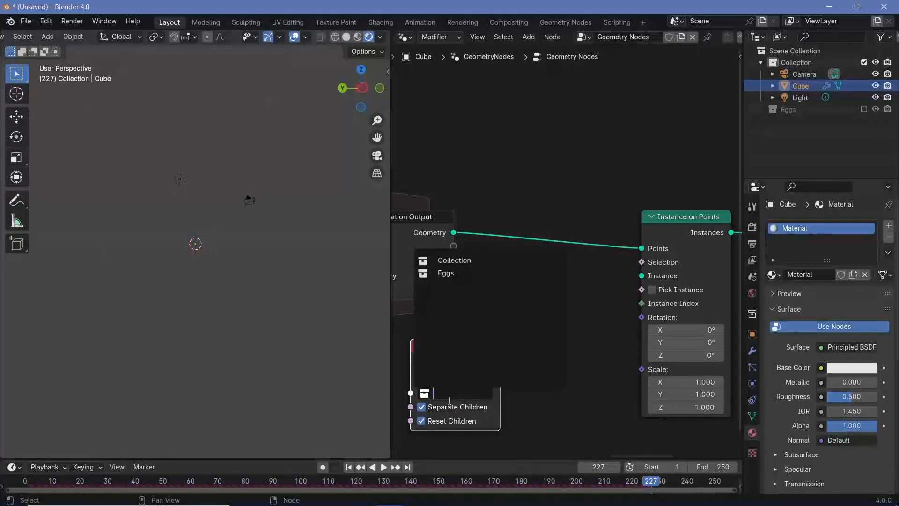
left_click(445, 276)
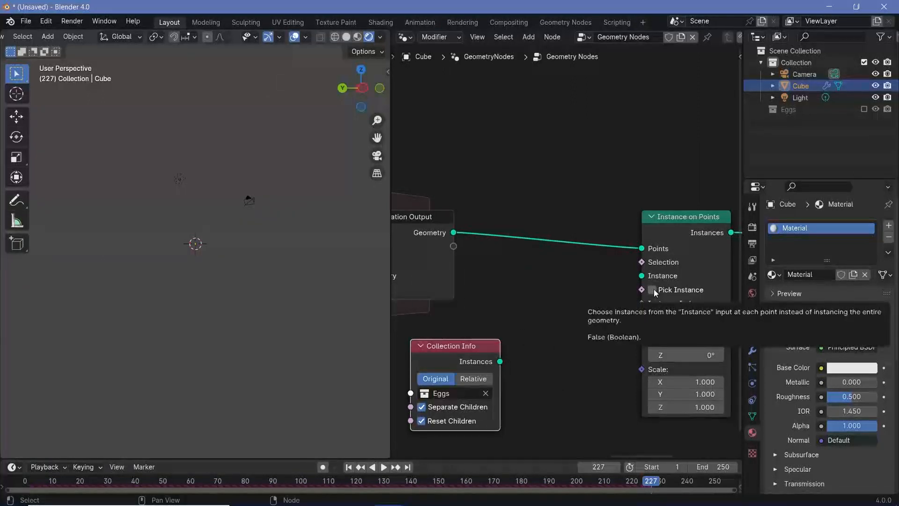
- Enable Pick Instance on the Instance on Points node and connect the Collection Info instances to its Instance input
left_click(653, 289)
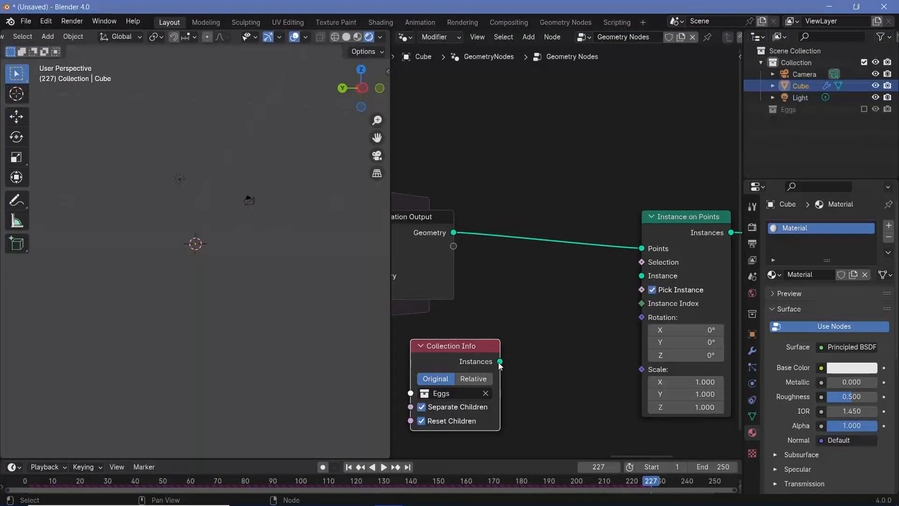
left_click_drag(500, 361, 644, 281)
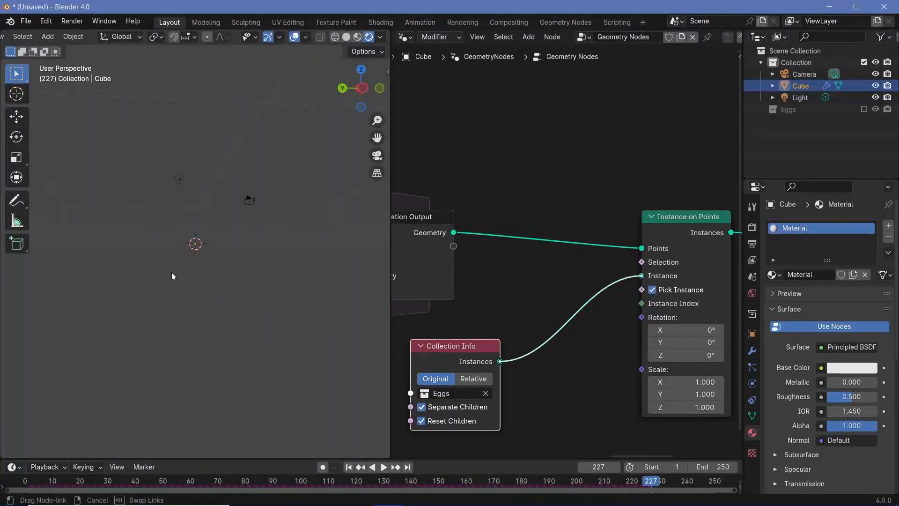
middle_click_drag(598, 400, 539, 369)
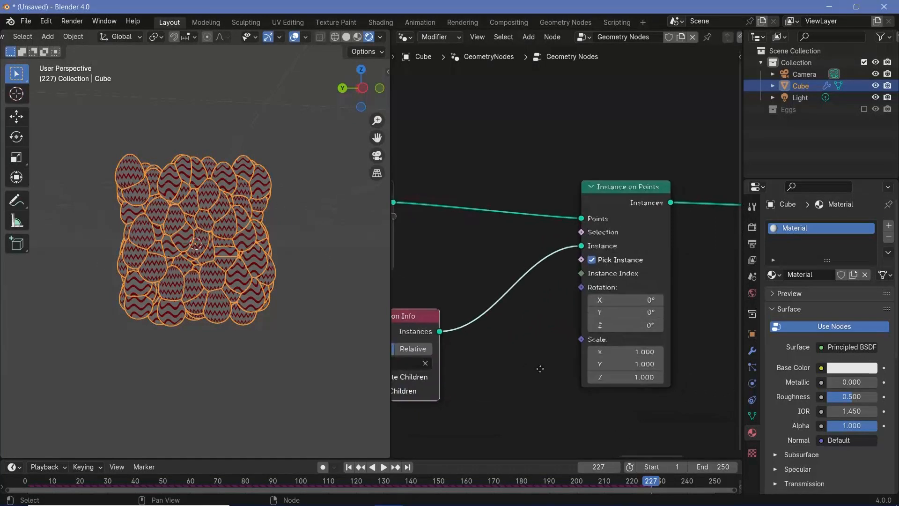
- Add a Random Value node below the Collection Info node and set its seed to 125
scroll(539, 369, "up", 1)
middle_click_drag(485, 391, 557, 331)
key("shift+a")
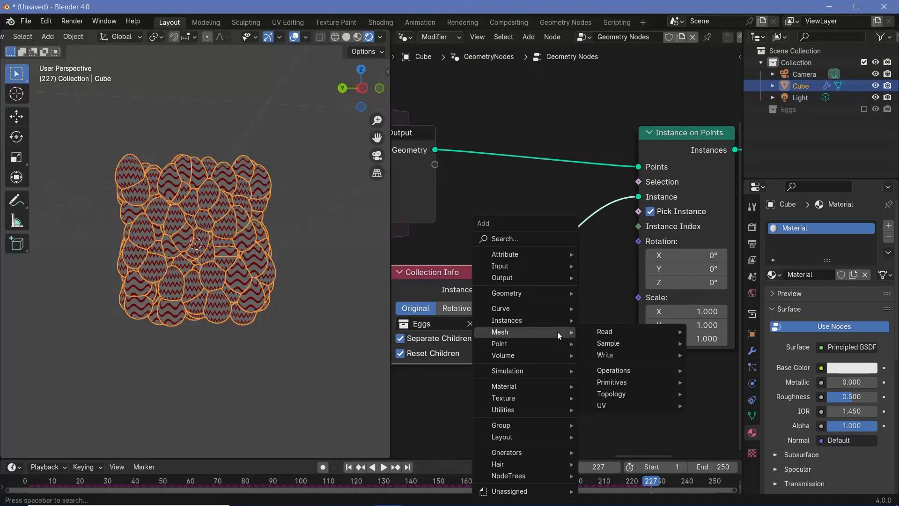
type("random")
key("Return")
left_click(613, 392)
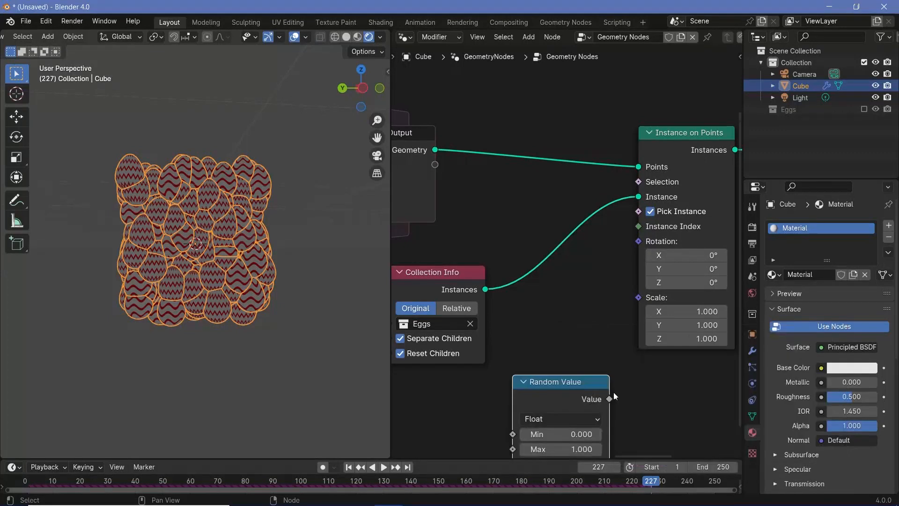
middle_click_drag(614, 392, 601, 281)
left_click_drag(543, 368, 695, 367)
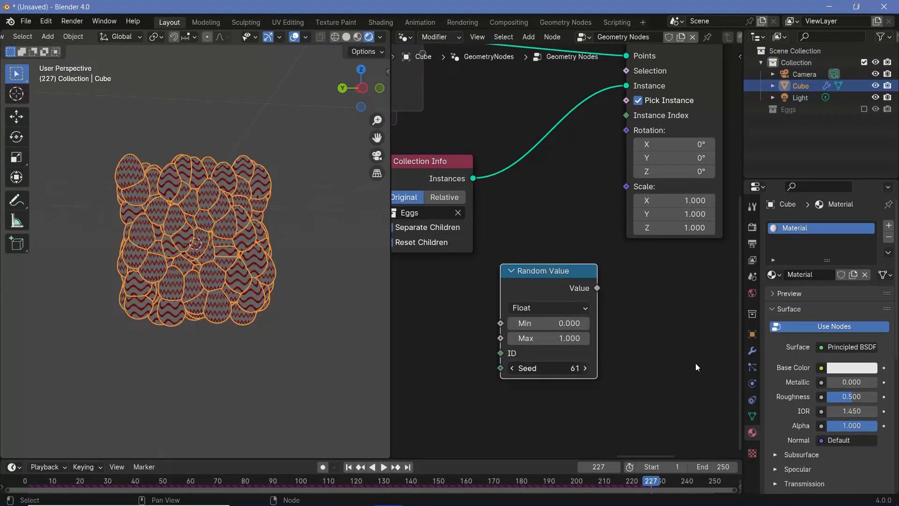
- Set the Random Value maximum to 0.2 and connect its output to the Scale input of Instance on Points
left_click(546, 339)
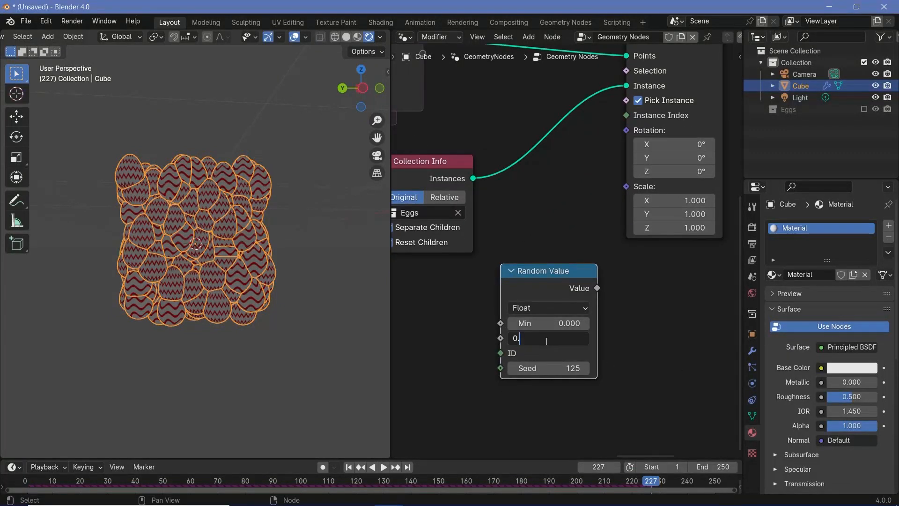
type("0.2")
key("Return")
left_click_drag(597, 288, 626, 187)
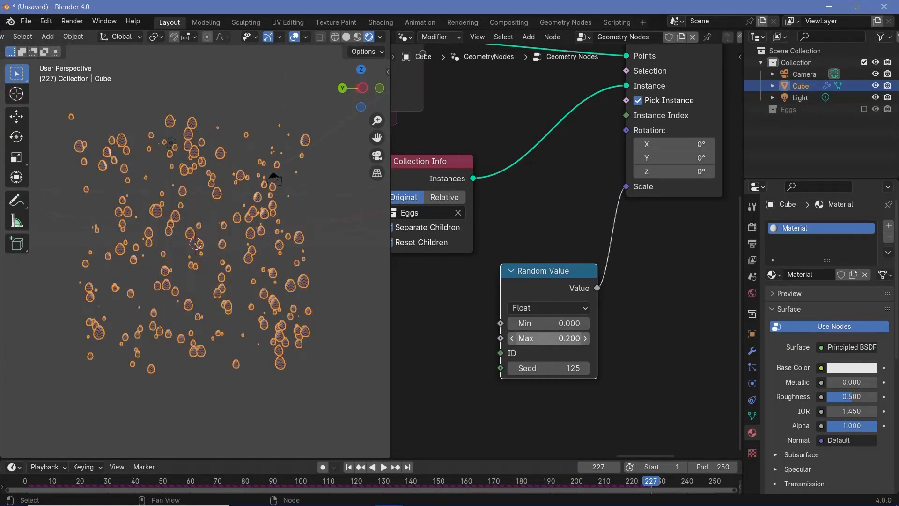
- Set the scale Random Value node's range to a maximum of 0.5 and a minimum of 0.1, and move the node lower
left_click(550, 338)
type("0.5")
key("Return")
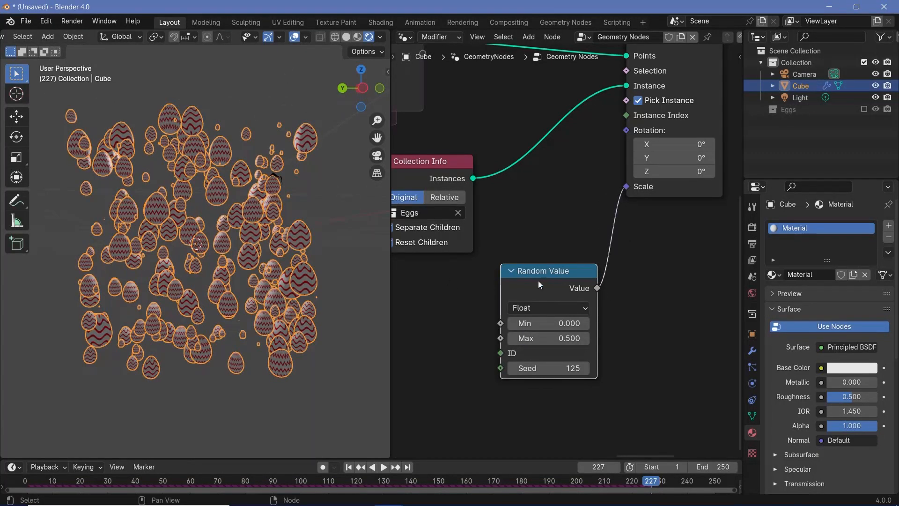
left_click(539, 323)
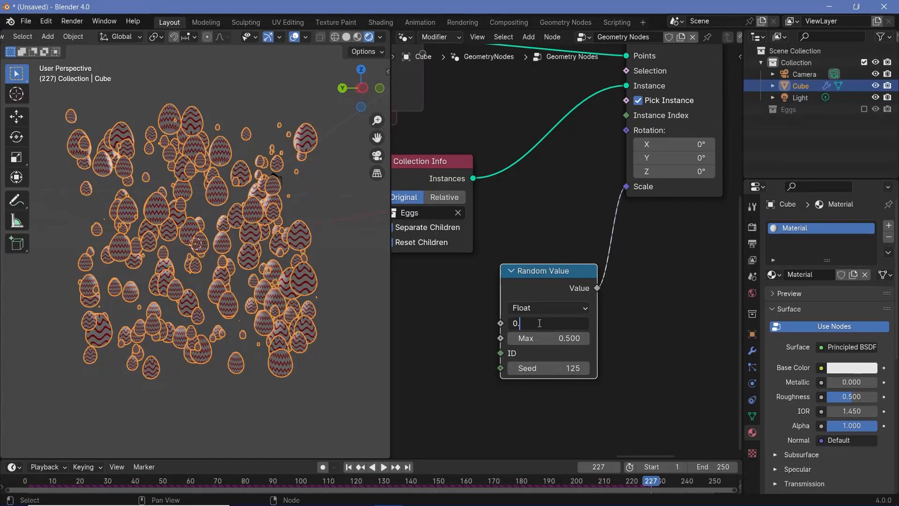
type("0.`")
key("Return")
scroll(544, 221, "down", 1)
left_click_drag(558, 275, 545, 324)
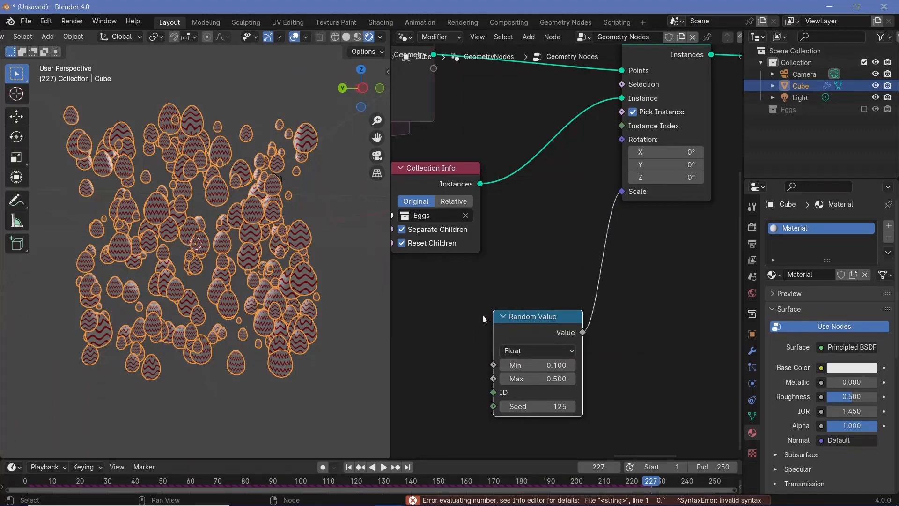
- Duplicate the Random Value node, place the copy below Collection Info and change its data type to Vector
key("shift+d")
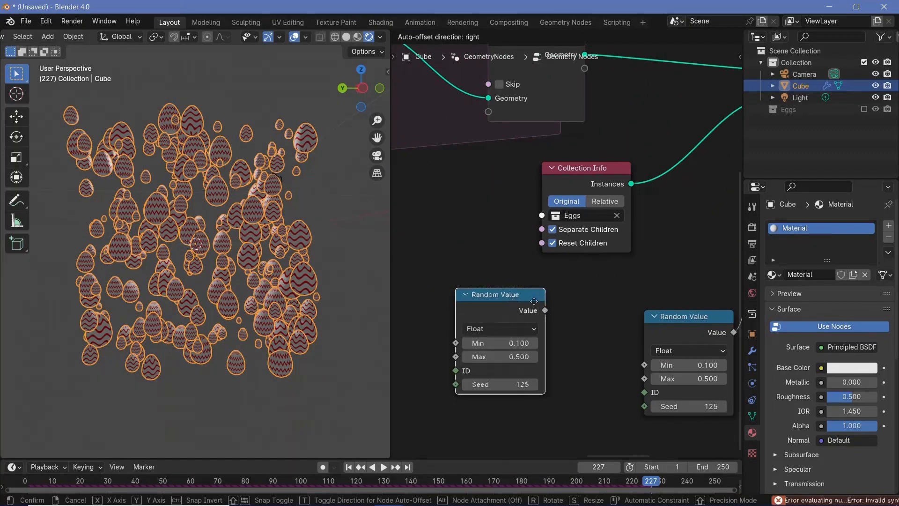
left_click(588, 294)
left_click(543, 321)
left_click(538, 368)
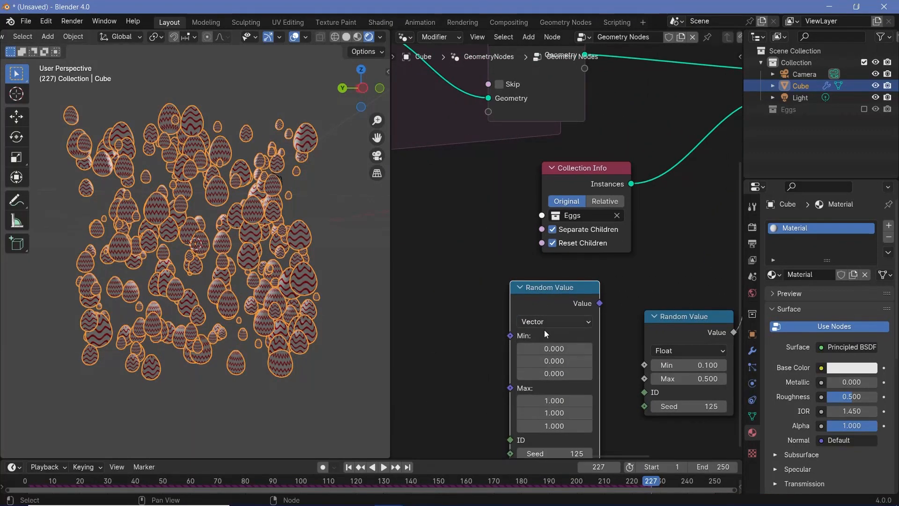
- Set all three minimum components of the vector Random Value to -3.142 and all three maximum components to pi
left_click_drag(543, 348, 541, 374)
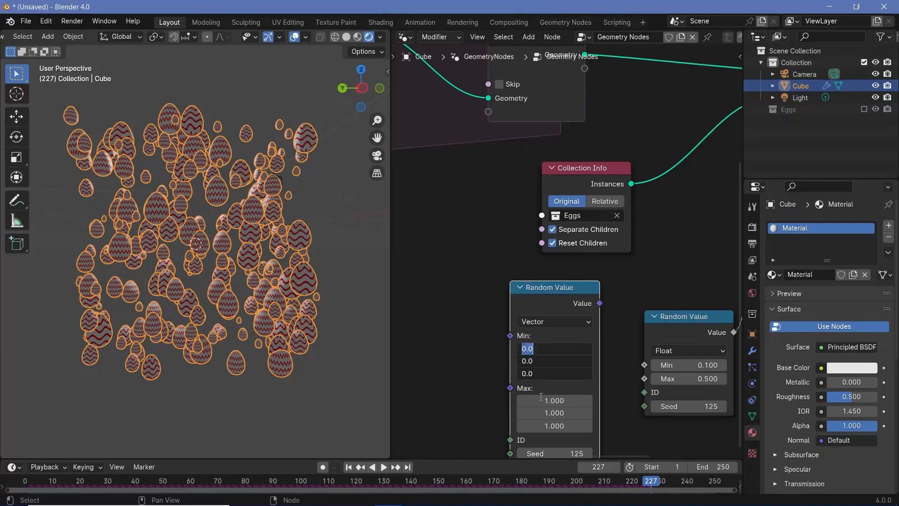
type("-3.142")
key("Return")
left_click_drag(540, 400, 542, 425)
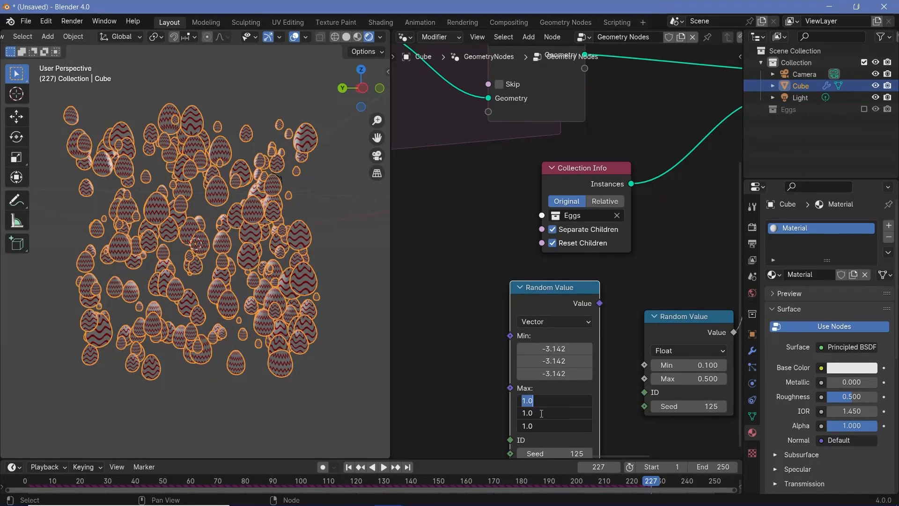
type("pi")
key("Return")
- Connect the vector Random Value to the Rotation input of Instance on Points and move the node away from the others
scroll(461, 308, "down", 1)
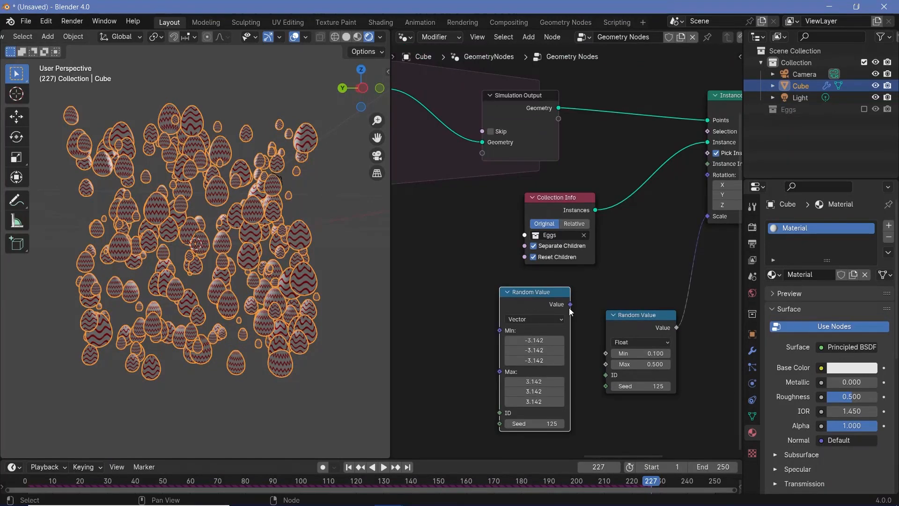
left_click_drag(571, 305, 704, 179)
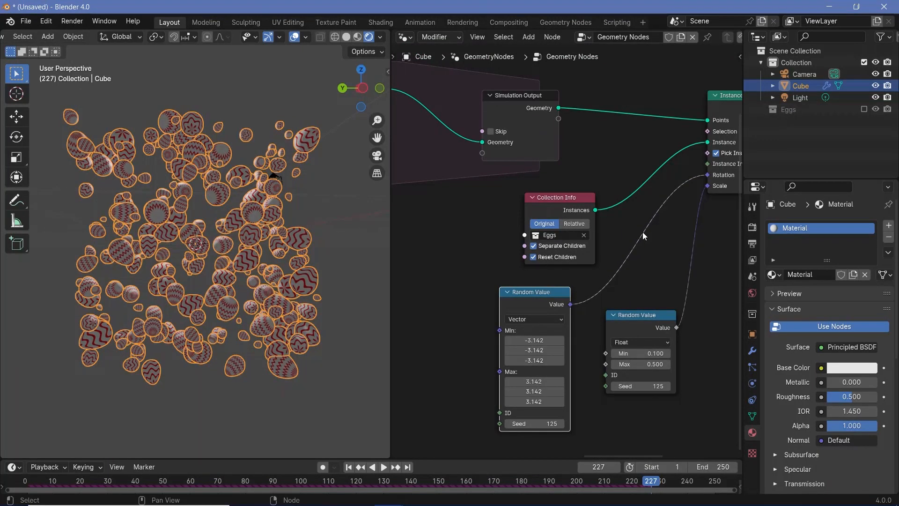
left_click_drag(541, 304, 480, 312)
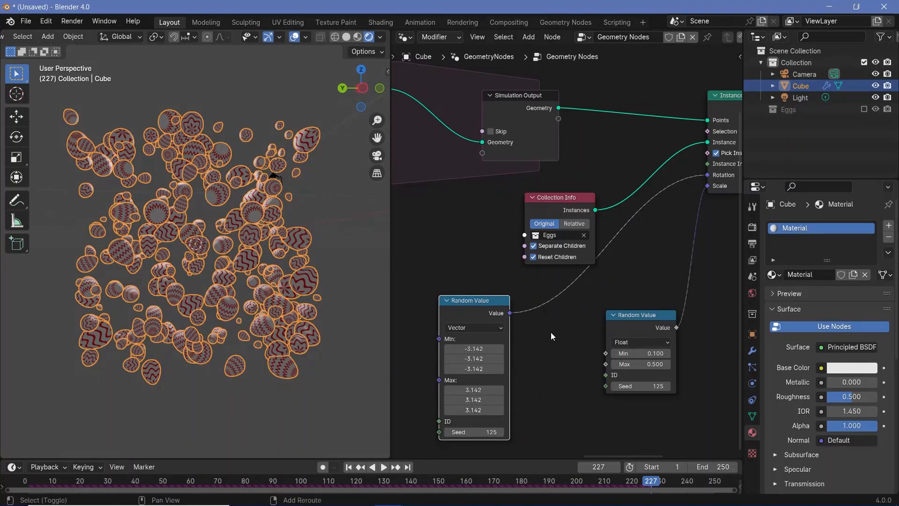
- Insert a Vector Math node set to Add into the rotation link after the vector Random Value node
key("shift+a")
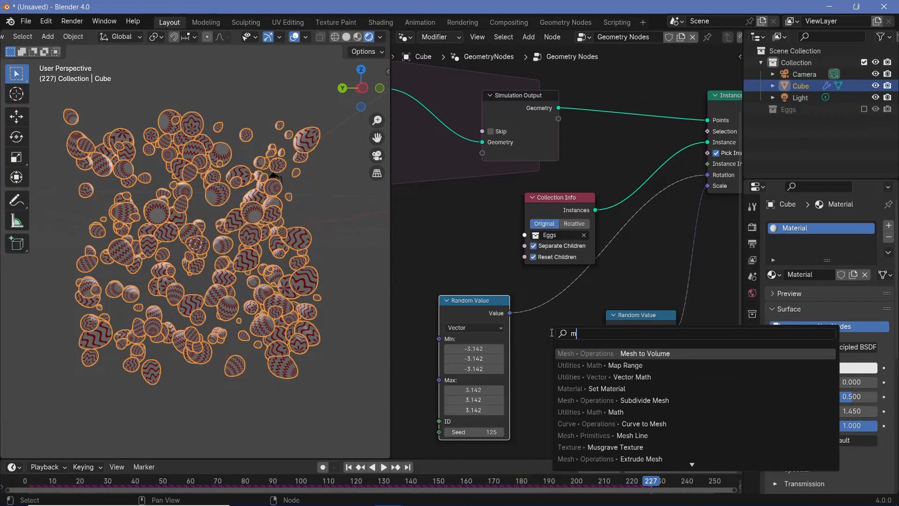
type("vector ma")
key("Return")
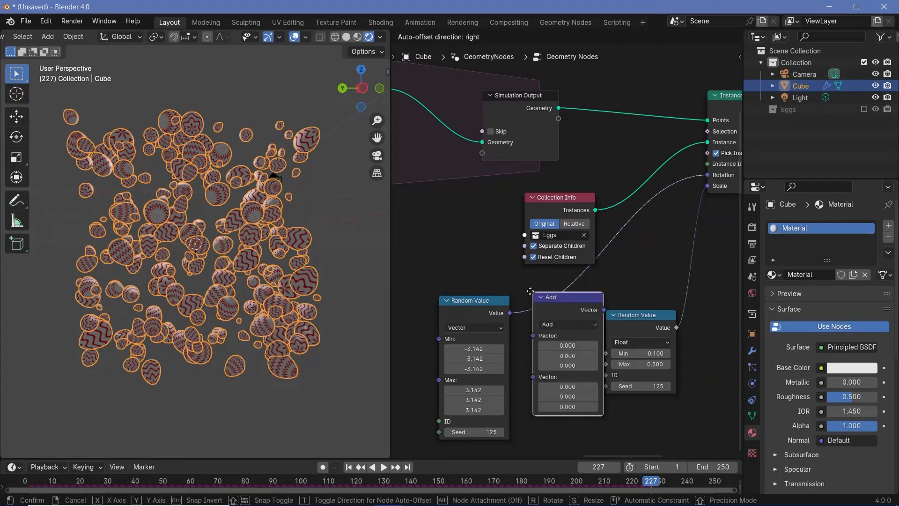
left_click(550, 344)
left_click_drag(443, 300, 403, 252)
- Connect a new Combine XYZ node to the second vector input of the Add node and increase its Y value
middle_click_drag(482, 421, 555, 368)
key("shift+a")
type("comp")
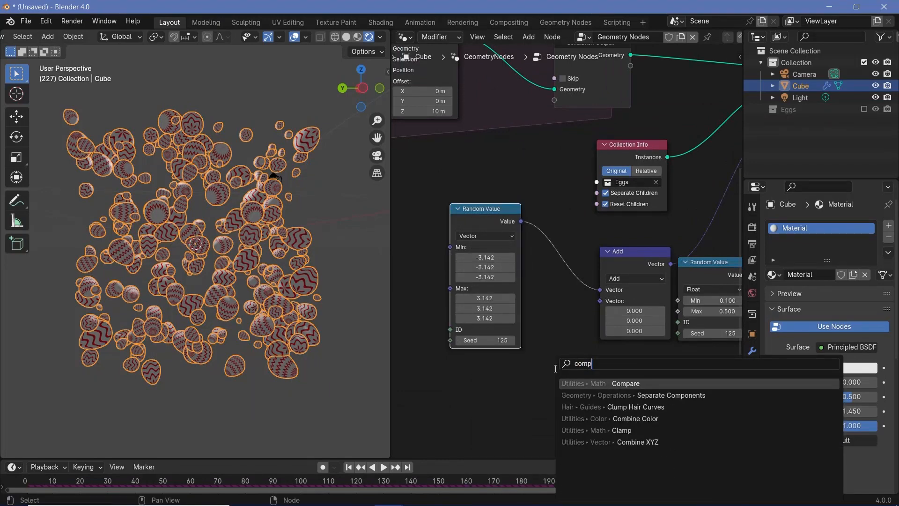
left_click_drag(547, 389, 600, 301)
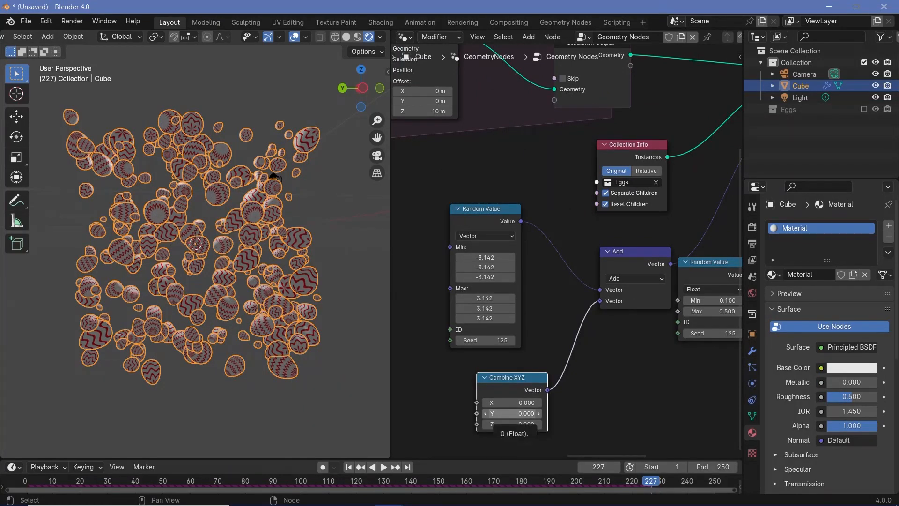
left_click_drag(515, 413, 597, 413)
- Insert a Store Named Attribute node between Instance on Points and Group Output
key("Home")
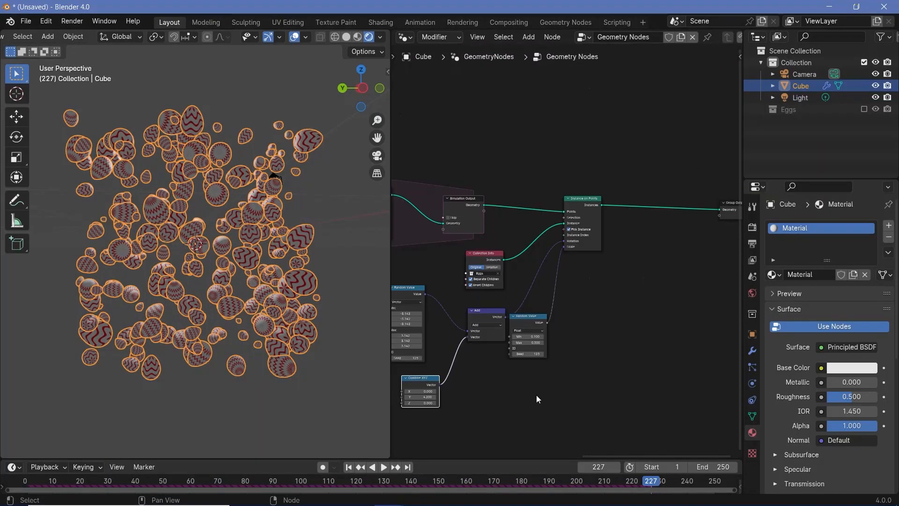
scroll(223, 307, "down", 3)
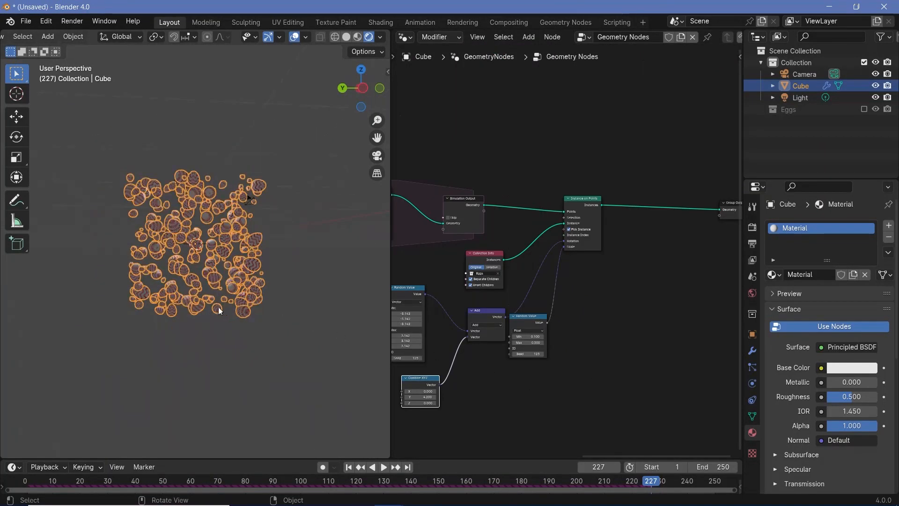
scroll(232, 266, "up", 8)
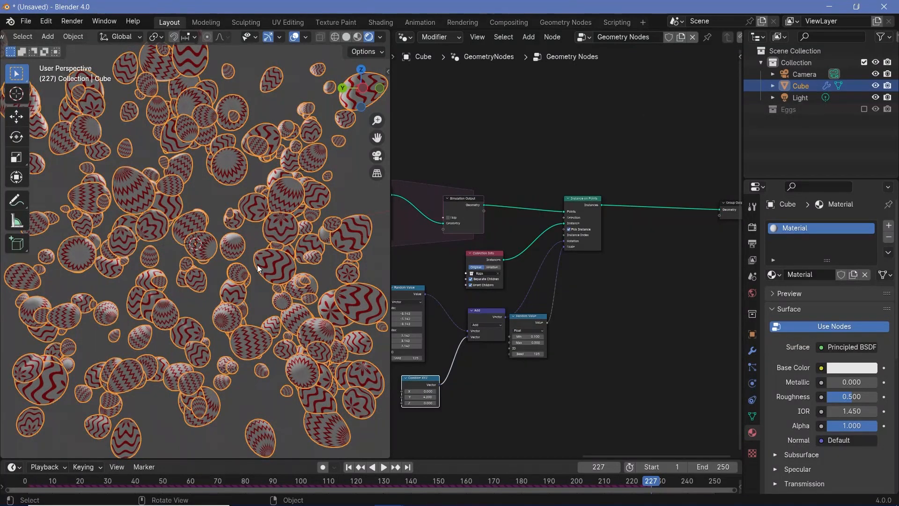
scroll(522, 264, "up", 2)
key("shift+a")
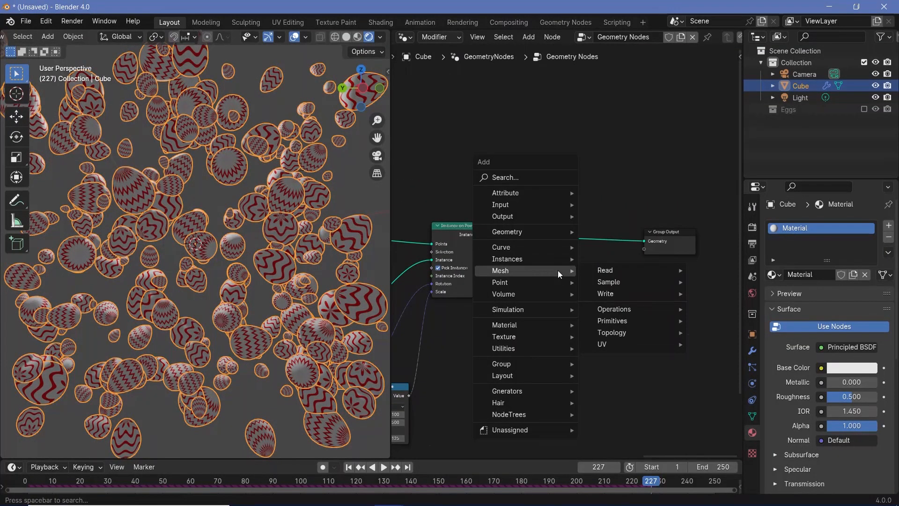
type("stire na")
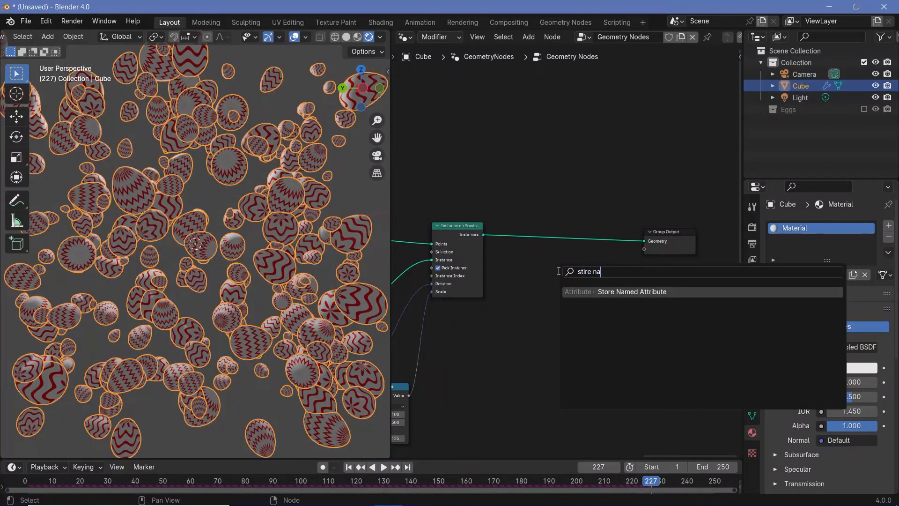
key("Return")
left_click(519, 323)
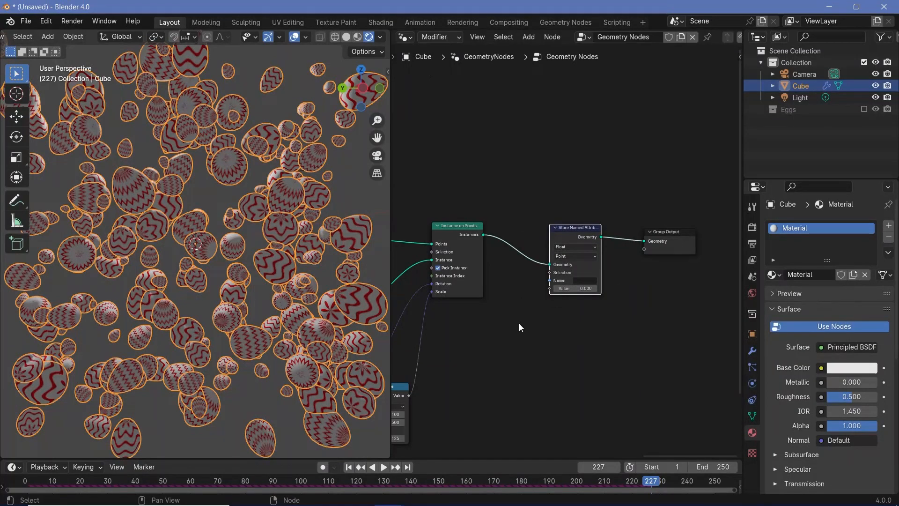
- Set the Store Named Attribute node's domain to Instance and name the attribute egghue
scroll(519, 323, "up", 5)
scroll(522, 320, "up", 1)
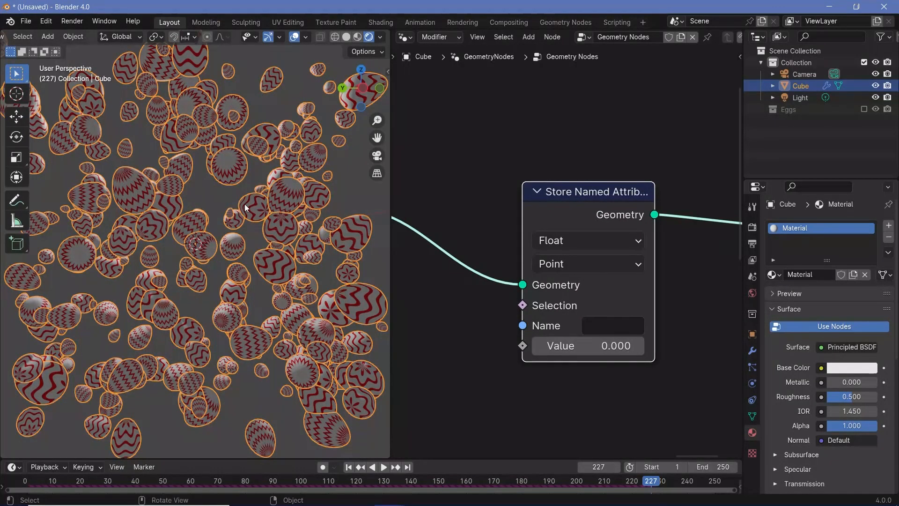
left_click(567, 262)
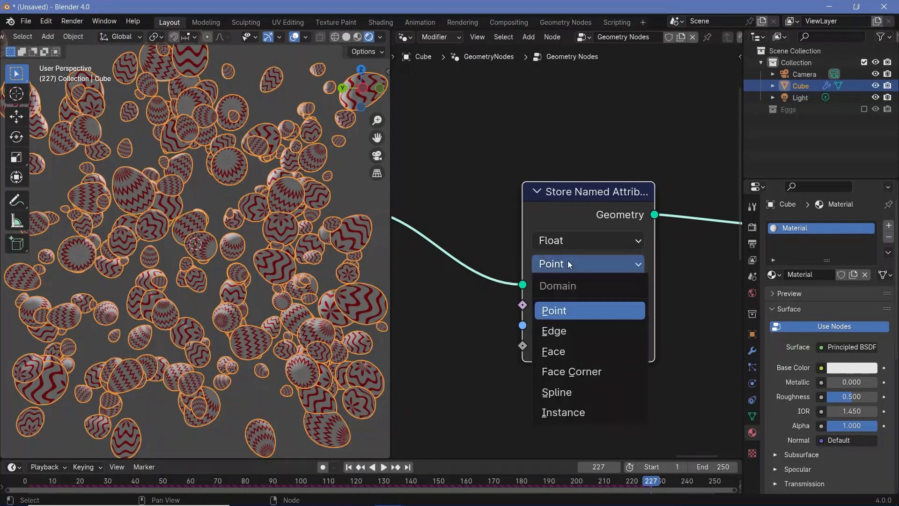
left_click(561, 412)
left_click(657, 309)
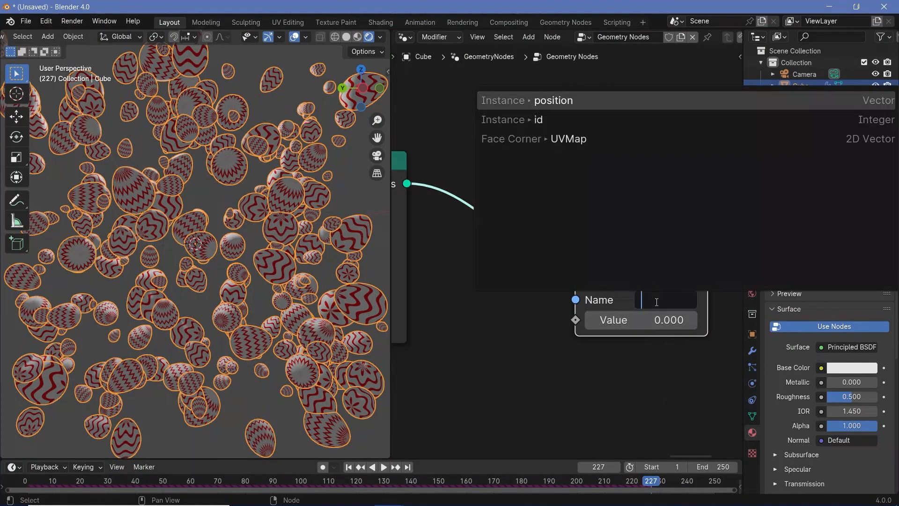
type("egghue")
key("Return")
- Add a float Random Value node with seed 295 and connect it to the Value input of Store Named Attribute
middle_click_drag(552, 353, 603, 316)
key("shift+a")
type("random")
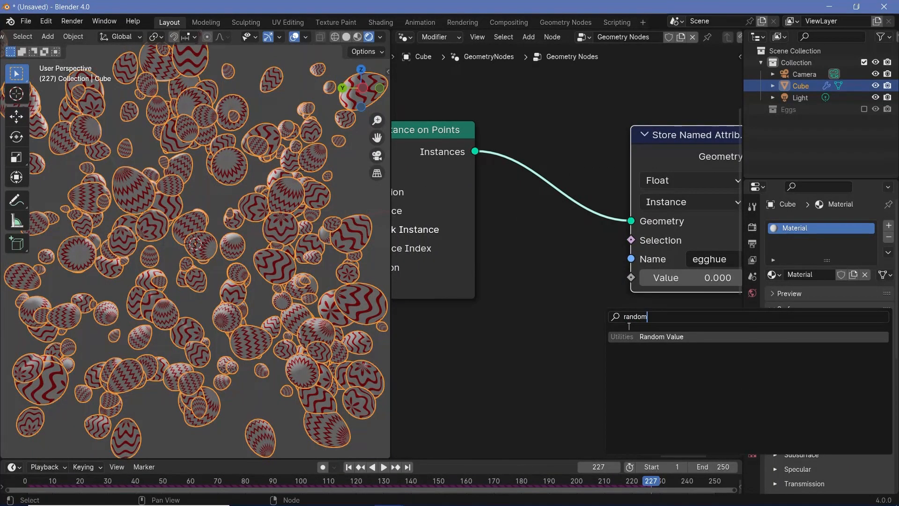
key("Return")
left_click(520, 275)
left_click_drag(578, 408, 608, 408)
left_click_drag(545, 311, 476, 354)
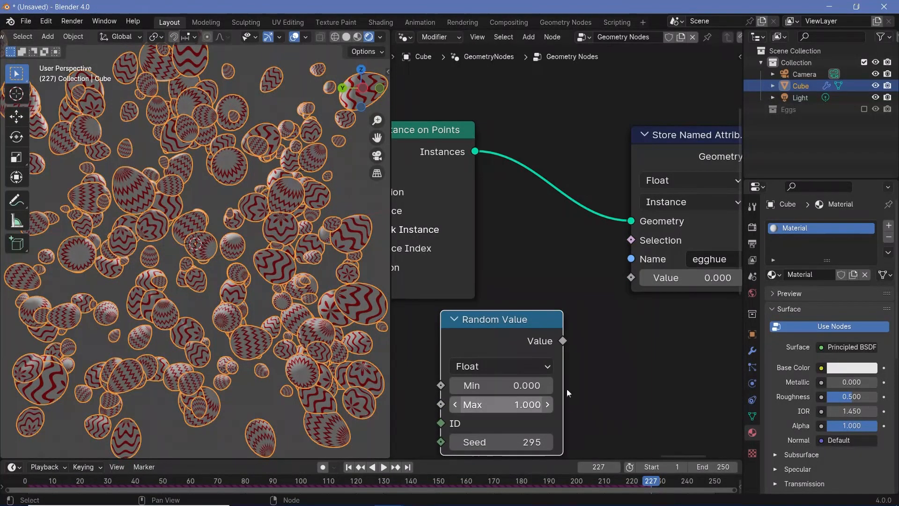
left_click_drag(563, 341, 630, 305)
scroll(634, 321, "down", 2)
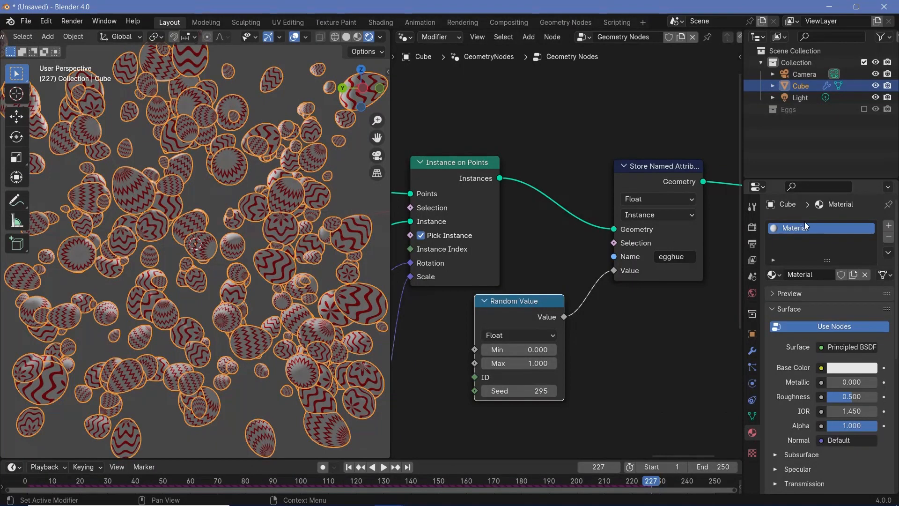
- Assign the Egg.001 material to the cube and show it in the Shader Editor
left_click(772, 275)
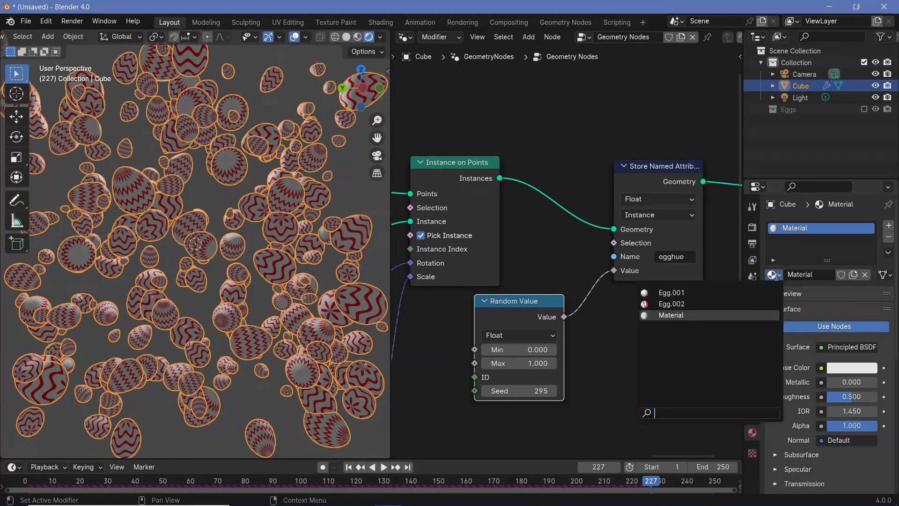
left_click(683, 293)
left_click(398, 40)
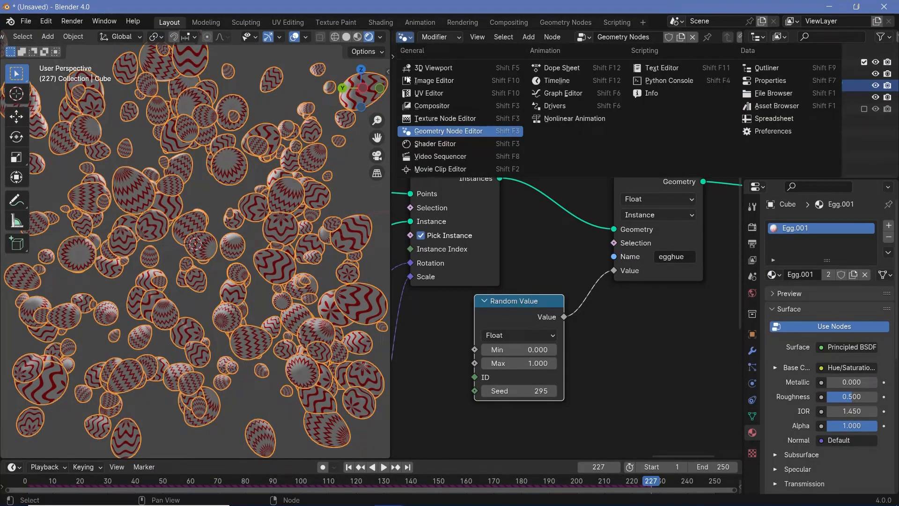
left_click(422, 144)
- Set the Hue of Egg.001's Hue/Saturation/Value node to 0.5
scroll(575, 173, "left", 15)
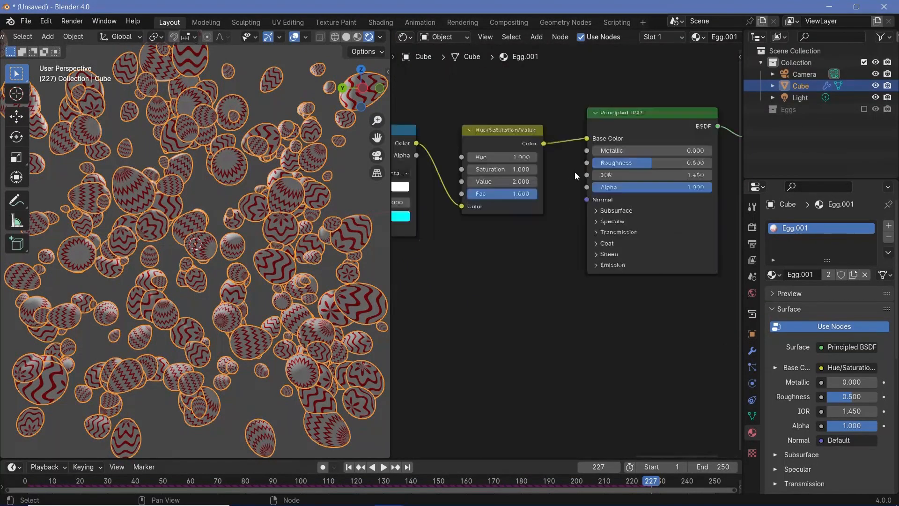
scroll(505, 195, "down", 2)
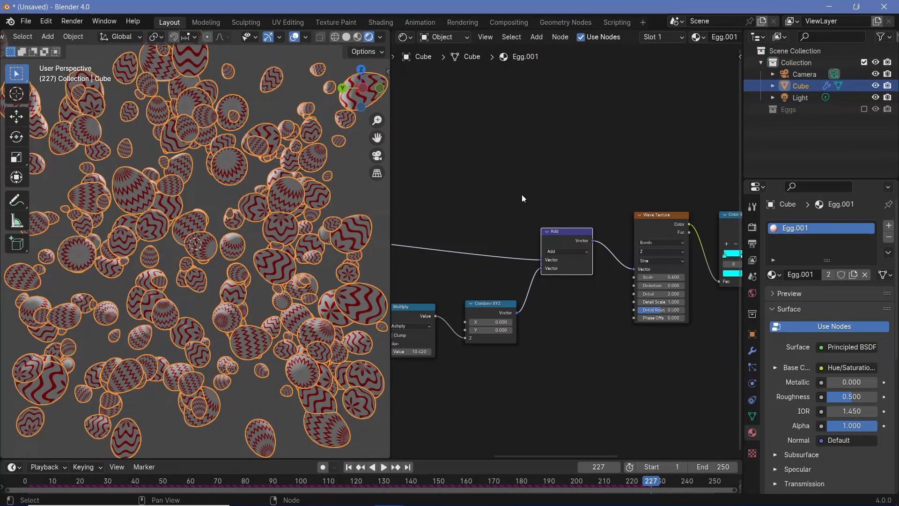
key("a")
scroll(531, 193, "down", 1)
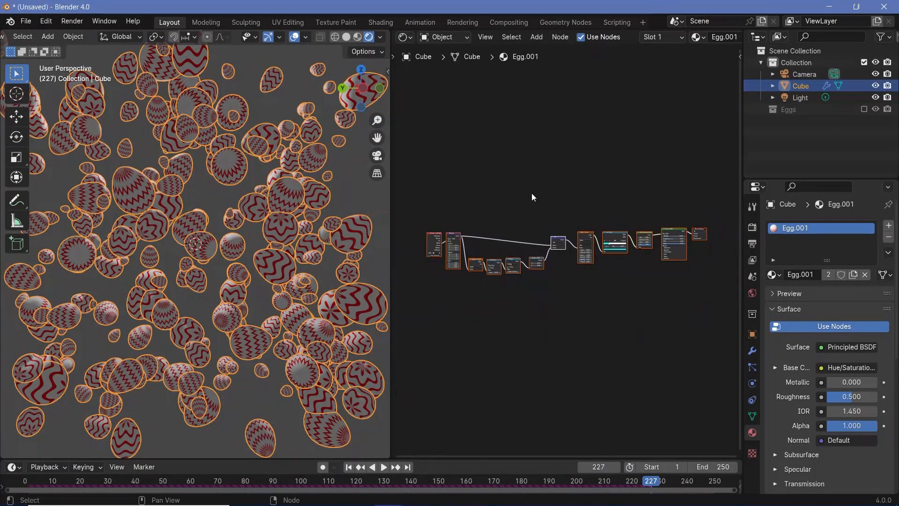
middle_click_drag(633, 279, 574, 302)
scroll(574, 303, "up", 7)
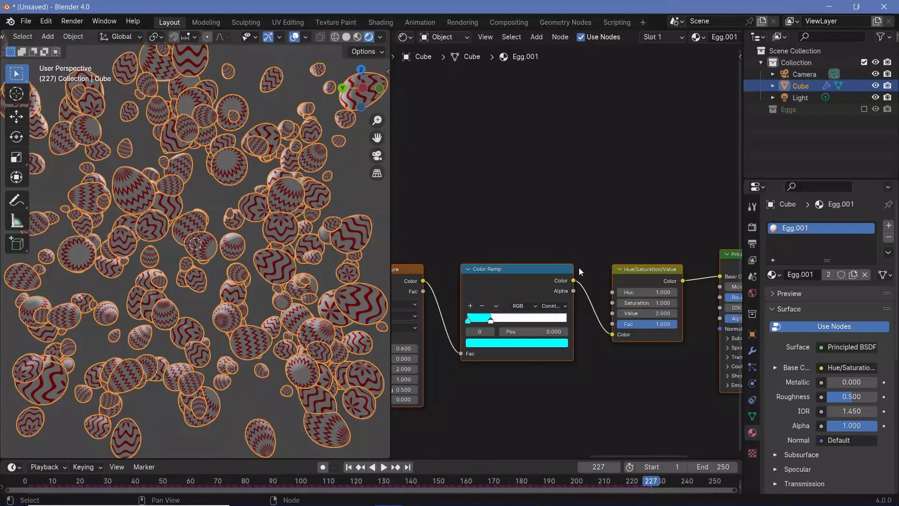
left_click_drag(635, 292, 574, 293)
left_click_drag(636, 293, 604, 292)
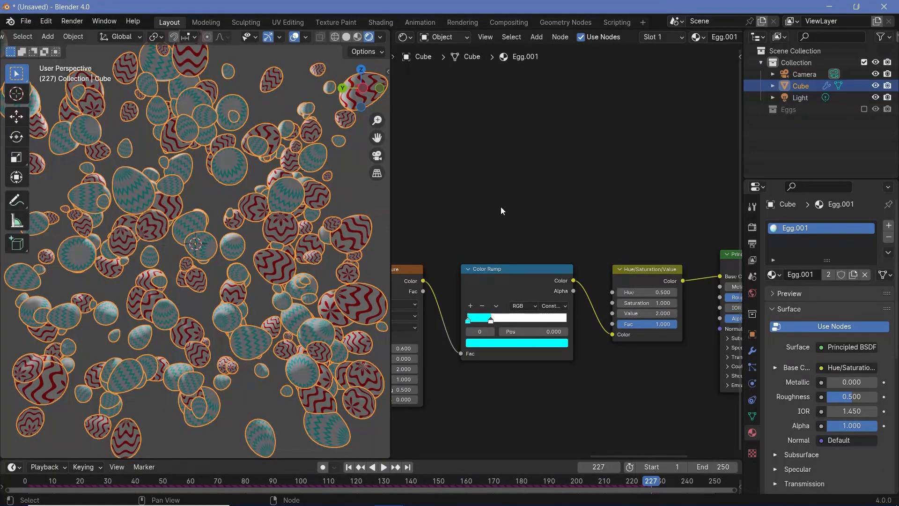
- Add an Attribute node above the Color Ramp in Egg.001 and name its attribute egghue
key("a")
key("alt+a")
key("shift+a")
type("atr")
left_click(544, 252)
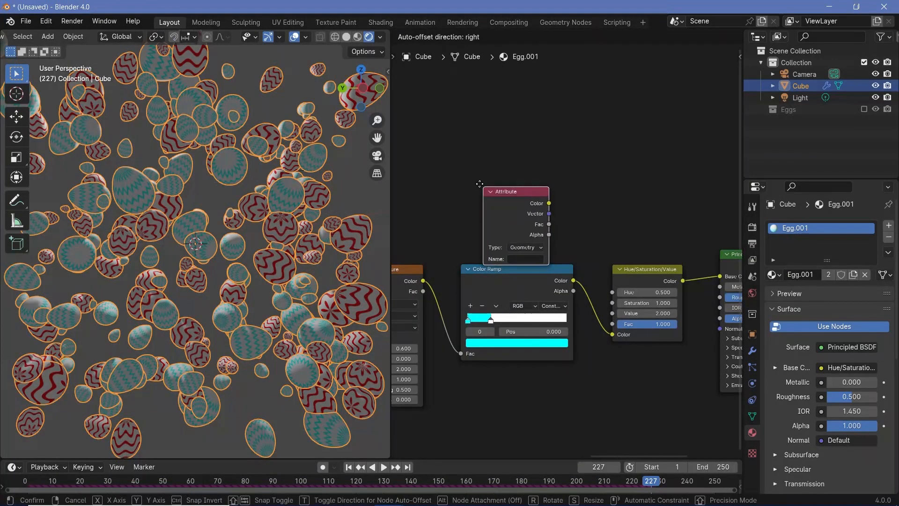
left_click(523, 247)
type("egghue")
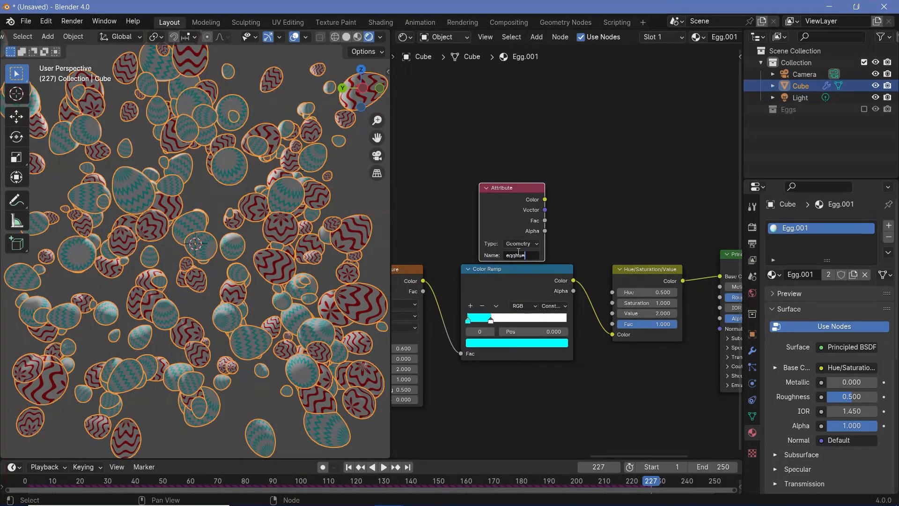
key("Return")
- Set the Attribute node's type to Instancer and connect its Fac output to the Hue input of Hue/Saturation/Value
scroll(495, 246, "up", 2)
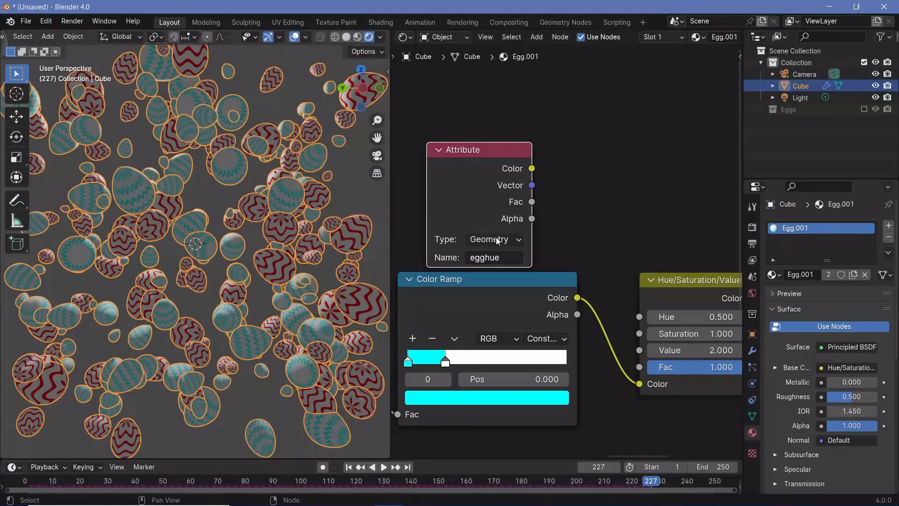
left_click(496, 239)
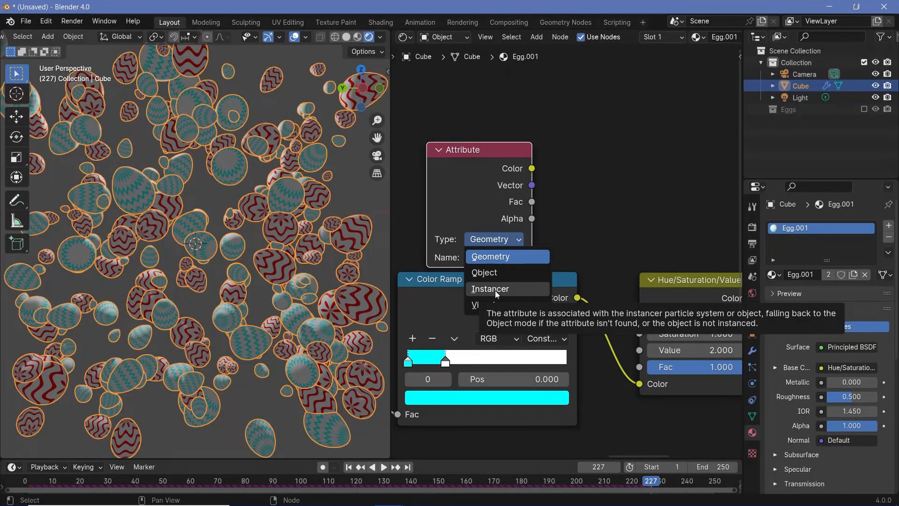
left_click(509, 288)
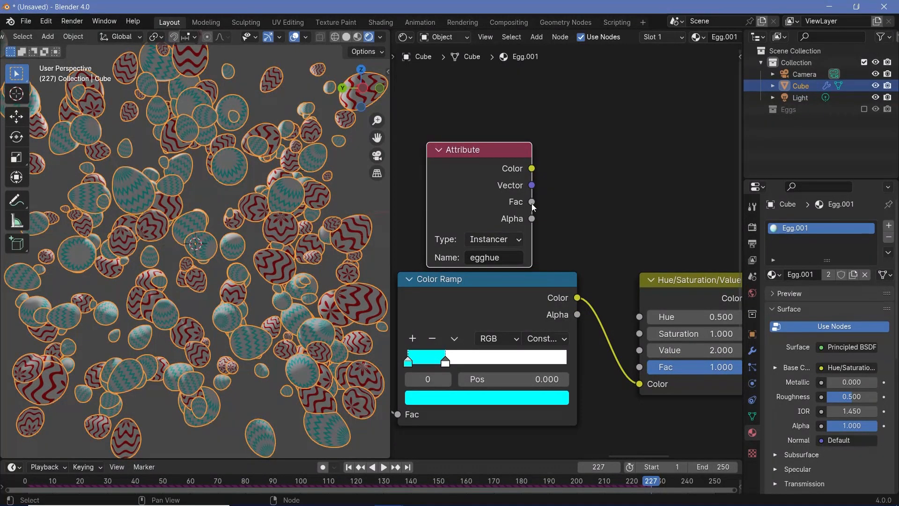
left_click_drag(531, 202, 639, 314)
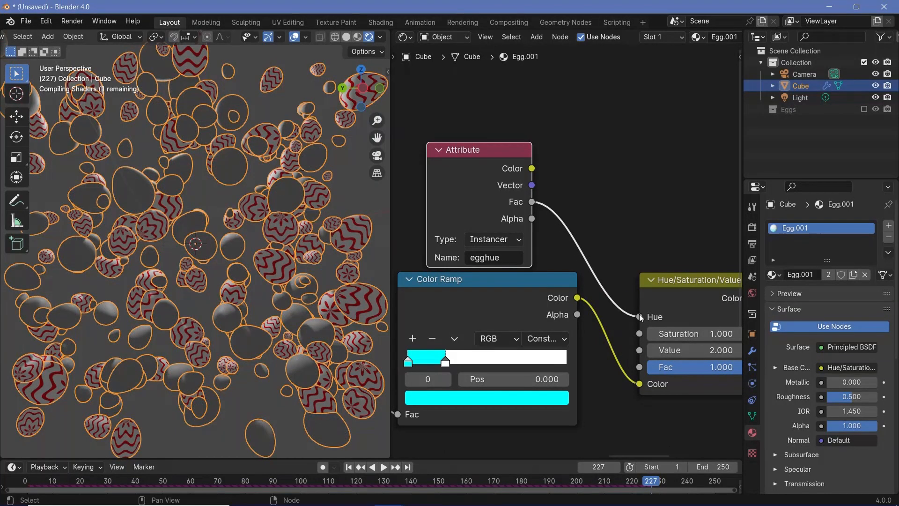
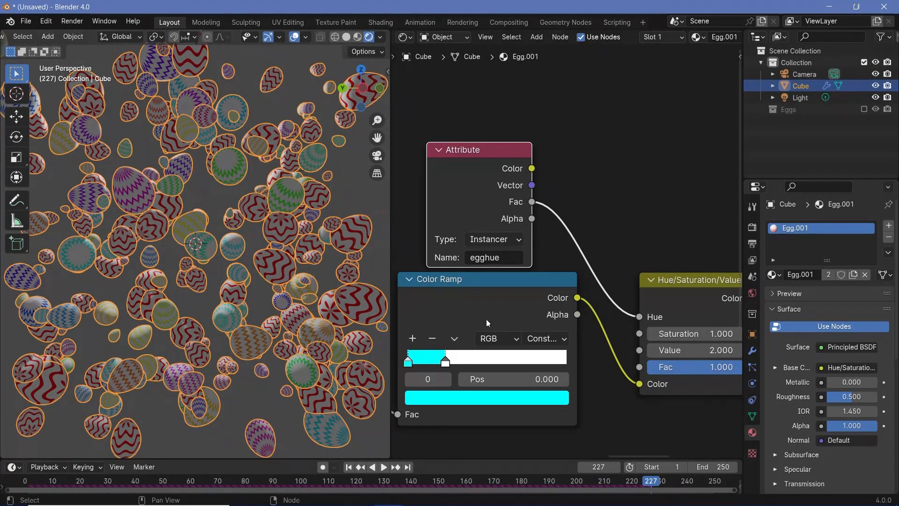
- Switch the cube to the Egg.002 material and add an Attribute node above its Color Ramp
left_click(773, 274)
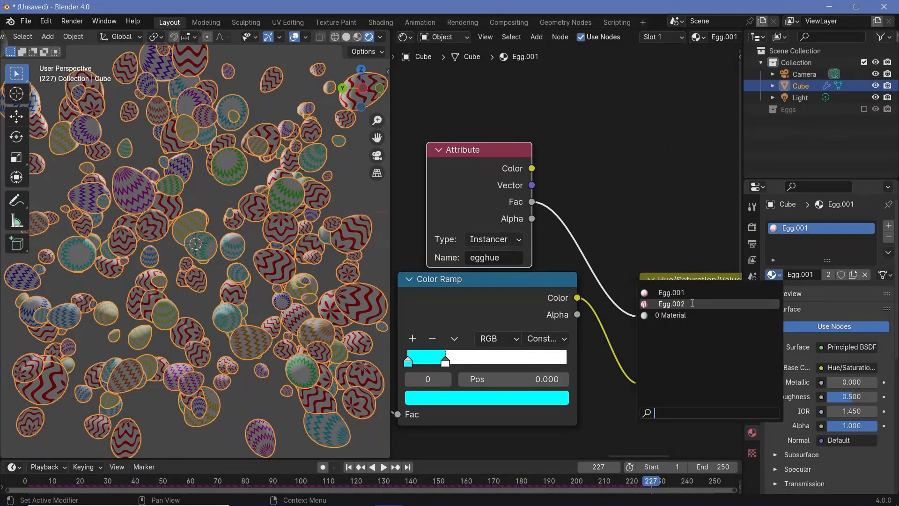
left_click(692, 303)
key("shift+a")
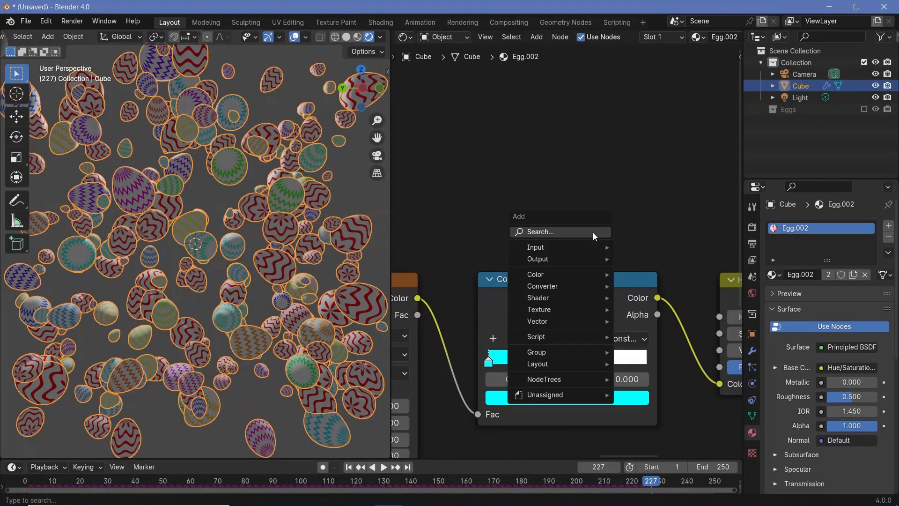
left_click(593, 233)
type("attra")
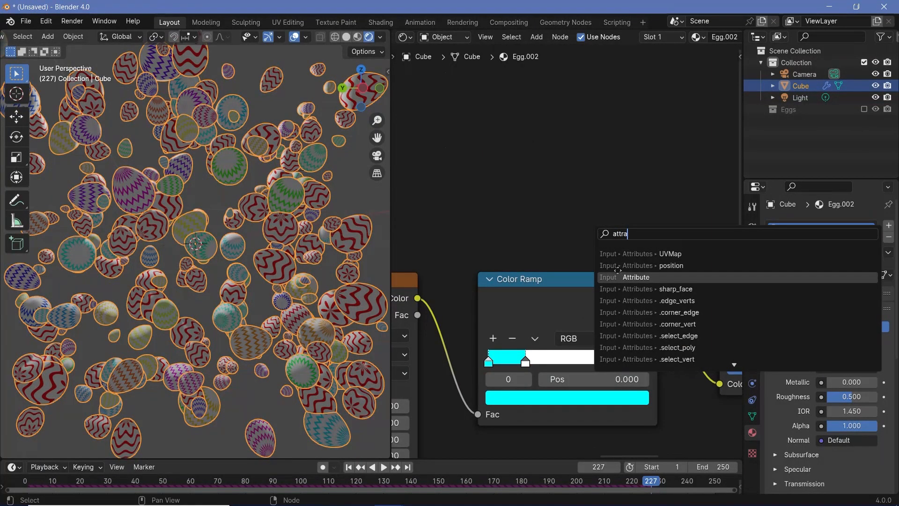
left_click(618, 272)
left_click(540, 175)
- Configure Egg.002's Attribute node as Instancer type with the name egghue and connect its Fac output to Hue
left_click(566, 232)
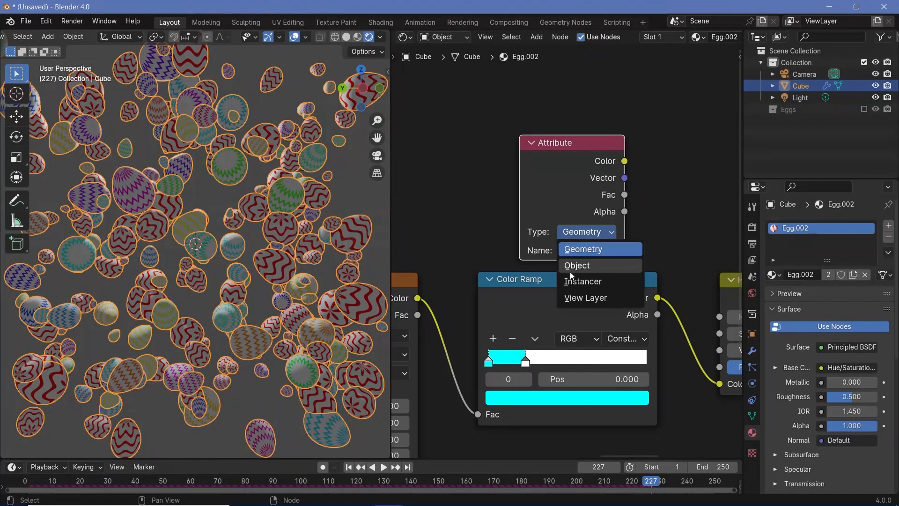
left_click(572, 281)
left_click(569, 249)
type("egghue")
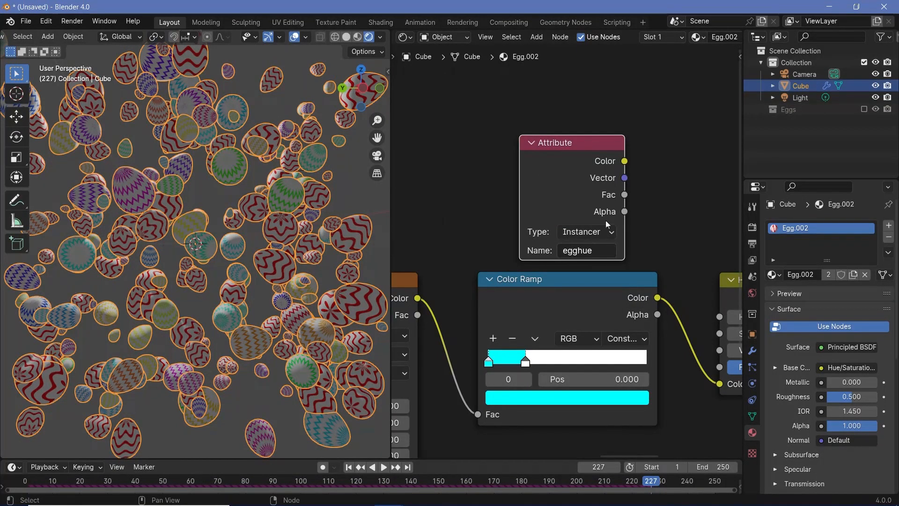
key("Return")
left_click_drag(624, 194, 715, 315)
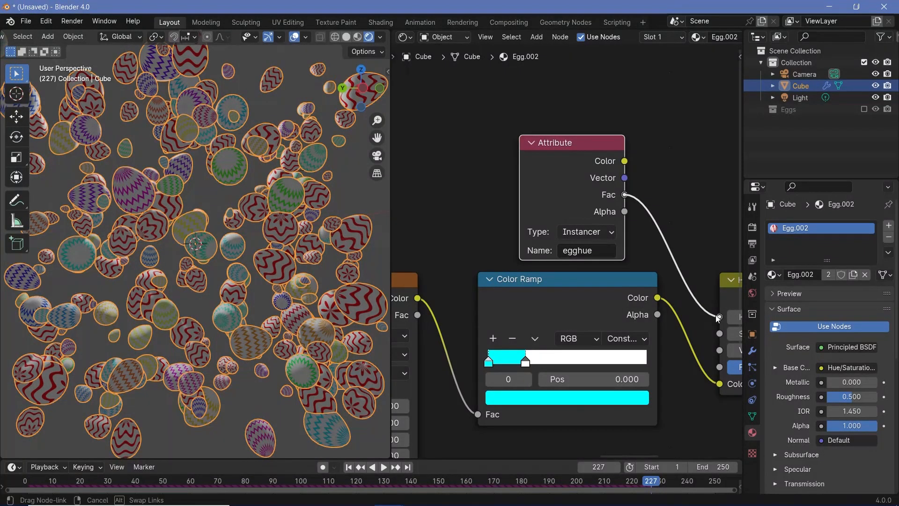
middle_click_drag(668, 315, 589, 318)
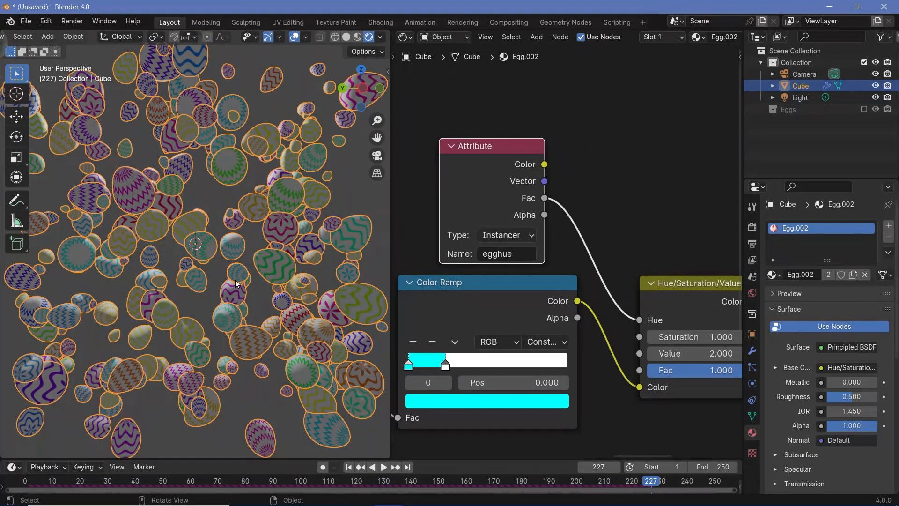
- Return to the Geometry Node Editor and connect the Density and Seed inputs of Distribute Points on Faces to new Group Input sockets
left_click(405, 39)
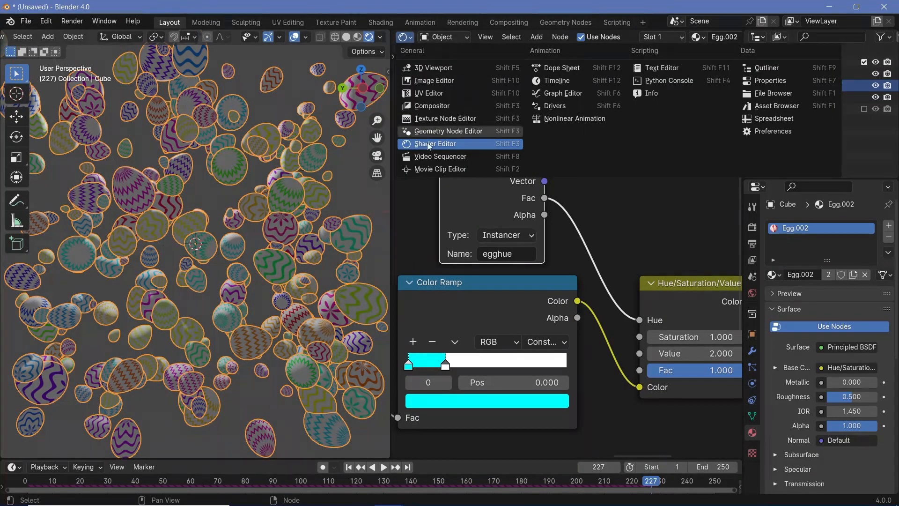
left_click(442, 130)
scroll(483, 282, "down", 1)
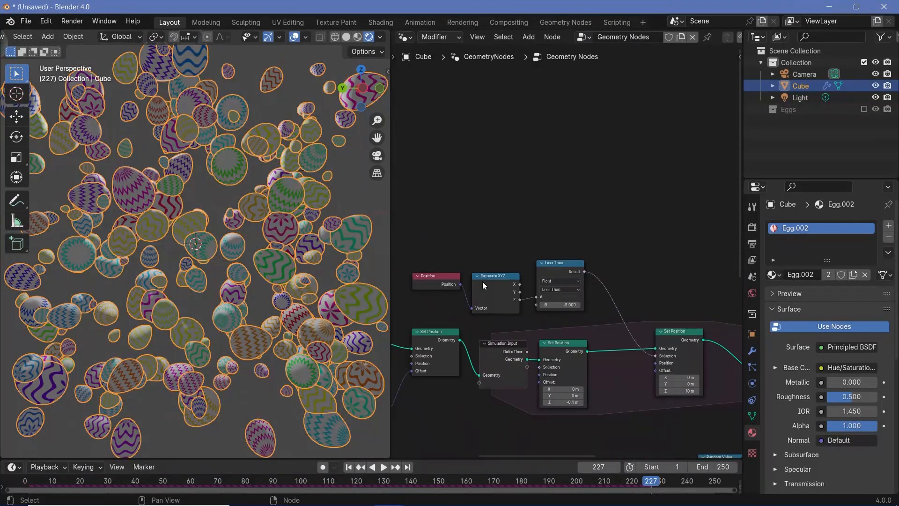
middle_click_drag(482, 282, 404, 128)
scroll(463, 257, "up", 3)
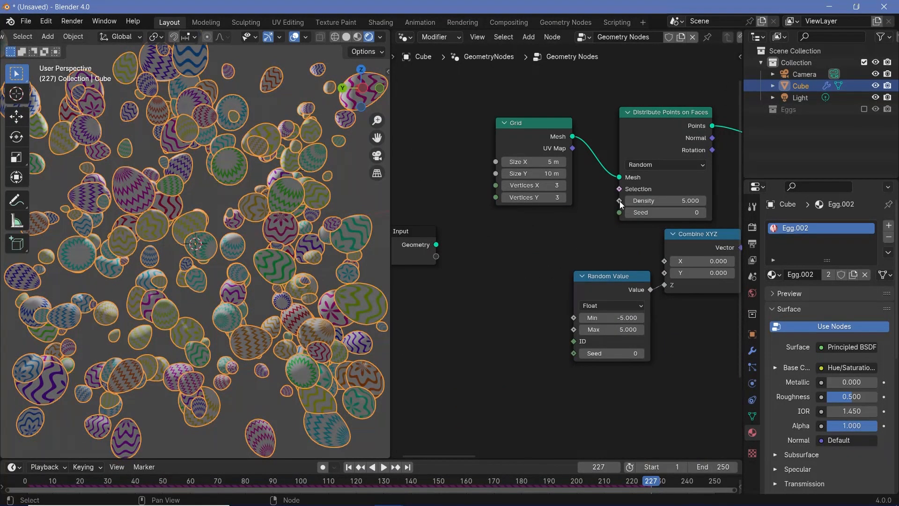
left_click_drag(619, 201, 436, 256)
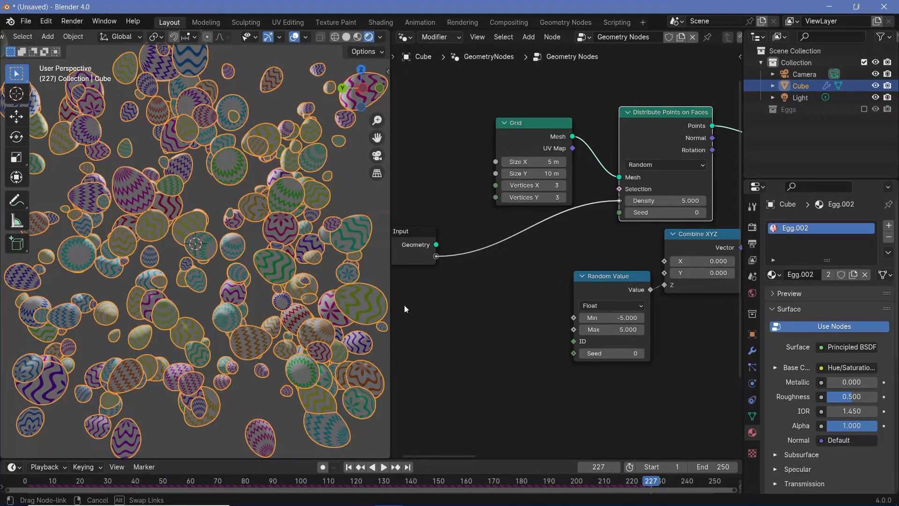
scroll(487, 234, "left", 3, "ctrl")
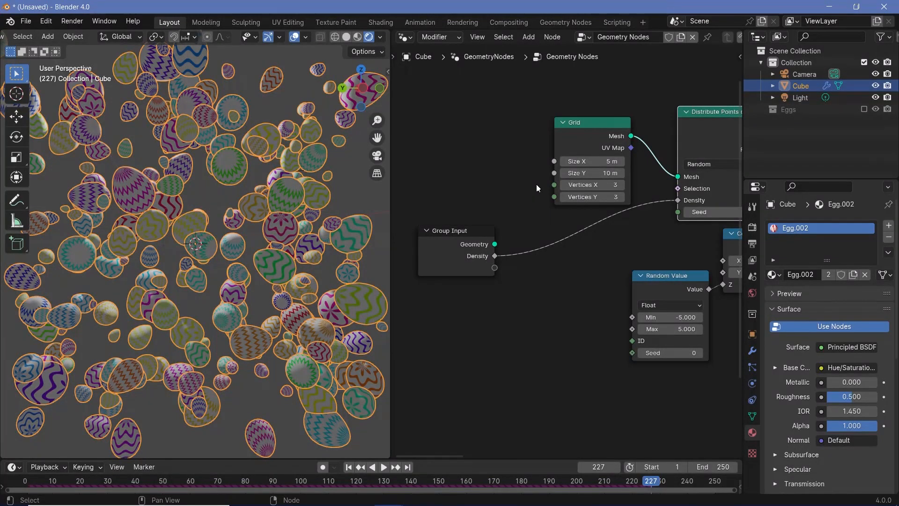
middle_click_drag(683, 221, 631, 232)
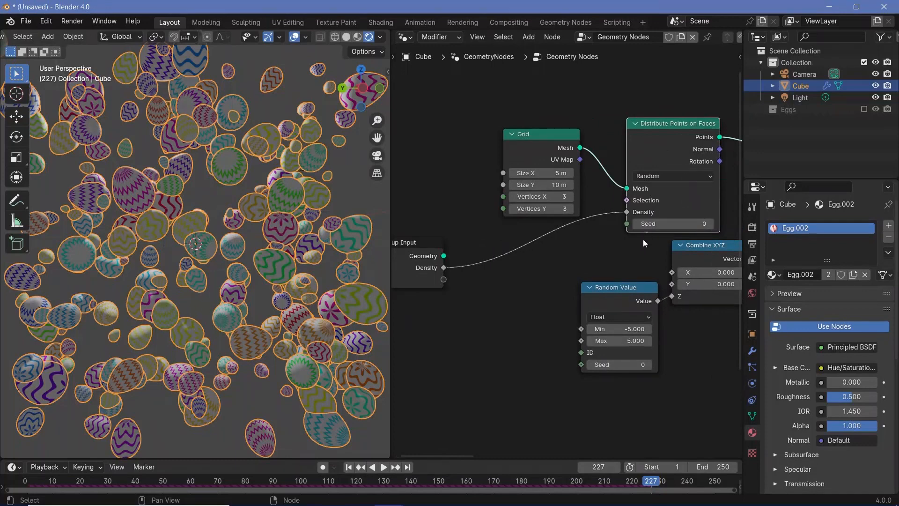
left_click_drag(626, 223, 443, 279)
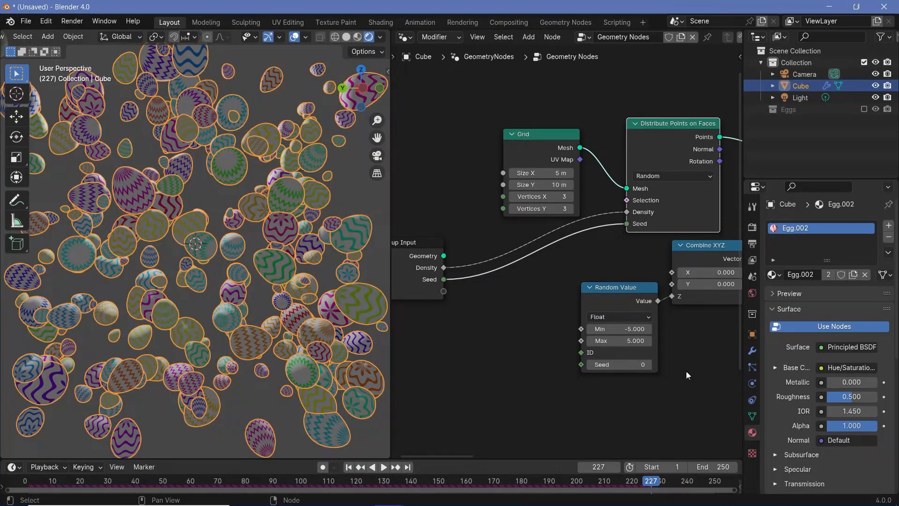
- Connect the Min input of the Random Value node feeding Combine XYZ to a new Group Input socket
middle_click_drag(687, 371, 566, 372)
scroll(659, 338, "down", 8)
middle_click_drag(597, 345, 432, 337)
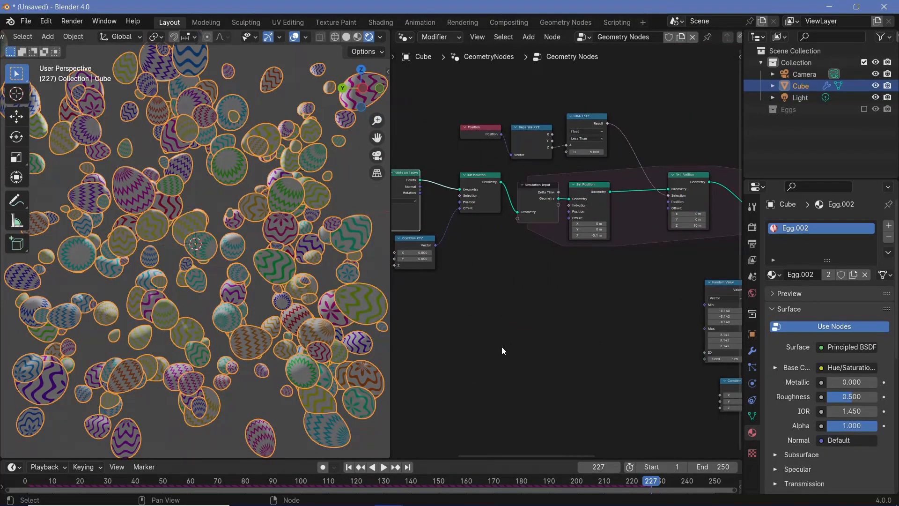
middle_click_drag(502, 347, 742, 333)
scroll(488, 294, "up", 3)
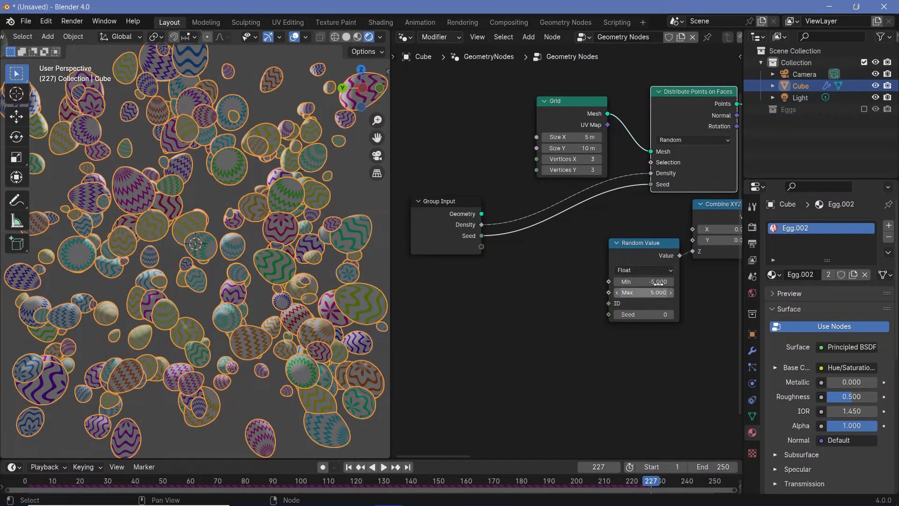
scroll(265, 250, "down", 6)
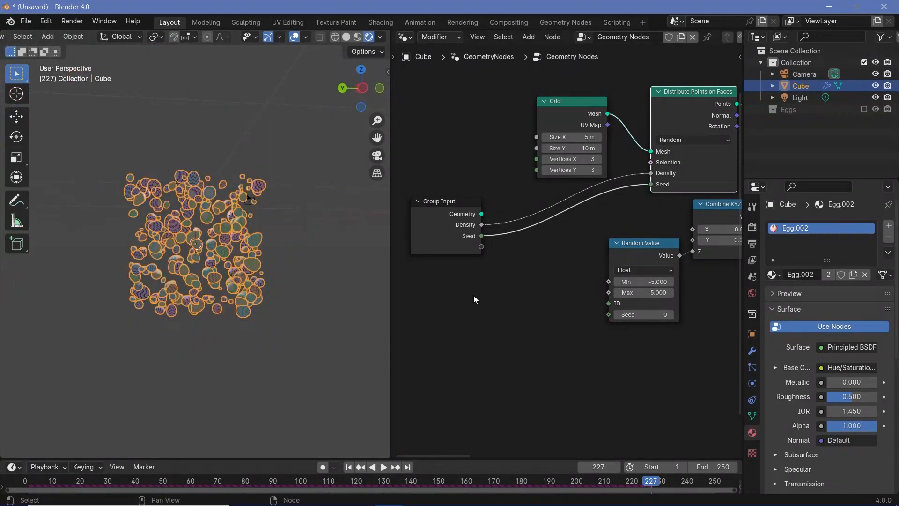
scroll(537, 255, "up", 2)
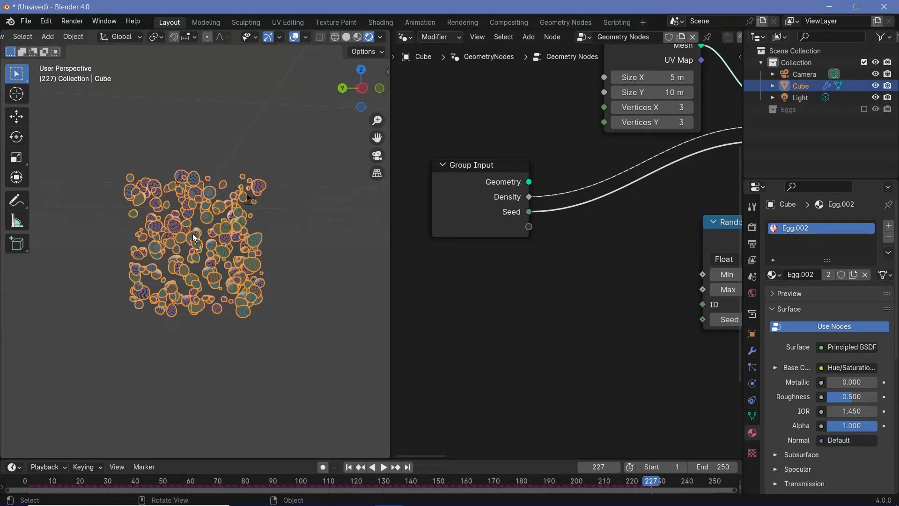
left_click_drag(528, 227, 700, 274)
- Rename the Min group input to Z spread
key("n")
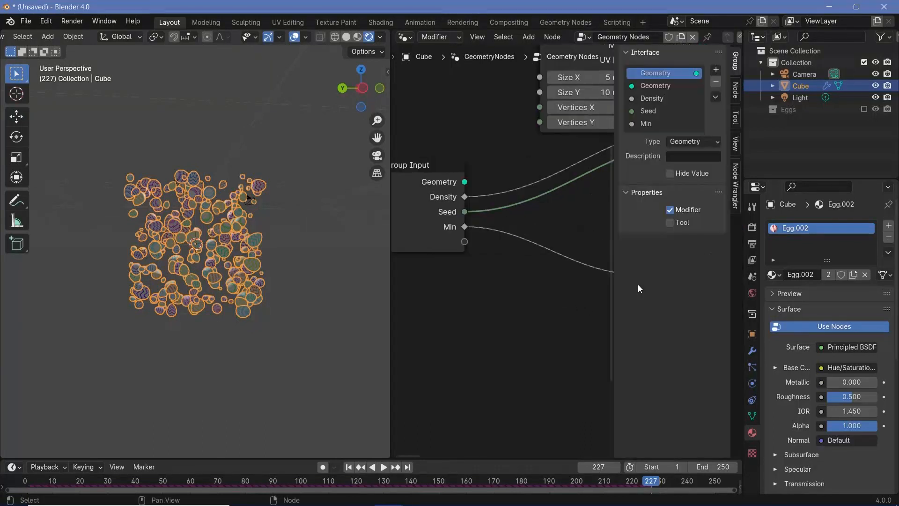
left_click(648, 124)
double_click(649, 125)
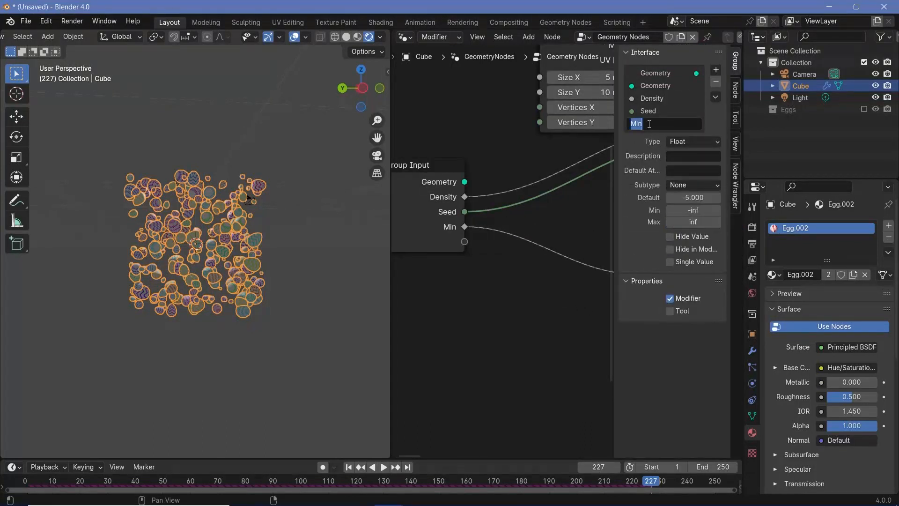
type("Z spread")
key("Return")
key("n")
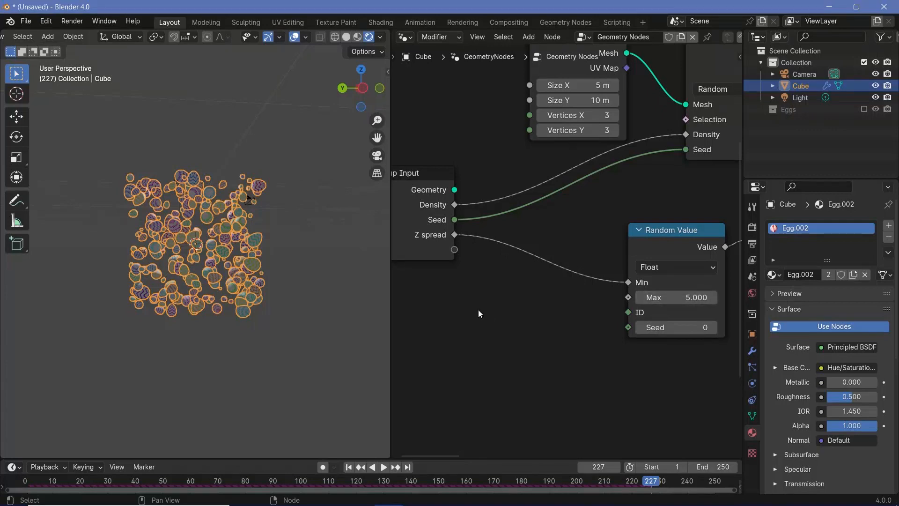
- Insert a Math node set to Multiply on the link between Z spread and Random Value's Min input
key("shift+a")
type("math")
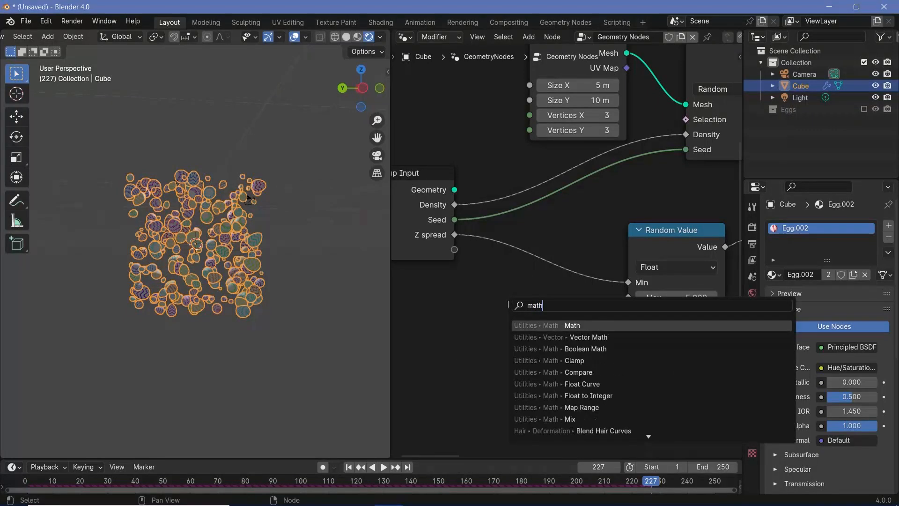
key("Return")
left_click(539, 277)
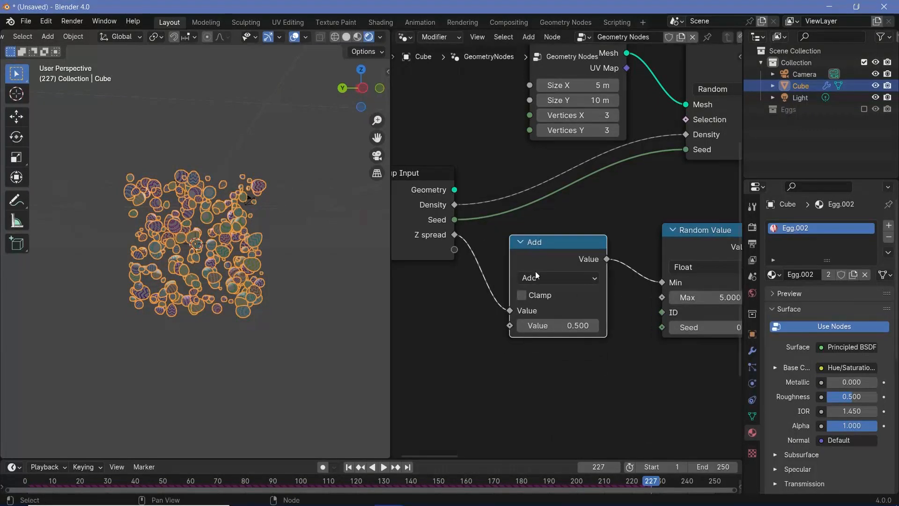
left_click(537, 279)
left_click(389, 345)
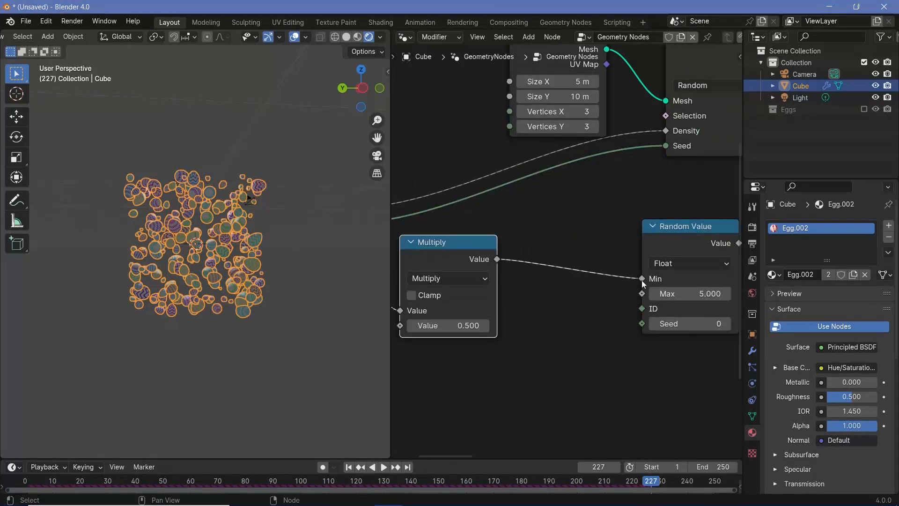
key("shift+a")
mouse_move(586, 326)
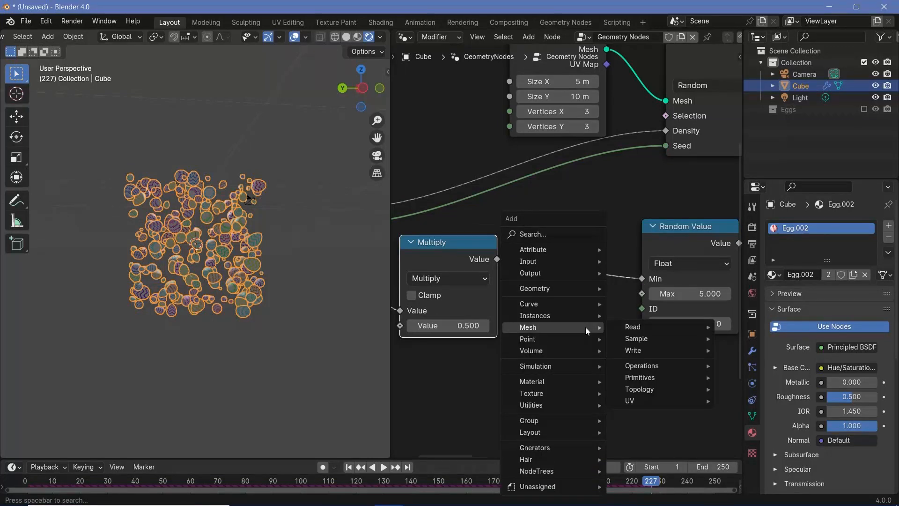
type("math")
key("Return")
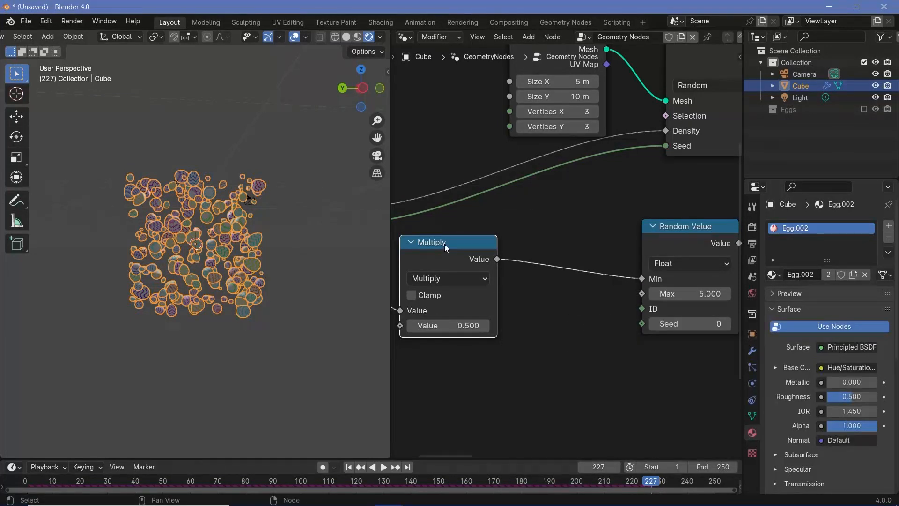
- Duplicate the Multiply node onto the link before Random Value's Min, set its value to -1 and move it slightly up
key("shift+d")
left_click(612, 276)
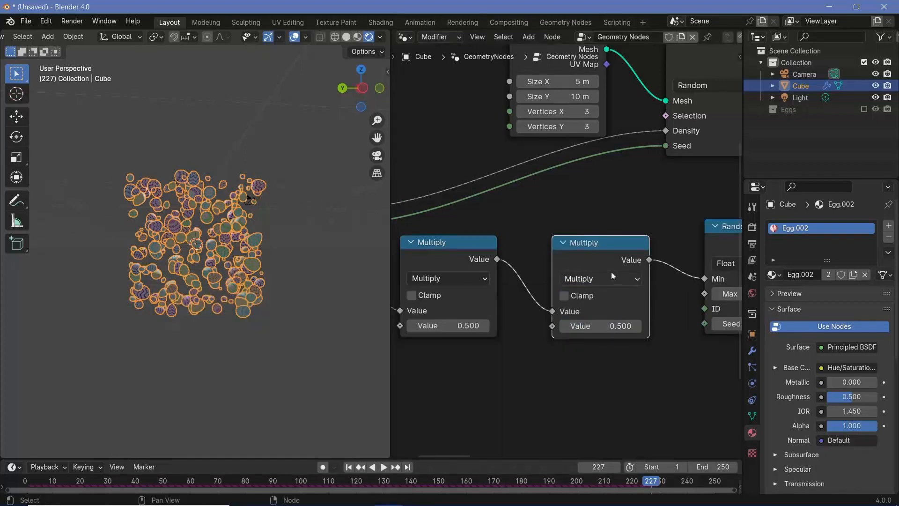
double_click(600, 323)
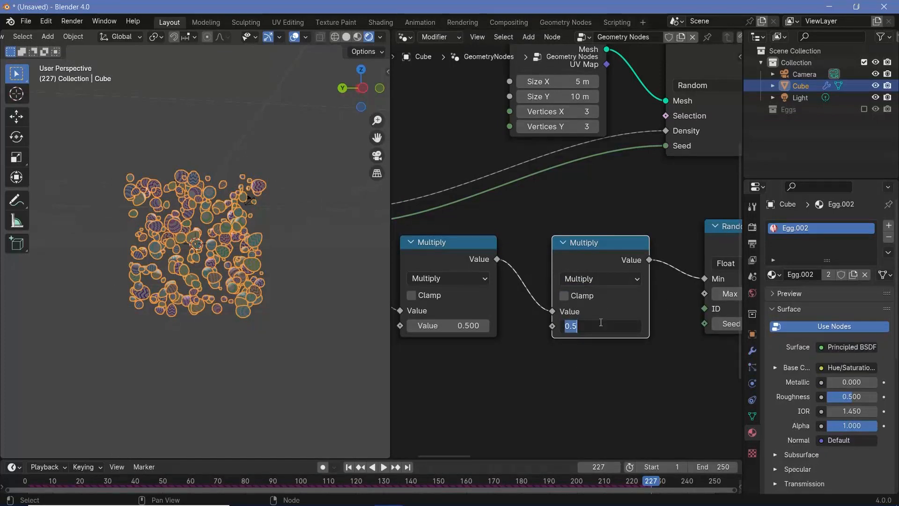
type("-1")
key("Return")
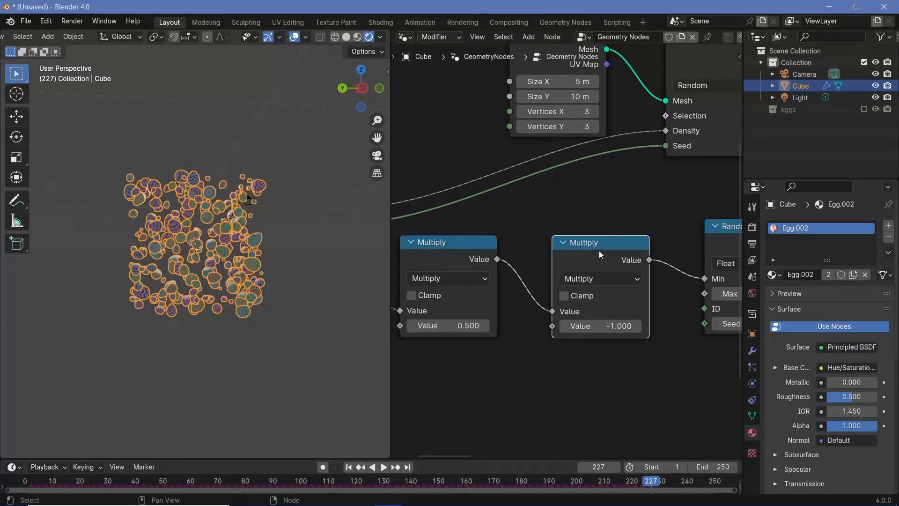
left_click_drag(600, 254, 583, 221)
- Change the first Math node after Z spread to Divide with a value of 2
middle_click_drag(472, 282, 500, 281)
left_click(485, 276)
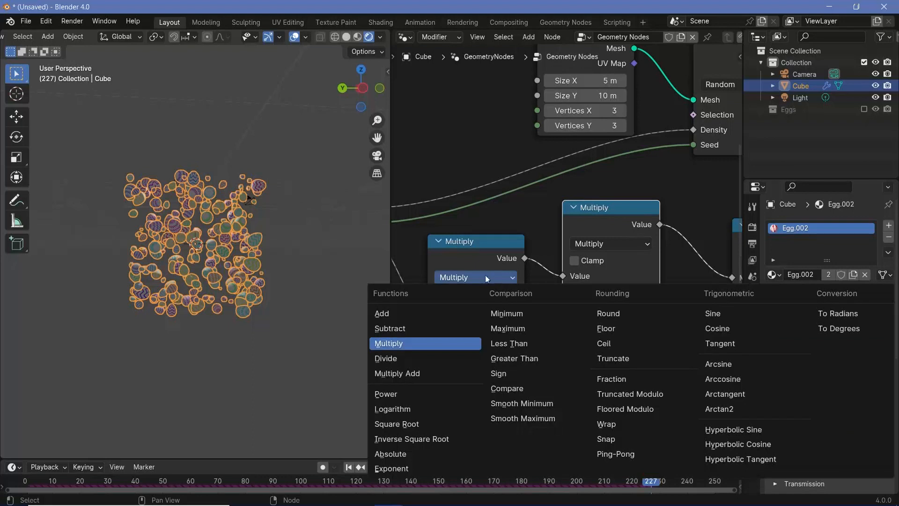
left_click(396, 357)
left_click(473, 325)
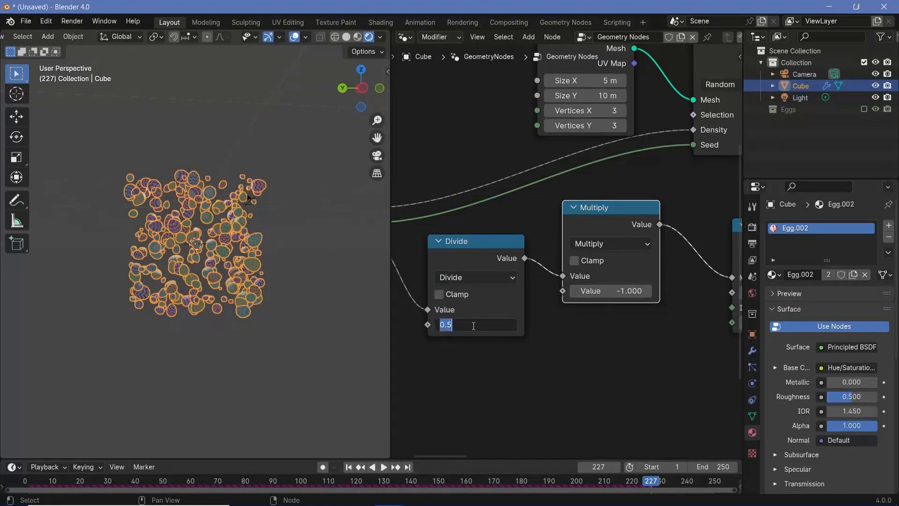
type("2")
key("Return")
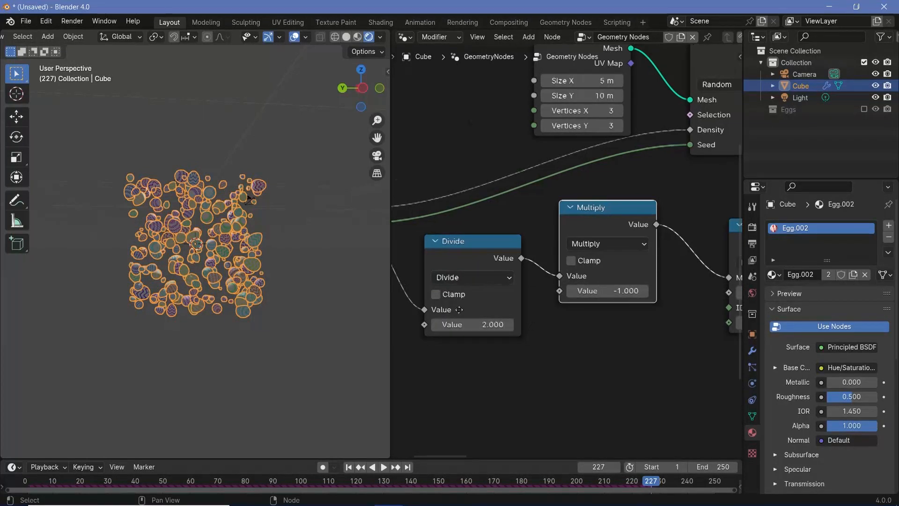
- Connect the Divide output to Random Value's Max input as well and move the Divide node below the Multiply node
middle_click_drag(515, 261, 444, 244)
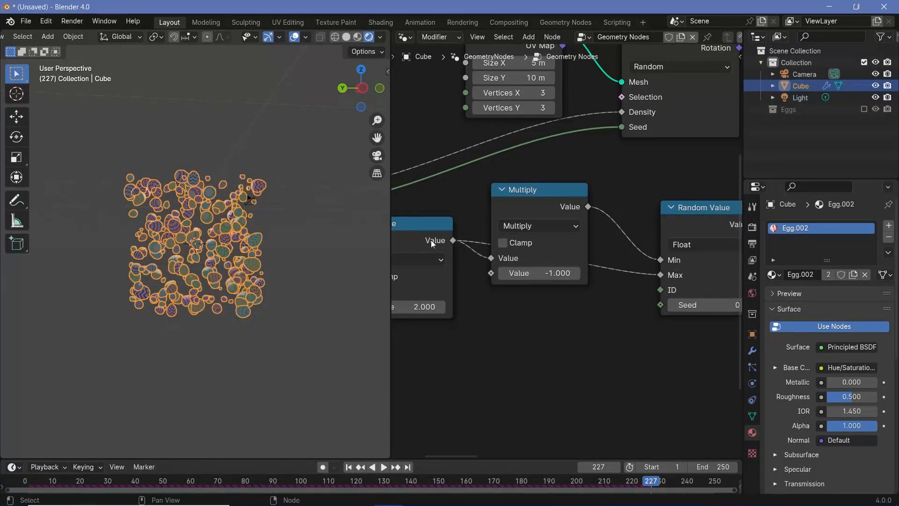
left_click_drag(433, 244, 439, 330)
scroll(556, 363, "down", 2)
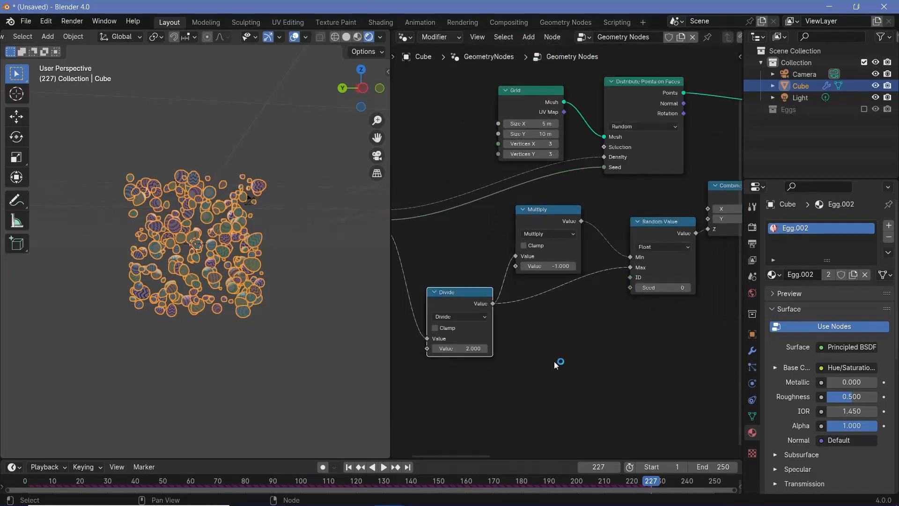
- Play the simulation from the first frame to check how the eggs spread vertically
key("shift+Left")
key("space")
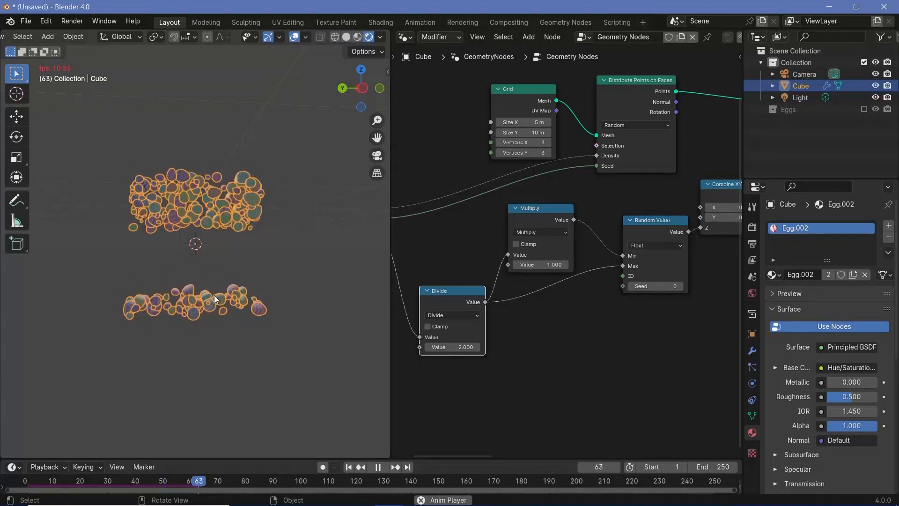
key("space")
- Set the Geometry Nodes modifier's Z spread to 10
left_click(752, 351)
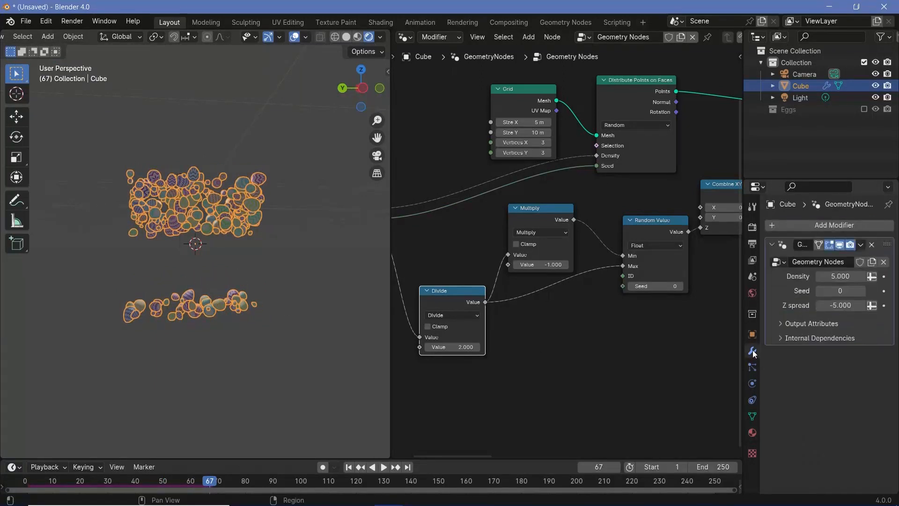
left_click(837, 305)
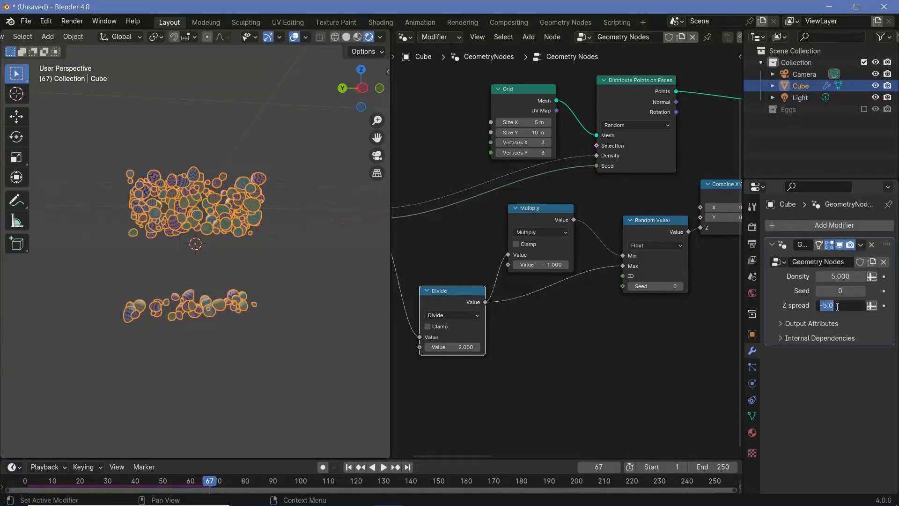
type("10")
key("Return")
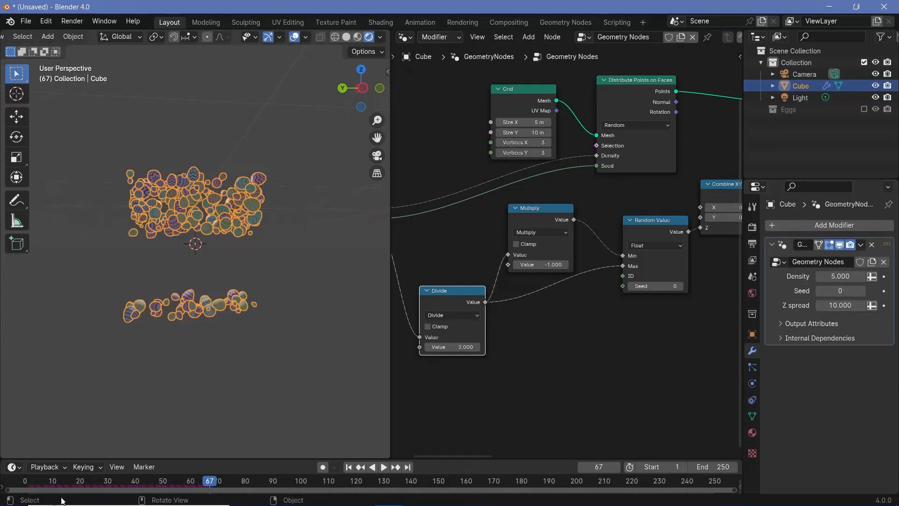
- Replay the simulation from the first frame and set the modifier's Seed to 2
key("shift+Left")
key("space")
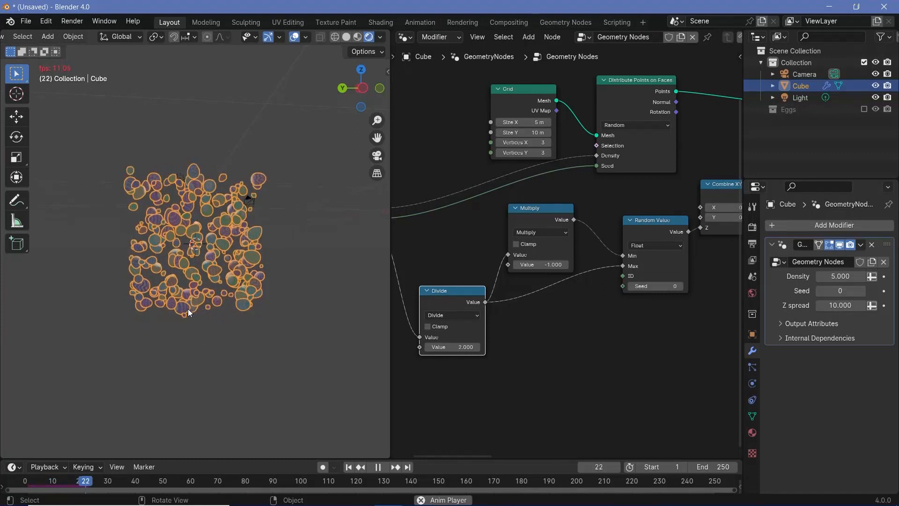
key("space")
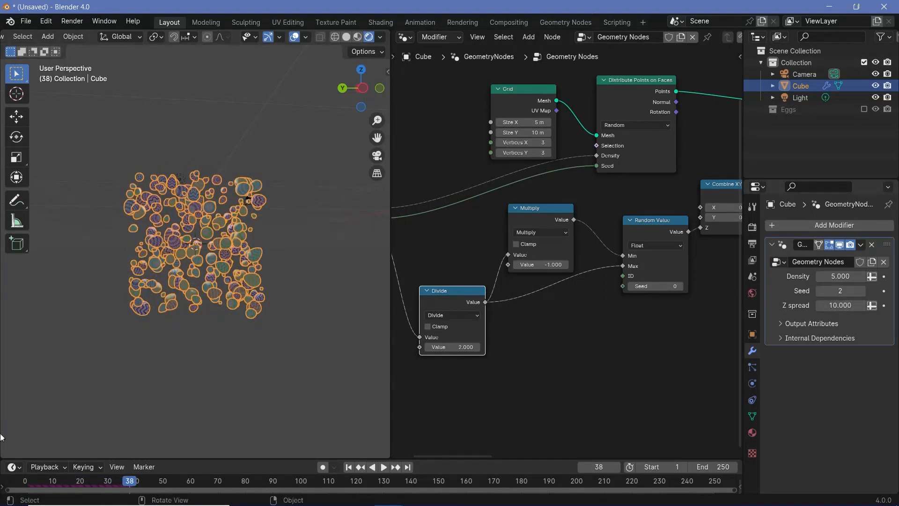
- Rewind the timeline and play the simulation briefly to inspect the egg distribution with Seed 2
left_click(29, 481)
key("space")
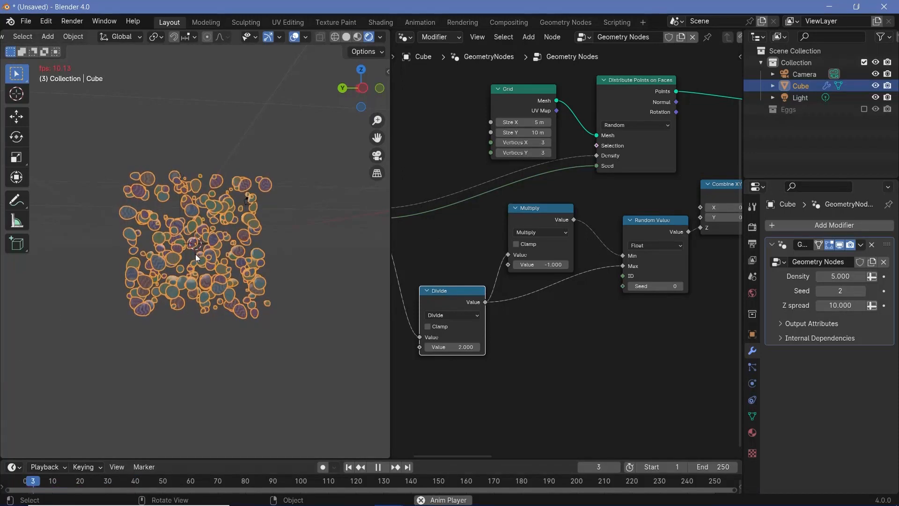
key("space")
scroll(199, 266, "up", 3)
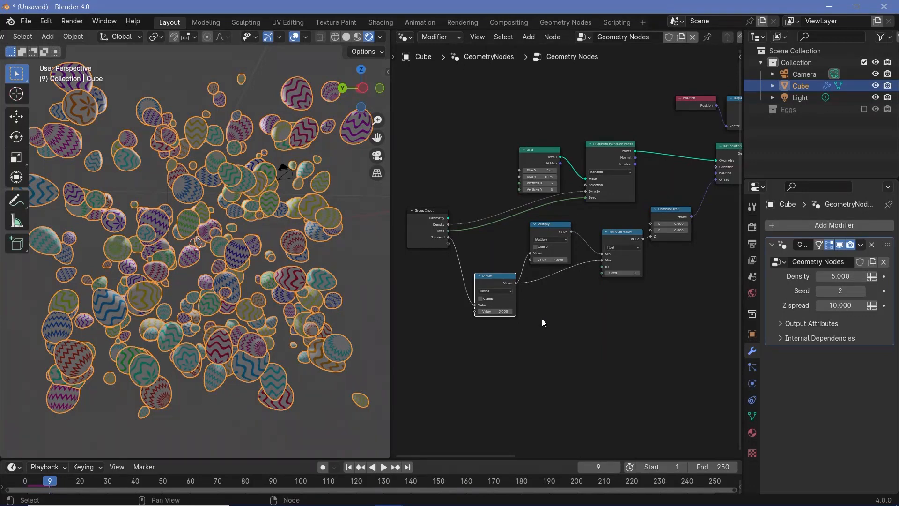
- Move the Group Input node farther from the other nodes and add a Math node in the empty space below Random Value
key("l")
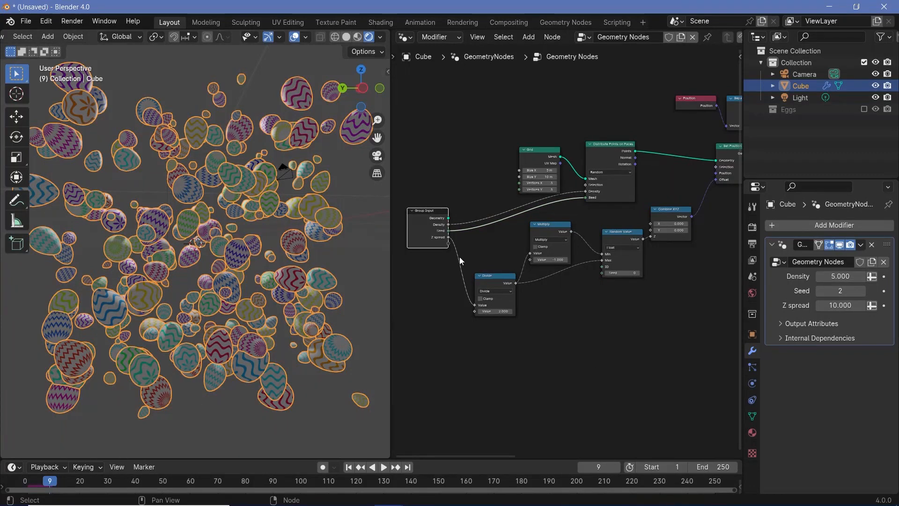
left_click_drag(440, 243, 410, 303)
scroll(563, 358, "down", 1)
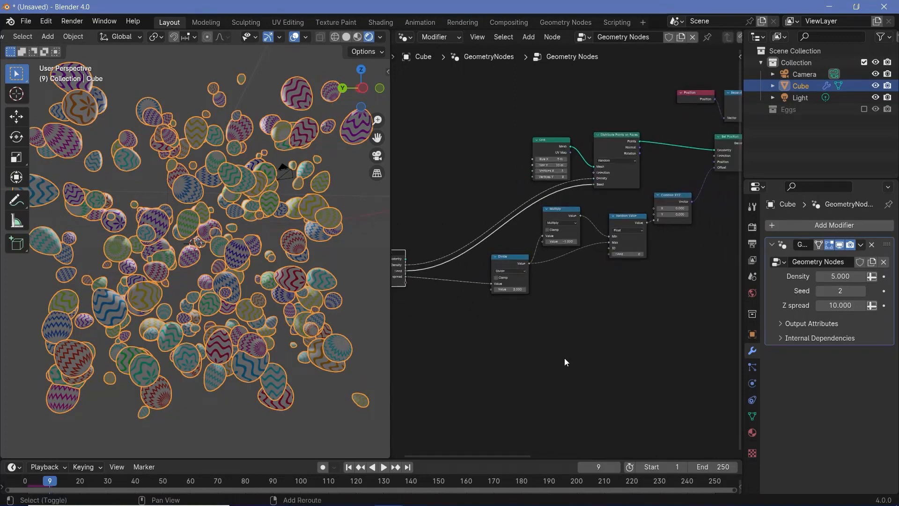
key("shift+a")
type("math")
key("Return")
left_click(564, 358)
middle_click_drag(460, 296, 515, 305)
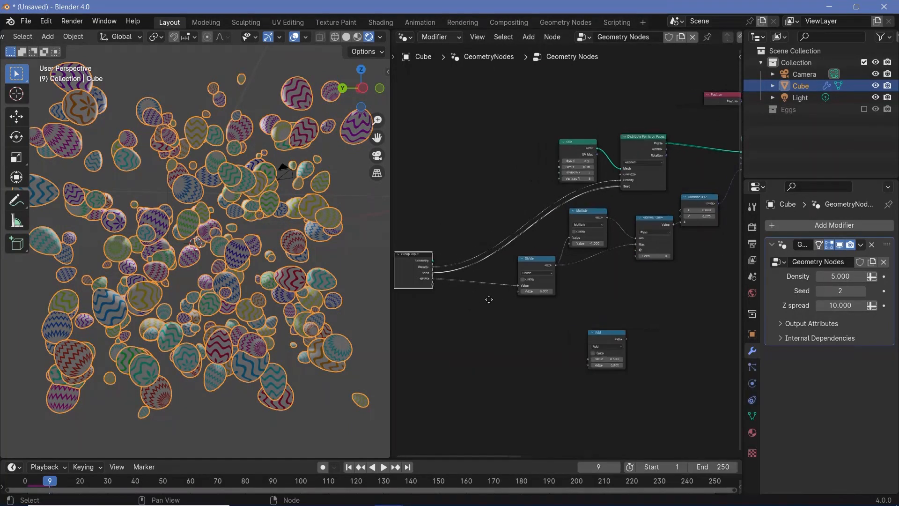
- Connect the Add node's first Value to a new Group Input socket and rename that input to LoopFrames
scroll(489, 296, "up", 4)
left_click_drag(444, 298, 660, 397)
key("n")
left_click(652, 135)
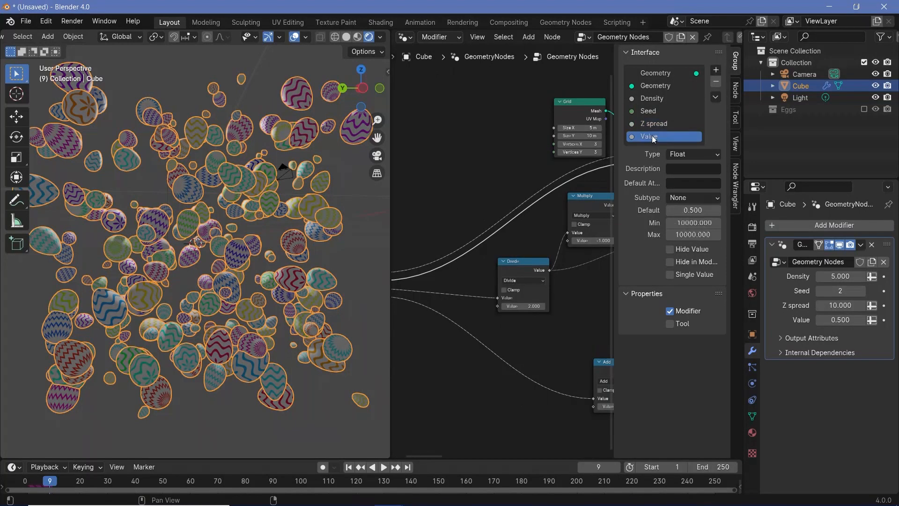
double_click(651, 135)
type("LoopFrames")
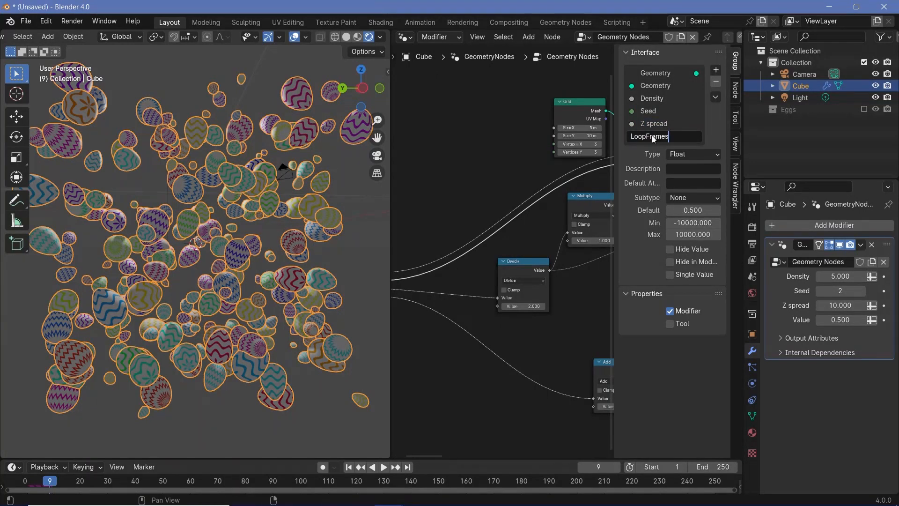
key("Return")
key("n")
- Set the modifier's LoopFrames value to 300
middle_click_drag(502, 338, 459, 285)
scroll(458, 285, "up", 3)
left_click(838, 320)
type("300")
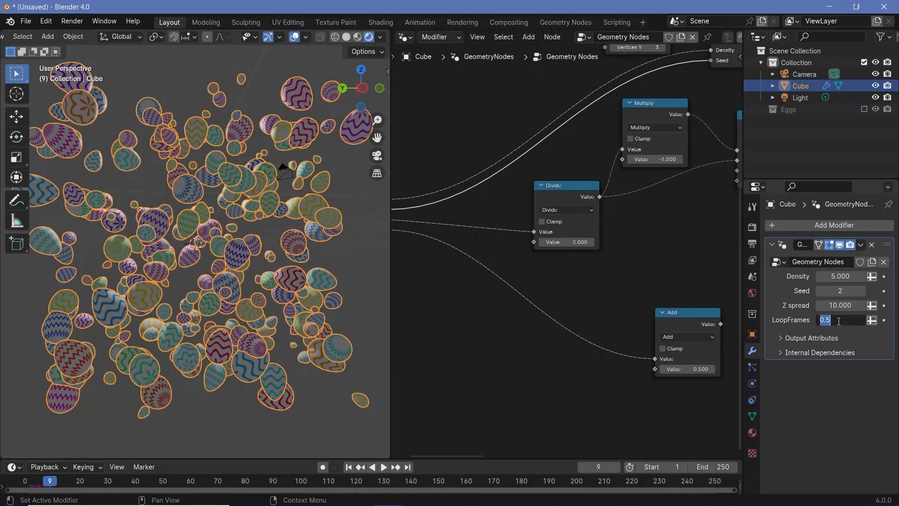
key("Return")
scroll(626, 320, "down", 5)
middle_click_drag(625, 319, 526, 314)
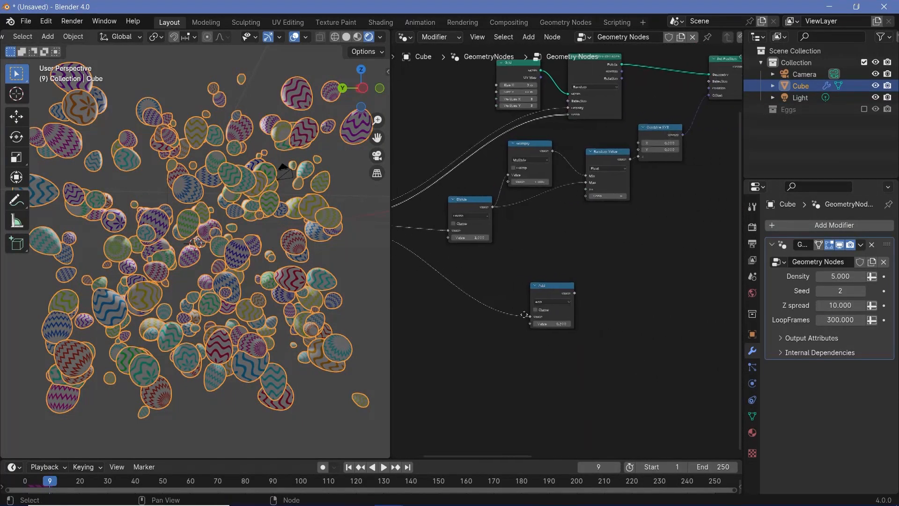
- Examine the Z offset of the Set Position node inside the simulation zone and the Group Input's Z spread and LoopFrames links
scroll(523, 317, "up", 4)
scroll(631, 296, "down", 5)
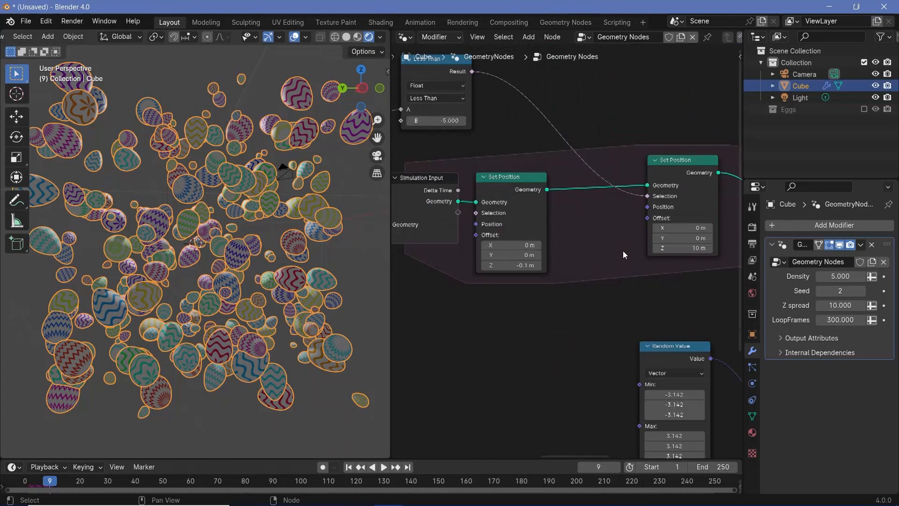
middle_click_drag(523, 187, 584, 185)
scroll(585, 185, "up", 4)
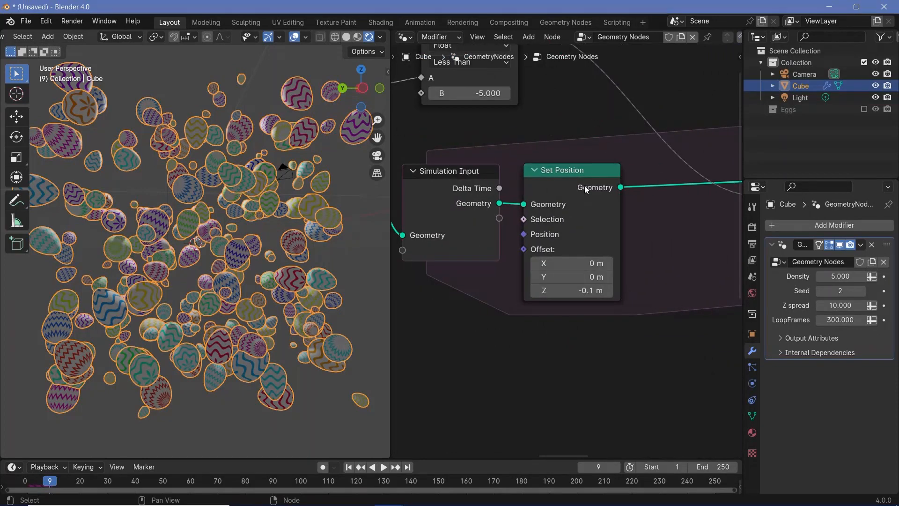
left_click(585, 189)
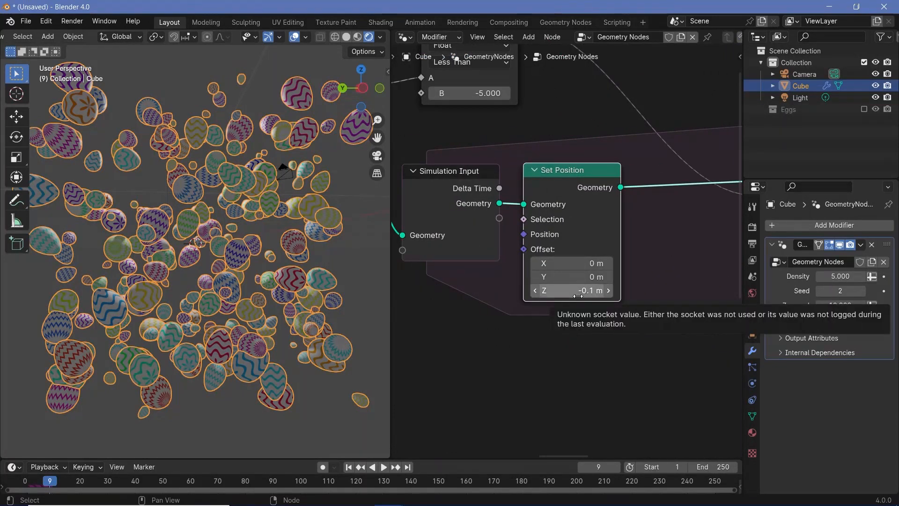
scroll(578, 298, "down", 3)
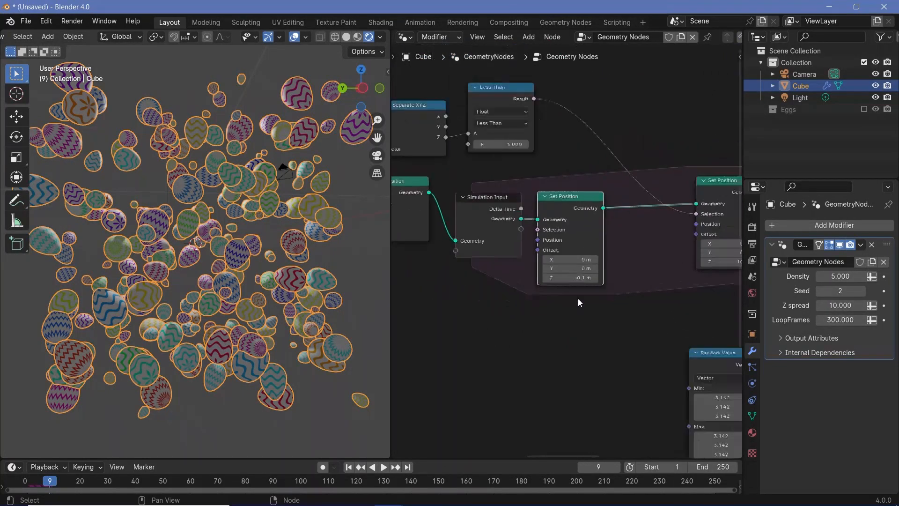
scroll(577, 299, "up", 1)
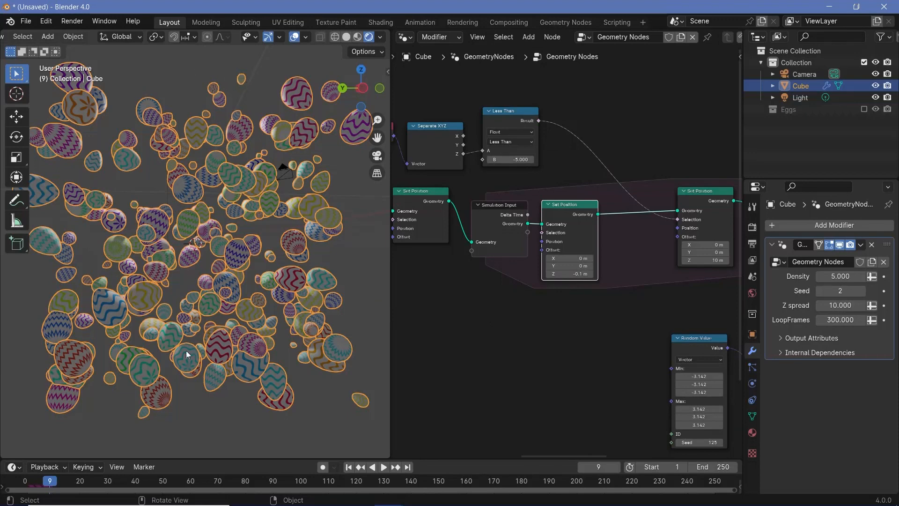
scroll(499, 312, "down", 7)
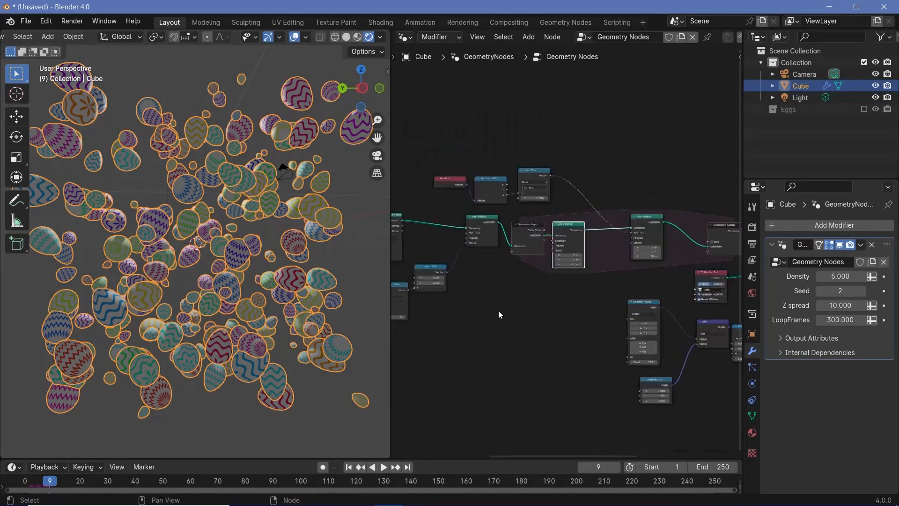
middle_click_drag(499, 312, 674, 260)
scroll(483, 316, "up", 5)
middle_click_drag(484, 315, 689, 292)
scroll(596, 312, "up", 4)
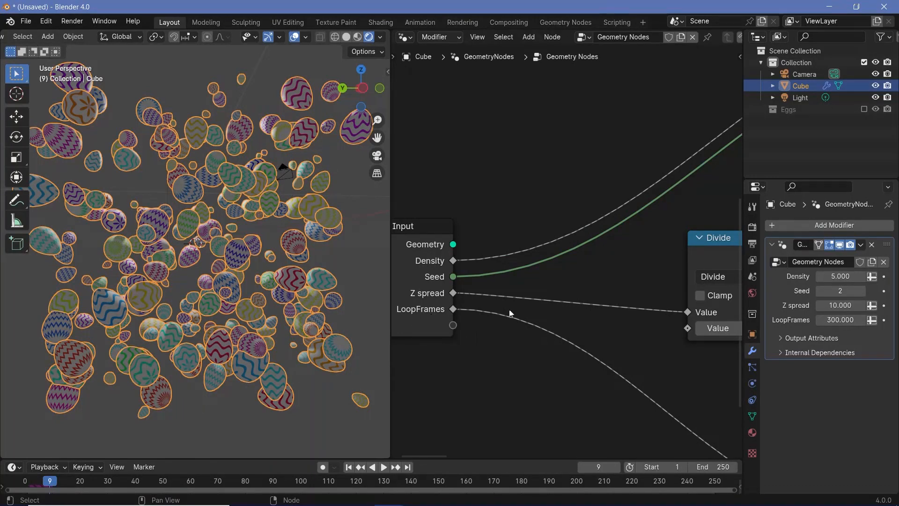
scroll(560, 326, "down", 7)
middle_click_drag(565, 330, 472, 296)
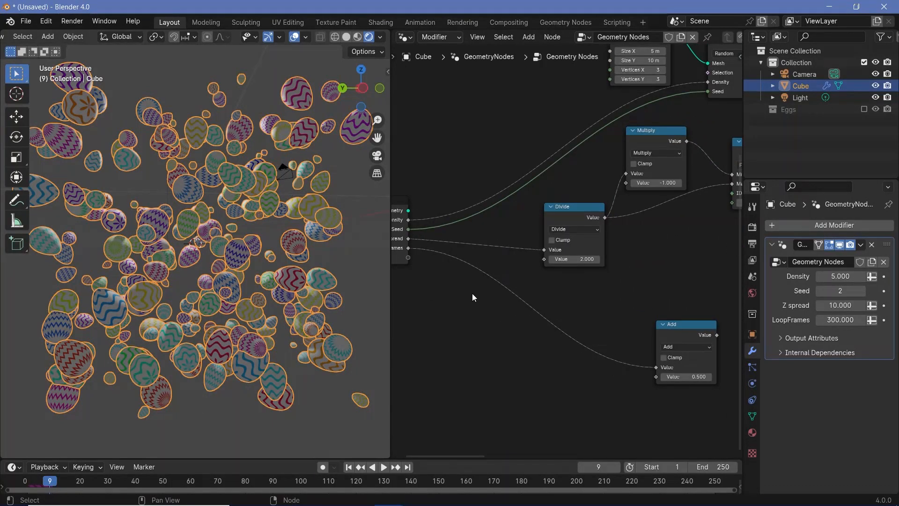
middle_click_drag(446, 256, 488, 258)
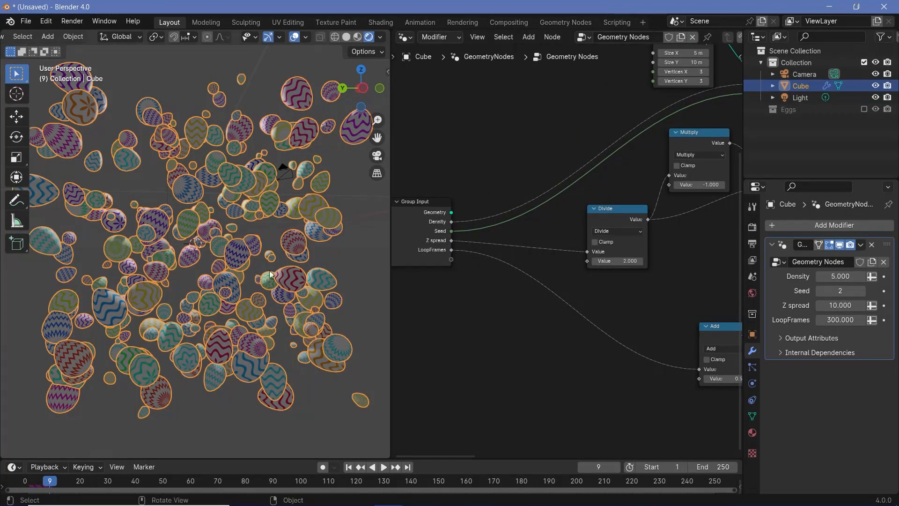
- Annotate the formula Z spread / Loopframe × frame in empty viewport space beside the eggs and circle the word frame
middle_click_drag(219, 268, 59, 268, "shift")
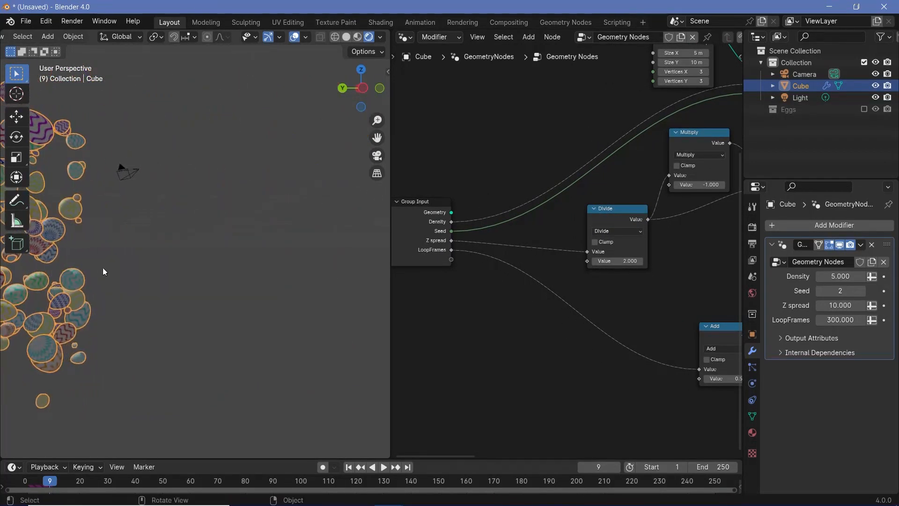
key("d")
mouse_move(193, 145)
left_mouse_down()
mouse_move(204, 165)
mouse_move(313, 155)
left_mouse_up()
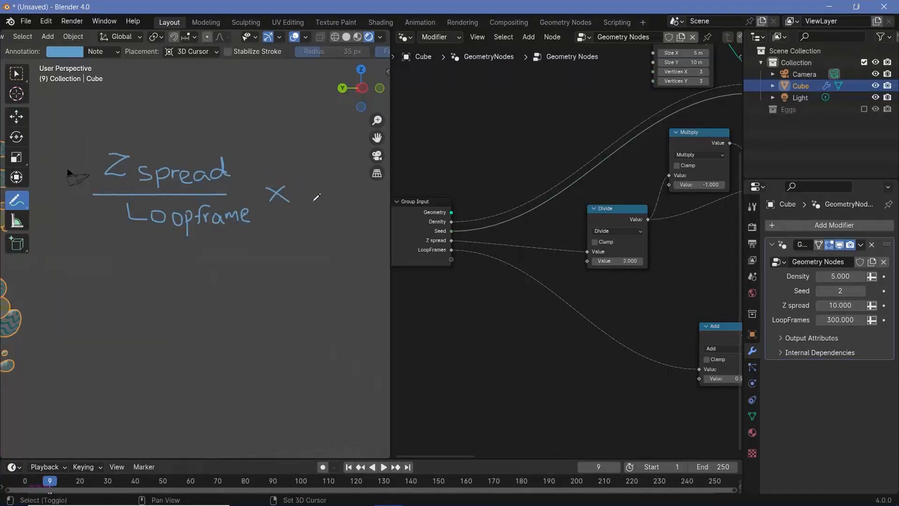
middle_click_drag(315, 197, 283, 181, "shift")
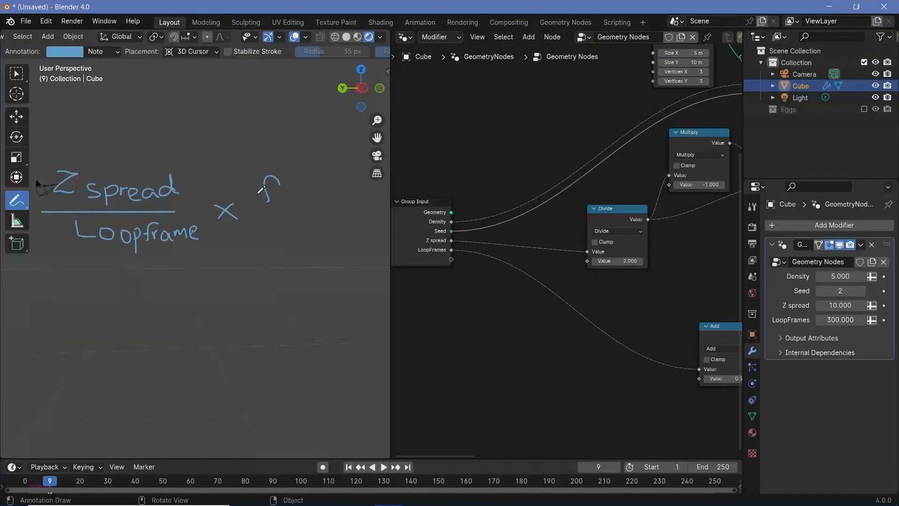
mouse_move(261, 190)
left_mouse_down()
mouse_move(337, 196)
mouse_move(279, 176)
left_mouse_up()
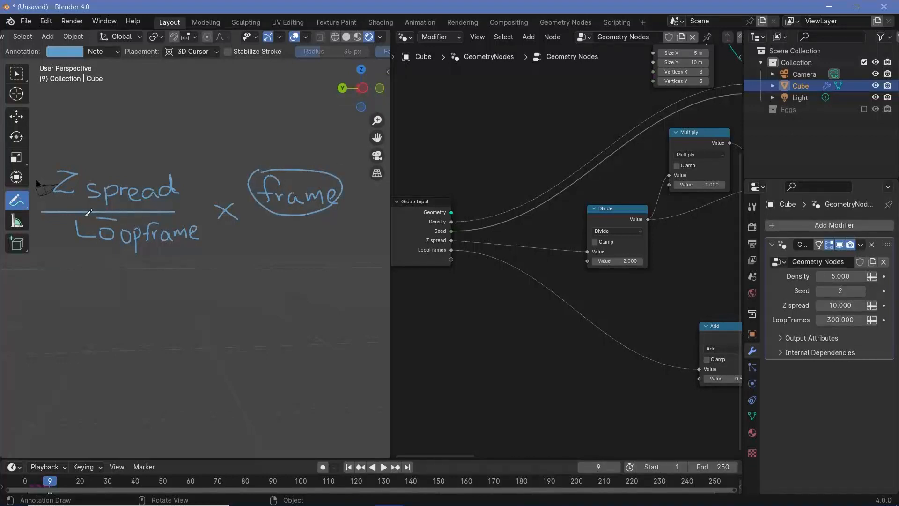
- Circle Loopframe, cross out Loopframe and frame, box Z spread, and erase the whole annotation
left_click_drag(130, 264, 208, 227)
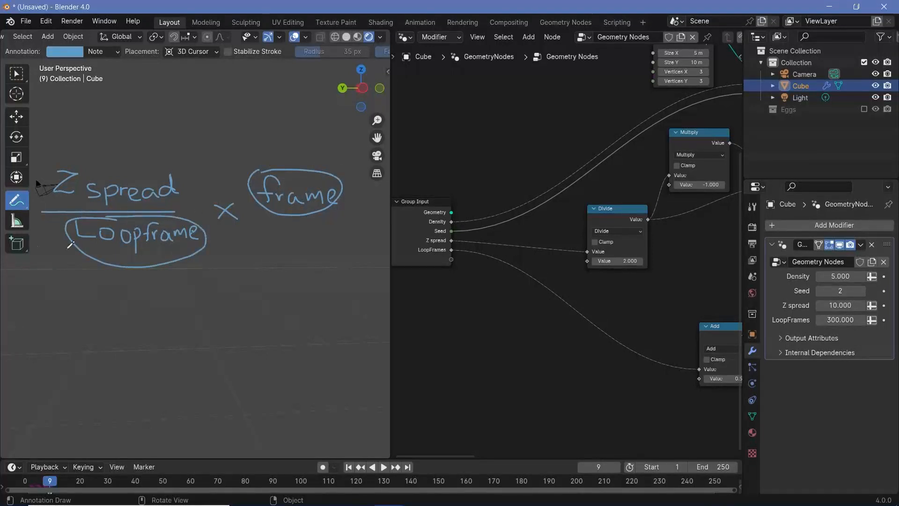
key("ctrl+KP_3")
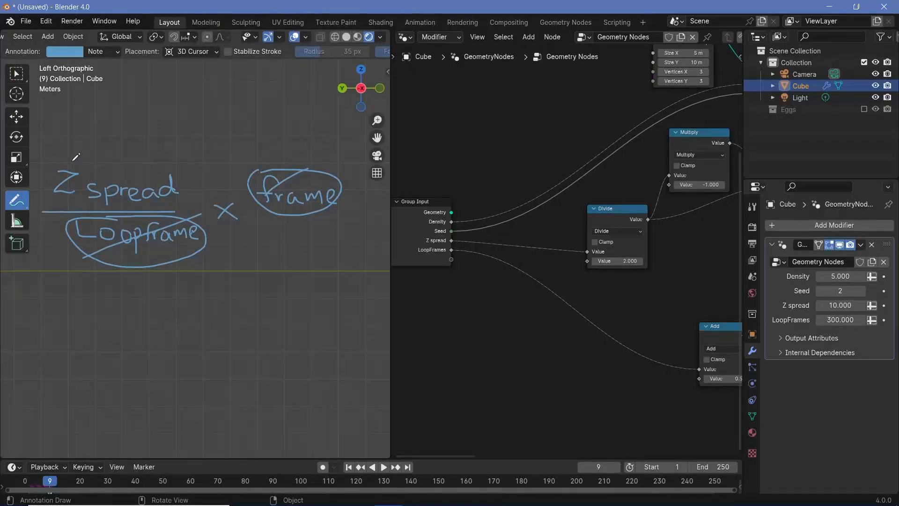
left_click_drag(45, 158, 190, 141)
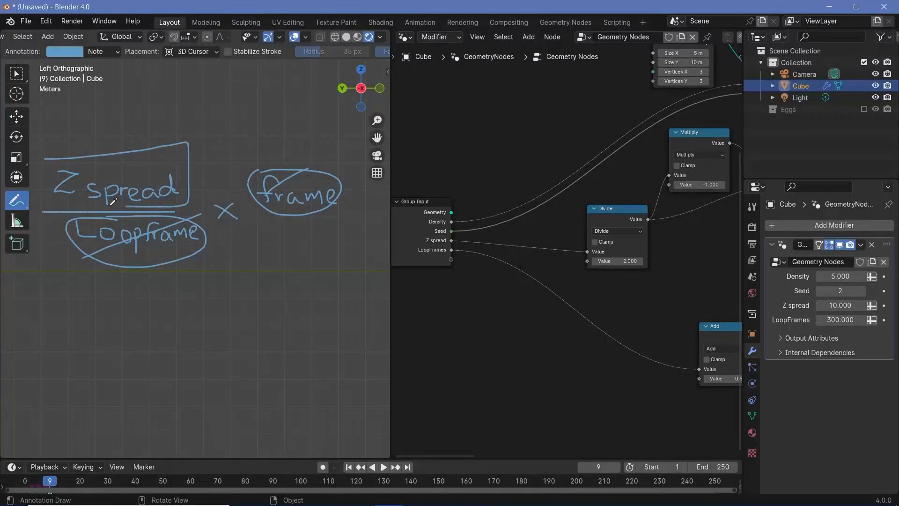
middle_click_drag(187, 273, 241, 268, "shift")
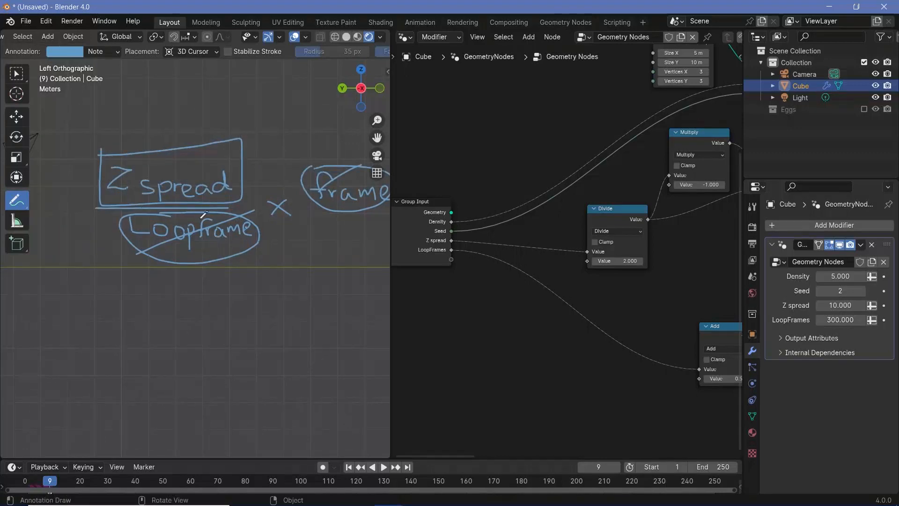
mouse_move(171, 133)
left_mouse_down("ctrl")
mouse_move(76, 170)
mouse_move(111, 225)
mouse_move(281, 234)
mouse_move(331, 179)
left_mouse_up("ctrl")
- Change the Add node to Divide, with Z spread linked to its first Value and LoopFrames to its second
middle_click_drag(450, 240, 464, 215)
left_click_drag(464, 216, 693, 342)
left_click(707, 324)
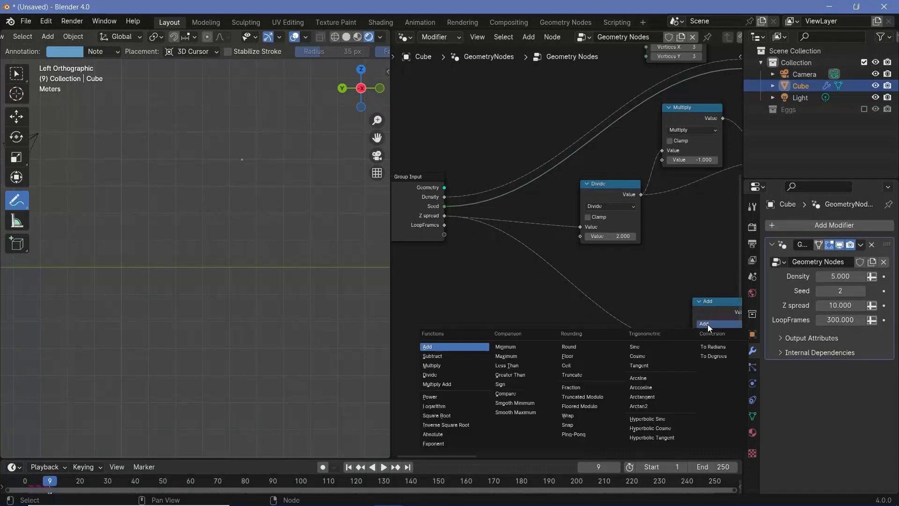
left_click(452, 374)
left_click_drag(446, 227, 456, 248)
right_click(456, 249)
- Duplicate the new Divide node, place the copy beside it, and change the copy's operation to Multiply
middle_click_drag(471, 315, 509, 285)
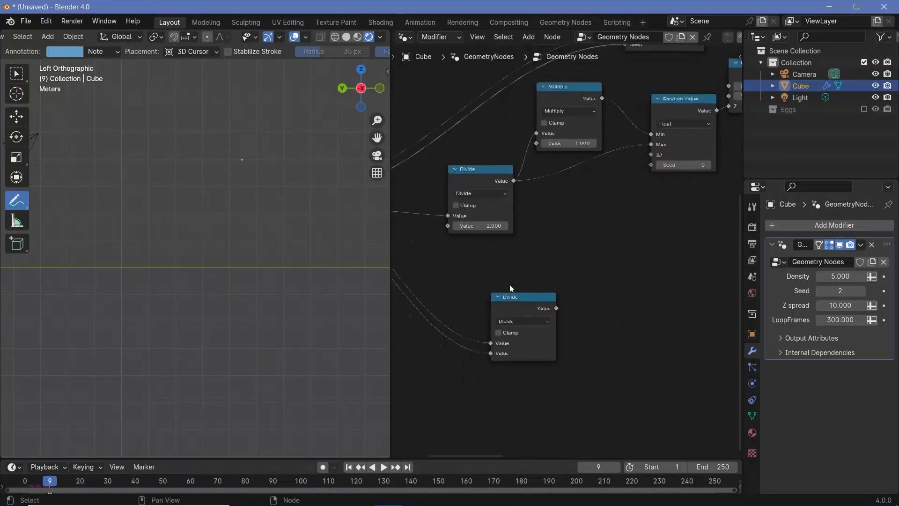
scroll(509, 285, "down", 4)
middle_click_drag(618, 258, 398, 359)
scroll(723, 288, "up", 4)
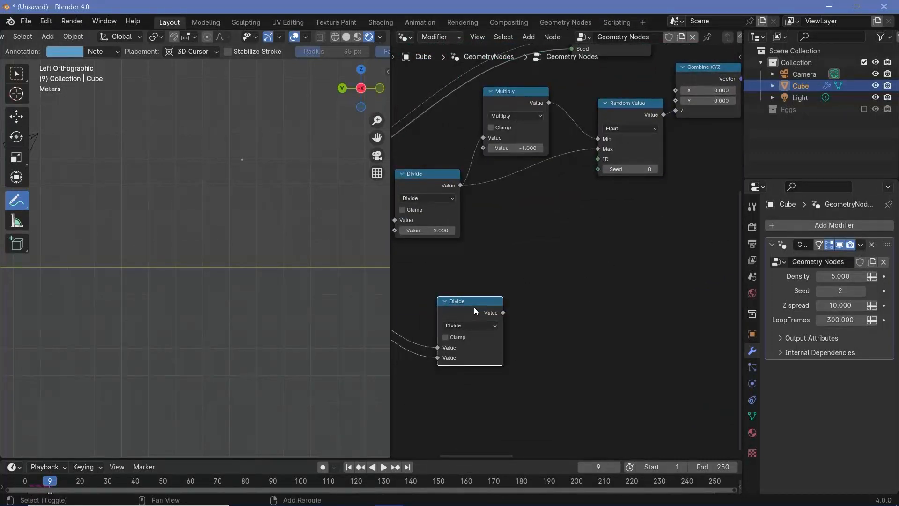
key("shift+d")
left_click(555, 291)
left_click(551, 306)
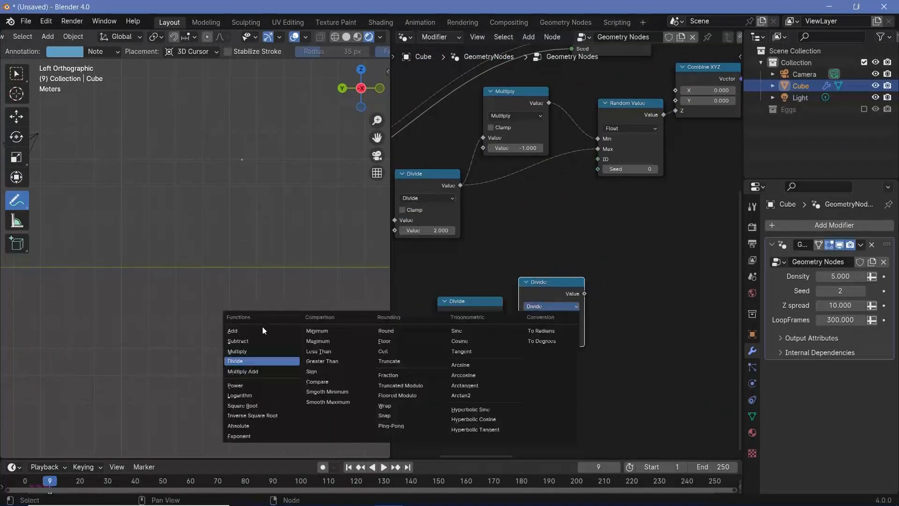
left_click(244, 351)
- Set the new Multiply node's second Value to -1, feed the Divide result into its first Value, and align it beside Divide
left_click(556, 339)
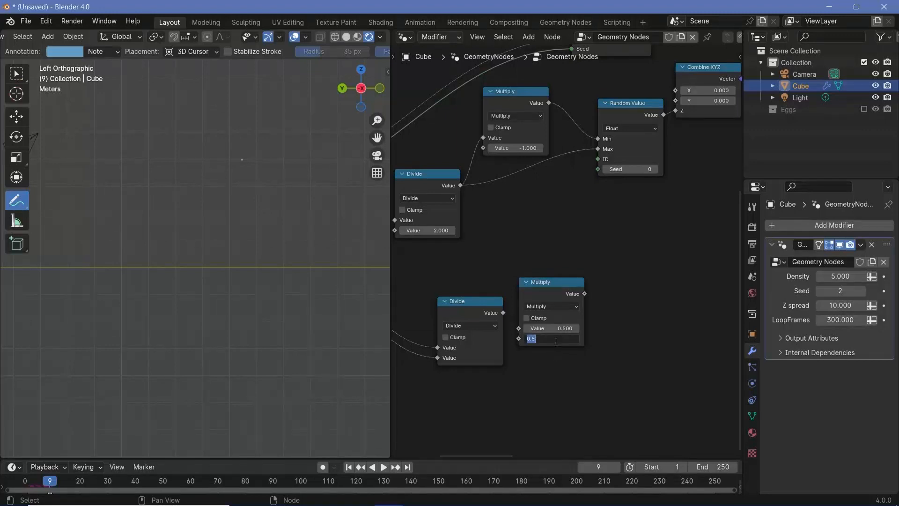
type("-1")
key("Return")
left_click_drag(503, 313, 519, 328)
left_click_drag(549, 295, 546, 312)
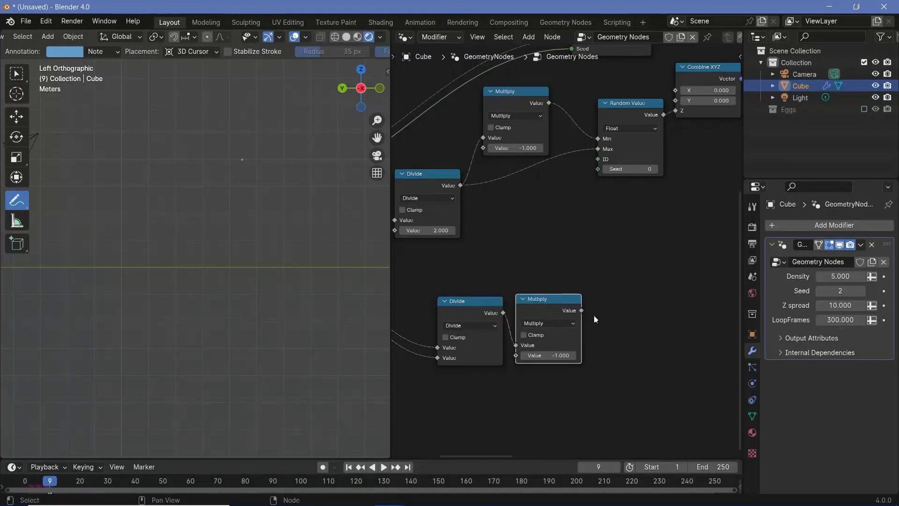
- Duplicate Combine XYZ, feed the new Multiply result into its Z, and link its Vector to the simulation's first Set Position Offset
scroll(630, 343, "down", 4)
middle_click_drag(630, 343, 548, 357)
left_click_drag(511, 333, 498, 256)
right_click(498, 256)
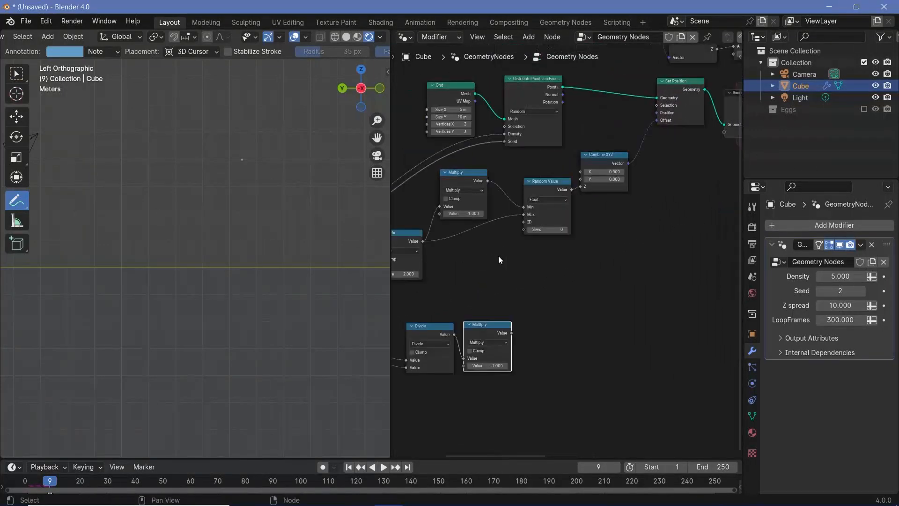
middle_click_drag(499, 255, 556, 241)
scroll(570, 248, "down", 1)
scroll(571, 249, "up", 2)
left_click(670, 136)
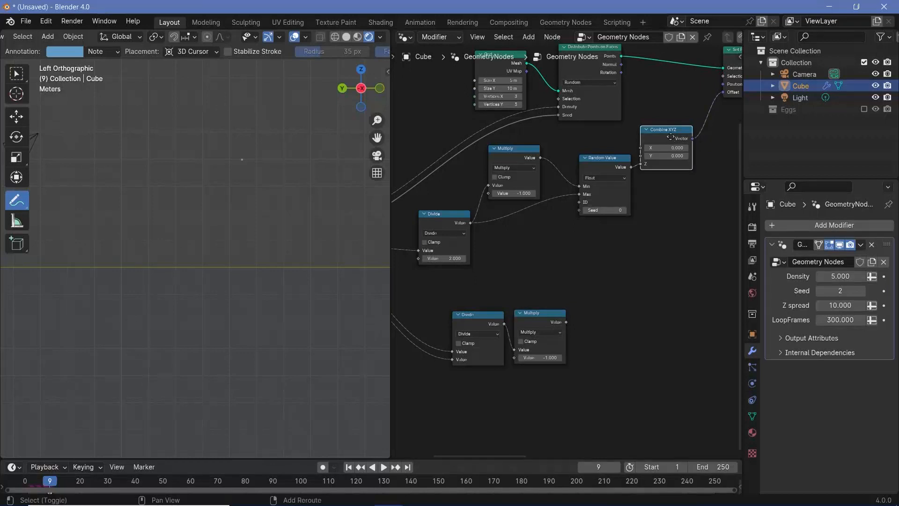
key("shift+d")
left_click(627, 289)
left_click_drag(567, 322, 600, 131)
- Play the simulation from the first frame with the eggs framed in the left orthographic view, and pause it
key("shift+Left")
key("space")
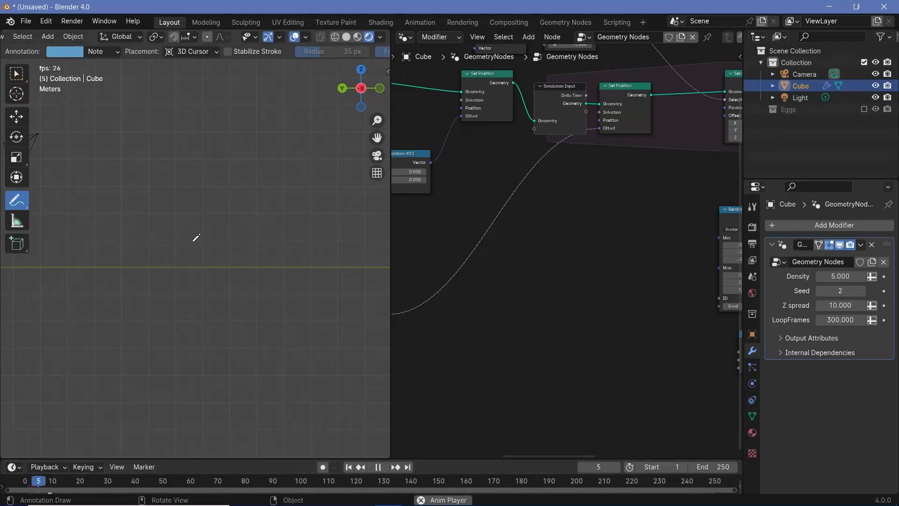
scroll(200, 240, "down", 6)
key("KP_Decimal")
key("w")
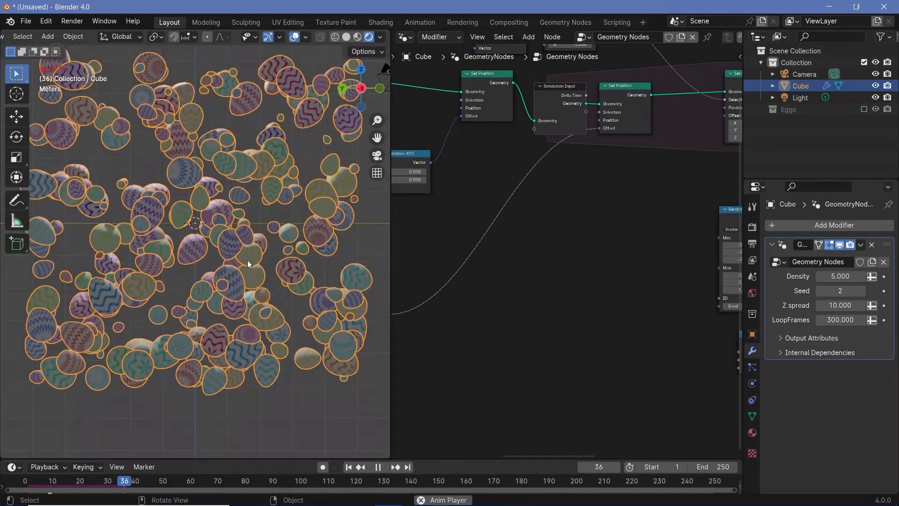
key("ctrl+KP_3")
key("space")
- Set the scene's end frame to 300 and play the animation briefly to check the falling speed
left_click(706, 466)
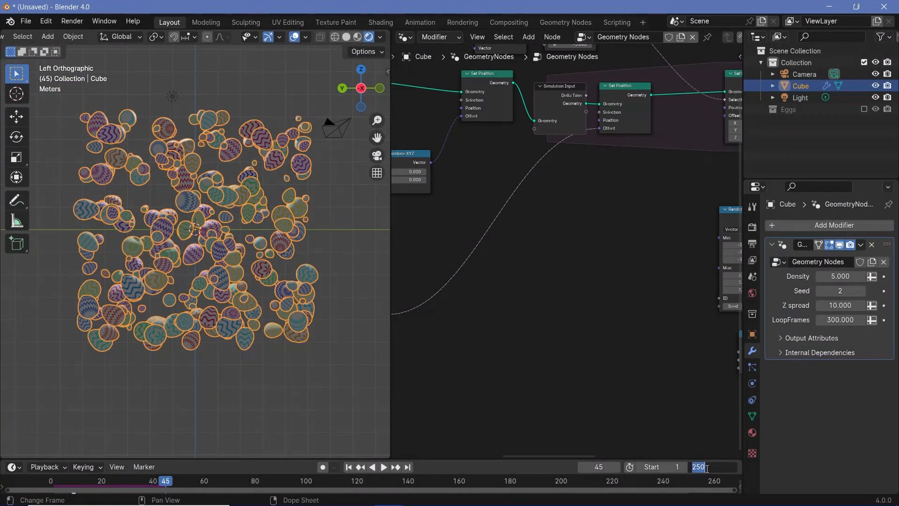
type("300")
key("Return")
key("space")
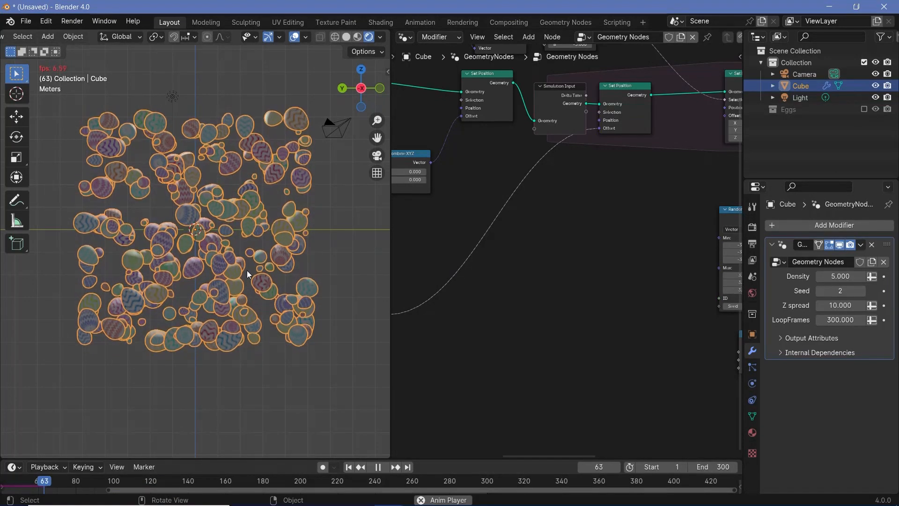
key("space")
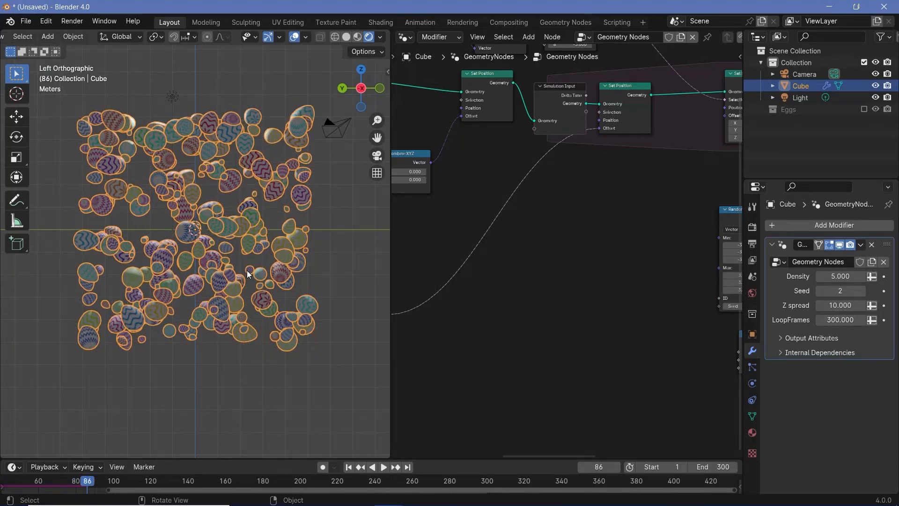
- Examine the Combine XYZ node that drives the egg rotation and the LoopFrames links from the Group Input
middle_click_drag(580, 277, 468, 312)
scroll(660, 386, "up", 4)
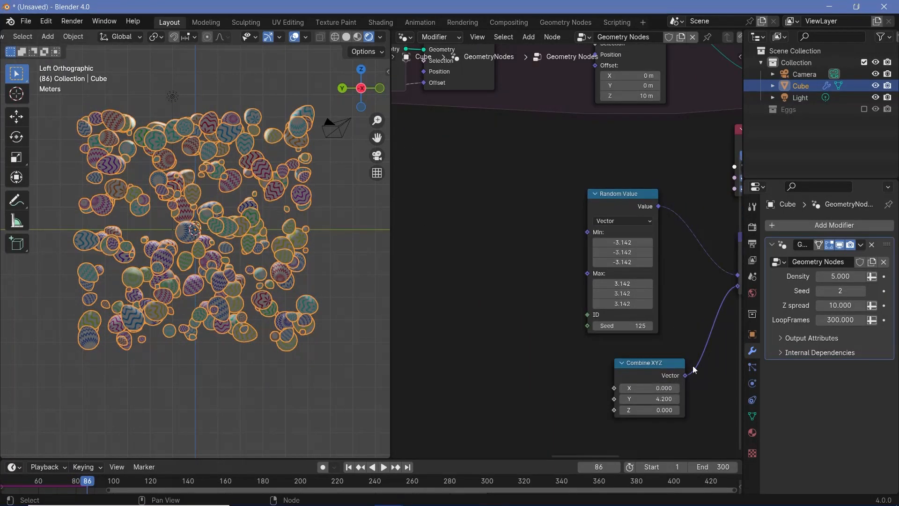
middle_click_drag(690, 359, 608, 308)
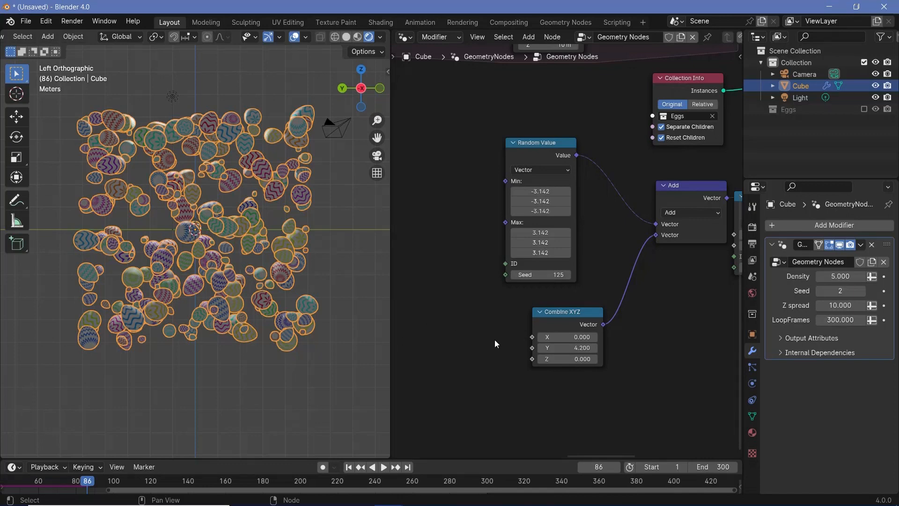
middle_click_drag(495, 341, 552, 310)
scroll(553, 323, "down", 6)
middle_click_drag(554, 349, 556, 319)
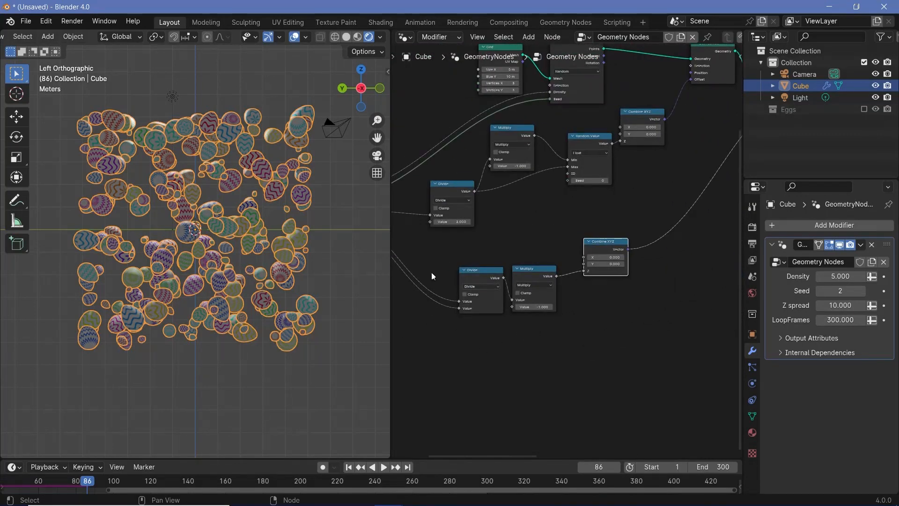
middle_click_drag(623, 313, 414, 305)
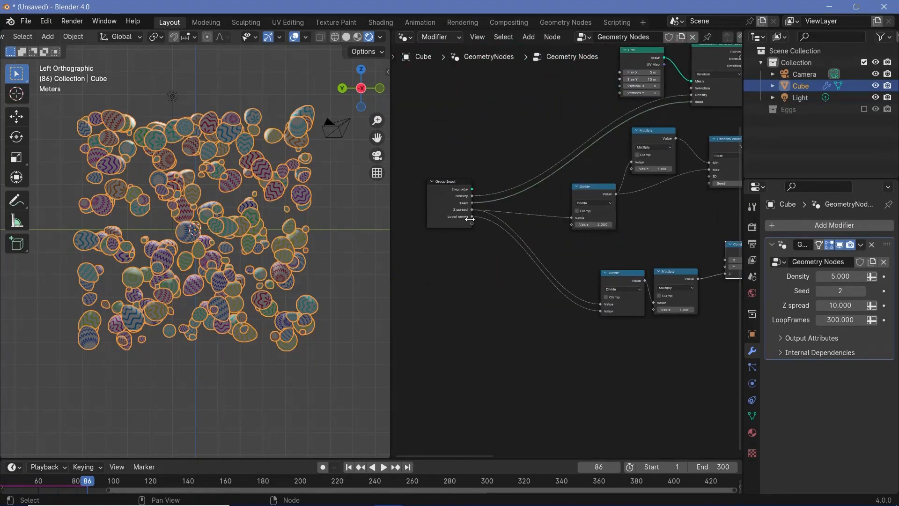
middle_click_drag(676, 345, 517, 290)
scroll(517, 290, "up", 6)
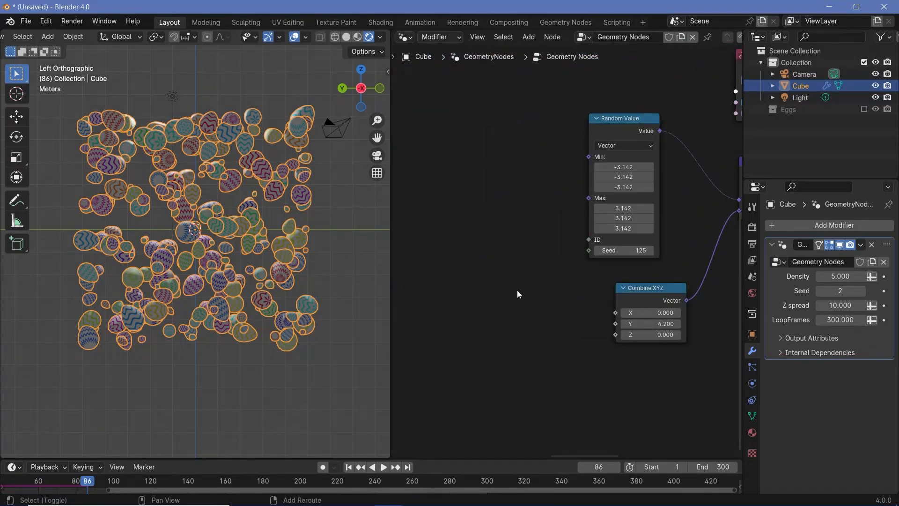
- Add a second Group Input node near the Combine XYZ that drives the egg rotation
key("shift+a")
type("group")
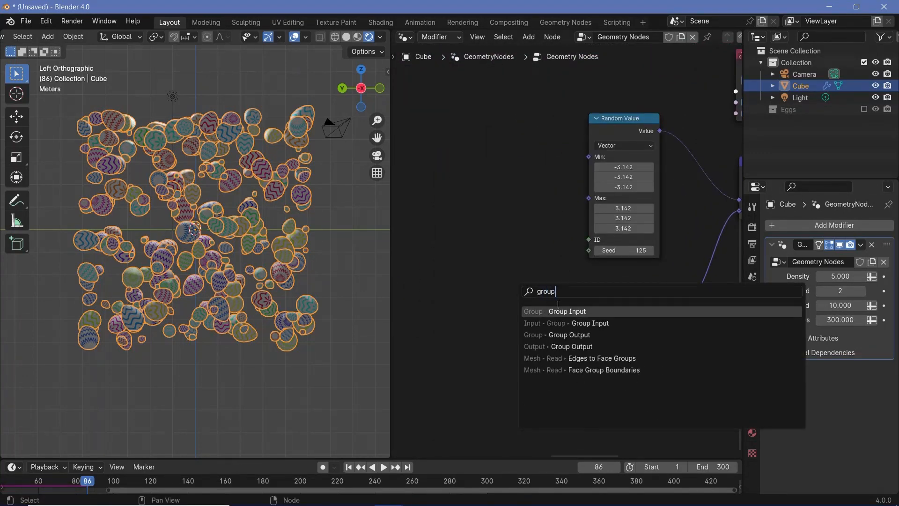
key("Return")
left_click(398, 271)
scroll(451, 300, "down", 5)
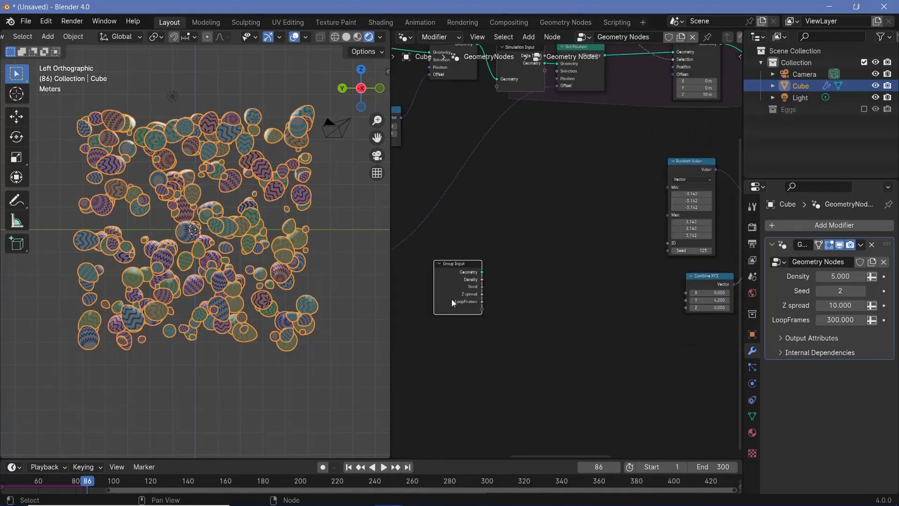
left_click_drag(458, 273, 527, 275)
scroll(459, 282, "down", 6)
middle_click_drag(459, 283, 632, 276)
middle_click_drag(455, 245, 545, 247)
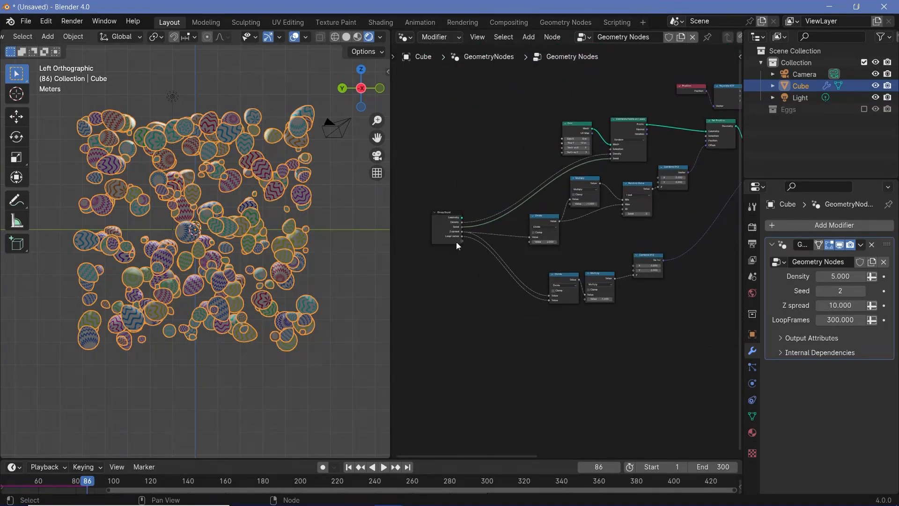
scroll(540, 264, "up", 5)
- Add a Map Range node beside the new Group Input and link LoopFrames to its From Max
key("shift+a")
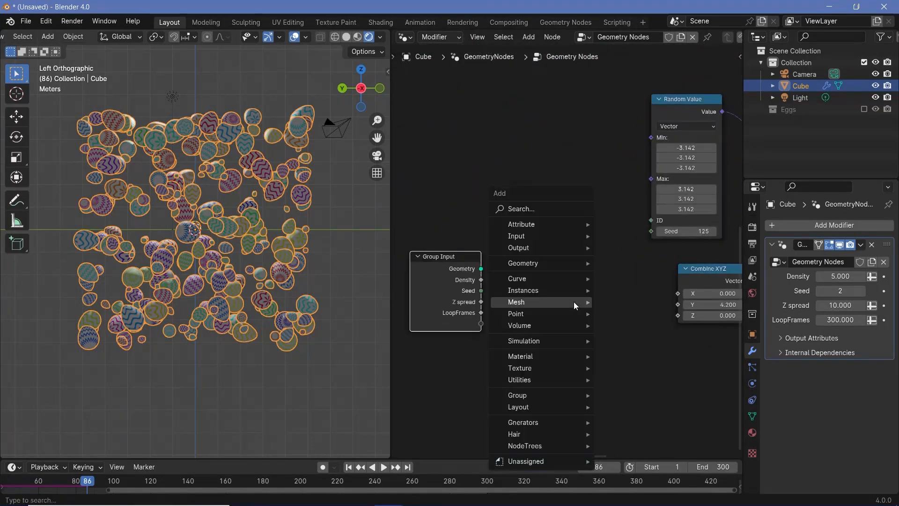
mouse_move(574, 302)
type("map")
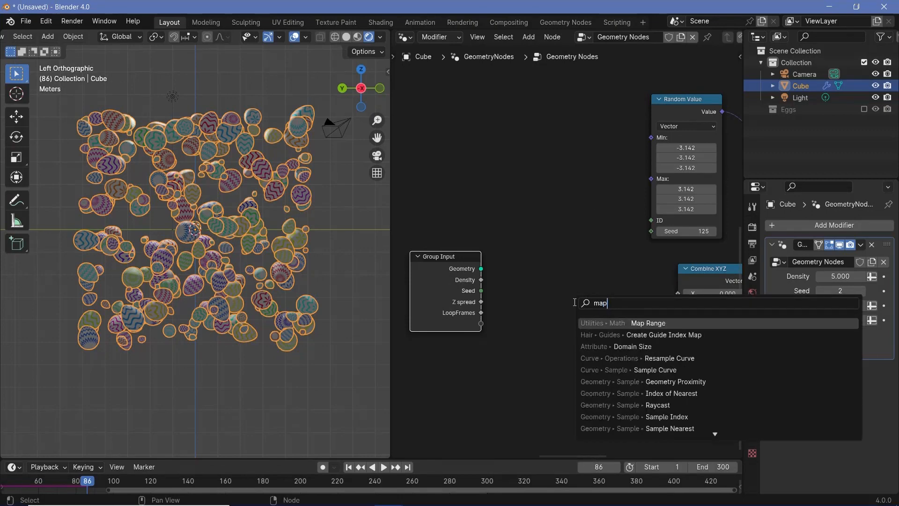
key("Return")
left_click(538, 288)
scroll(521, 323, "up", 2)
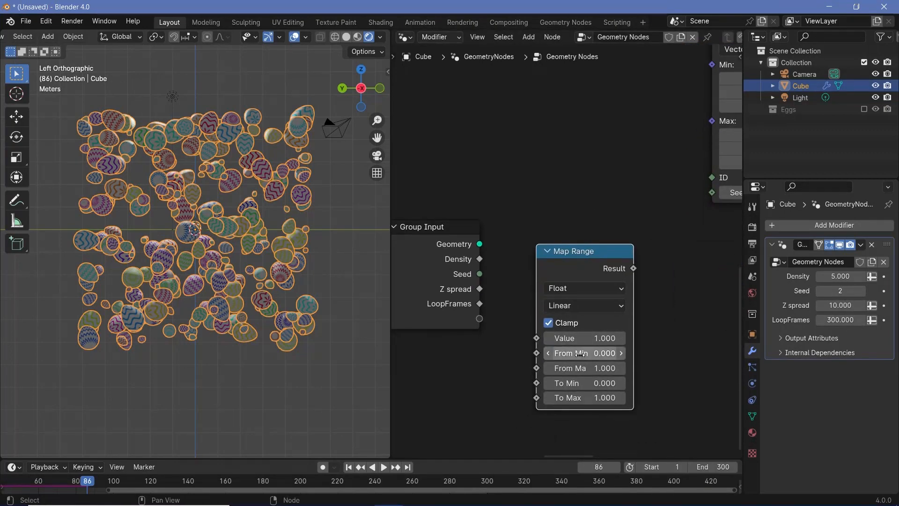
left_click_drag(480, 303, 537, 368)
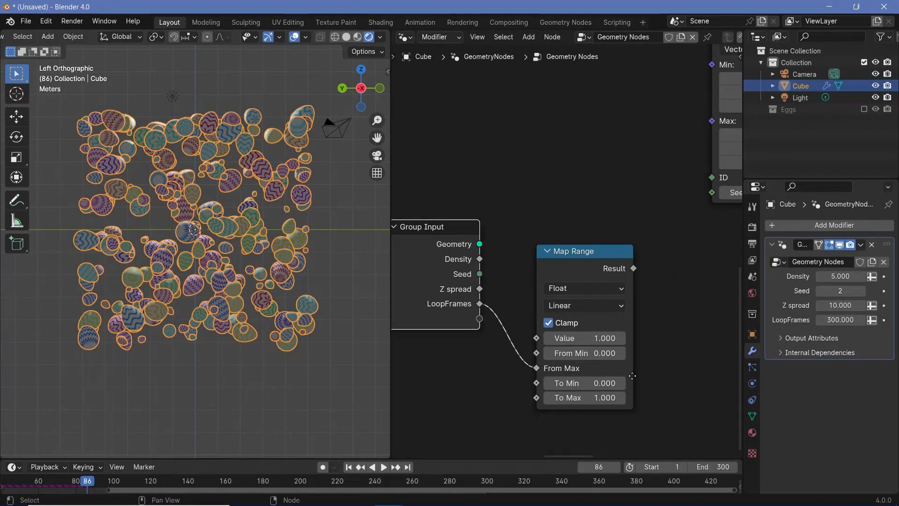
- Set the Map Range node's To Max to 2*pi
scroll(625, 366, "up", 1)
left_click(570, 384)
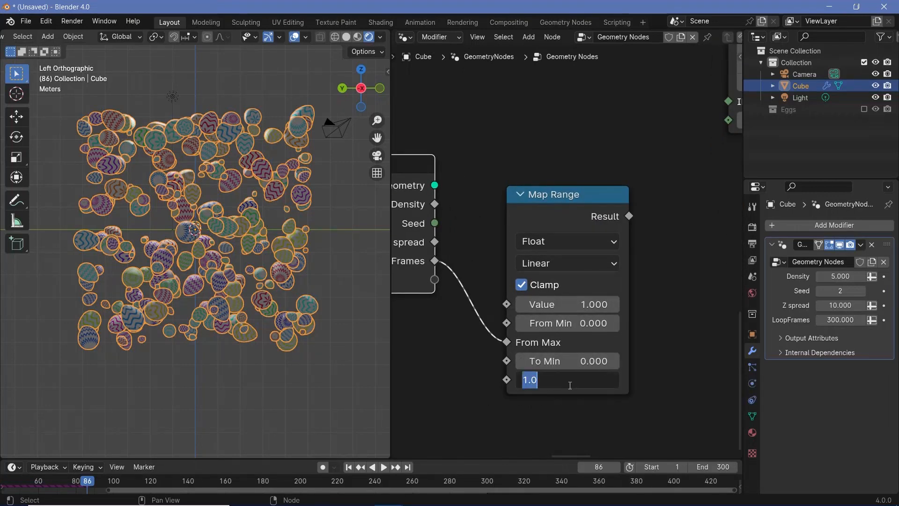
type("2*pi")
key("Return")
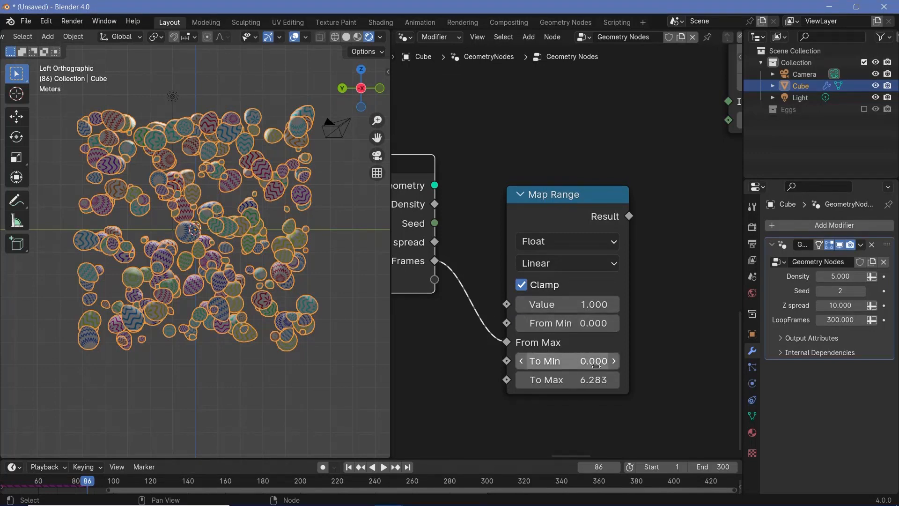
- Add a Scene Time node above the new Group Input and link its Frame output to the Map Range Value
scroll(536, 285, "down", 2)
middle_click_drag(536, 285, 579, 283)
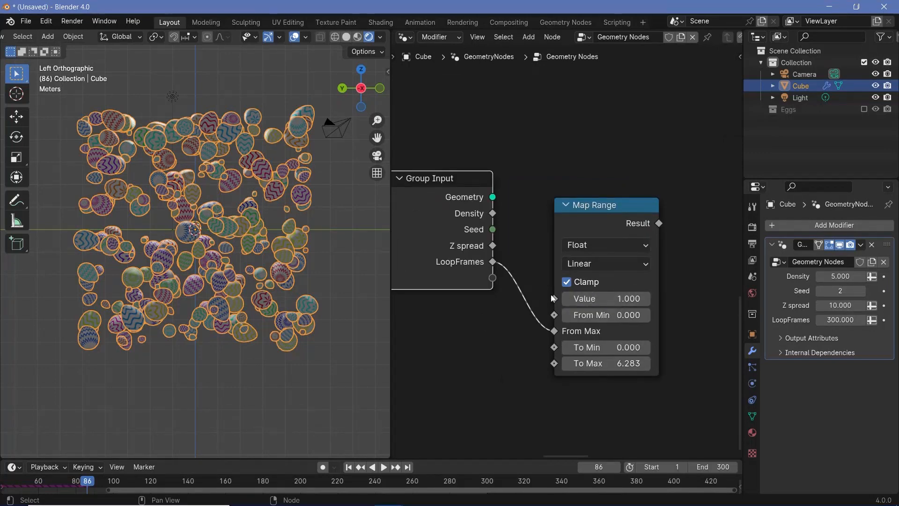
left_click_drag(448, 209, 435, 329)
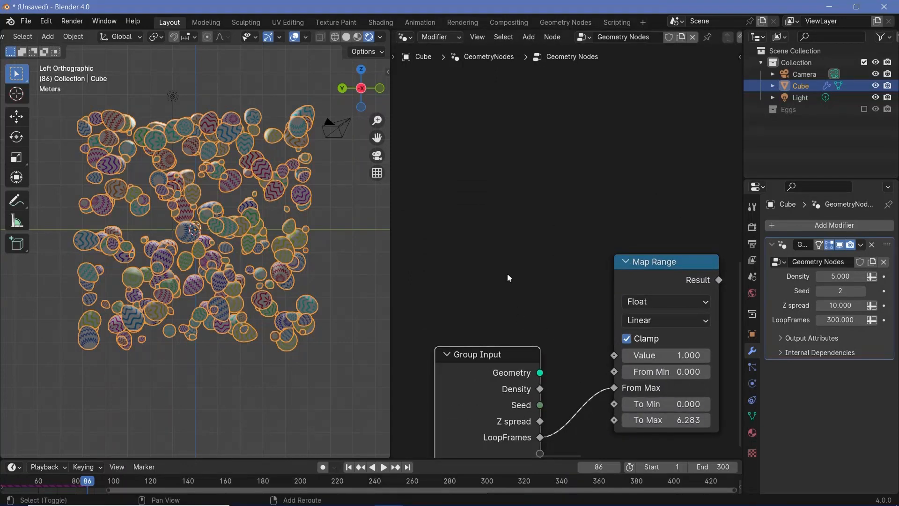
key("shift+a")
type("scene")
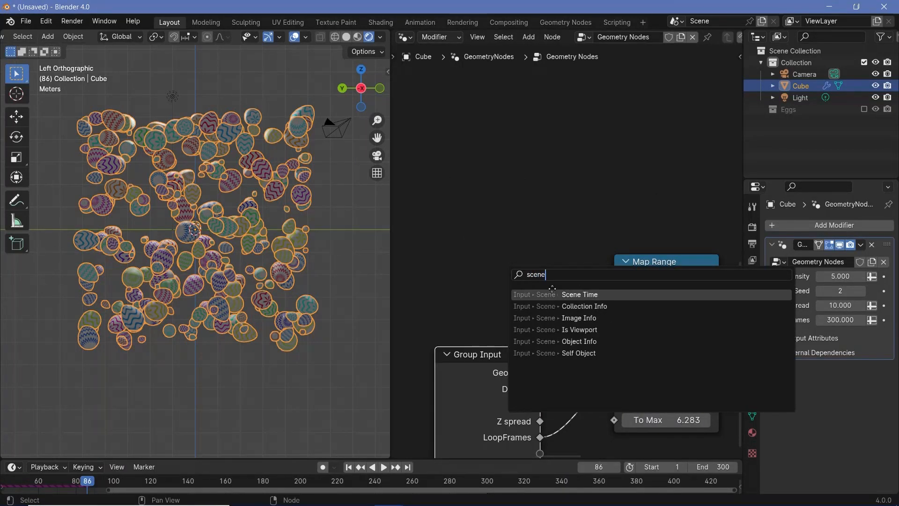
key("Return")
left_click(559, 282)
left_click_drag(556, 279, 607, 359)
- Link the Map Range Result to the rotation Combine XYZ's Y and play the animation to check the spin
scroll(646, 314, "down", 6)
middle_click_drag(666, 288, 534, 295)
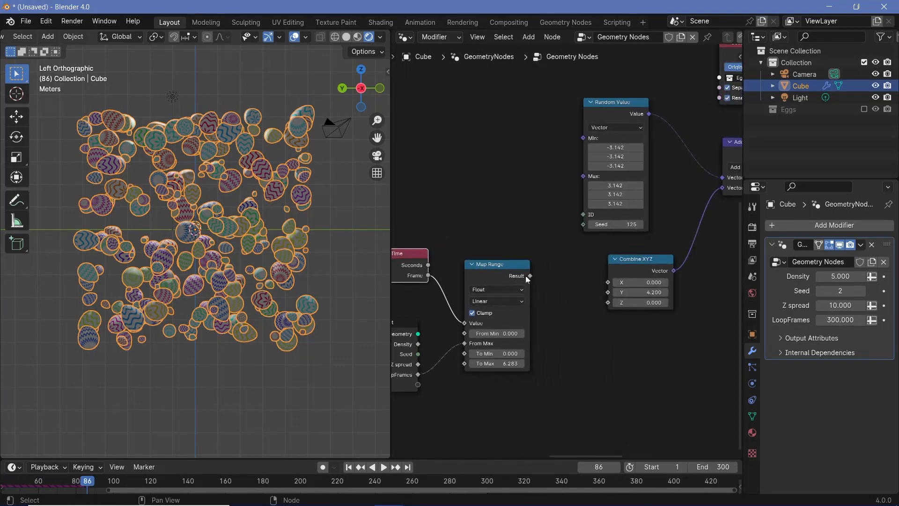
left_click_drag(529, 275, 608, 292)
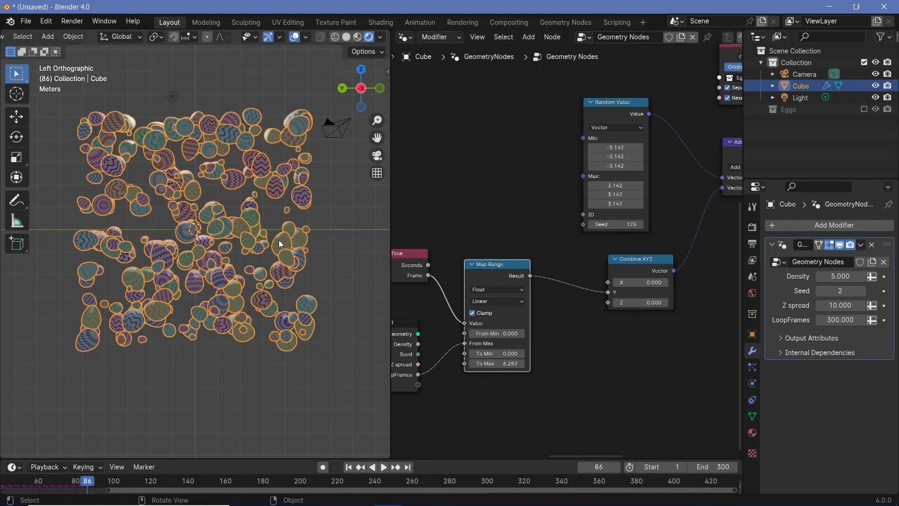
key("space")
scroll(258, 201, "up", 6)
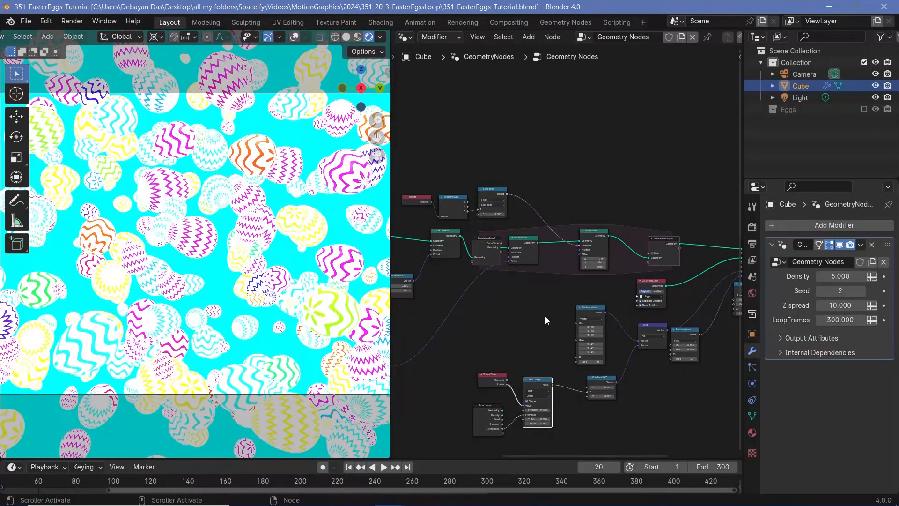
- Examine the simulation's second Set Position offset, the Group Input's Z spread links and the Less Than threshold
middle_click_drag(545, 316, 573, 315)
scroll(573, 314, "up", 5)
middle_click_drag(615, 289, 587, 349)
scroll(529, 283, "up", 4)
middle_click_drag(478, 227, 517, 228)
left_click(588, 228)
left_click(676, 269)
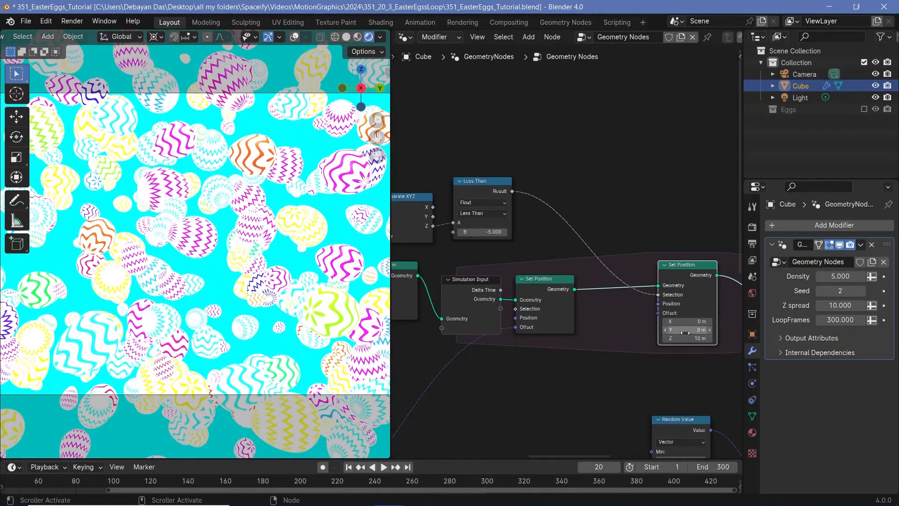
scroll(582, 366, "down", 6)
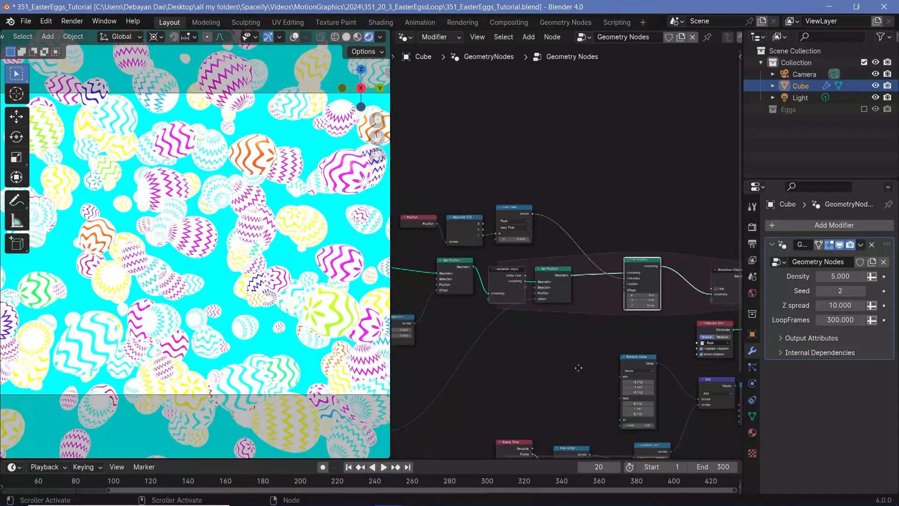
middle_click_drag(578, 367, 650, 301)
scroll(623, 322, "up", 6)
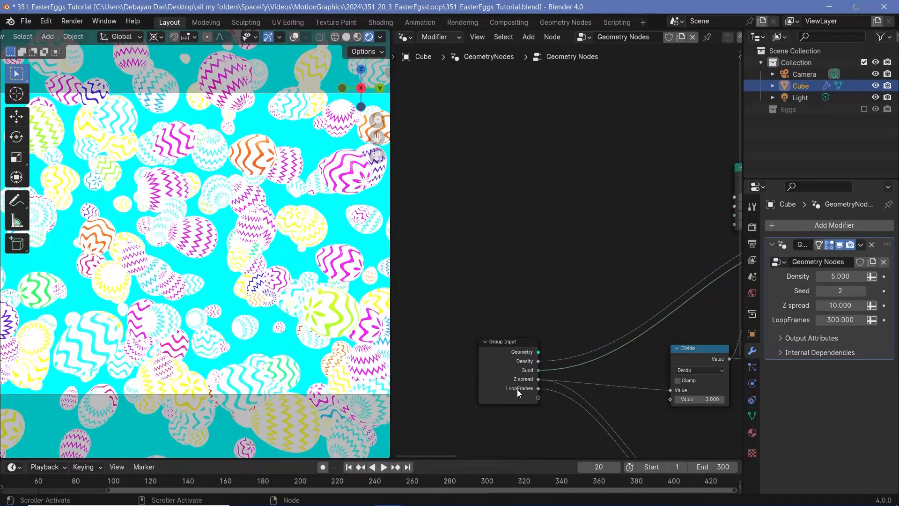
scroll(642, 368, "down", 6)
middle_click_drag(652, 372, 392, 435)
scroll(709, 273, "up", 2)
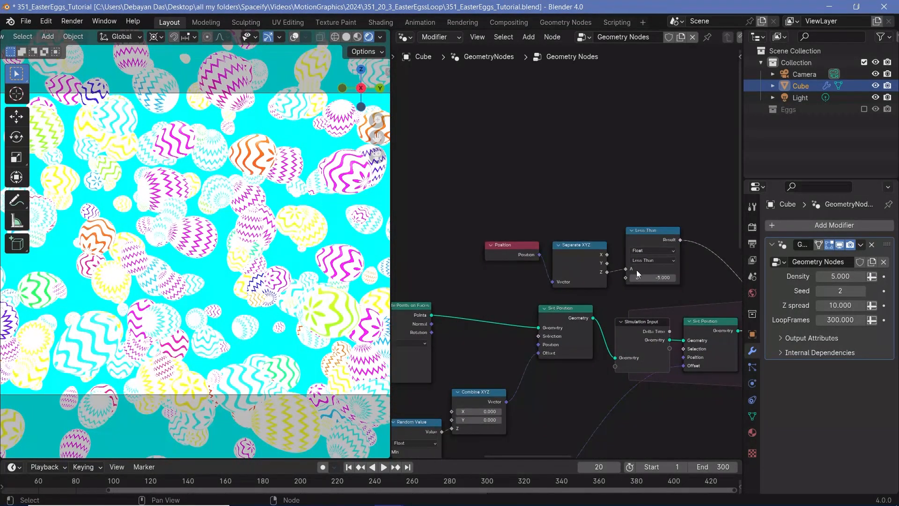
scroll(197, 326, "down", 5)
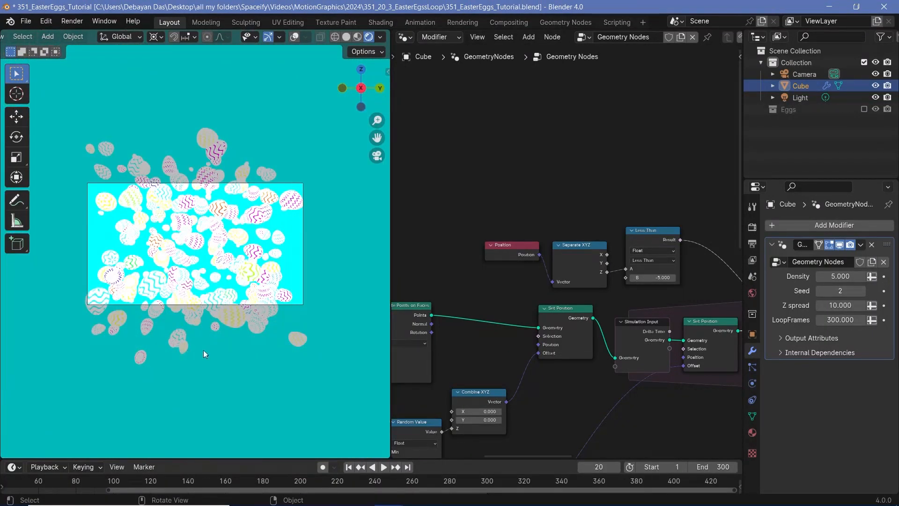
- Link the output of the Multiply node that negates half the Z spread to the Less Than node's B input
middle_click_drag(594, 356, 547, 191)
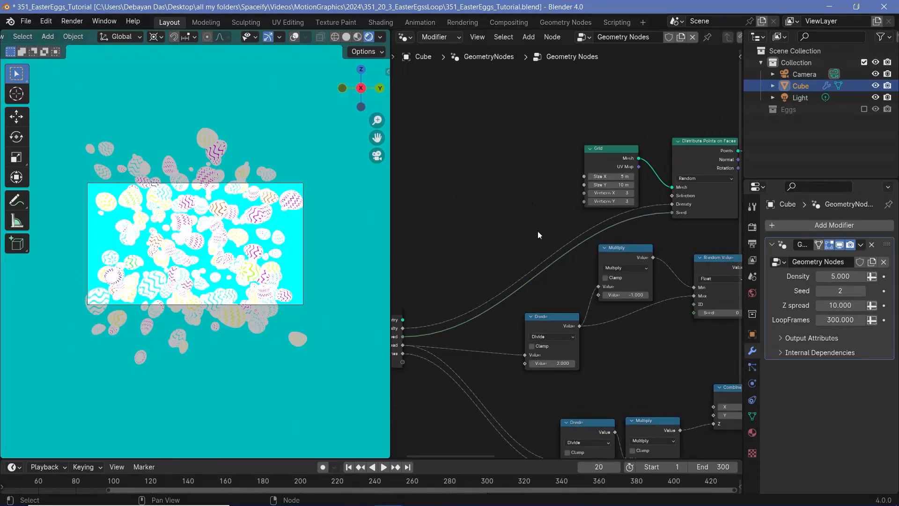
middle_click_drag(408, 351, 493, 312)
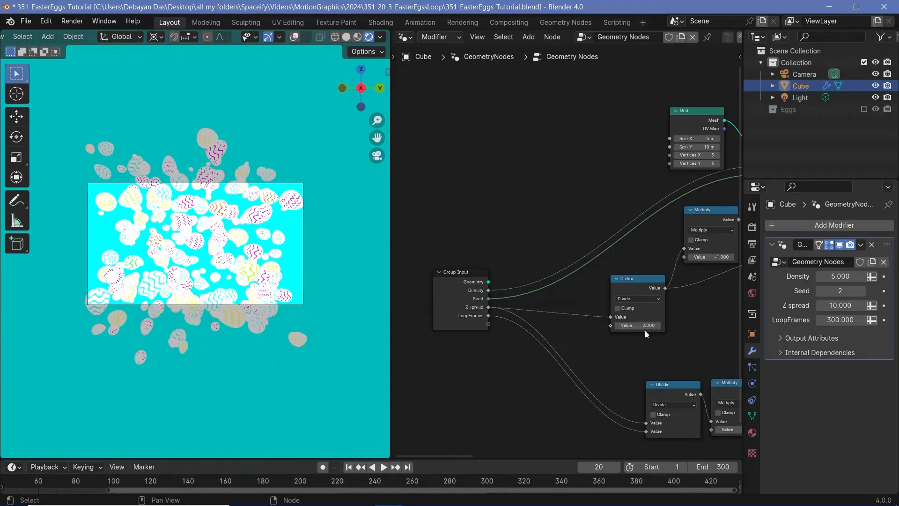
middle_click_drag(720, 223, 605, 277)
left_click(605, 271)
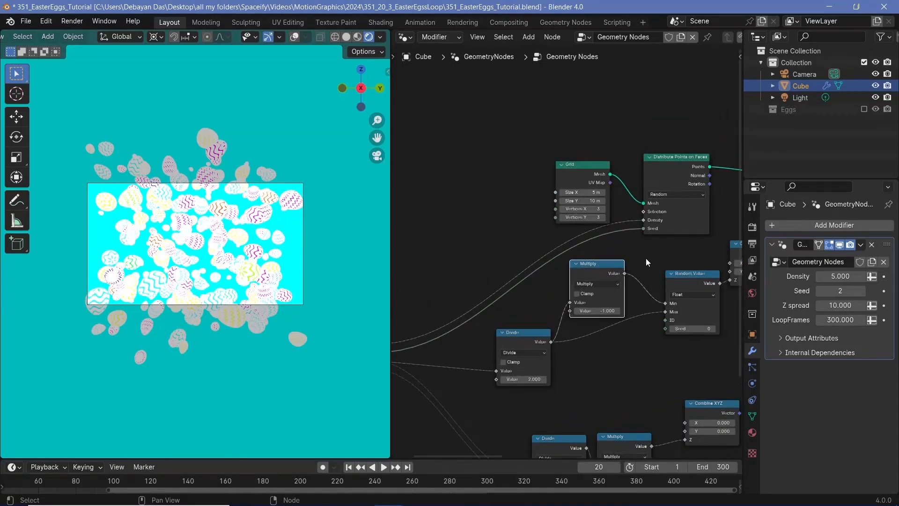
scroll(635, 267, "down", 2)
middle_click_drag(702, 218, 583, 286)
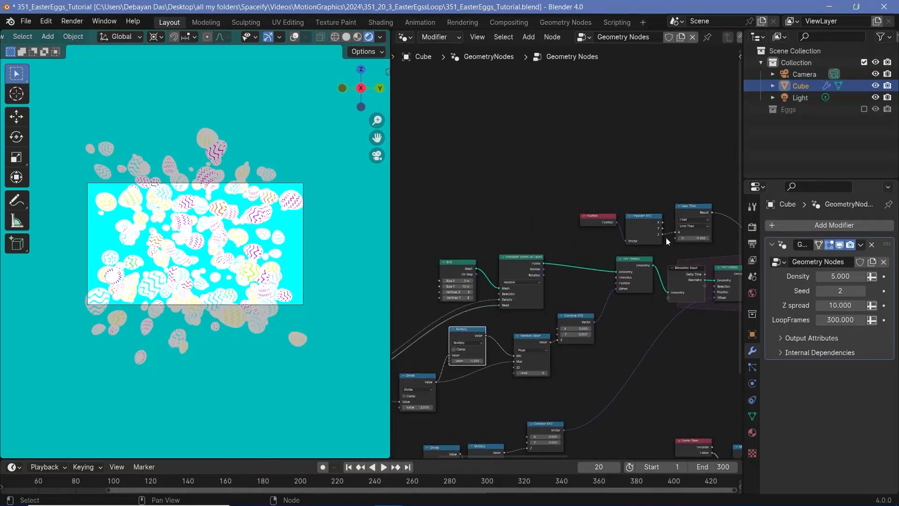
left_click(688, 209)
left_click_drag(485, 336, 673, 240)
- Add a Combine XYZ node below the simulation zone and link its Vector to the second Set Position's Offset
middle_click_drag(693, 341, 477, 389)
scroll(582, 342, "up", 4)
middle_click_drag(585, 391, 627, 314)
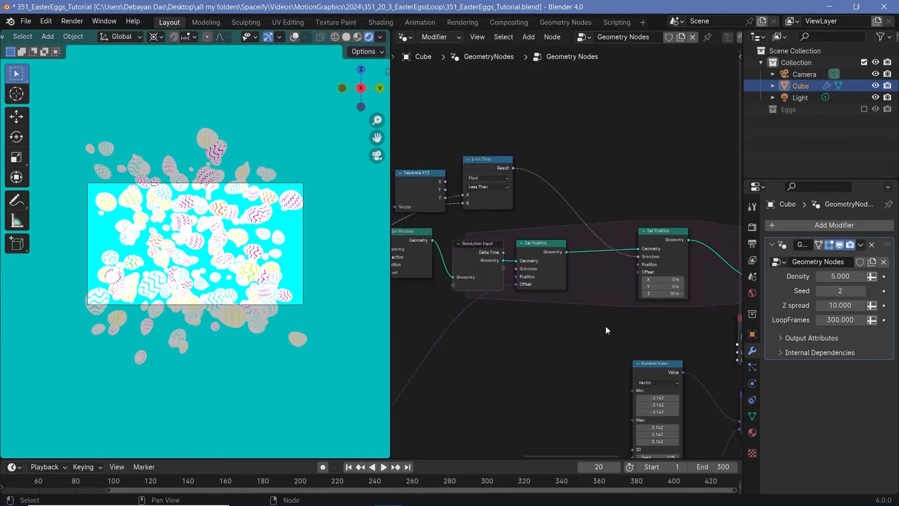
key("shift+a")
mouse_move(577, 344)
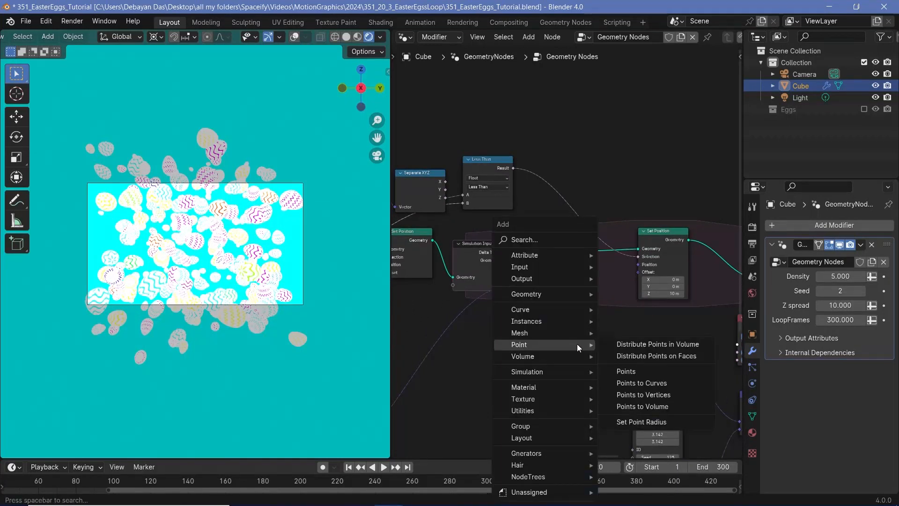
type("x")
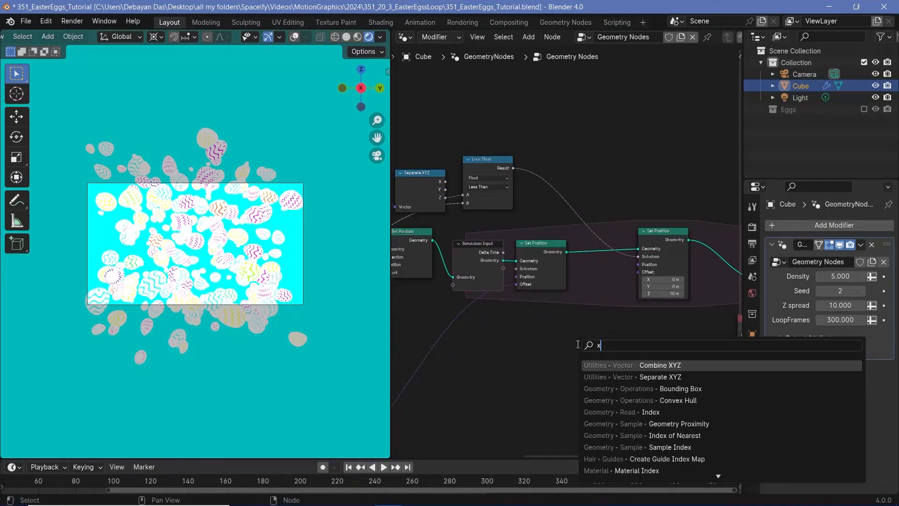
key("BackSpace")
type("combine")
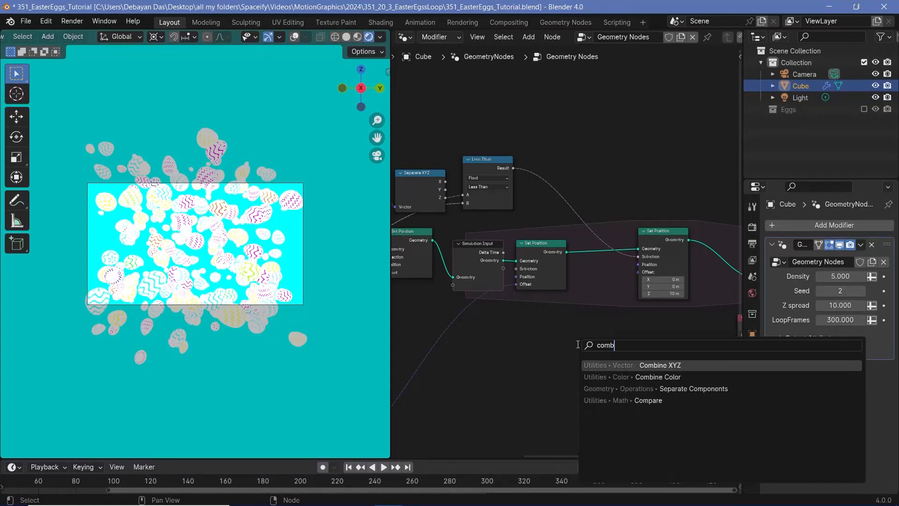
left_click(653, 367)
left_click(535, 321)
left_click_drag(585, 334, 603, 322)
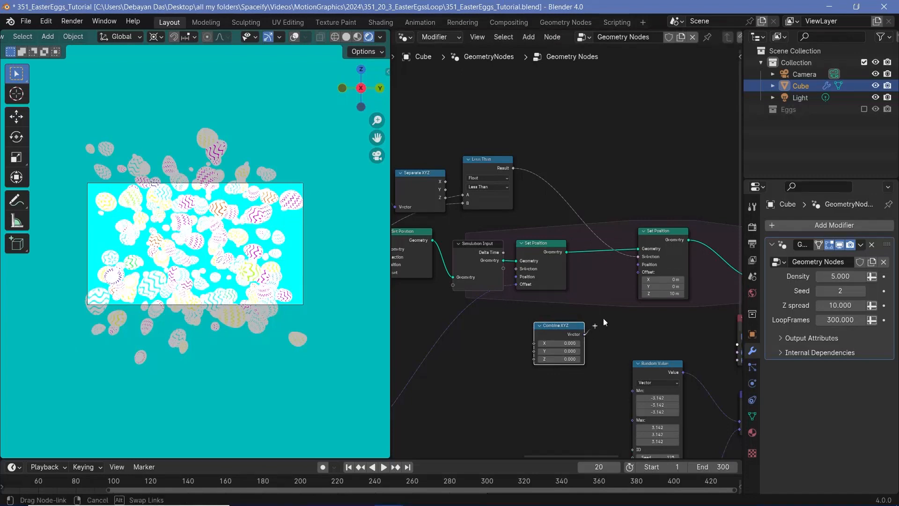
left_click_drag(647, 273, 646, 273)
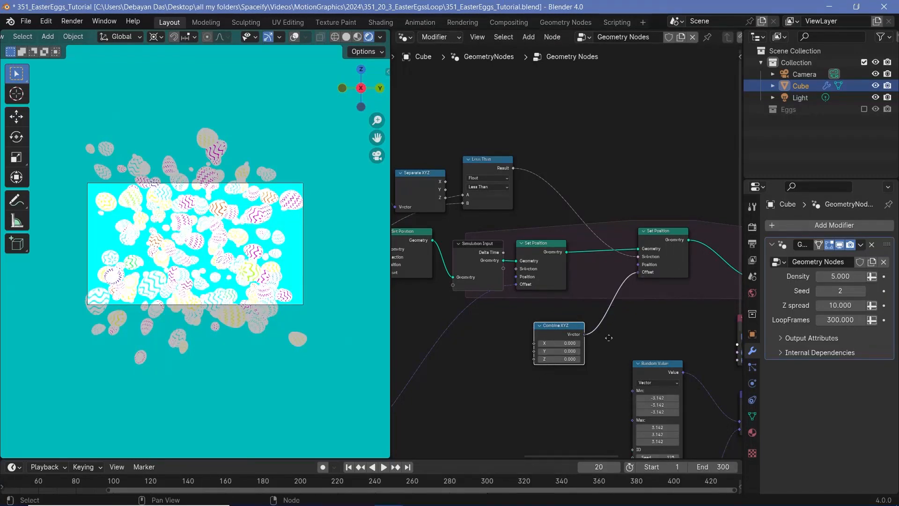
- Link the original Group Input's Z spread to the new Combine XYZ's Z, and set the modifier's Z spread to 20
middle_click_drag(542, 373, 626, 330)
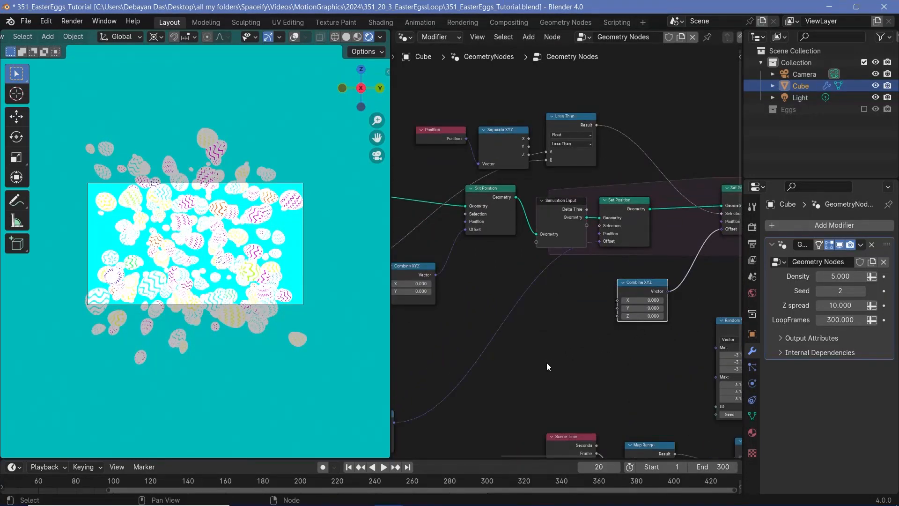
scroll(488, 303, "down", 6)
middle_click_drag(487, 303, 742, 204)
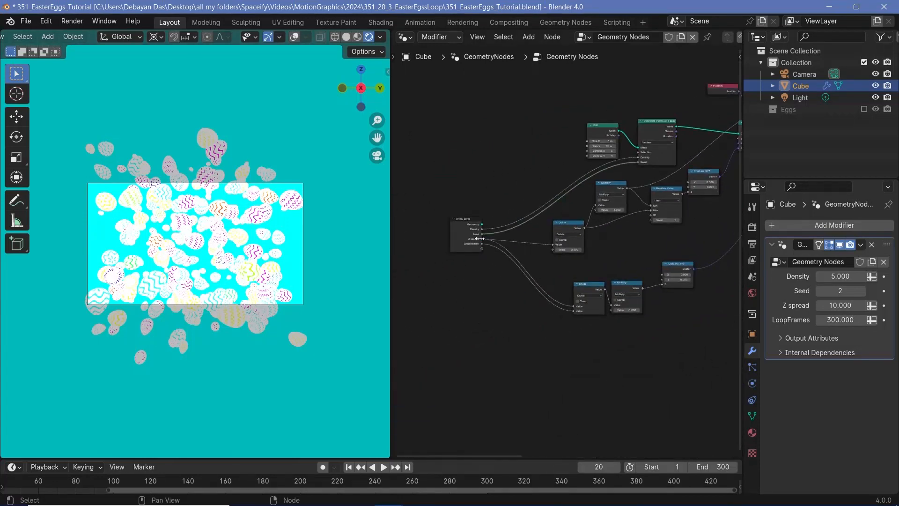
left_click_drag(480, 239, 644, 202)
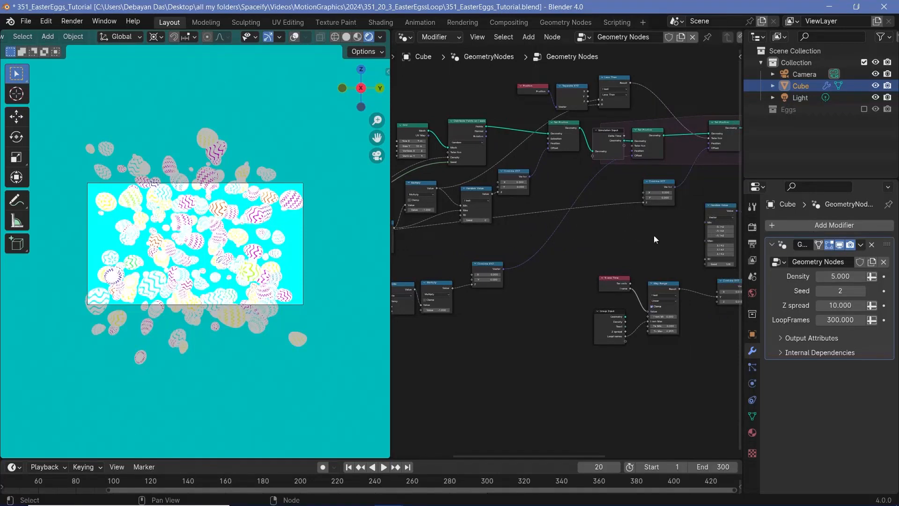
middle_click_drag(654, 240, 613, 286)
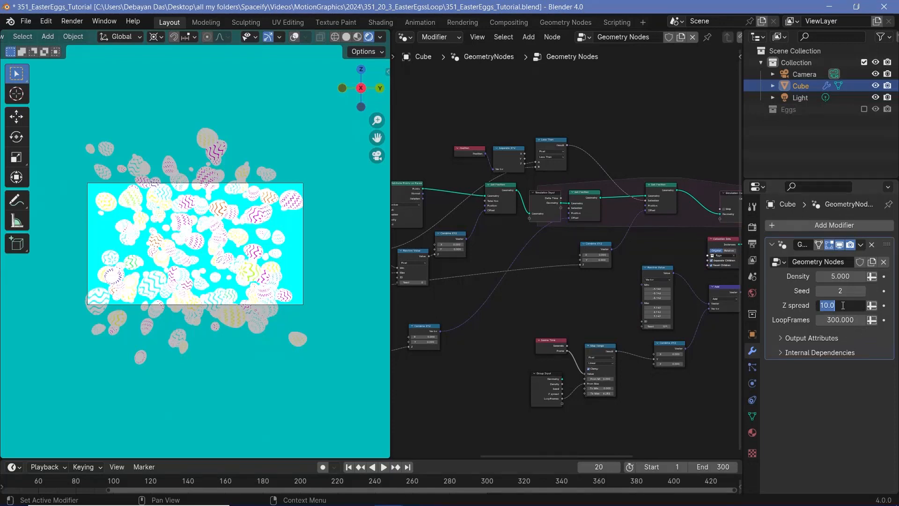
key("Return")
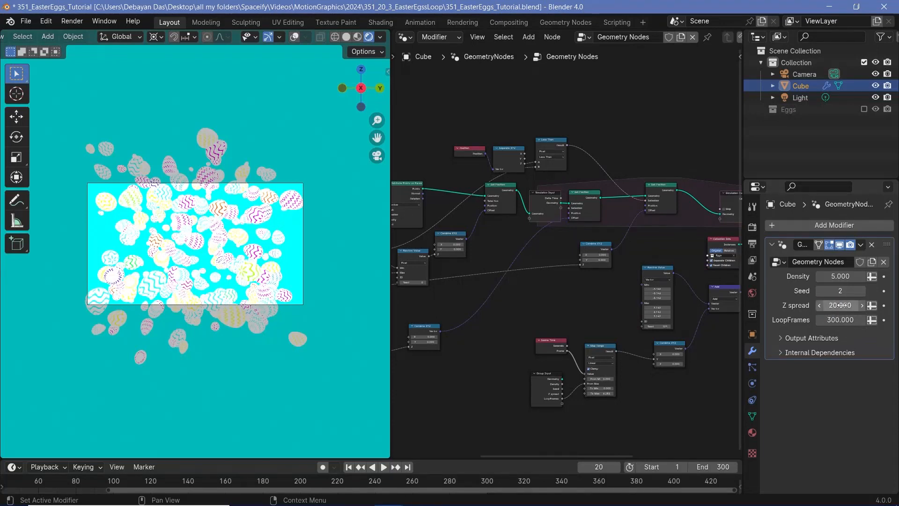
- Play the animation from the start of the timeline to check the falling eggs at the wider Z spread
scroll(89, 481, "down", 5)
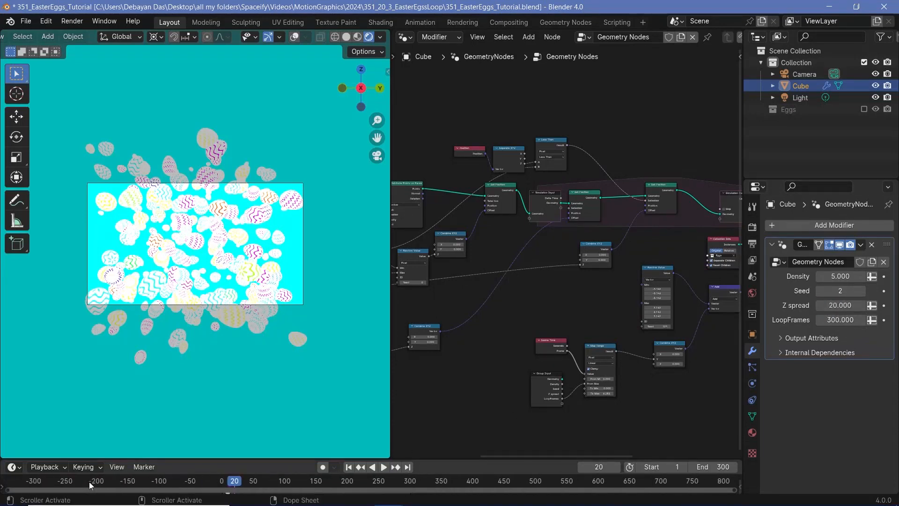
left_click(214, 480)
key("space")
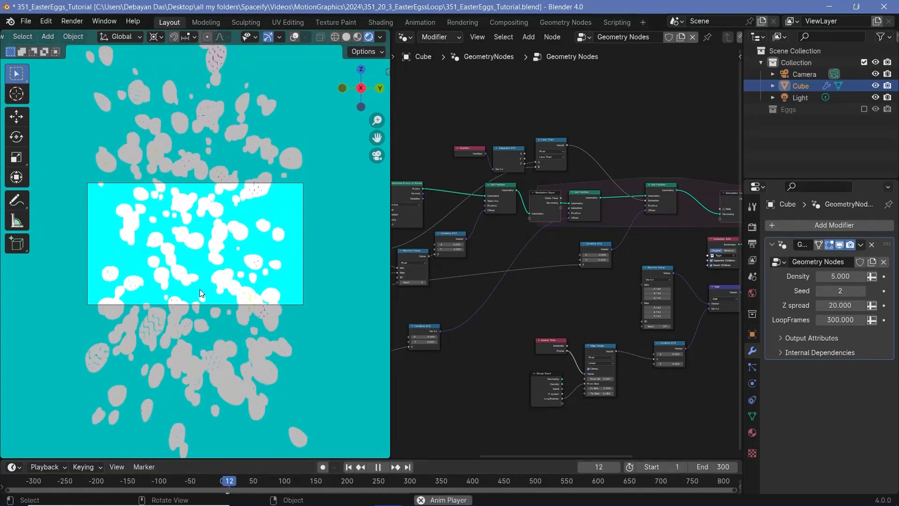
key("space")
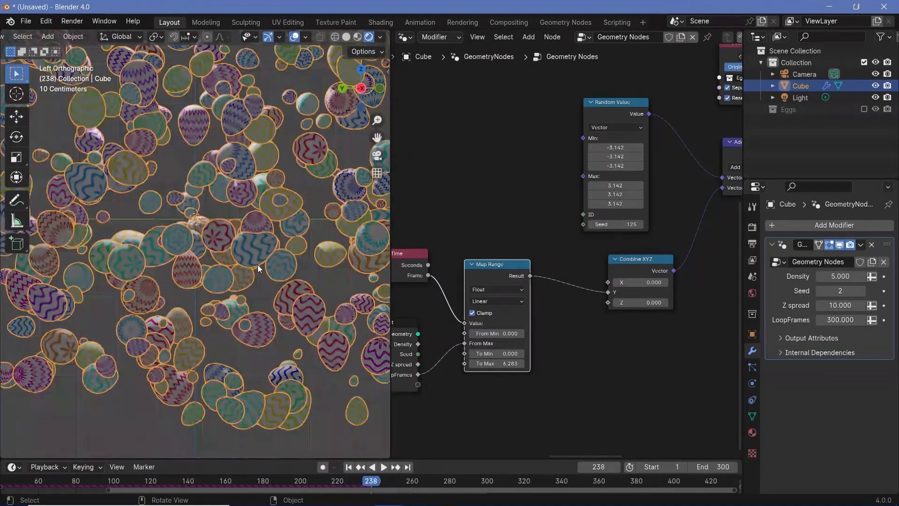
- Set the world background color to pure white with a Value of 1.000 and hide the viewport overlays
left_click(752, 293)
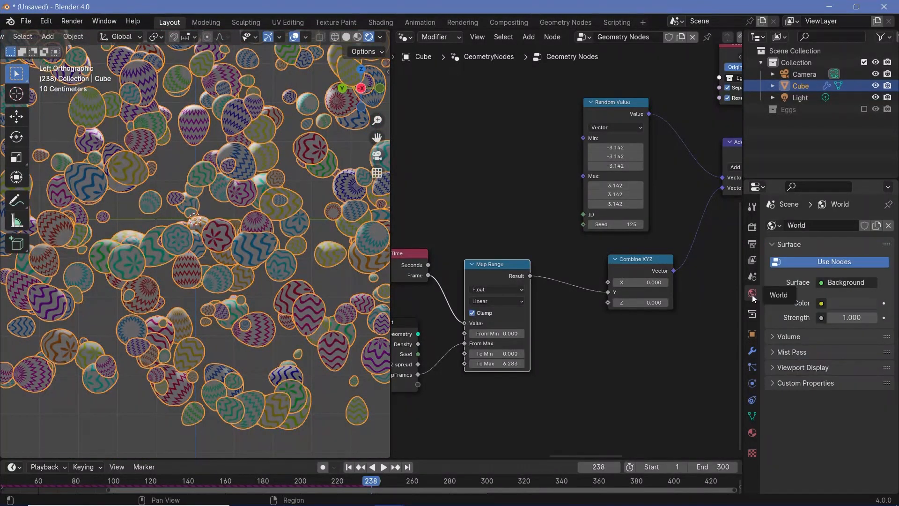
left_click(861, 303)
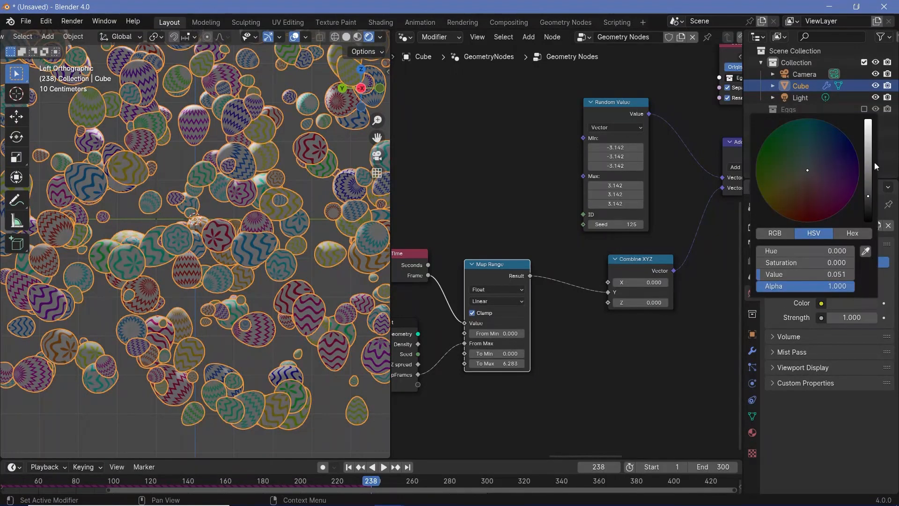
left_click_drag(868, 196, 869, 123)
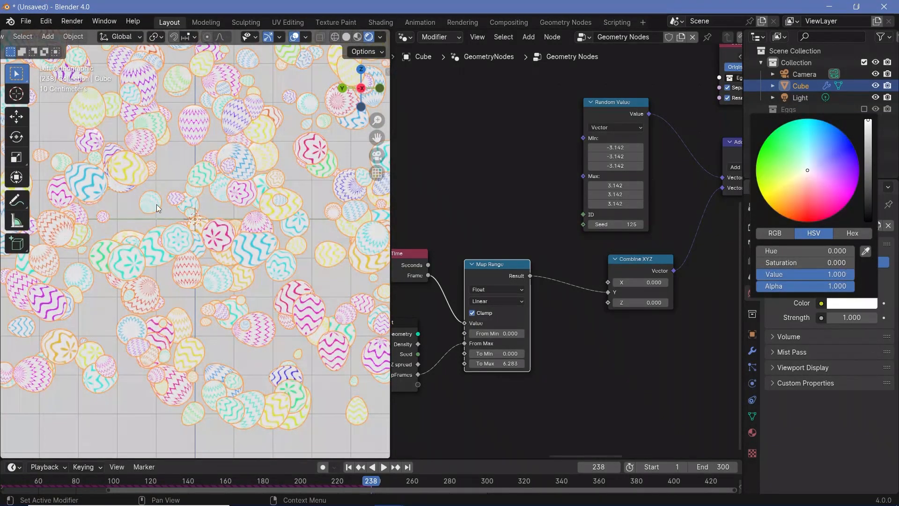
scroll(189, 220, "down", 3)
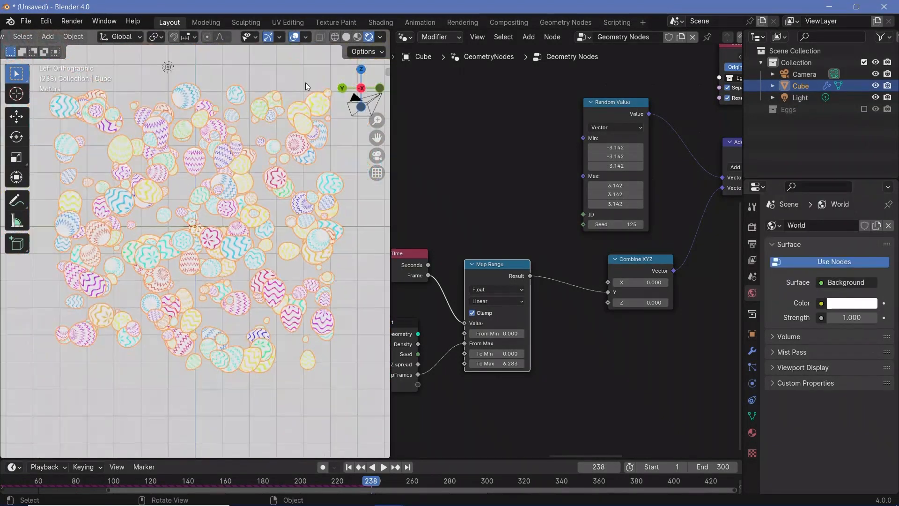
left_click(295, 37)
scroll(187, 238, "up", 3)
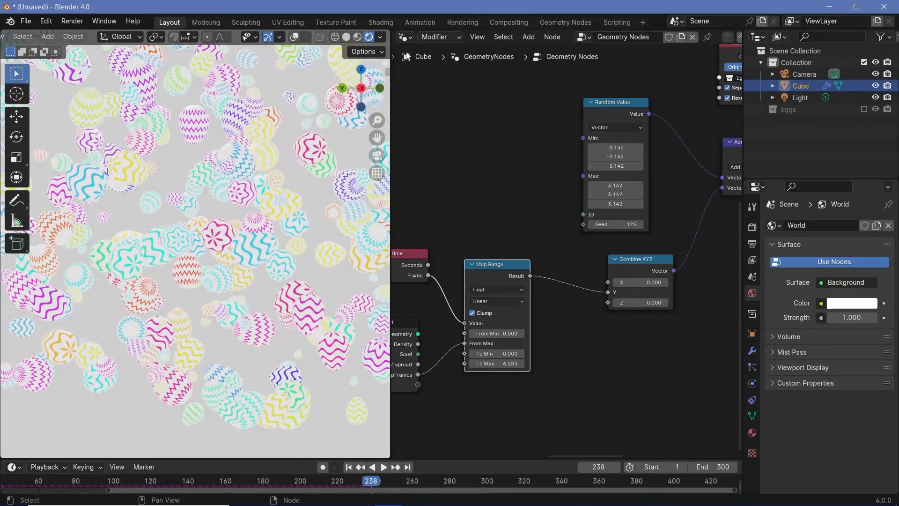
- Switch the node area to the Shader Editor and show the World shader nodes
left_click(406, 38)
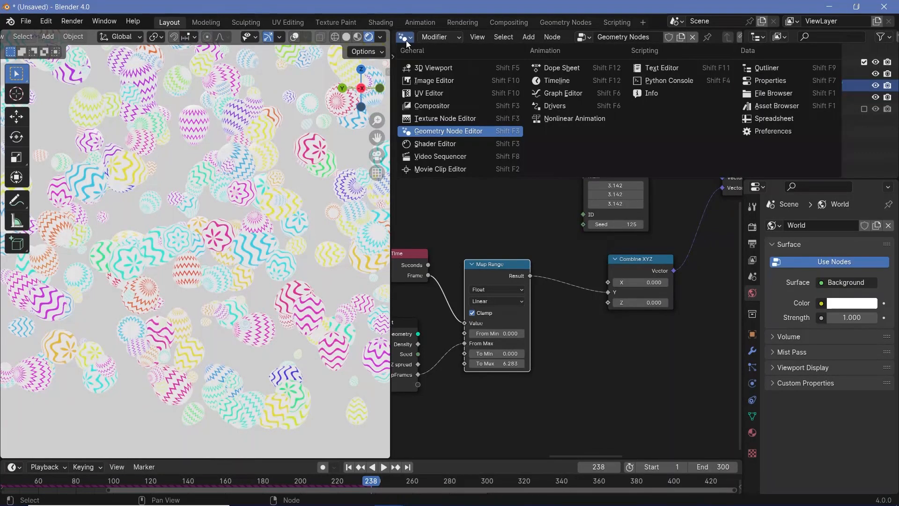
left_click(434, 144)
left_click(434, 41)
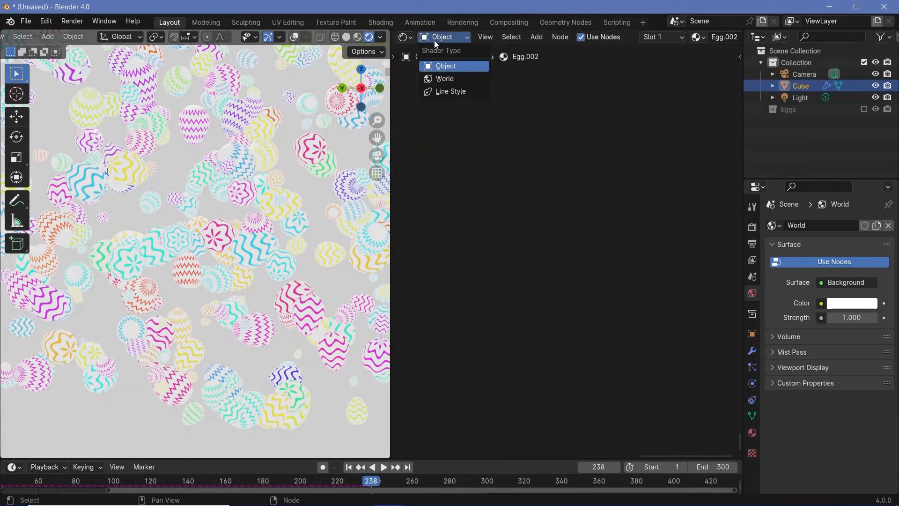
left_click(447, 77)
scroll(603, 226, "up", 2)
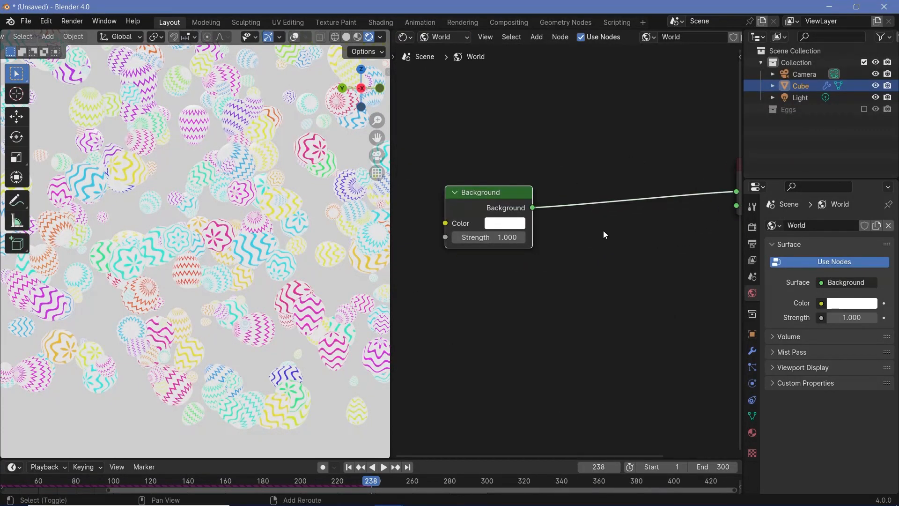
- Insert a Mix Shader after the Background node and link a duplicate Background to its second Shader input
key("shift+a")
type("mix shade")
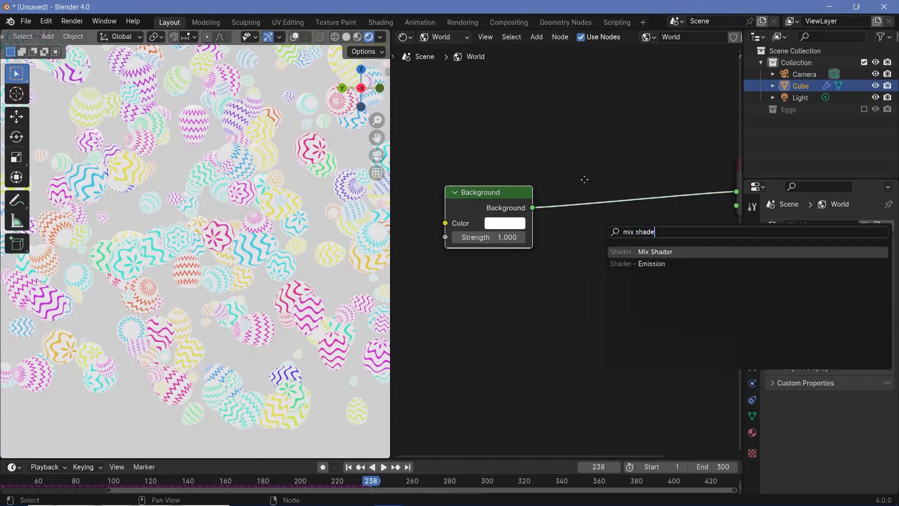
key("Return")
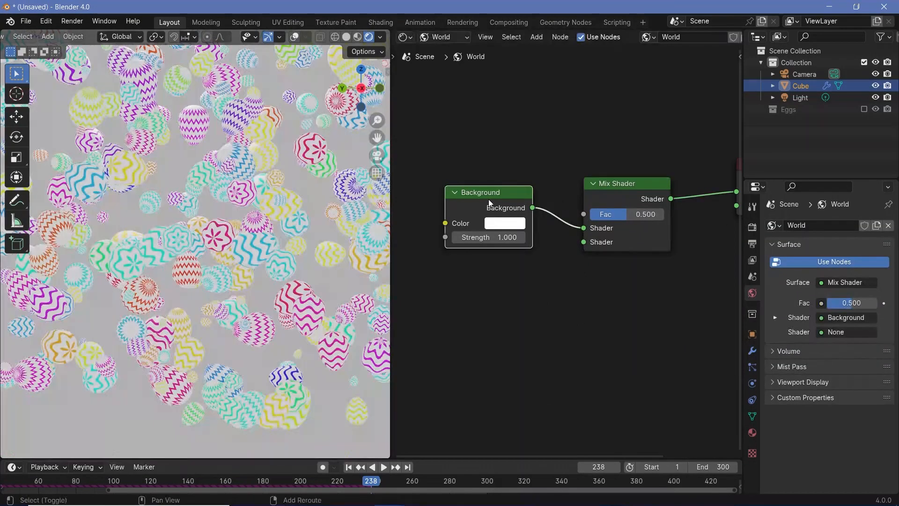
left_click(476, 291)
left_click_drag(521, 300, 583, 241)
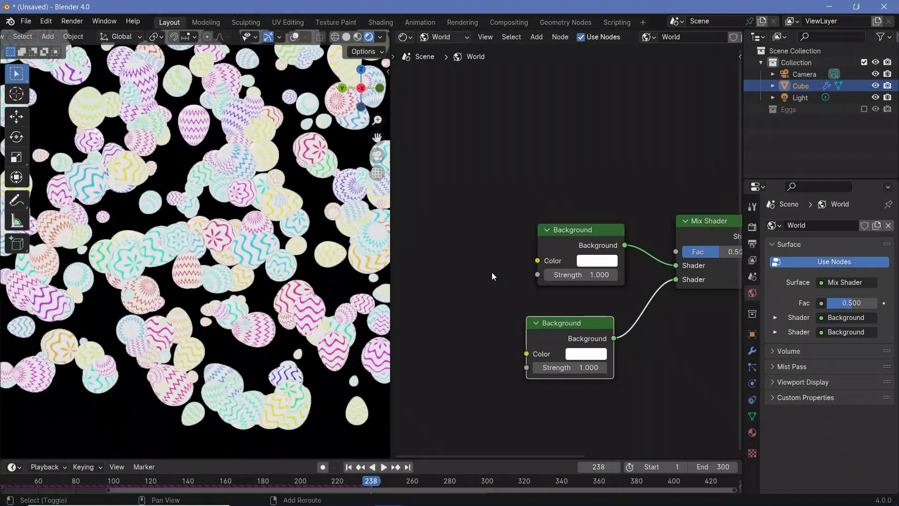
- Add a Light Path node and link its Is Camera Ray output to the Mix Shader's Fac
key("shift+a")
type("light")
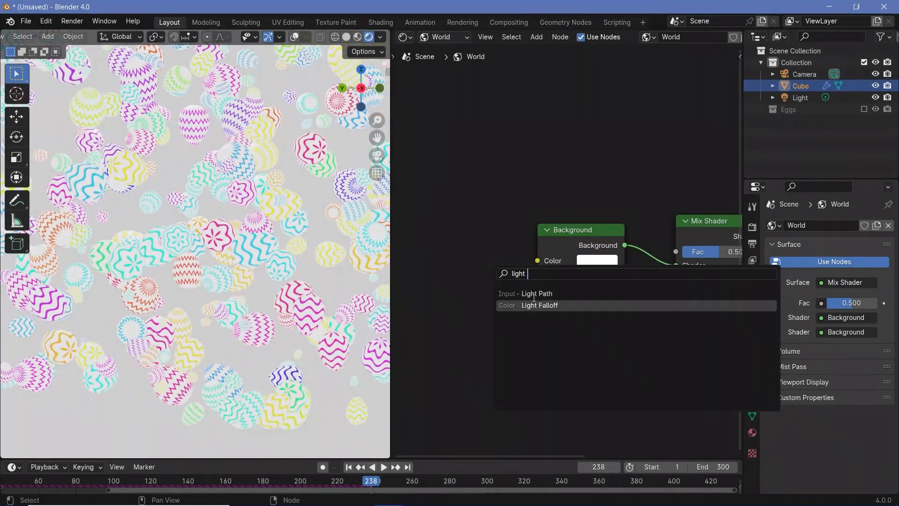
left_click(534, 293)
left_click(435, 195)
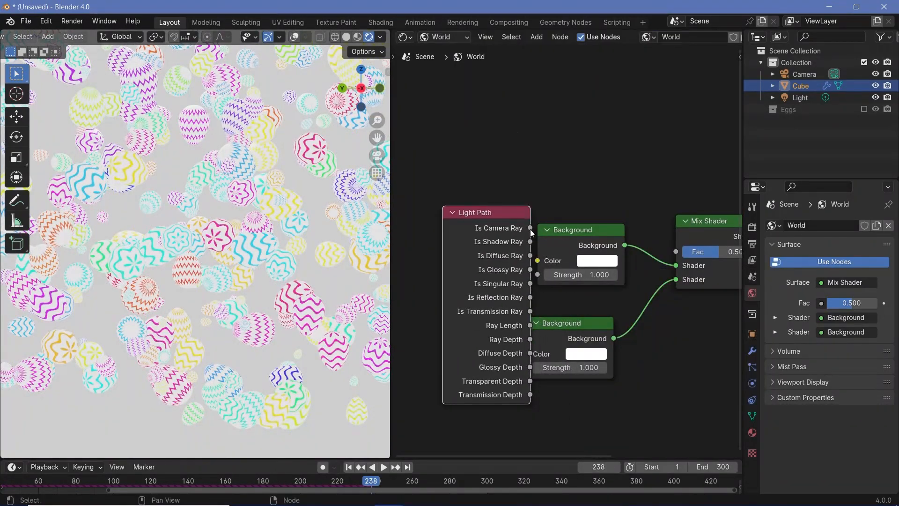
left_click_drag(530, 228, 675, 255)
- Set the color of the lower Background node, linked to the second Shader input, to cyan
left_click_drag(571, 323, 568, 324)
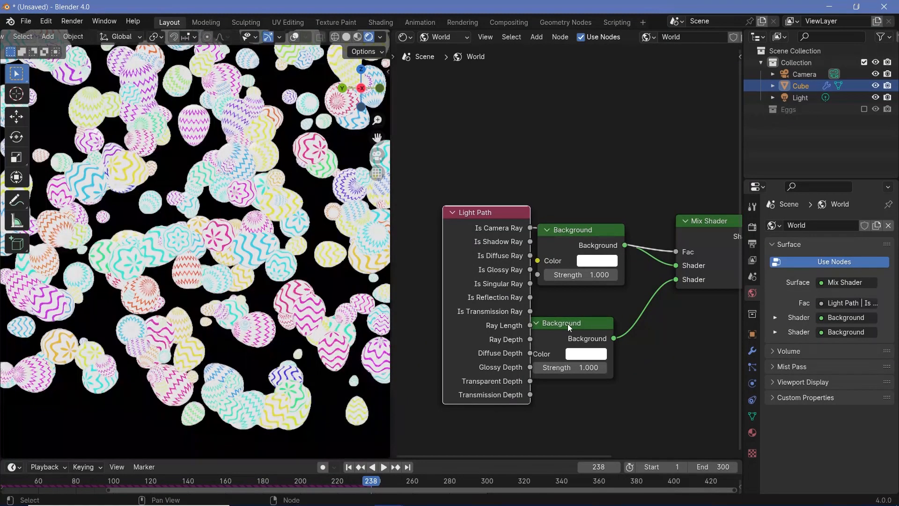
left_click(597, 260)
left_click(621, 184)
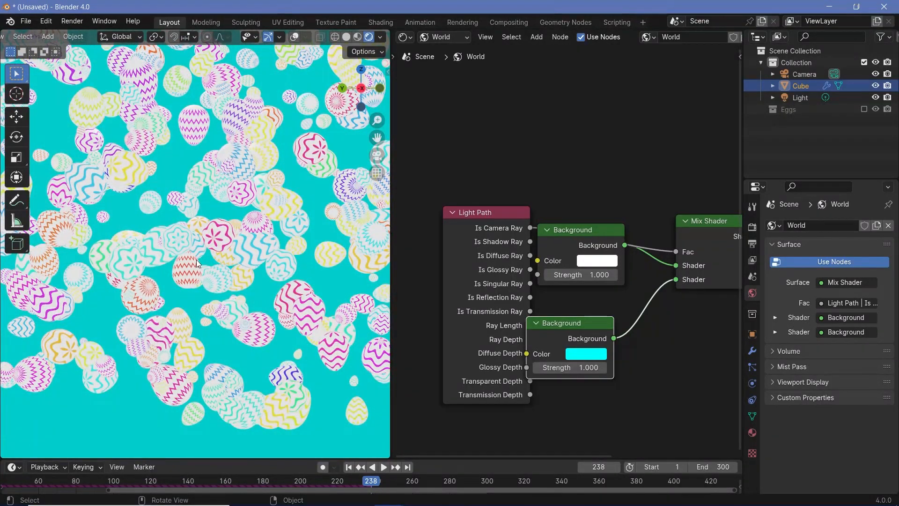
- Reset the camera's location and rotation and rotate it 90° about the global X axis
scroll(197, 263, "down", 5)
left_click(802, 75)
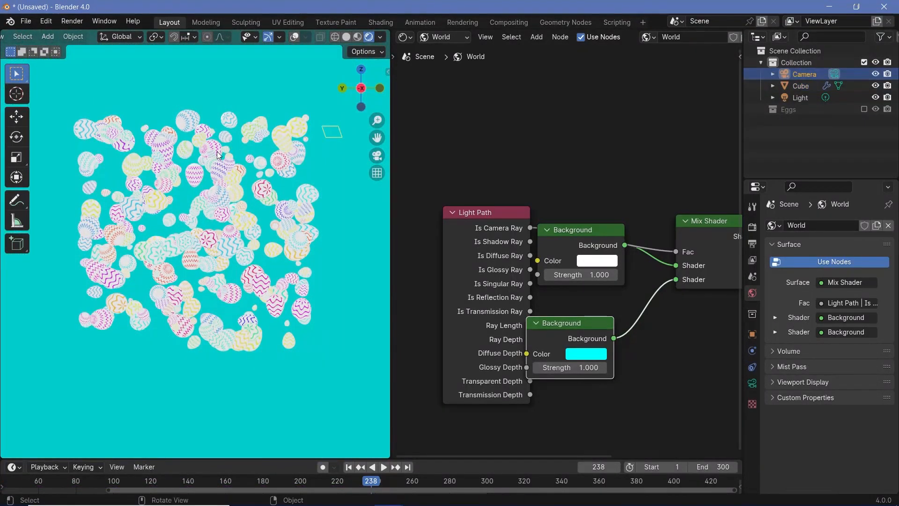
key("alt+g")
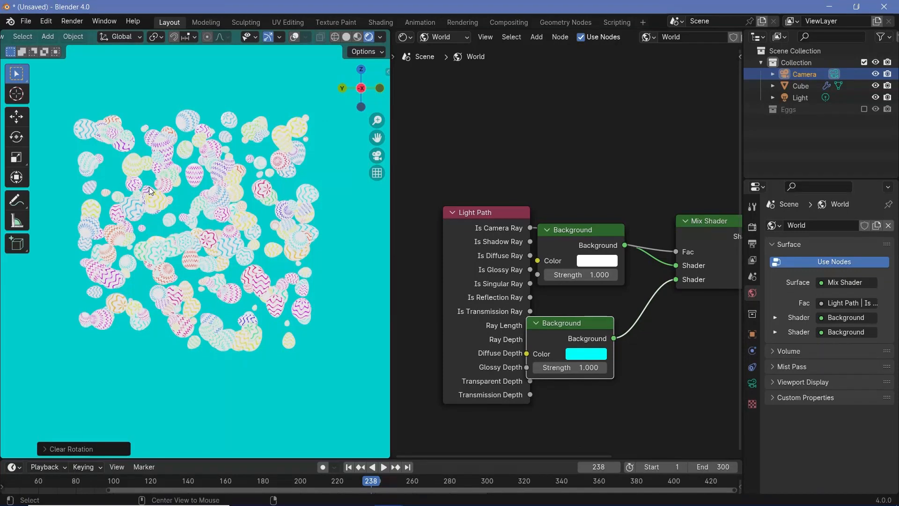
type("rx90")
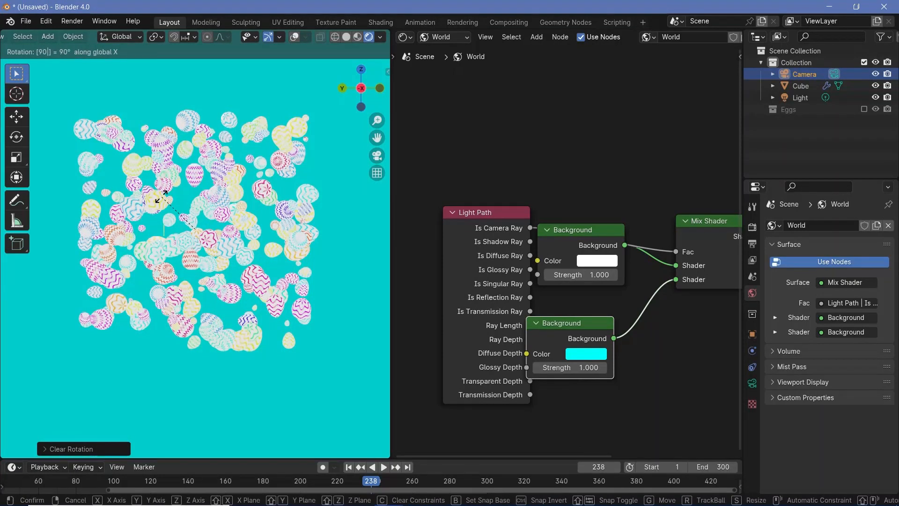
key("Return")
- Look through the camera and move it back about 9 m along the global Y axis
key("KP_0")
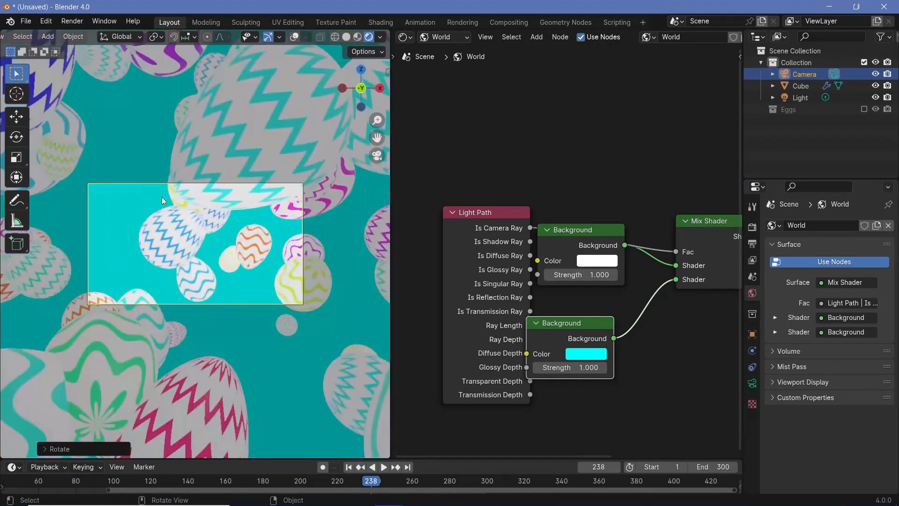
key("g")
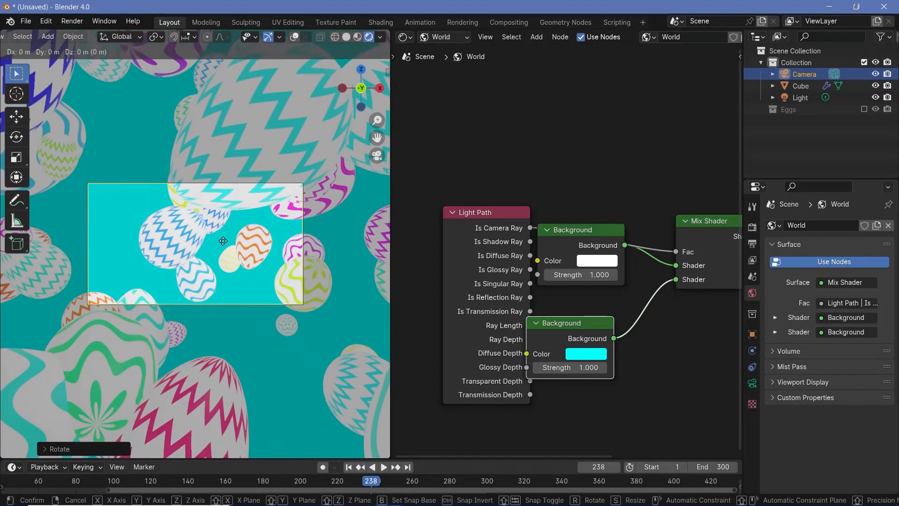
key("y")
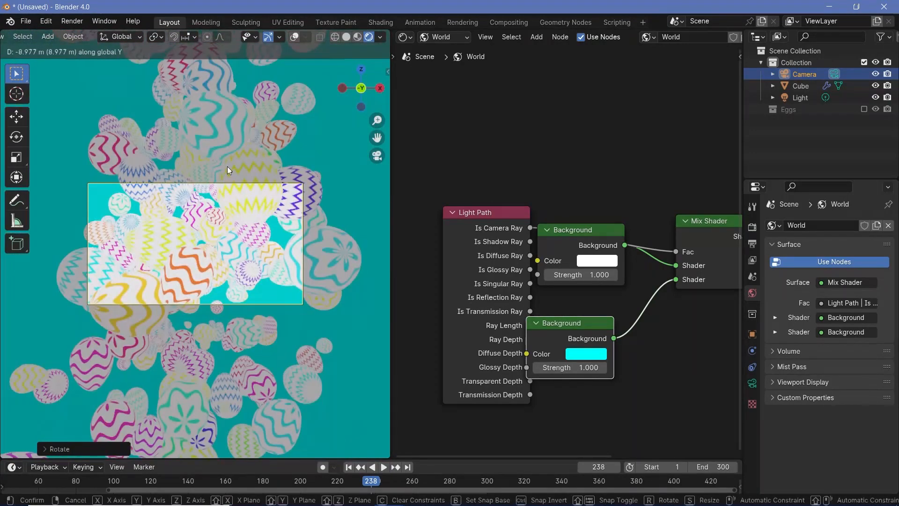
left_click(227, 167)
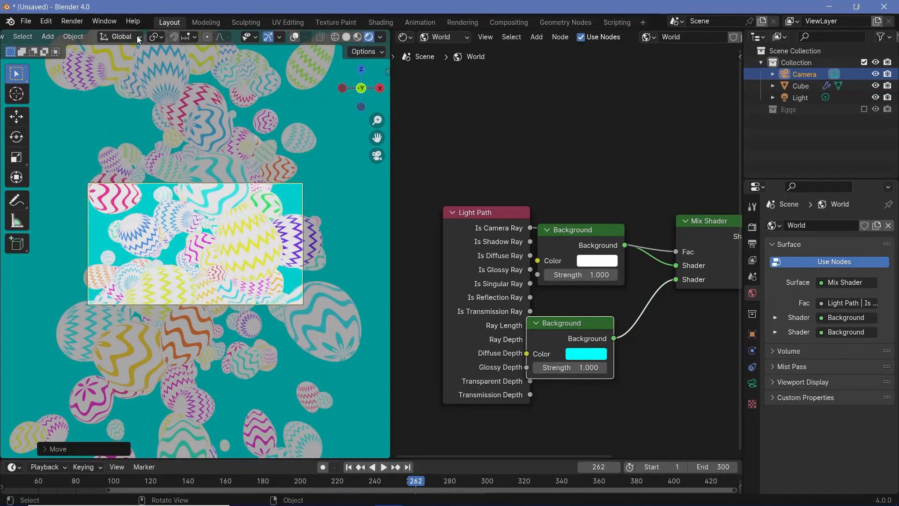
- Set the transform pivot point to 3D Cursor and rotate the camera 90° about the global Z axis
left_click(152, 38)
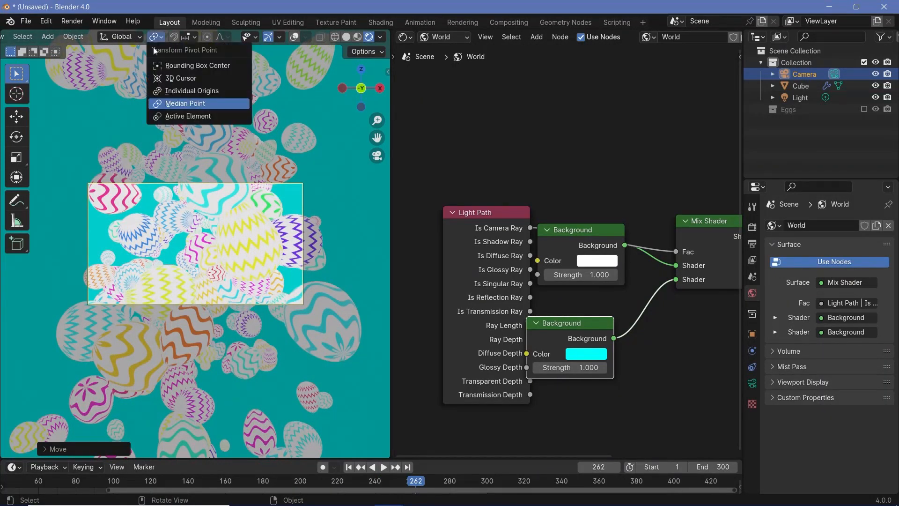
left_click(191, 79)
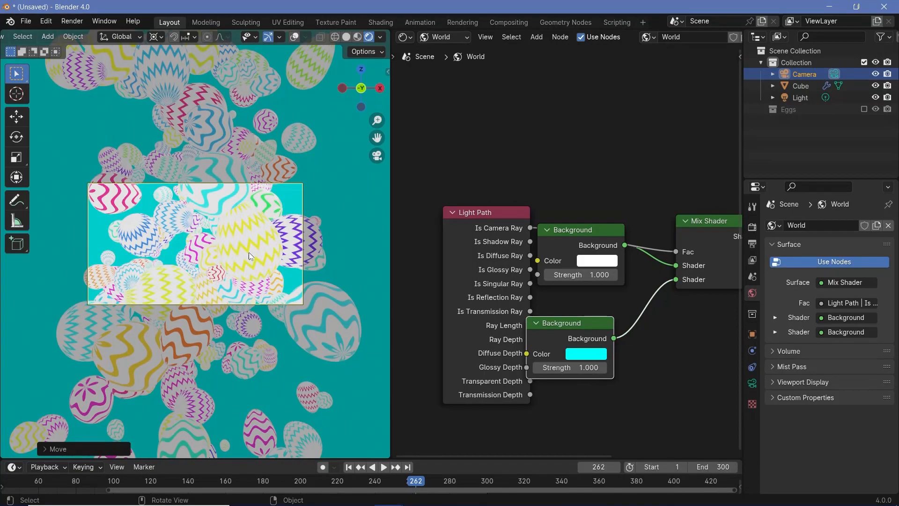
key("r")
key("z")
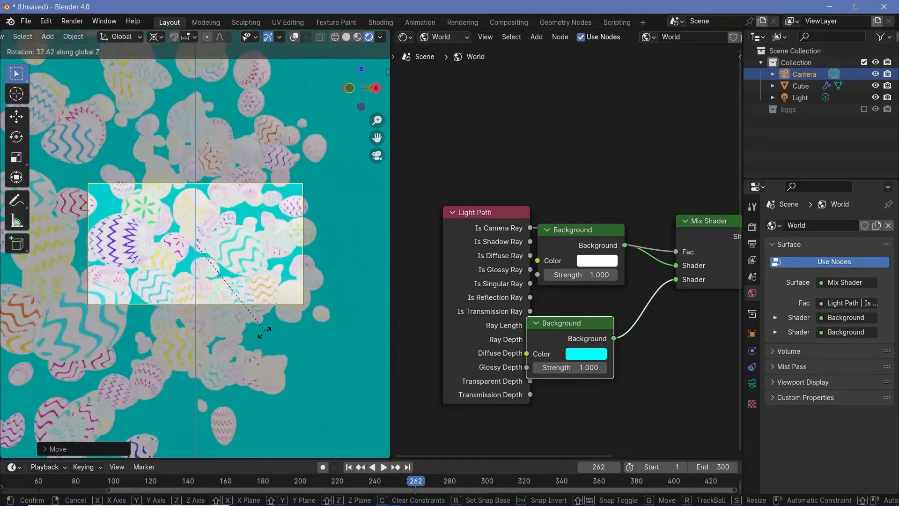
type("90")
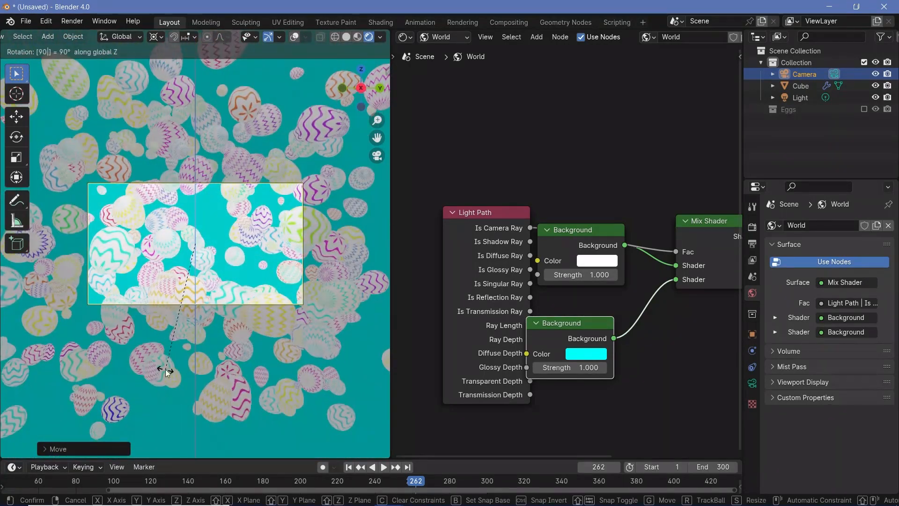
key("Return")
- Play the animation through the camera to check the framing of the falling eggs
key("space")
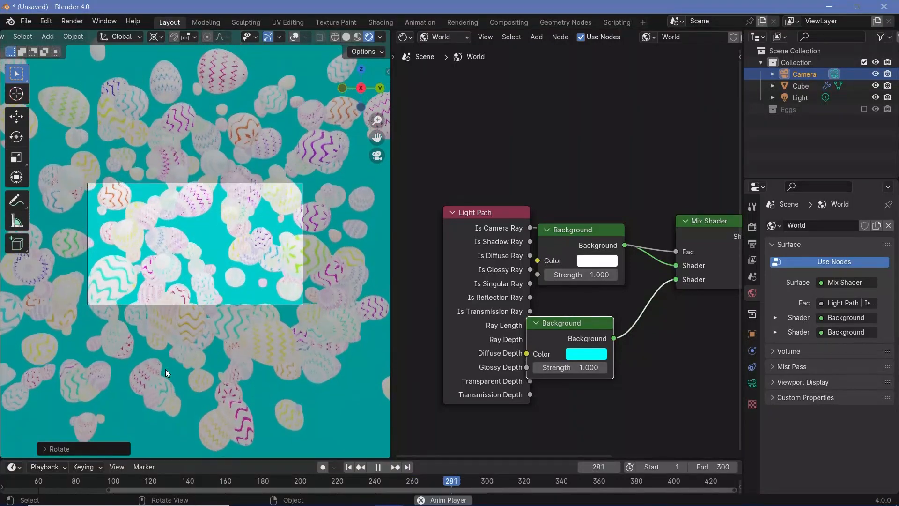
scroll(168, 322, "up", 3)
scroll(168, 322, "down", 2)
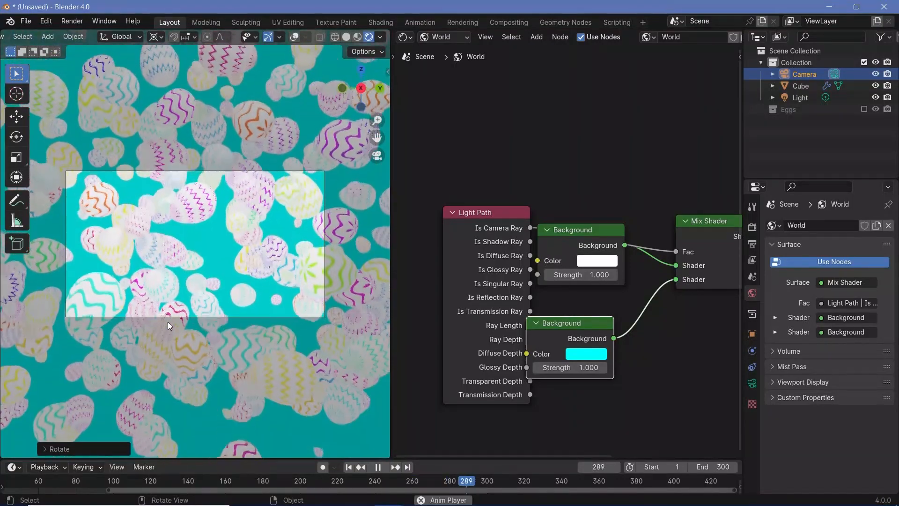
key("space")
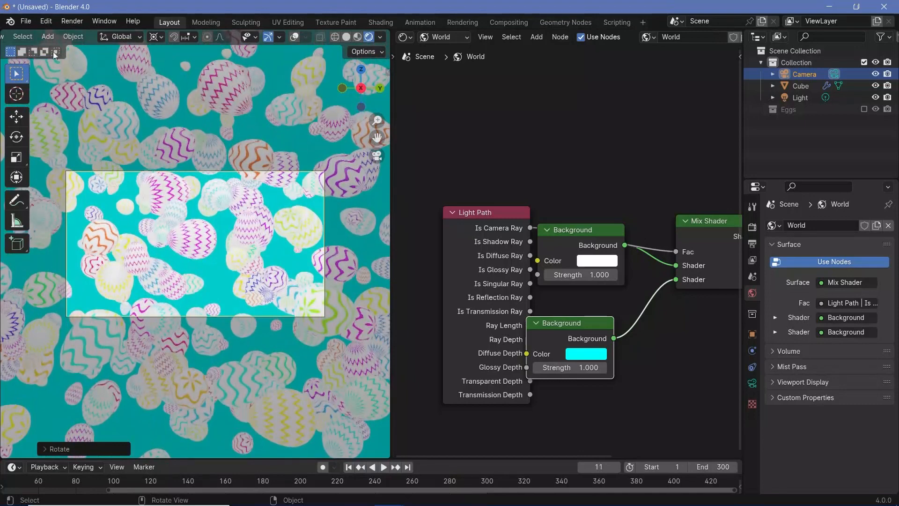
- Set the render output's resolution percentage to 200%
left_click(71, 22)
left_click(752, 243)
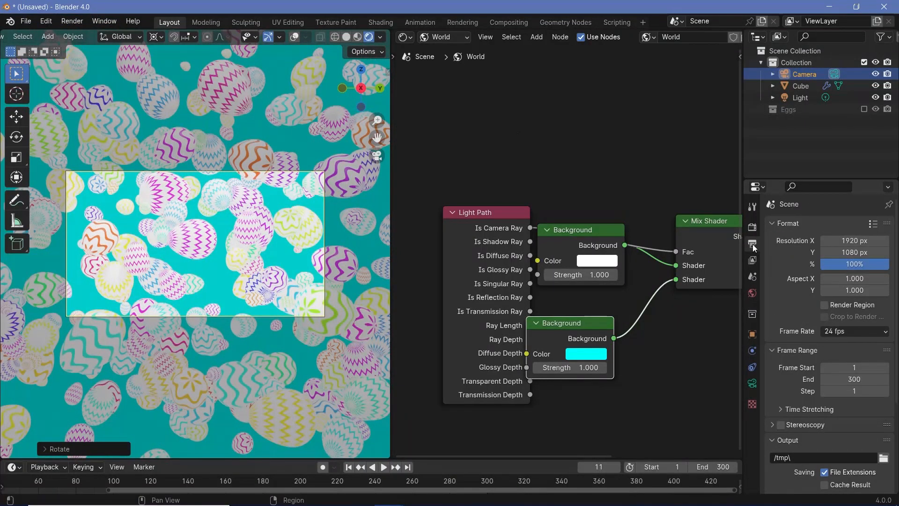
left_click(862, 263)
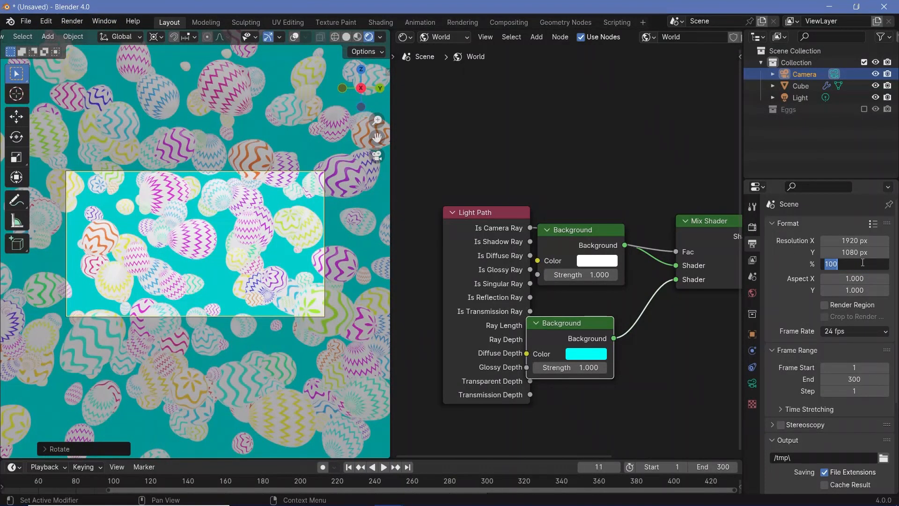
type("200")
key("Return")
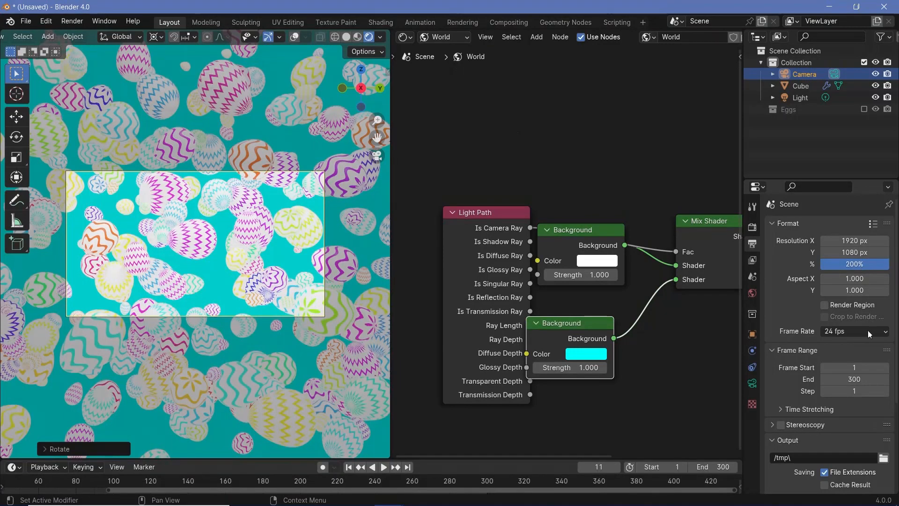
- Set the render output's frame rate to 60 fps and its output path to "//"
left_click(867, 331)
left_click(858, 426)
left_click(808, 453)
type("//")
key("Return")
- Set the output format to FFmpeg Video with an MPEG-4 container and Perceptually Lossless output quality
scroll(794, 400, "down", 5)
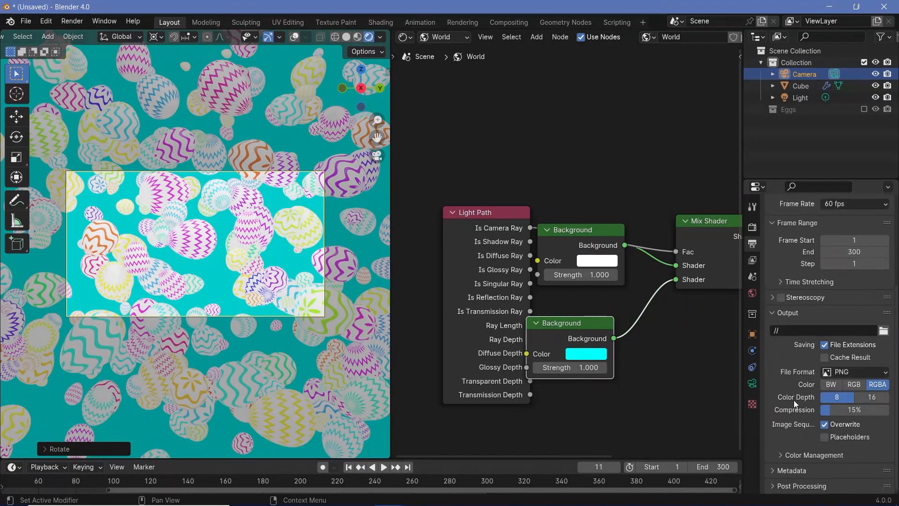
left_click(861, 371)
left_click(845, 429)
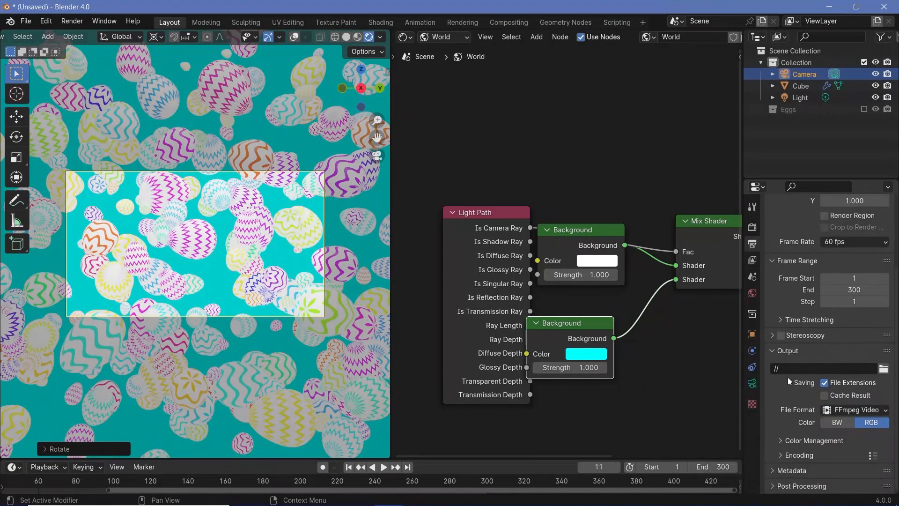
left_click(791, 455)
scroll(801, 430, "down", 6)
left_click(838, 331)
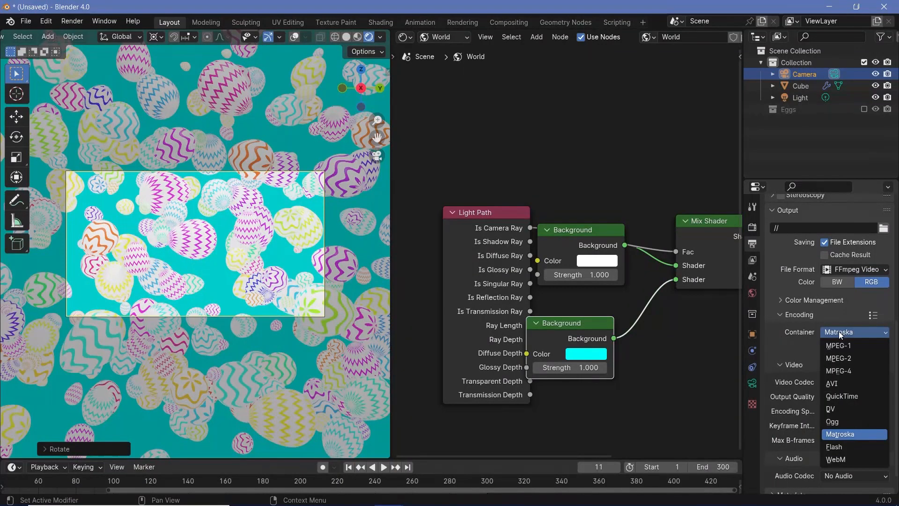
left_click(842, 372)
left_click(838, 396)
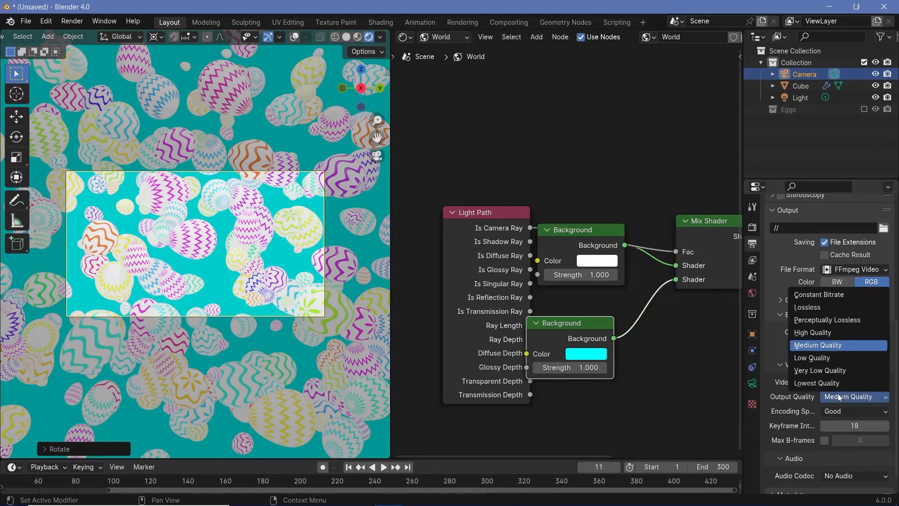
left_click(819, 319)
- Set the scene's color management to the Standard view transform with the High Contrast look
left_click(748, 228)
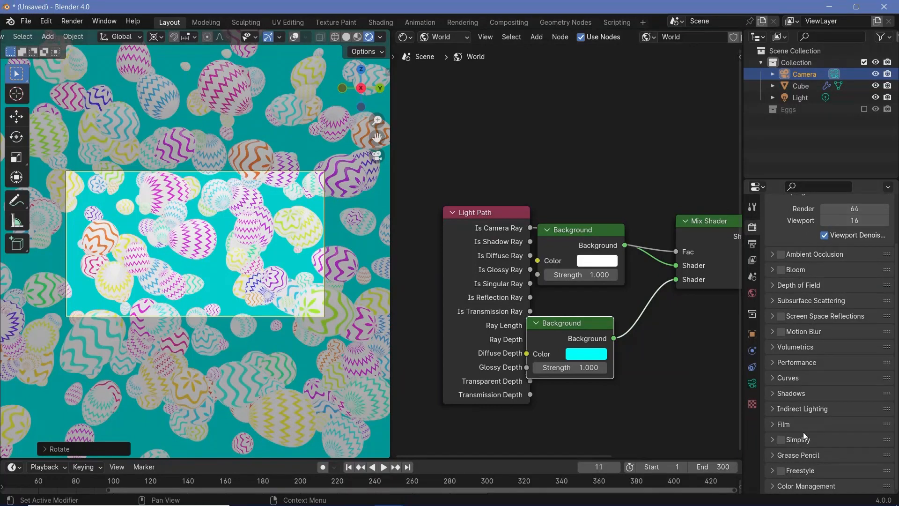
scroll(805, 419, "down", 5)
left_click(834, 403)
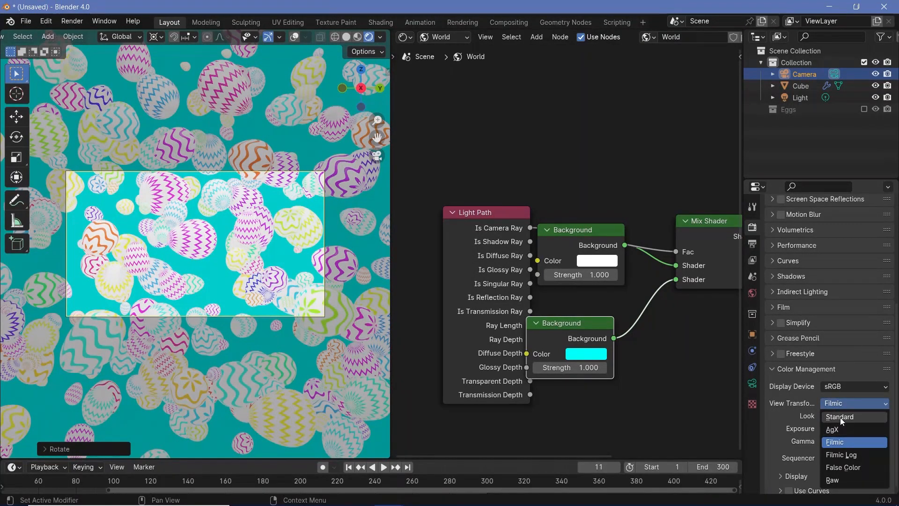
left_click(840, 416)
left_click(831, 416)
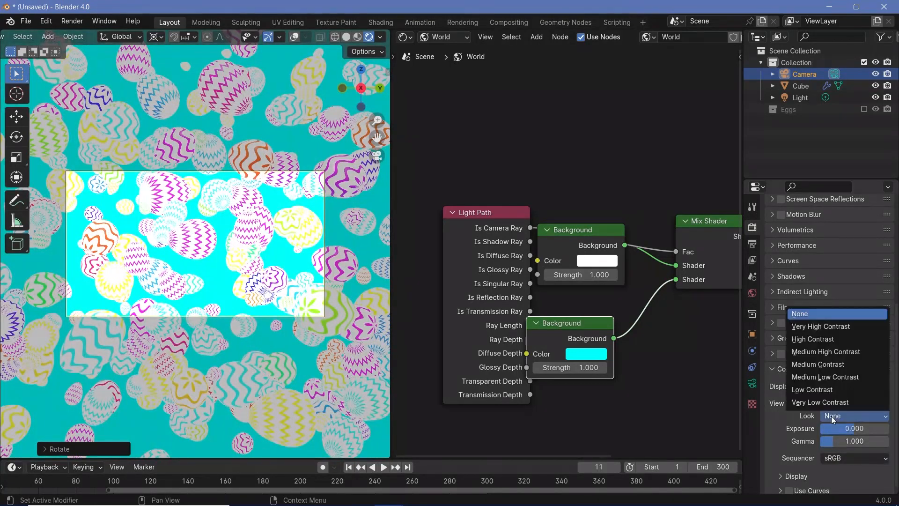
left_click(810, 341)
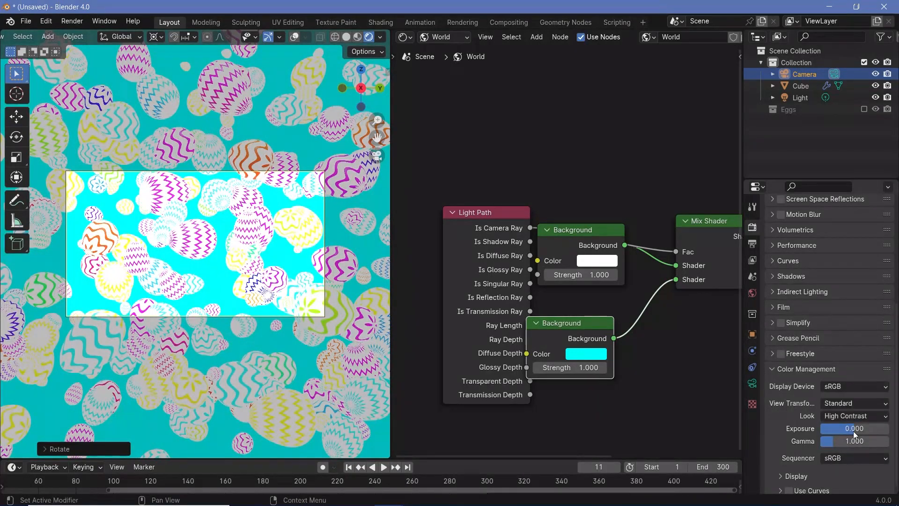
left_click_drag(841, 442, 827, 441)
right_click(826, 441)
- Set the camera's focal length to 25 mm
left_click(752, 383)
left_click(836, 280)
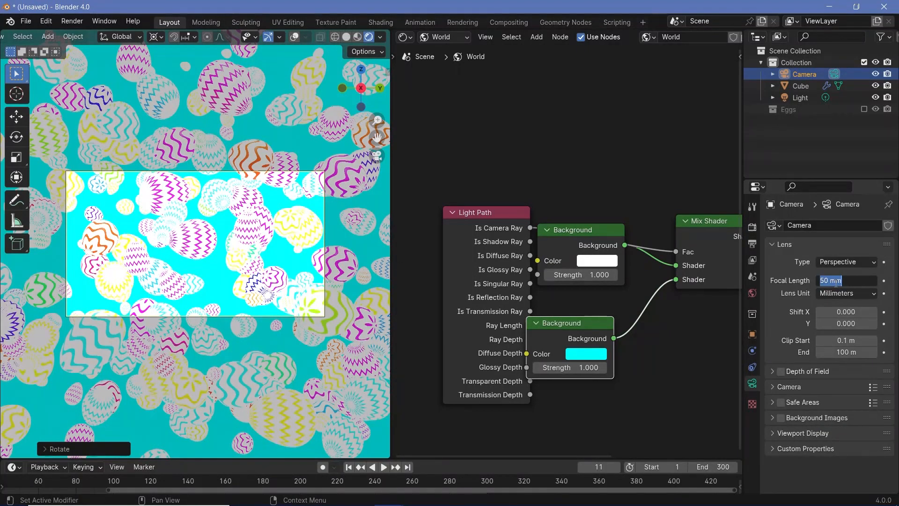
type("25")
key("Return")
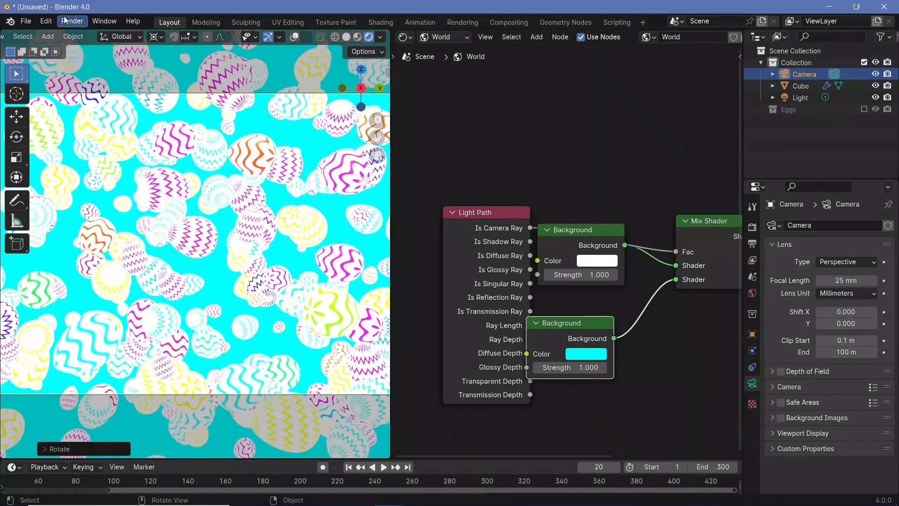
left_click(66, 21)
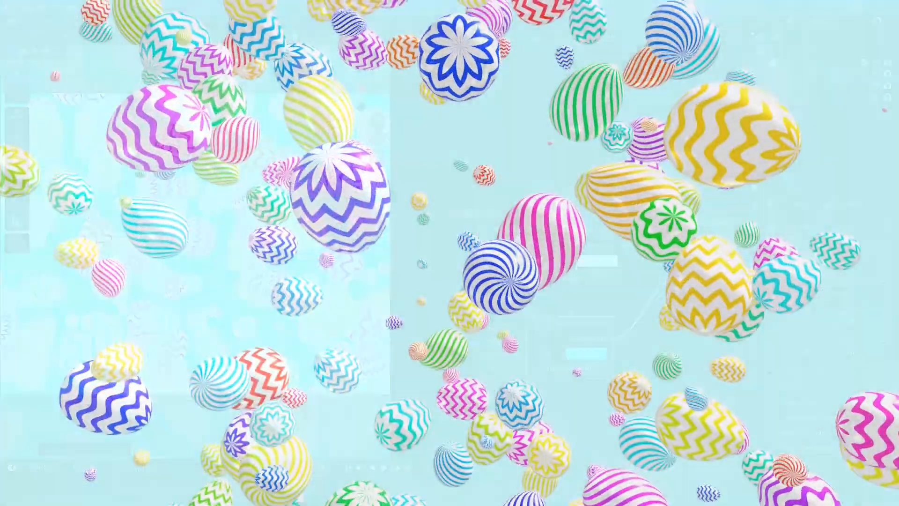